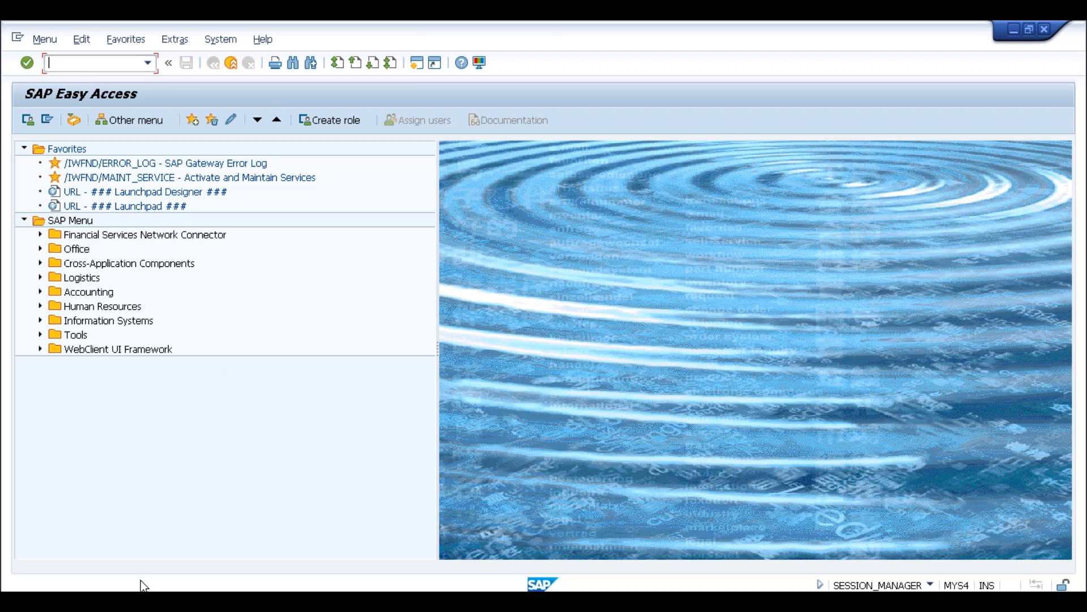
# Open Notepad and write the first two procurement steps: "1. PR Creation" and "2. Release of PR"
pyautogui.click(16, 601)
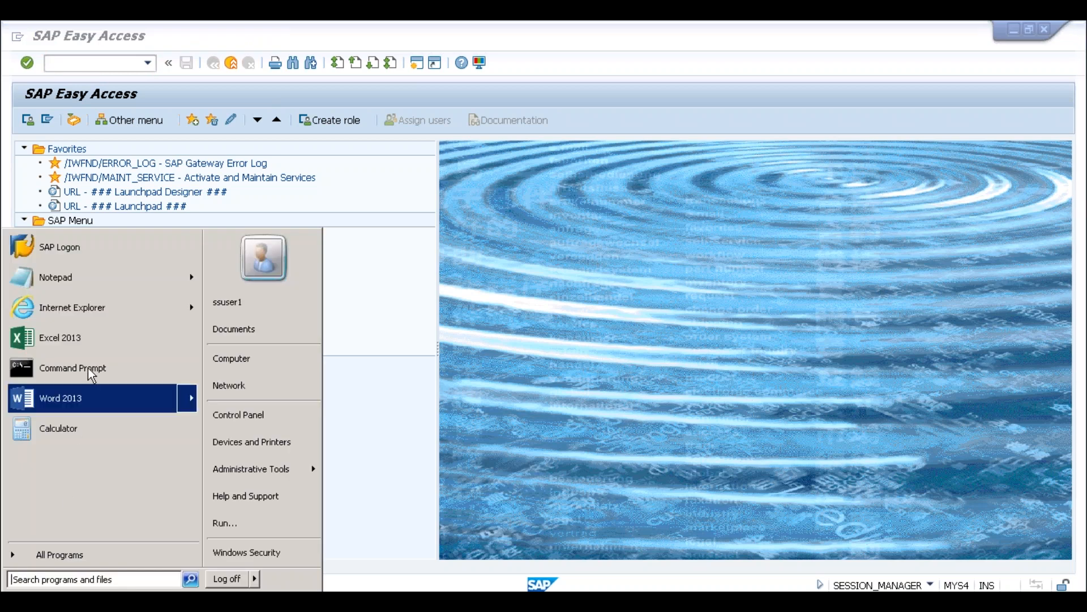
pyautogui.click(95, 280)
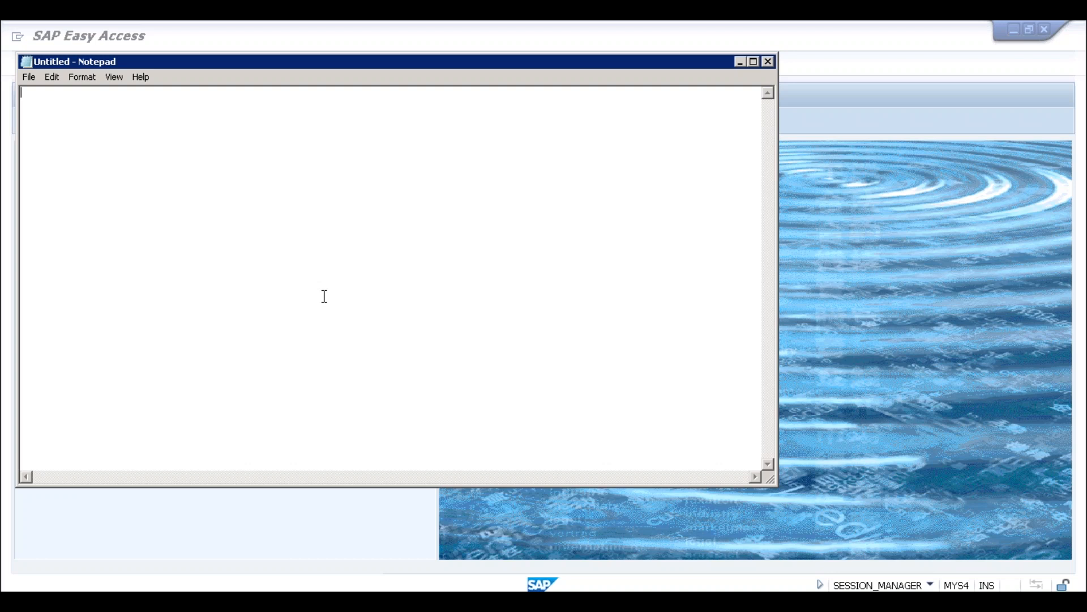
pyautogui.write('1.')
pyautogui.write('PR Creation')
pyautogui.press('Return')
pyautogui.write('2.')
pyautogui.write('R')
pyautogui.press('BackSpace')
pyautogui.press('BackSpace')
pyautogui.write('Release ')
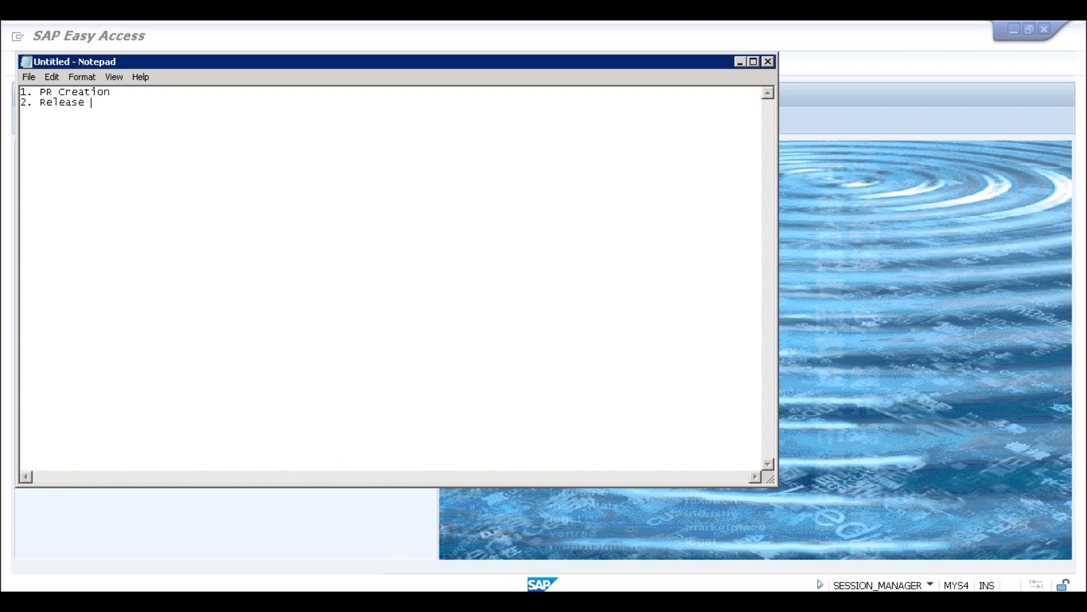
pyautogui.write('of PR ')
# Add the list lines "3. PO Creation", "4. Release PO", "5. Print PO" and "6. MIGO"
pyautogui.write('3')
pyautogui.write('.')
pyautogui.write('PO ')
pyautogui.write('Crea')
pyautogui.write('tion')
pyautogui.press('Return')
pyautogui.write('4. ')
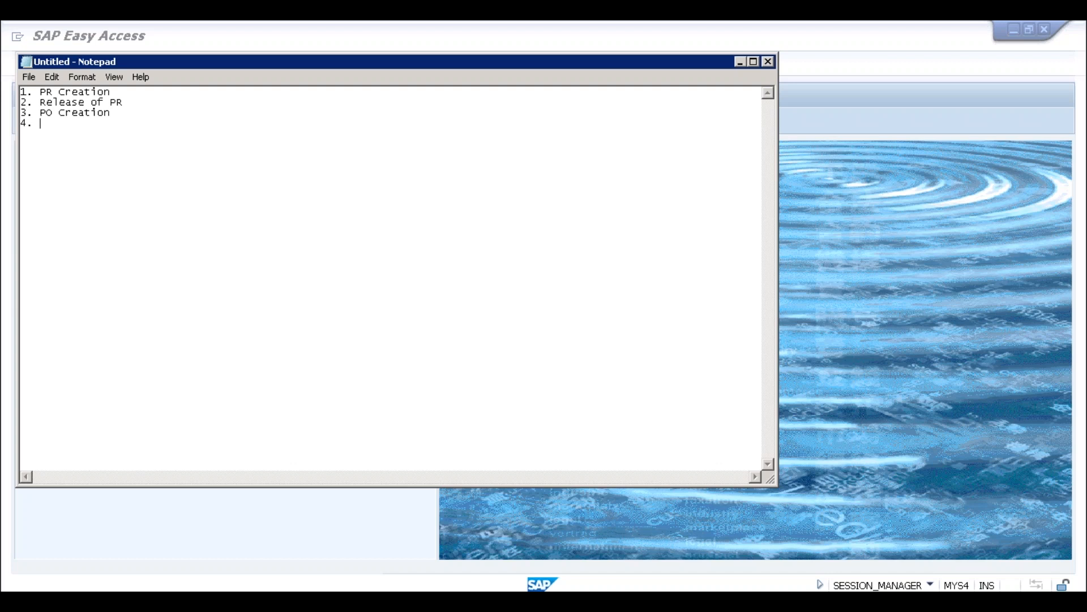
pyautogui.write('Release PO')
pyautogui.press('Return')
pyautogui.write('5. Print PO ')
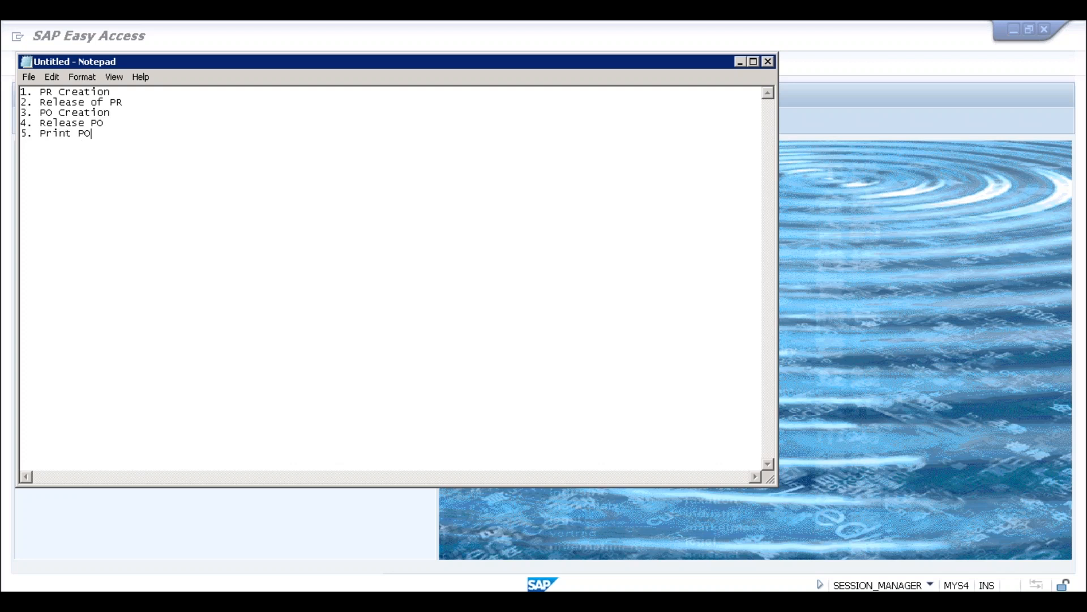
pyautogui.write('6.')
pyautogui.write('MIGO')
# Go over the six procurement steps in the list, paying attention to the PR and PO release lines
pyautogui.moveTo(125, 106); pyautogui.dragTo(45, 100)
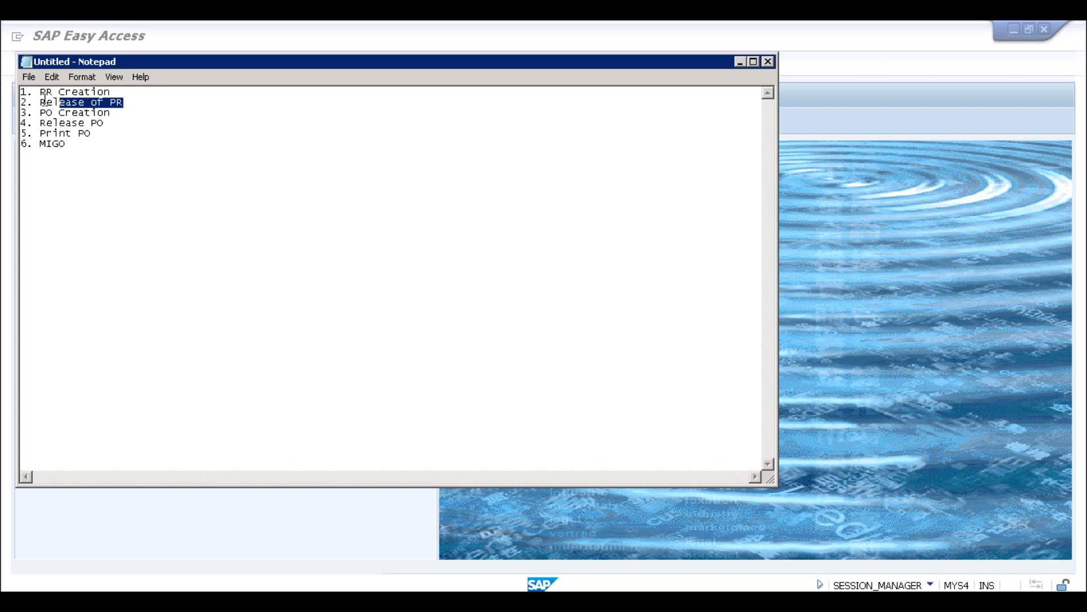
pyautogui.moveTo(42, 102); pyautogui.dragTo(36, 102)
pyautogui.click(103, 125)
pyautogui.moveTo(103, 126); pyautogui.dragTo(46, 121)
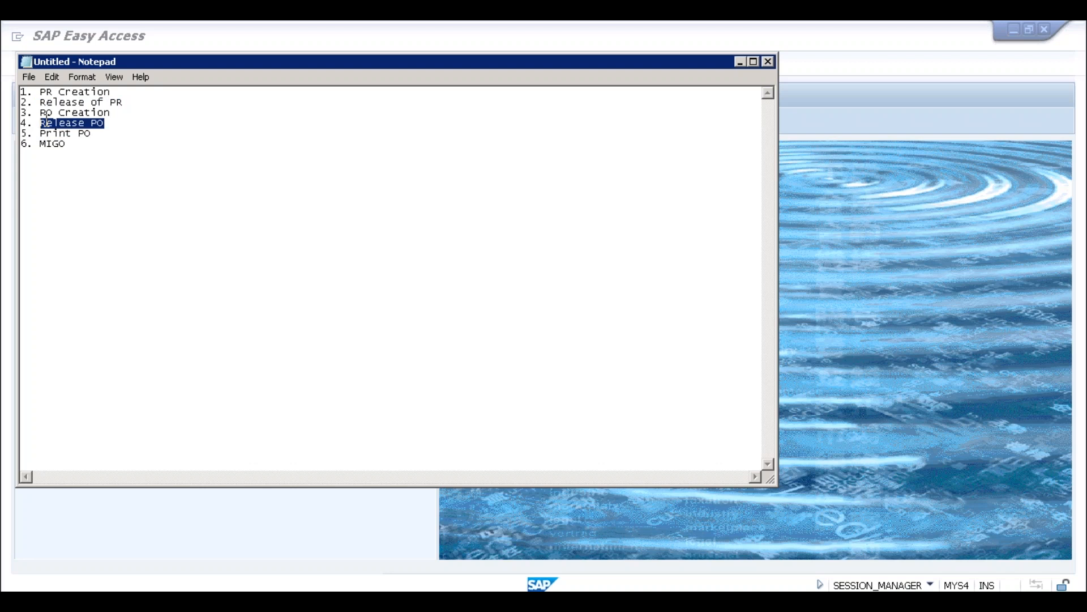
pyautogui.moveTo(120, 103); pyautogui.dragTo(41, 97)
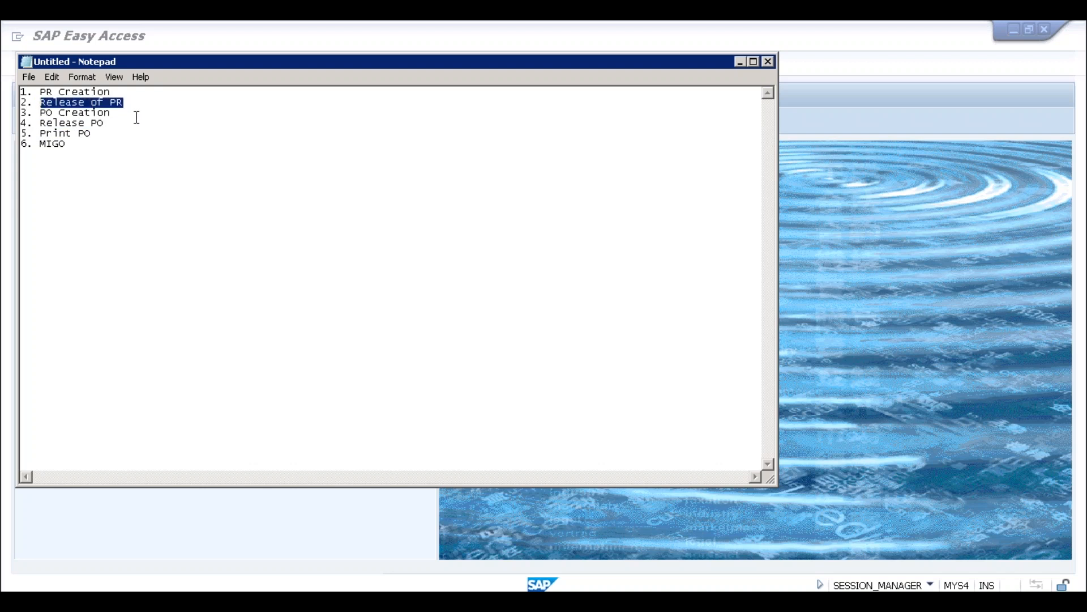
pyautogui.click(116, 93)
pyautogui.click(115, 114)
pyautogui.click(94, 134)
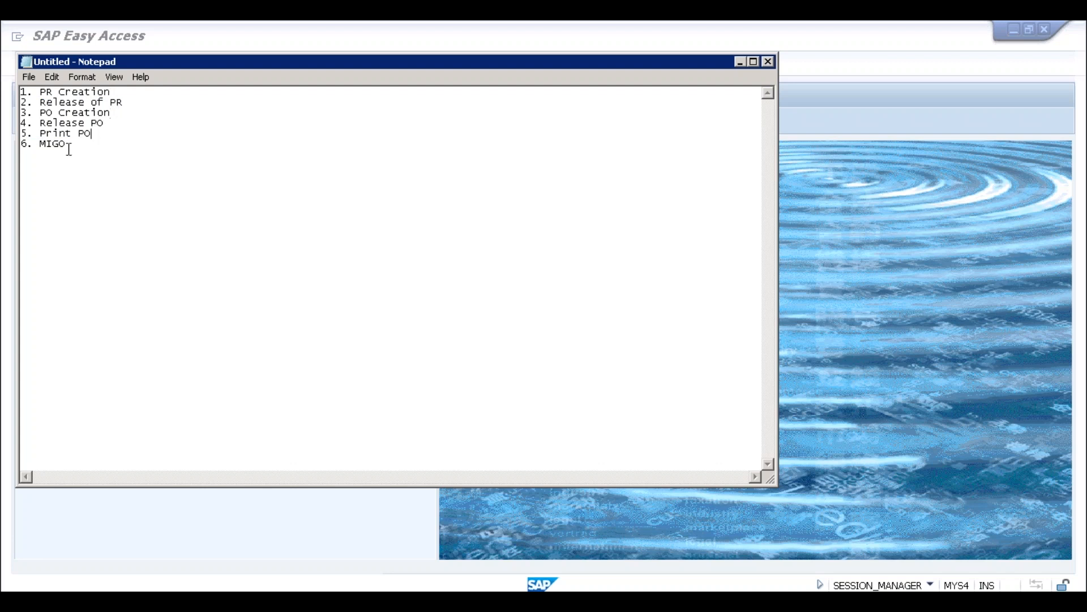
pyautogui.moveTo(65, 145); pyautogui.dragTo(21, 93)
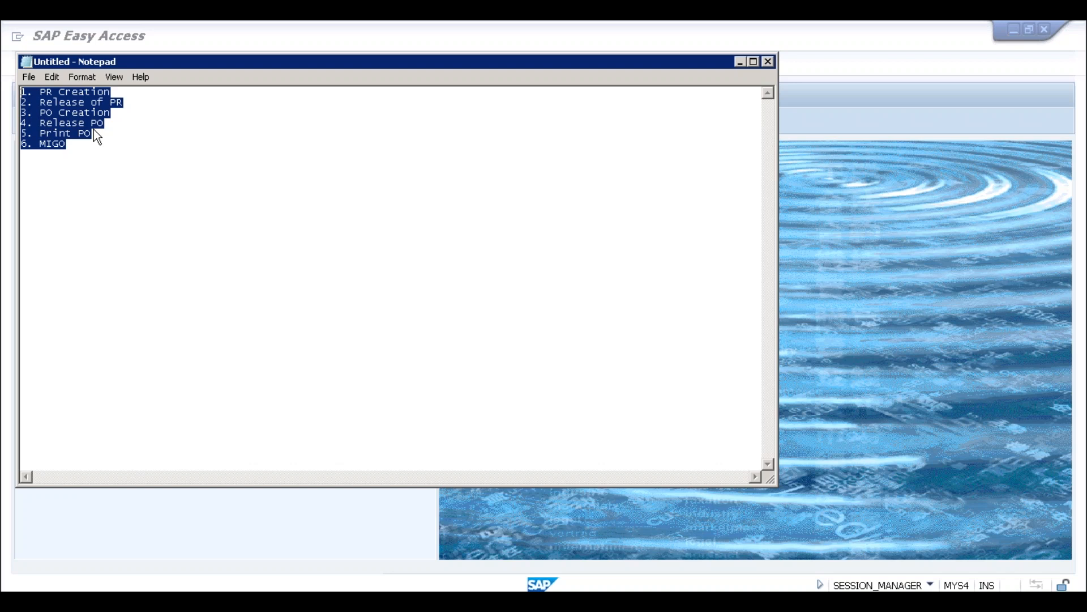
# Minimize Notepad to return to SAP Easy Access and start transaction ME51N for a new purchase requisition
pyautogui.click(736, 64)
pyautogui.write('me51n')
pyautogui.press('Return')
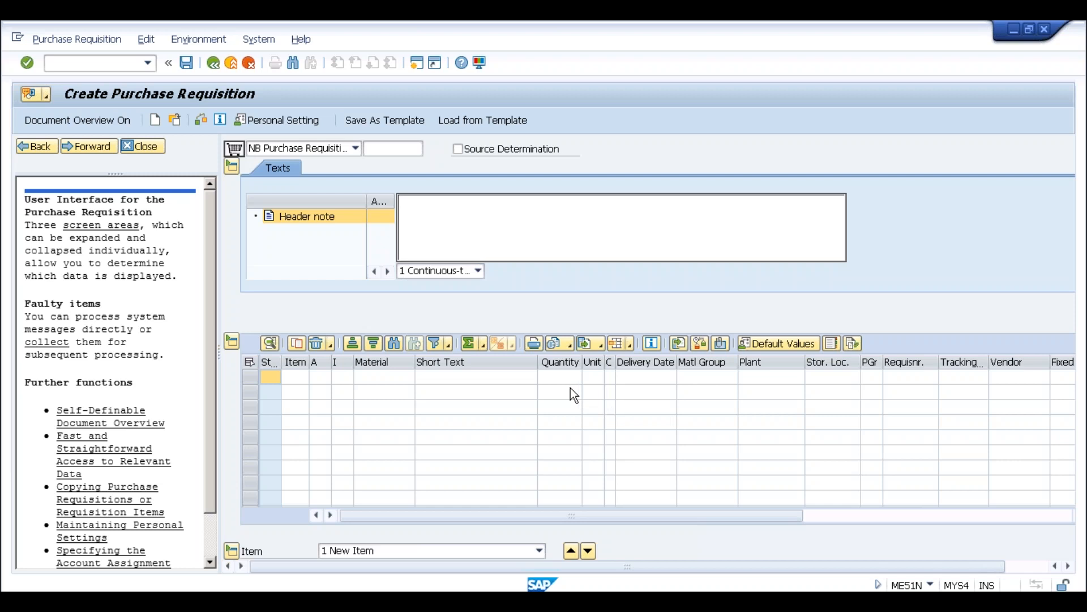
pyautogui.click(381, 378)
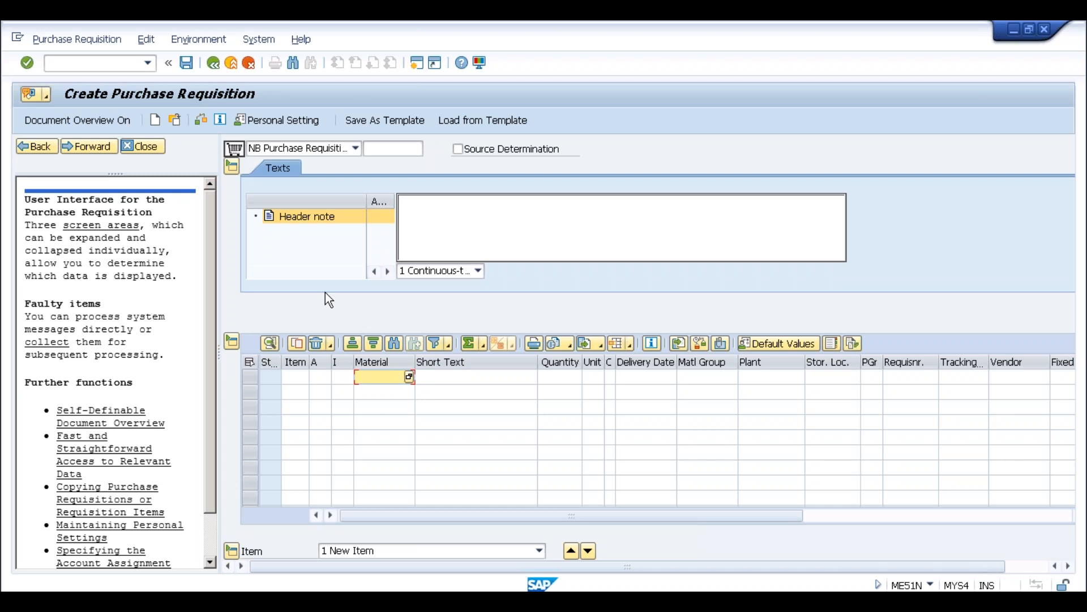
pyautogui.click(409, 377)
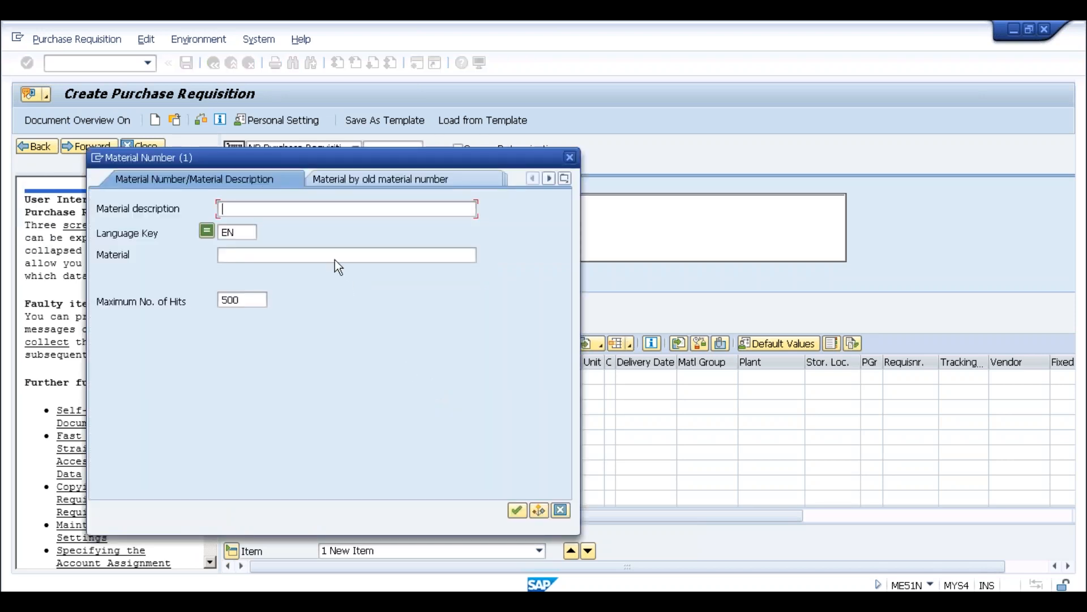
pyautogui.write('*SL11*')
pyautogui.press('Return')
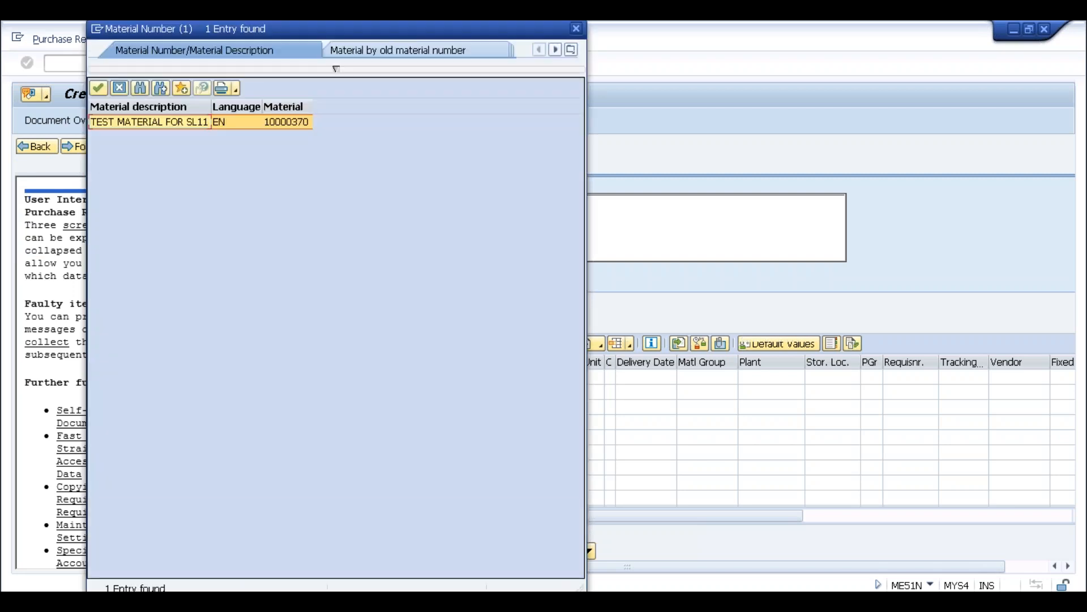
pyautogui.doubleClick(173, 132)
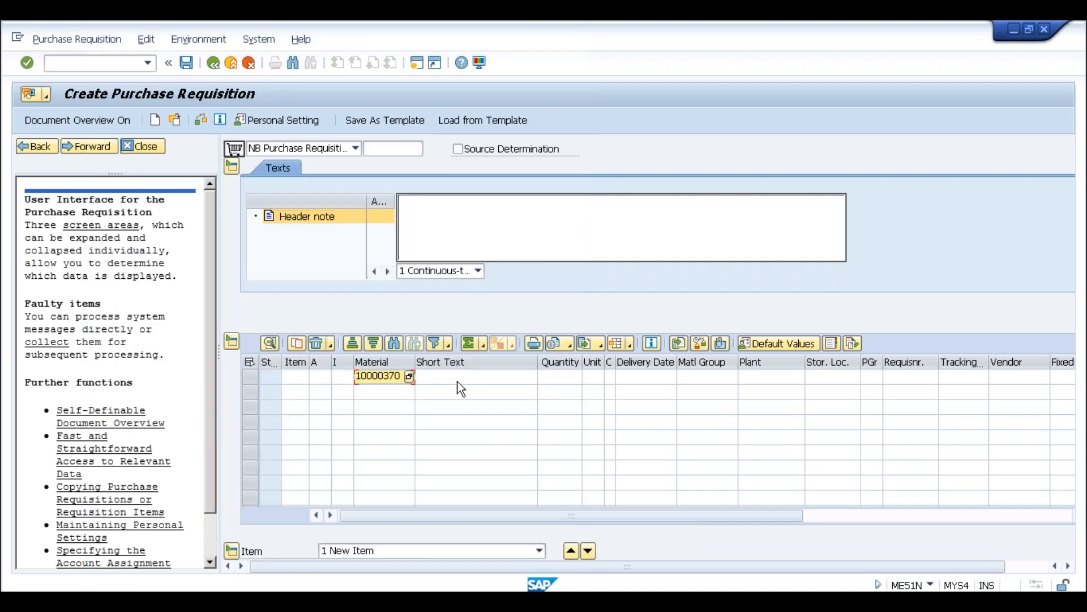
# Set the requisition item's quantity to 10 and leave its unit blank
pyautogui.click(555, 381)
pyautogui.write('10')
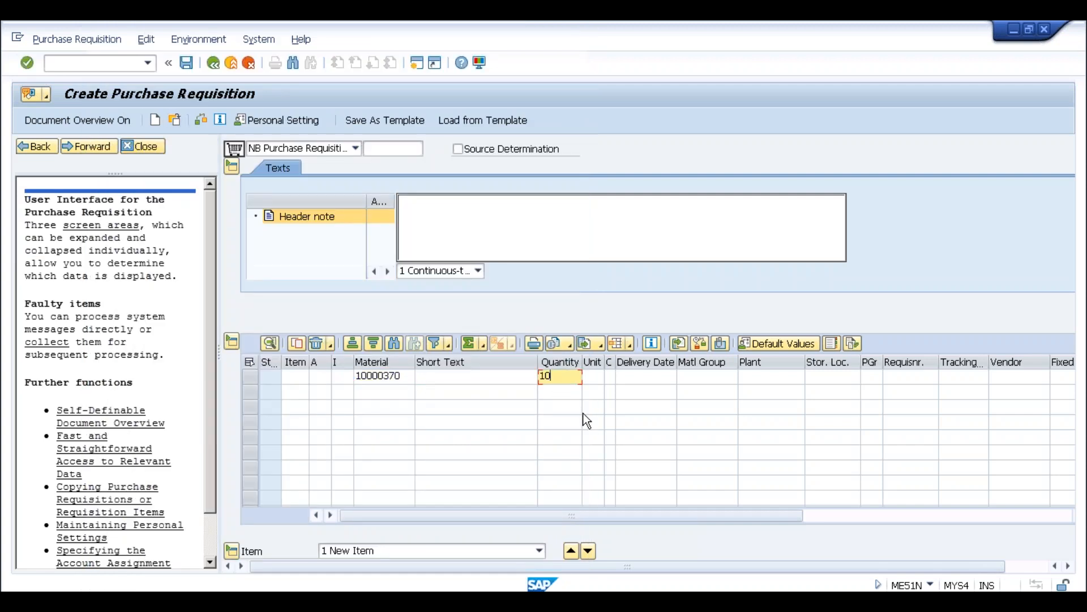
pyautogui.press('Tab')
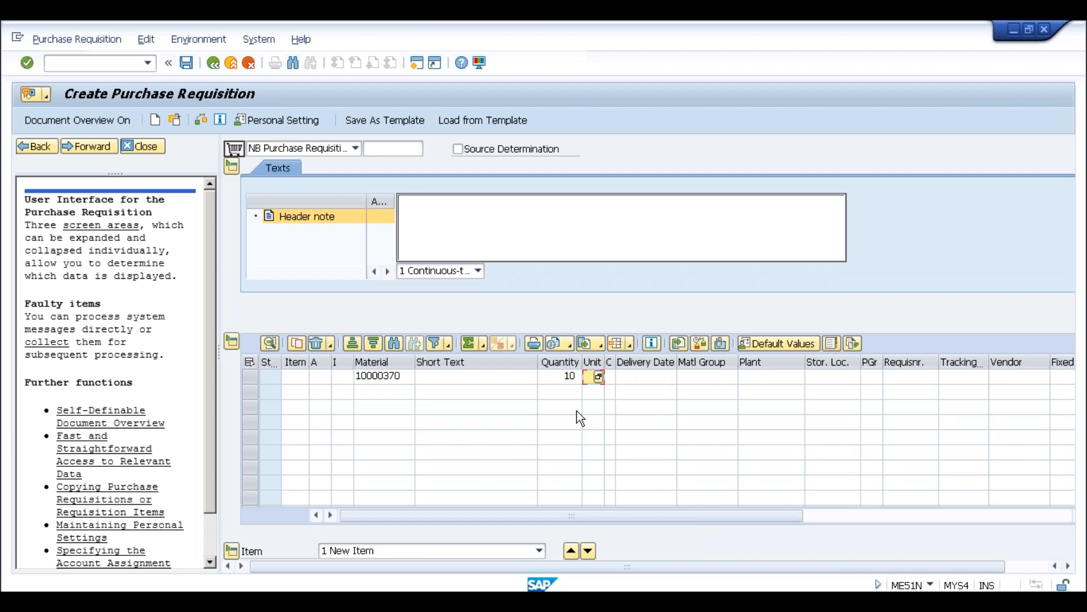
pyautogui.write('e')
pyautogui.press('BackSpace')
# Fill the item's plant and storage location with SL11, set purchasing group 001, and validate the row
pyautogui.press('Tab')
pyautogui.press('Tab')
pyautogui.press('Tab')
pyautogui.press('Tab')
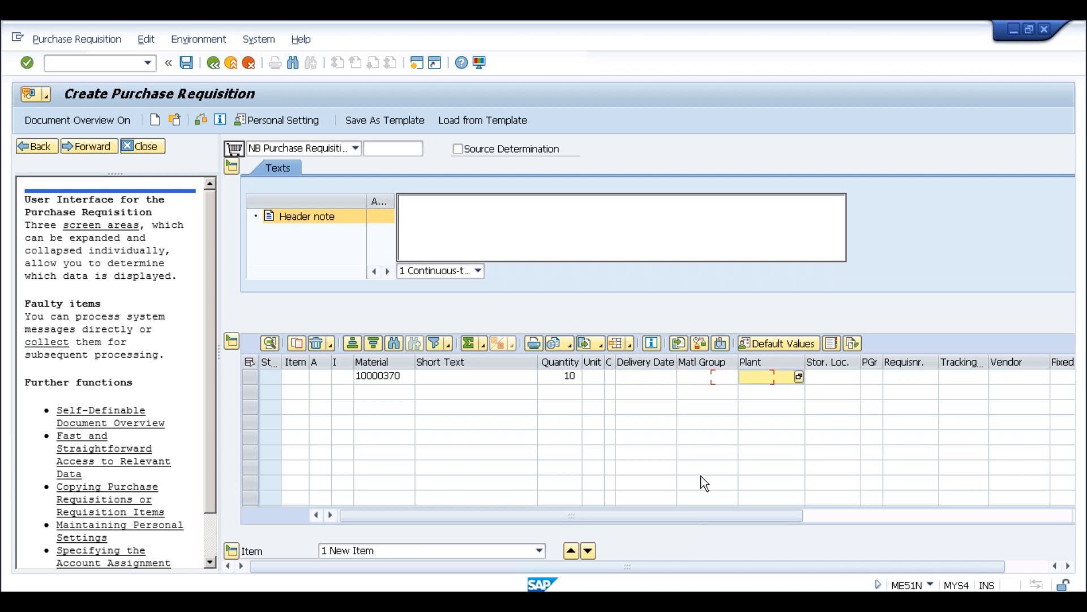
pyautogui.write('sl11')
pyautogui.press('Tab')
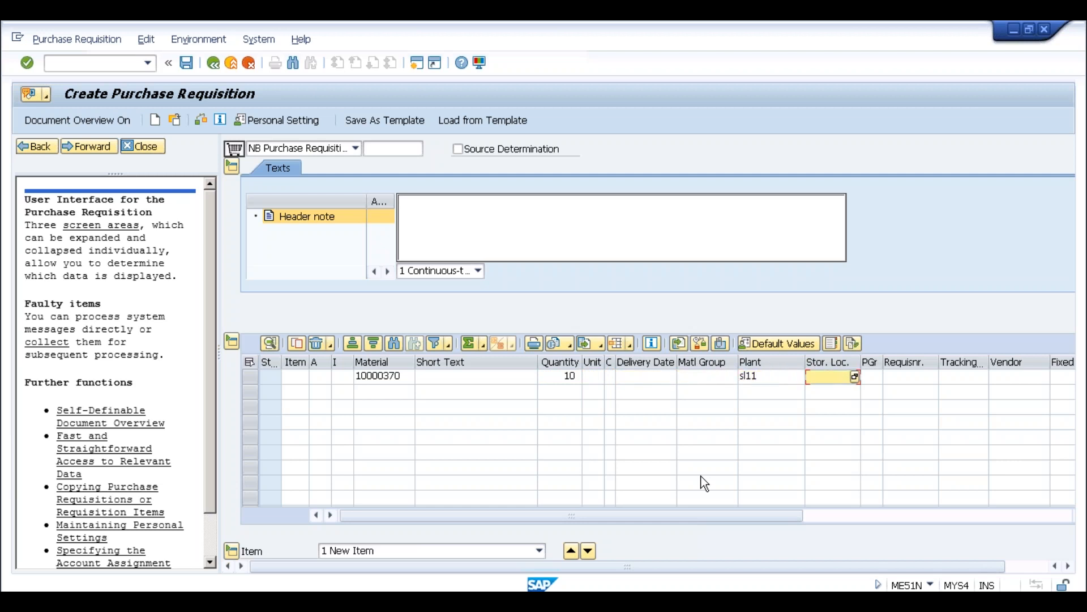
pyautogui.write('sl11')
pyautogui.press('Tab')
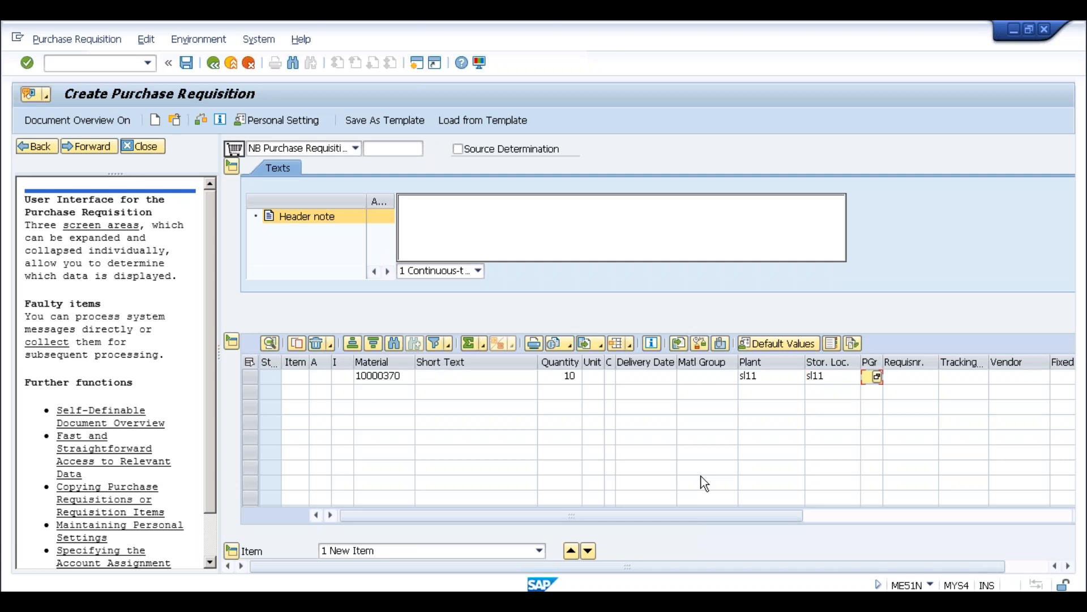
pyautogui.write('00')
pyautogui.write('1')
pyautogui.press('Return')
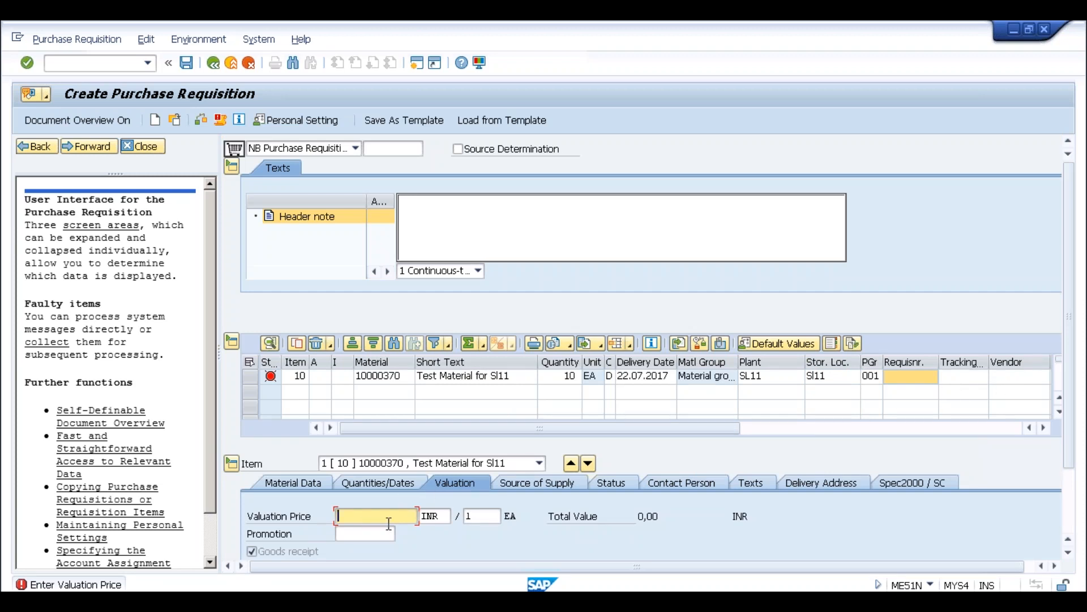
# Set the valuation price to 1000 INR, accept the delivery date, and save the purchase requisition
pyautogui.write('1000')
pyautogui.press('Return')
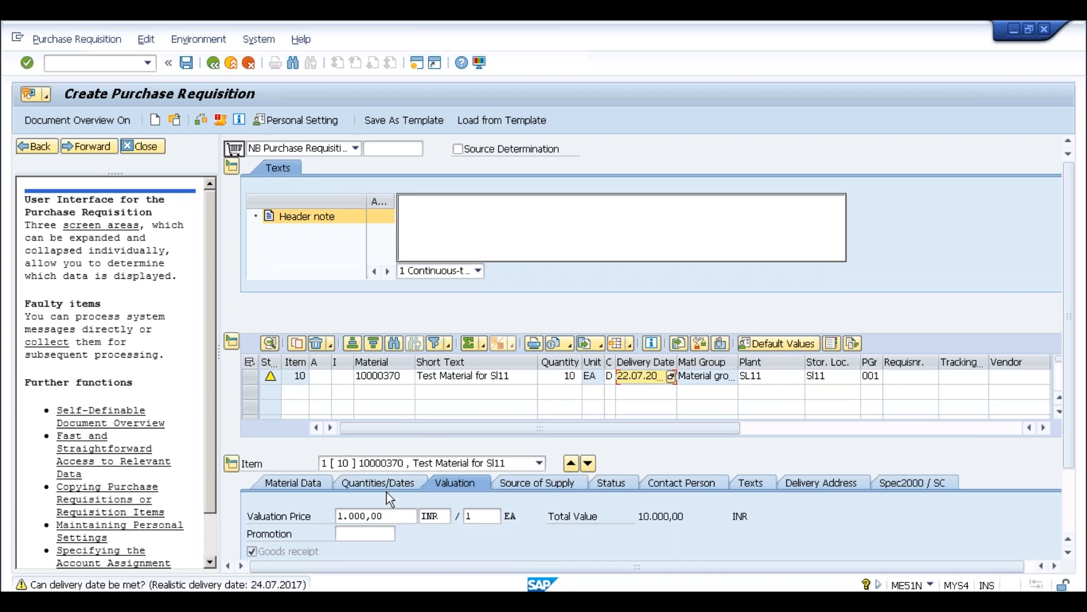
pyautogui.press('Return')
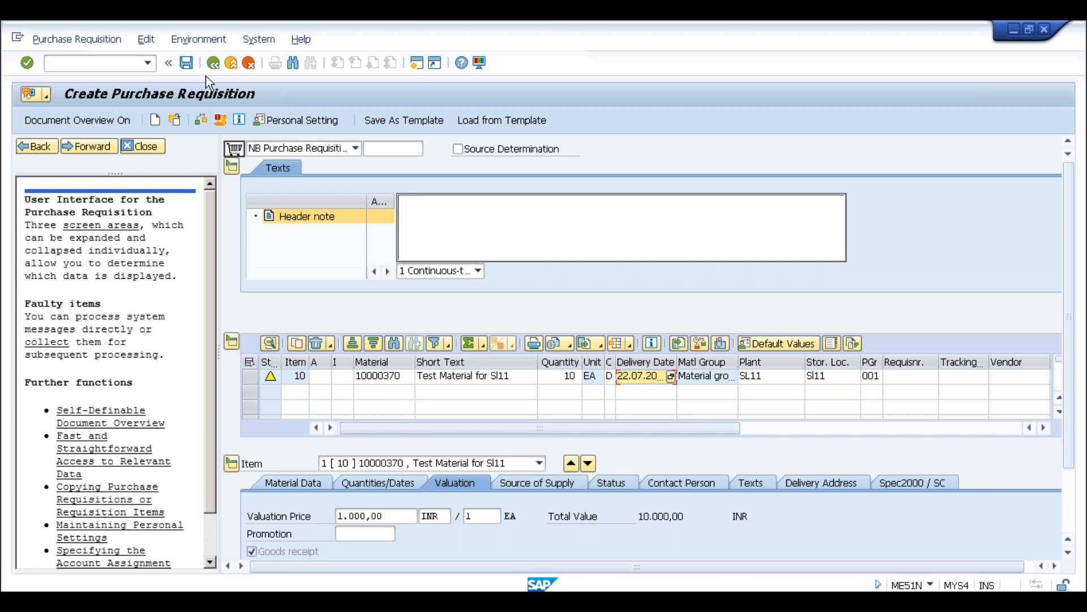
pyautogui.click(190, 62)
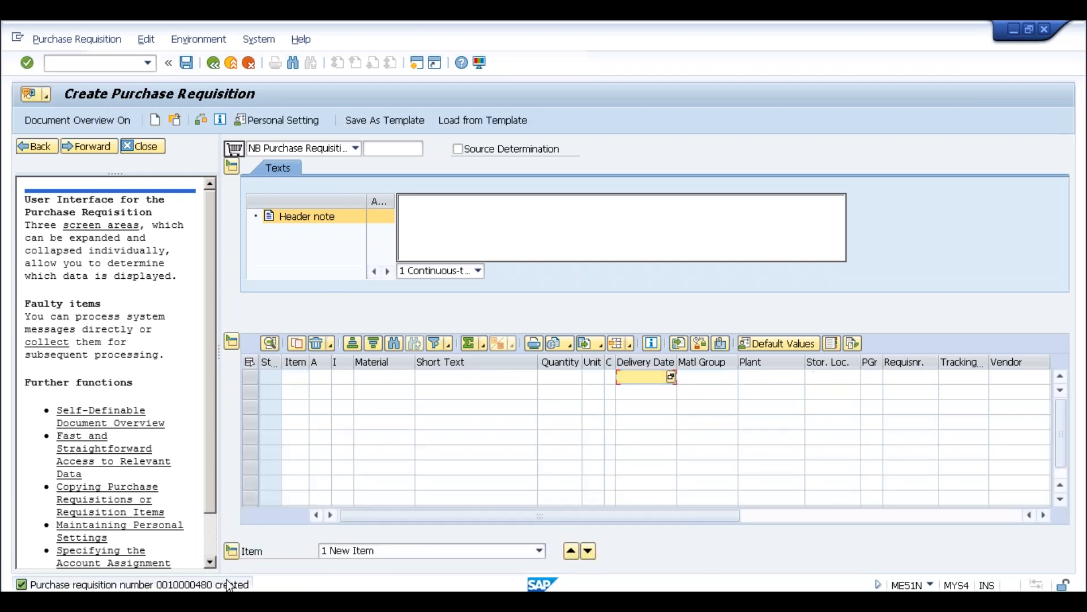
# Copy the new purchase requisition number from the detailed creation message and close the message
pyautogui.doubleClick(221, 585)
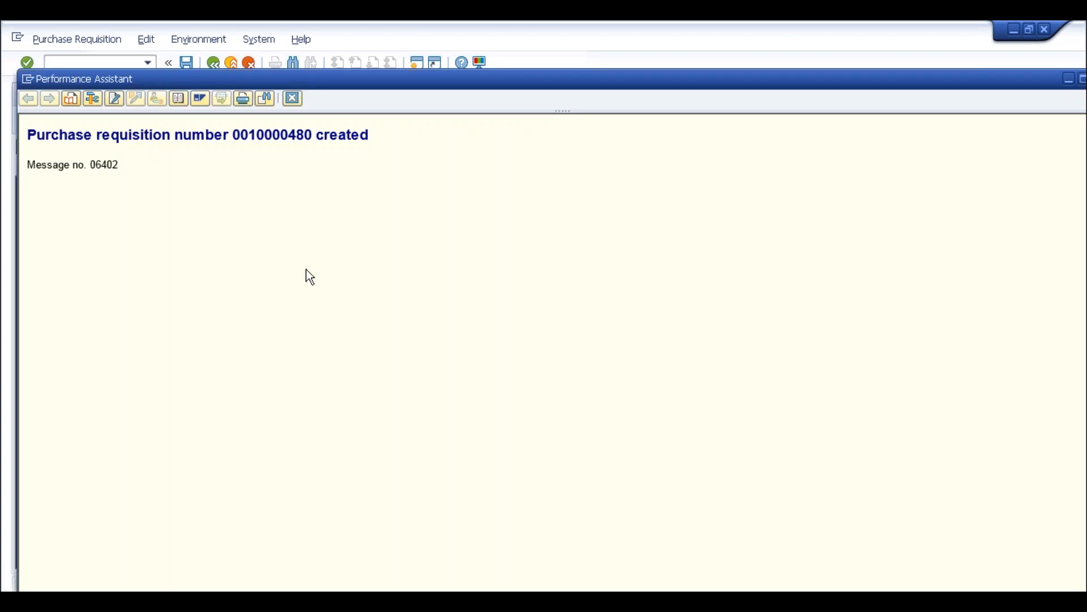
pyautogui.moveTo(234, 132); pyautogui.dragTo(316, 134)
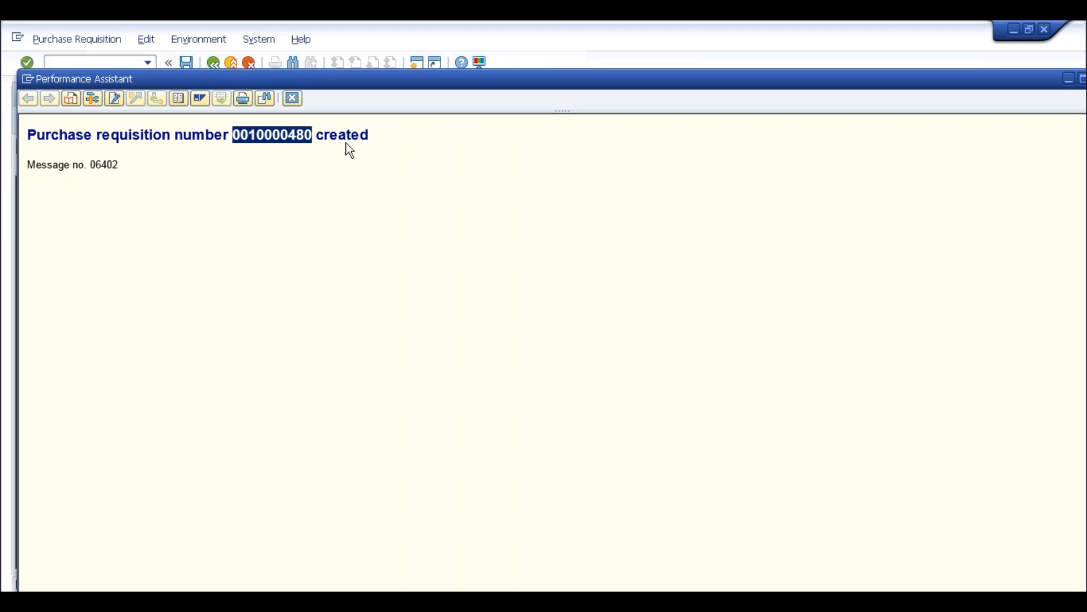
pyautogui.click(292, 99)
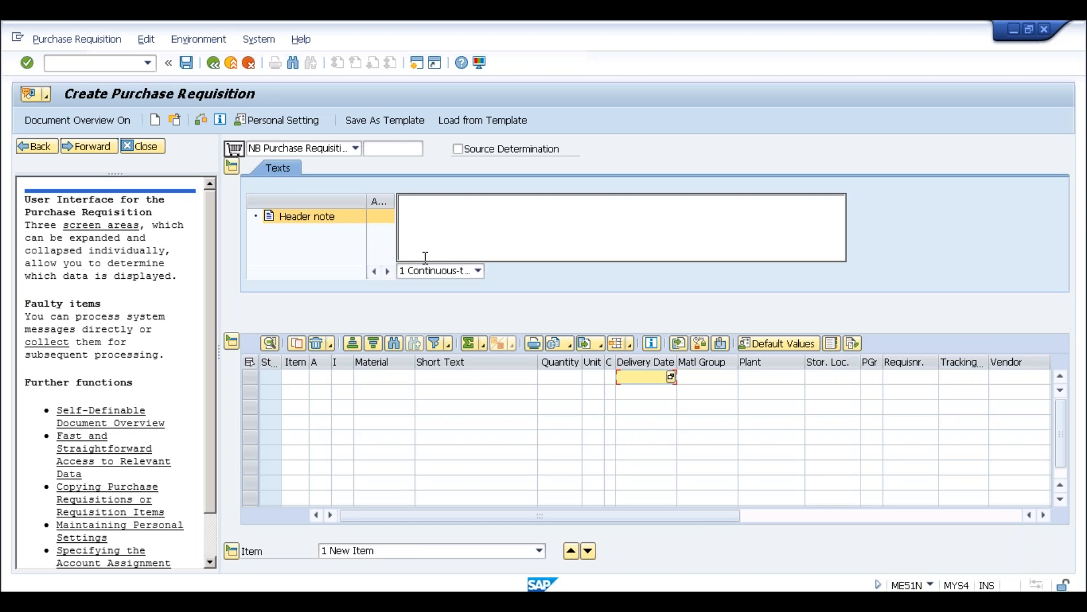
# Leave the requisition screen and start transaction ME21N for a new purchase order
pyautogui.click(91, 63)
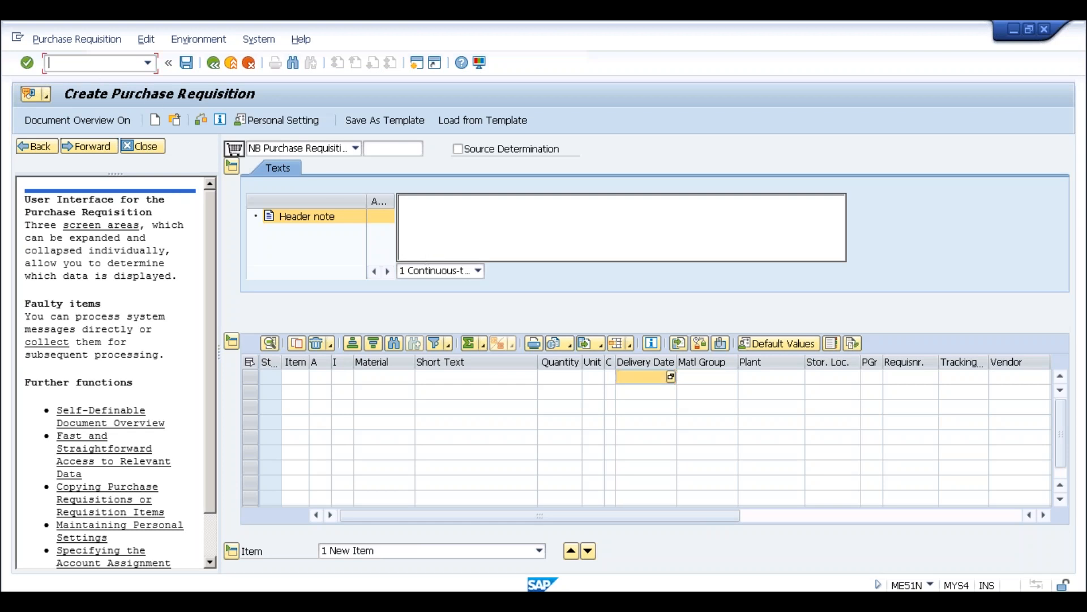
pyautogui.write('/nme21n')
pyautogui.press('Return')
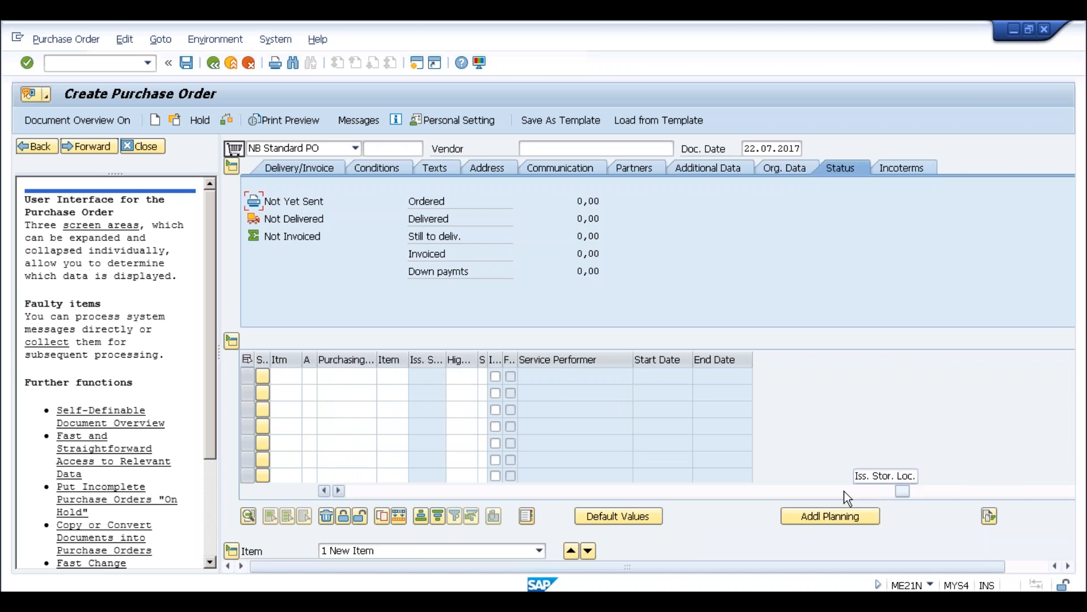
# Reference the new purchase requisition in the order's first item by entering its number in the requisition column
pyautogui.moveTo(838, 491); pyautogui.dragTo(674, 485)
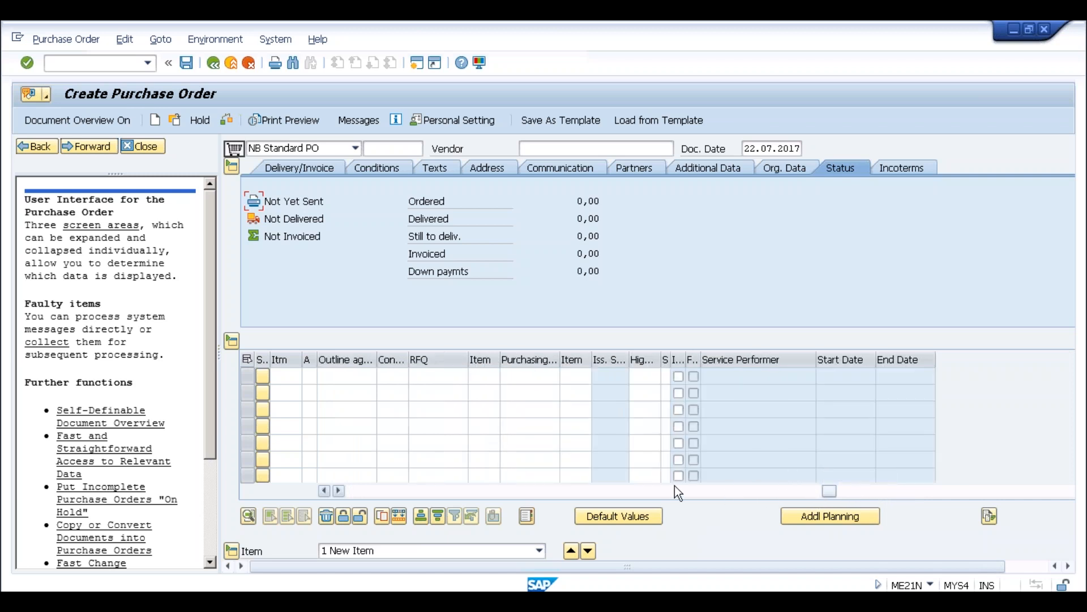
pyautogui.click(591, 379)
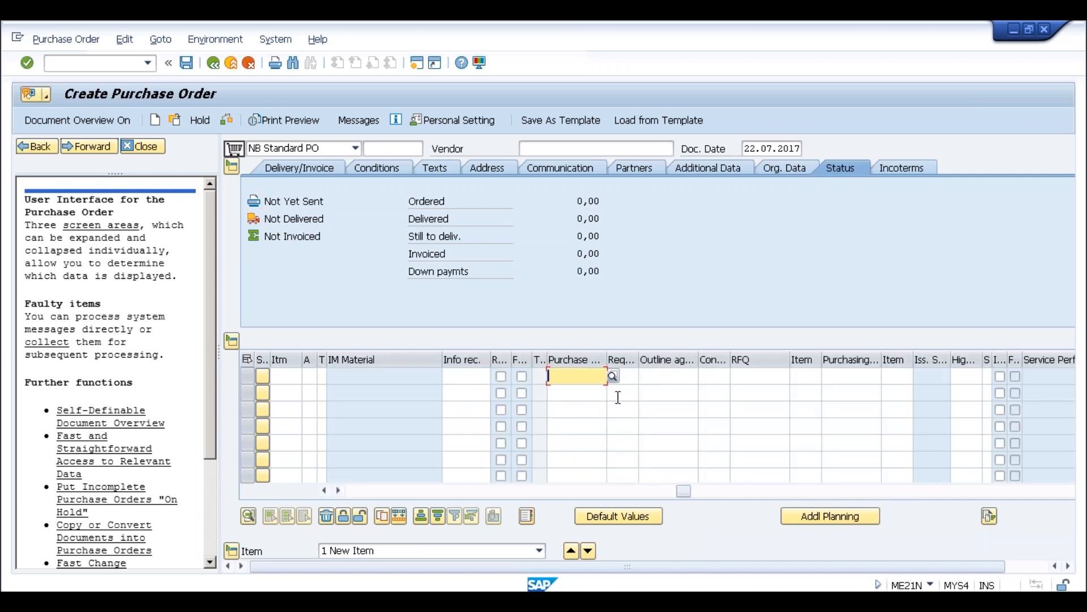
pyautogui.write('0010000480')
pyautogui.press('Return')
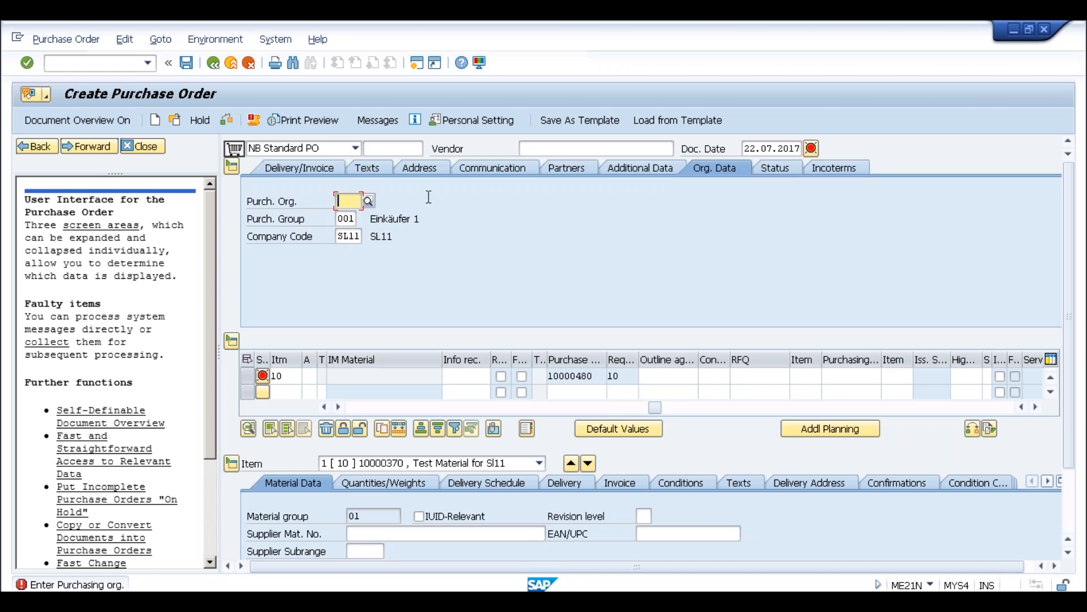
# Set the purchasing organization to SL11 in the purchase order's organizational data
pyautogui.click(545, 148)
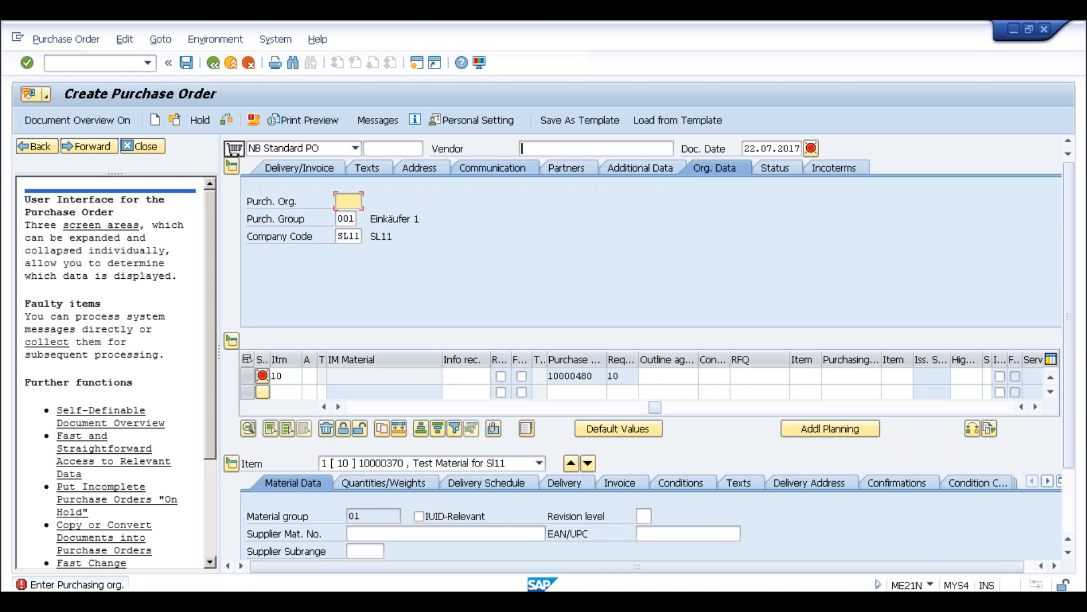
pyautogui.click(350, 201)
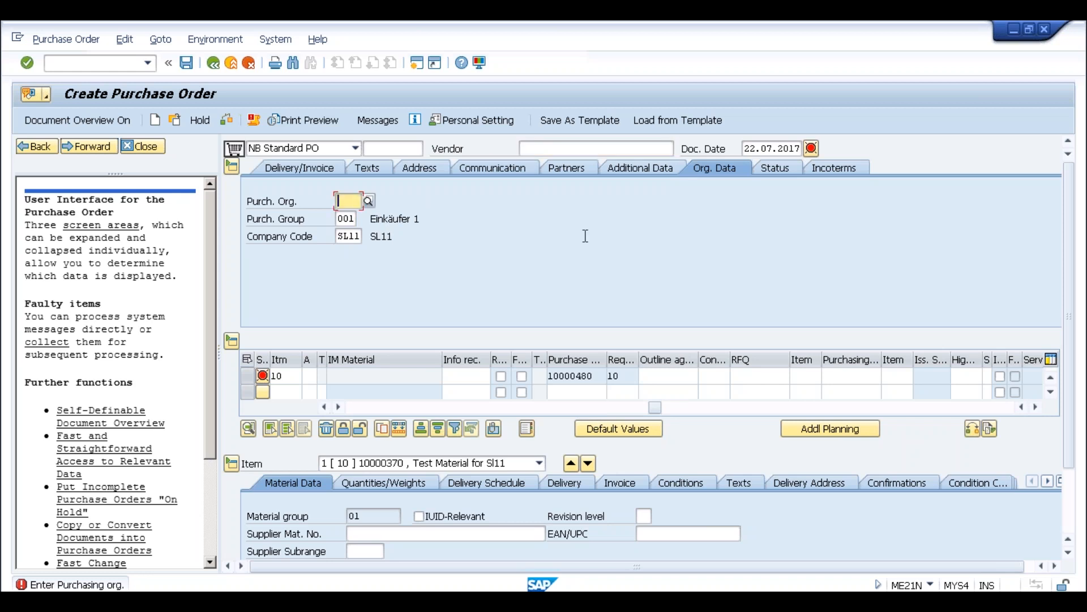
pyautogui.write('s1')
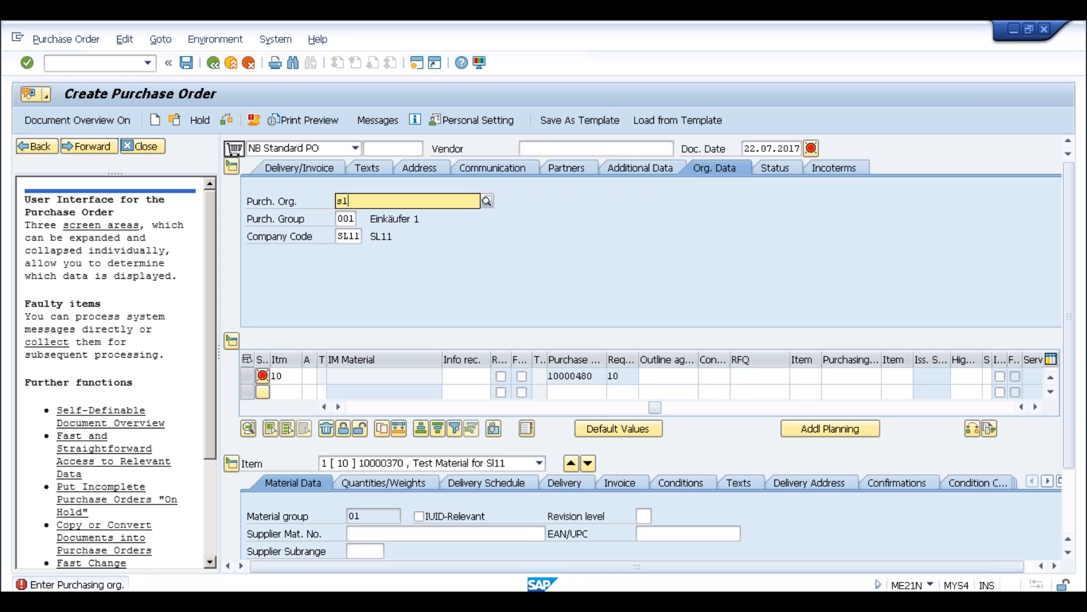
pyautogui.write('11')
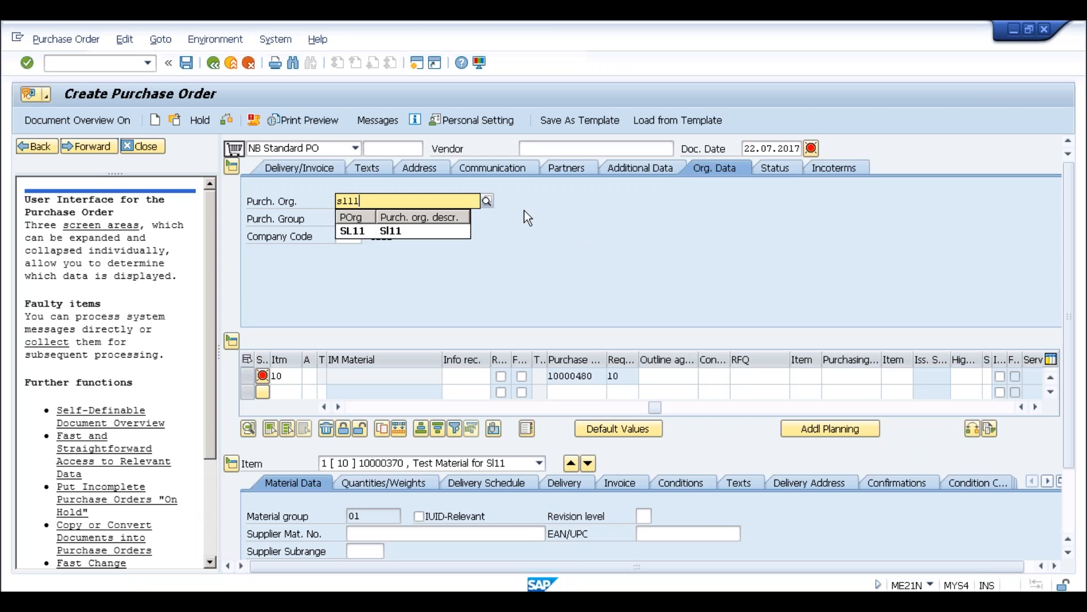
pyautogui.click(365, 232)
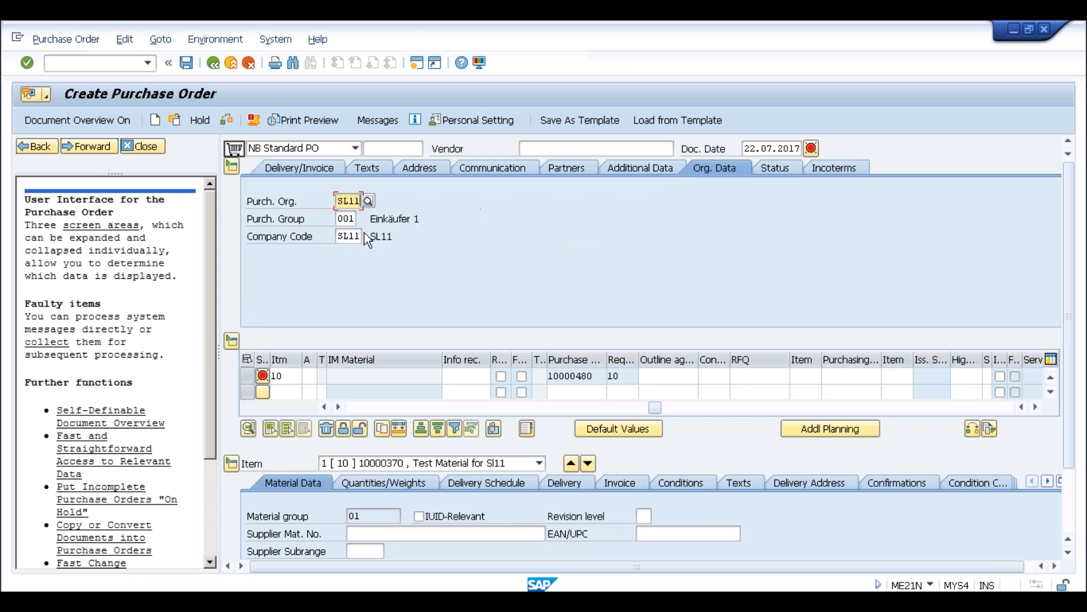
pyautogui.click(547, 149)
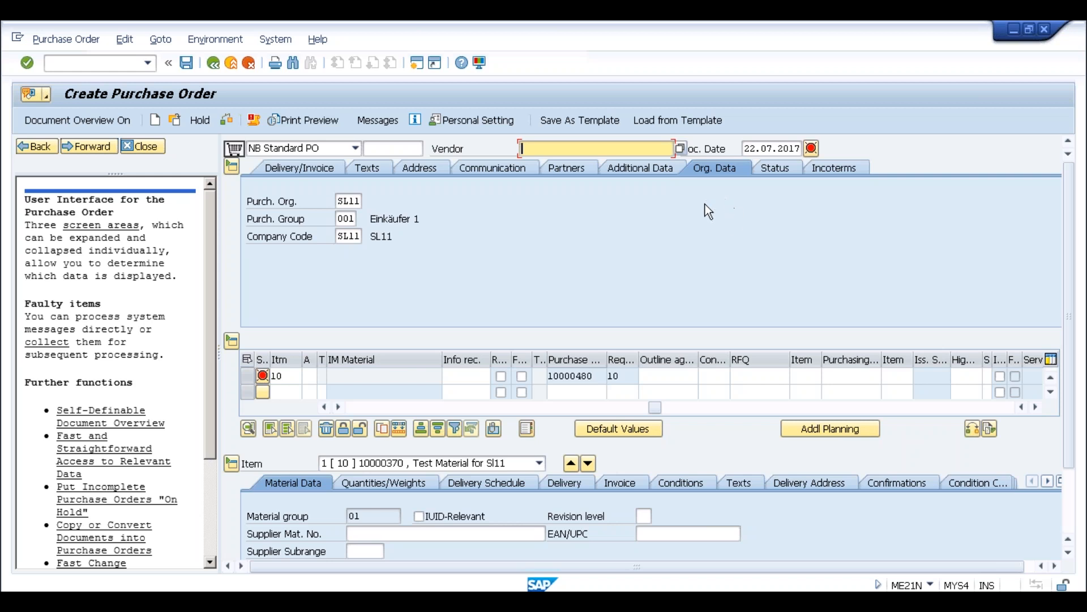
pyautogui.click(665, 376)
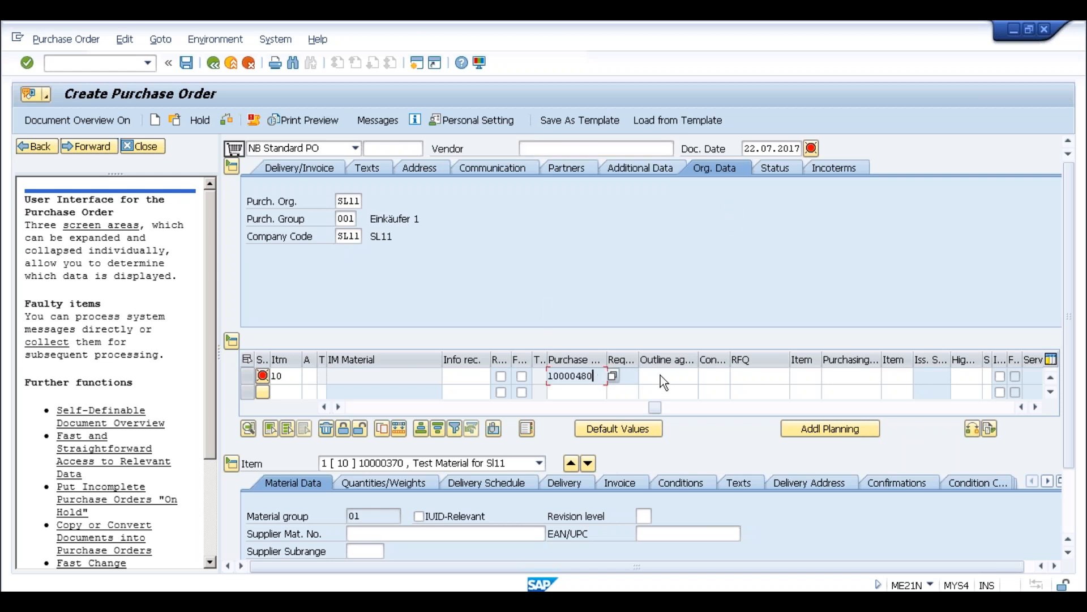
pyautogui.click(546, 148)
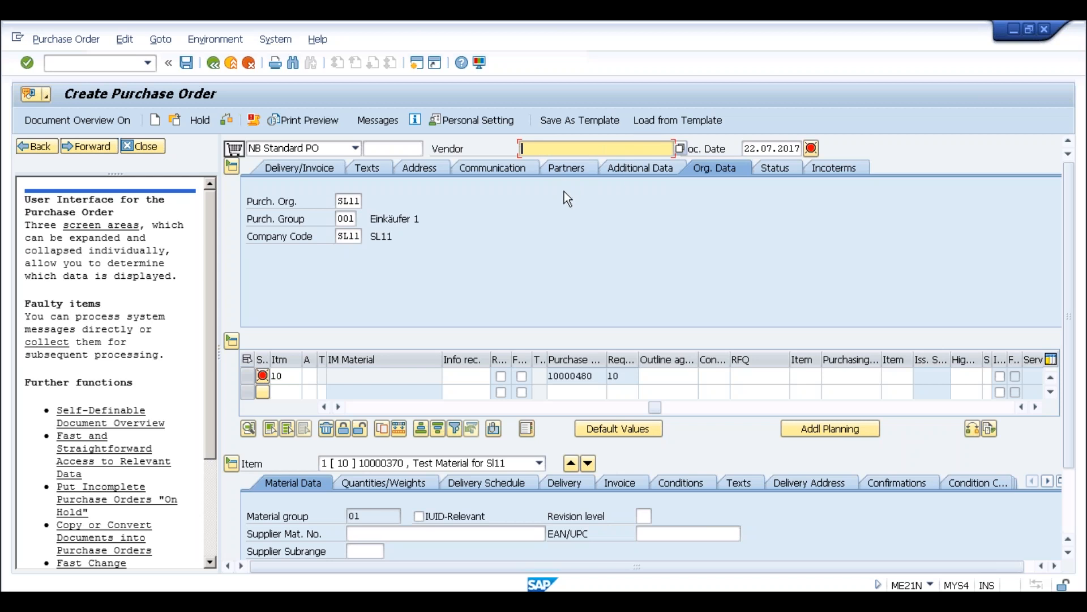
pyautogui.click(679, 148)
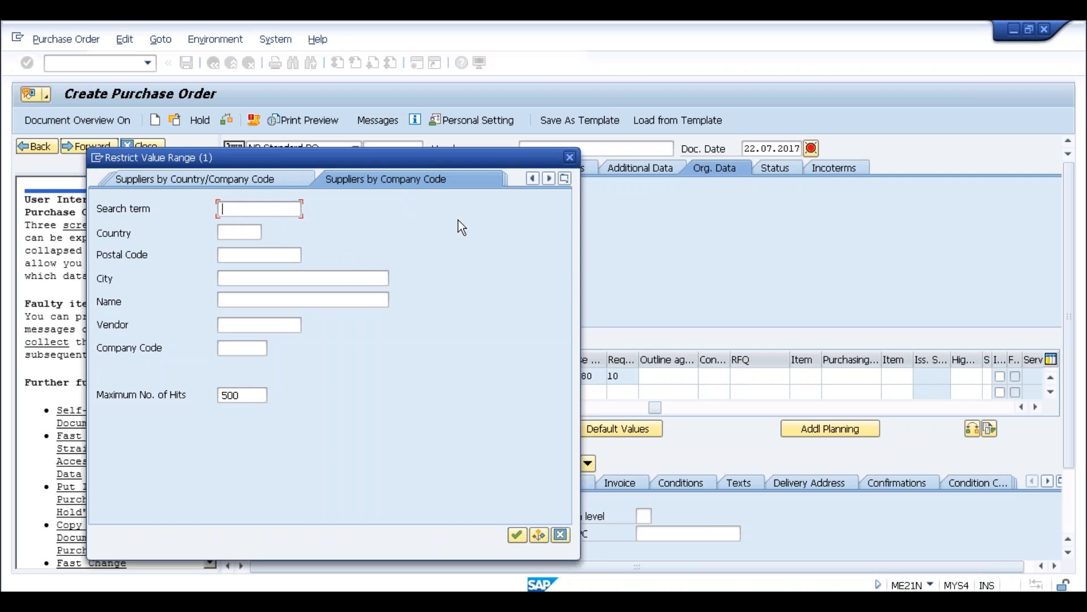
pyautogui.click(569, 157)
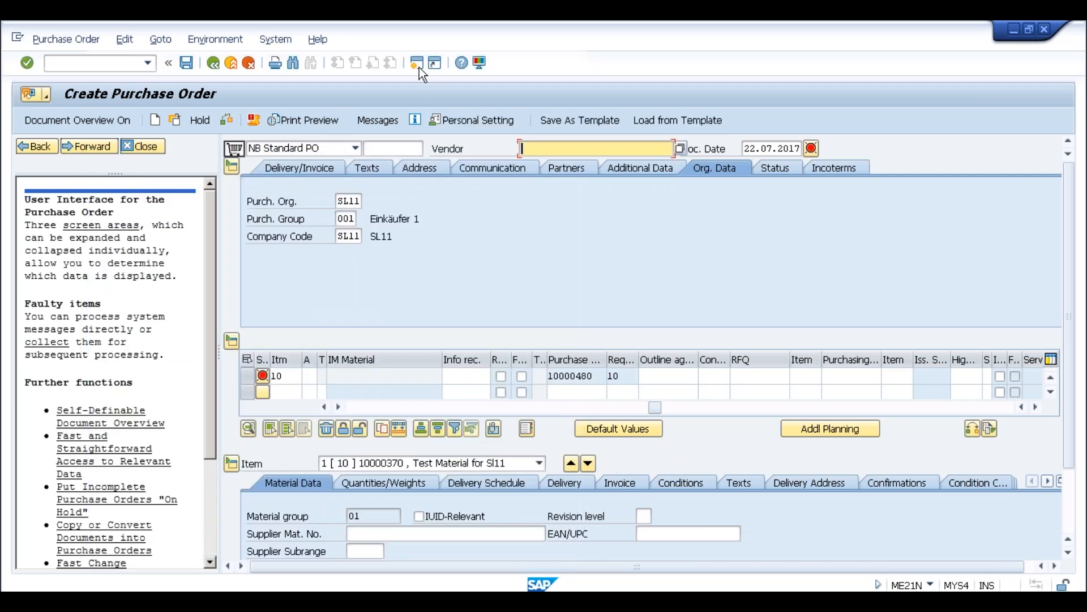
# Open an additional SAP session and return to the purchase order
pyautogui.click(417, 64)
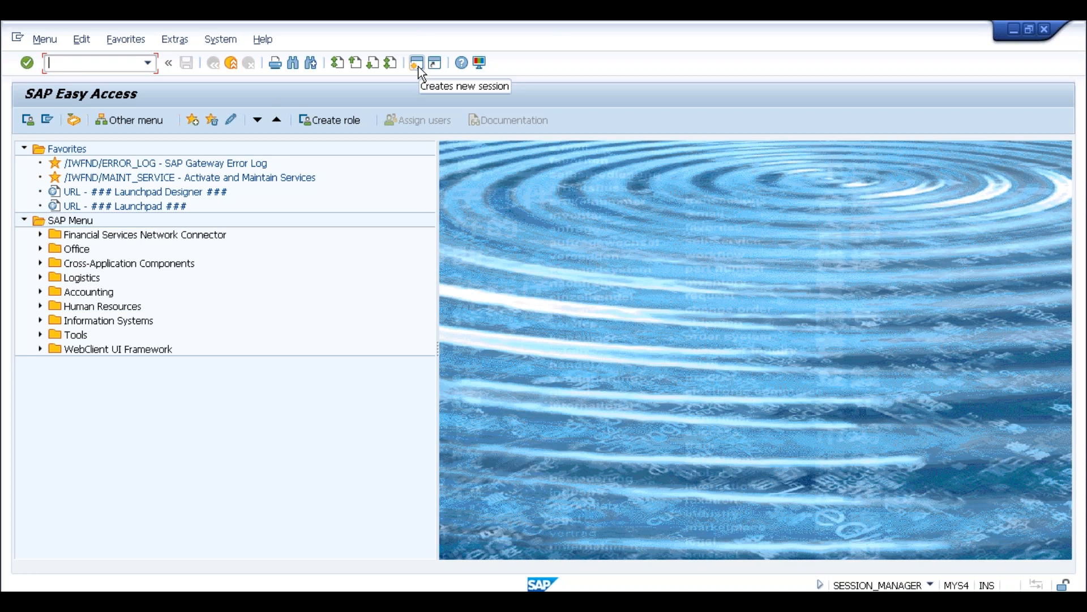
pyautogui.hotkey('alt', 'Tab')
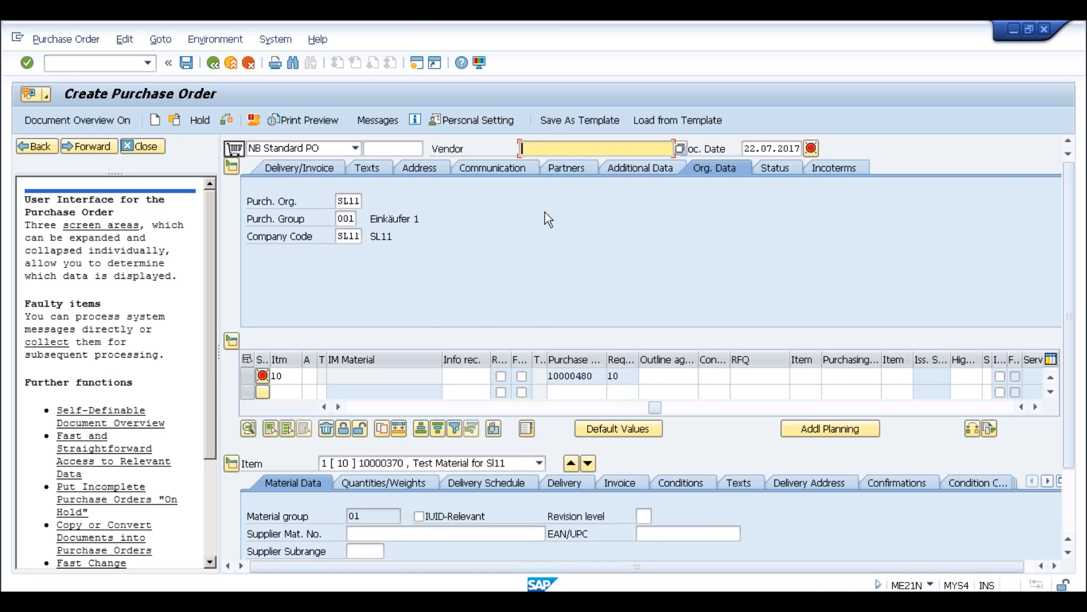
# Search the suppliers by company code SL11 and assign Test Vendor for Sl11 as the purchase order's vendor
pyautogui.click(680, 148)
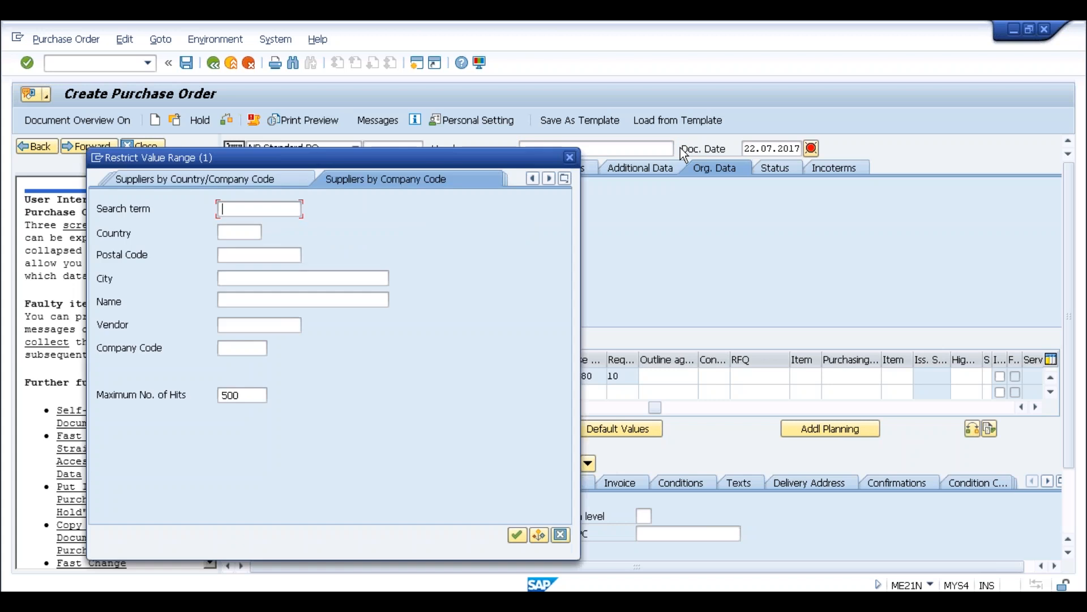
pyautogui.click(255, 326)
pyautogui.click(254, 350)
pyautogui.write('SL')
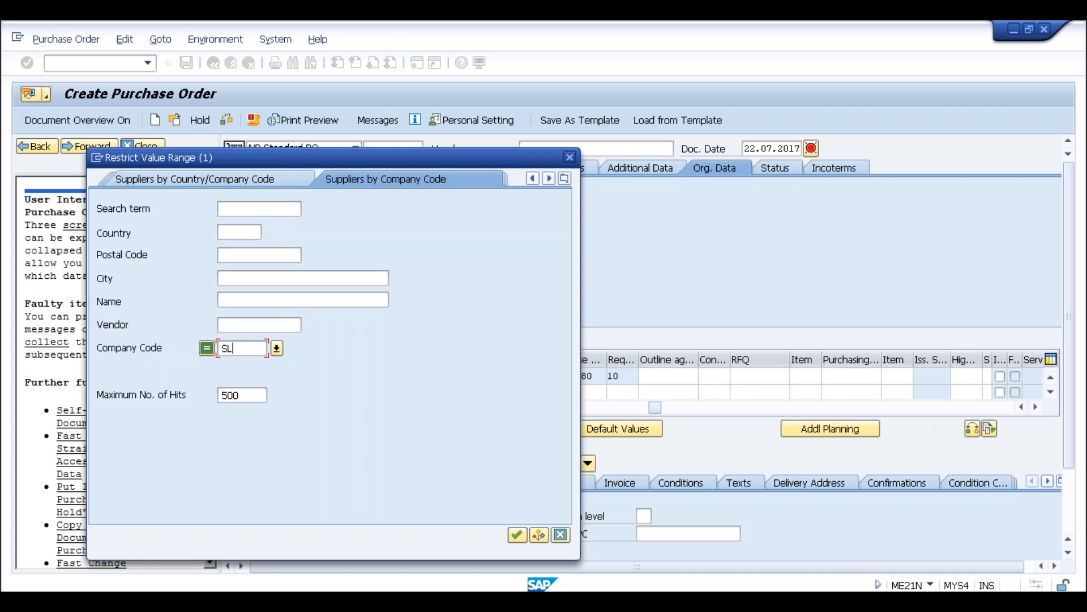
pyautogui.write('11')
pyautogui.press('Return')
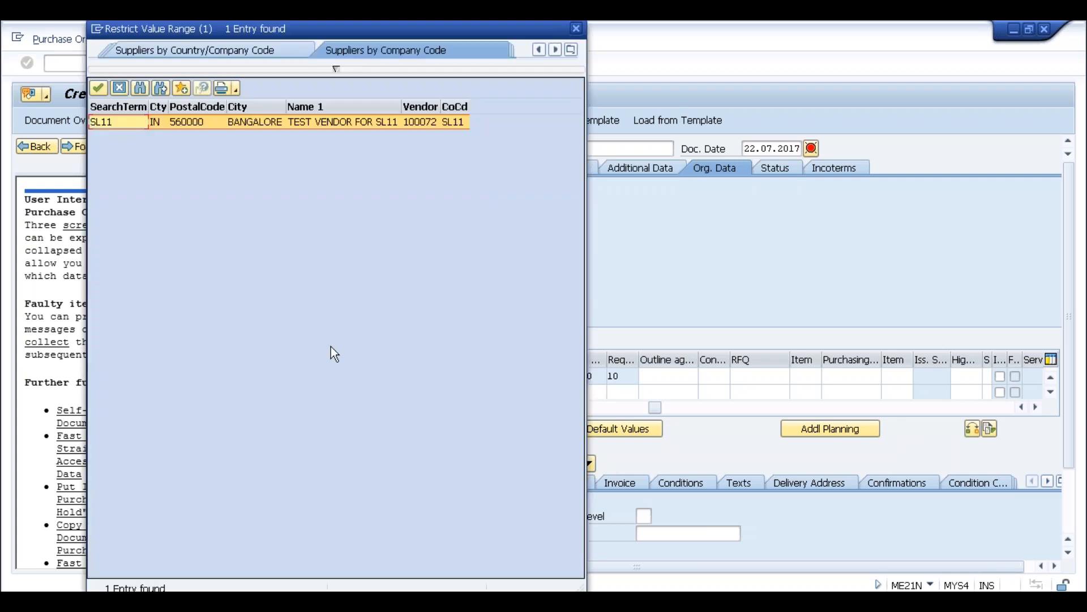
pyautogui.doubleClick(207, 122)
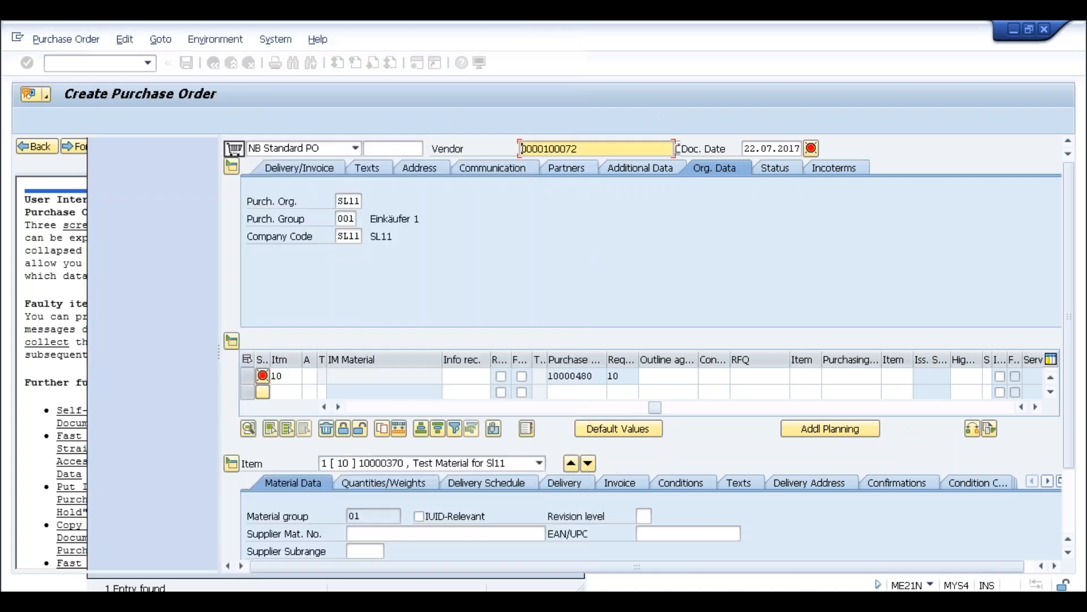
pyautogui.press('Return')
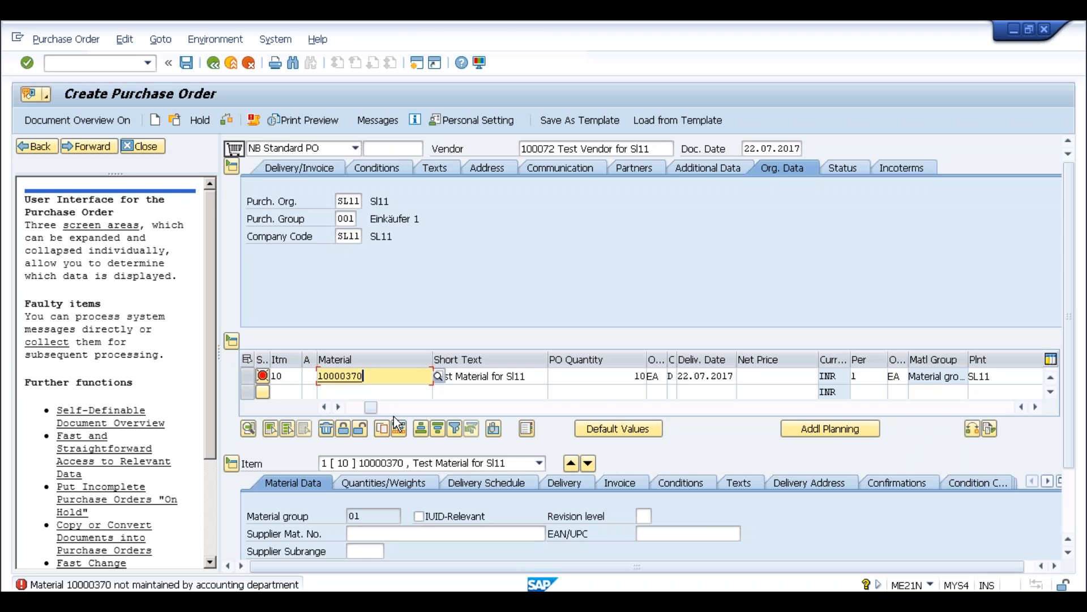
# In the other session, start transaction MM01 for material 10000370 and bring up its view selection
pyautogui.hotkey('alt', 'Tab')
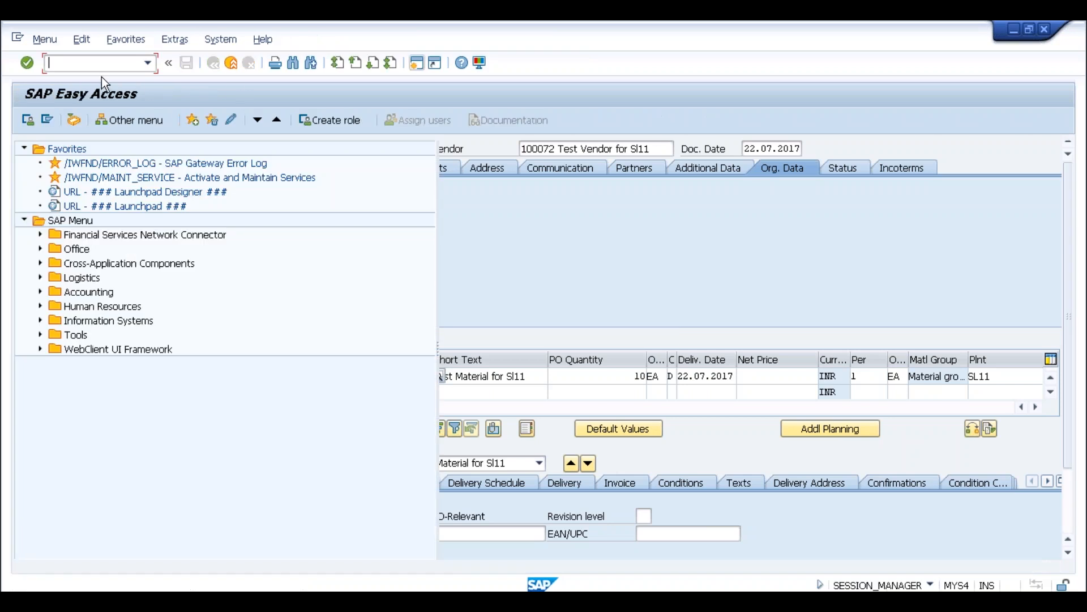
pyautogui.write('mm01')
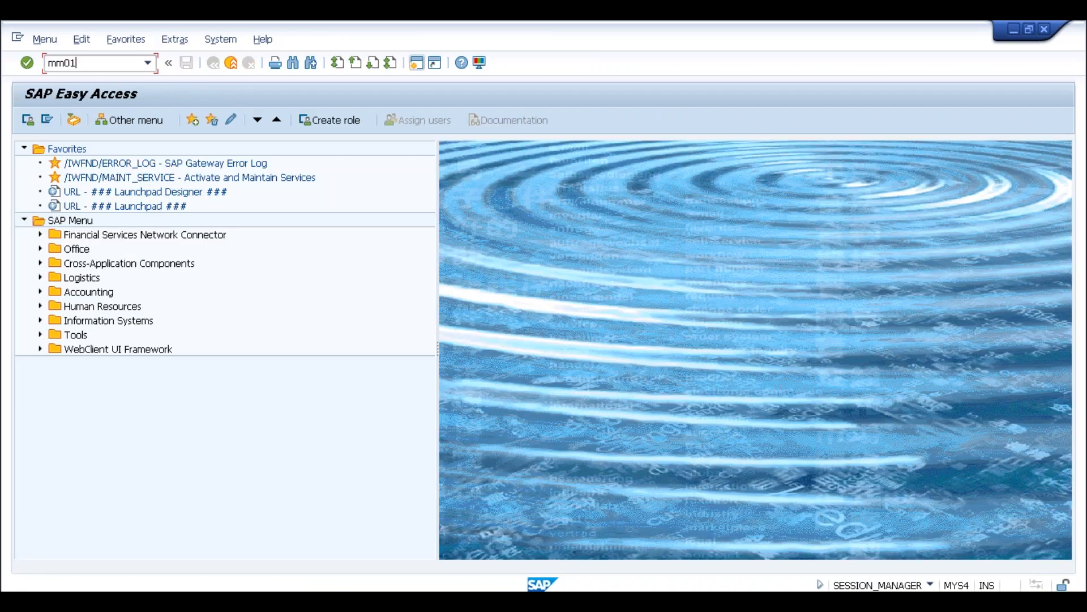
pyautogui.press('Return')
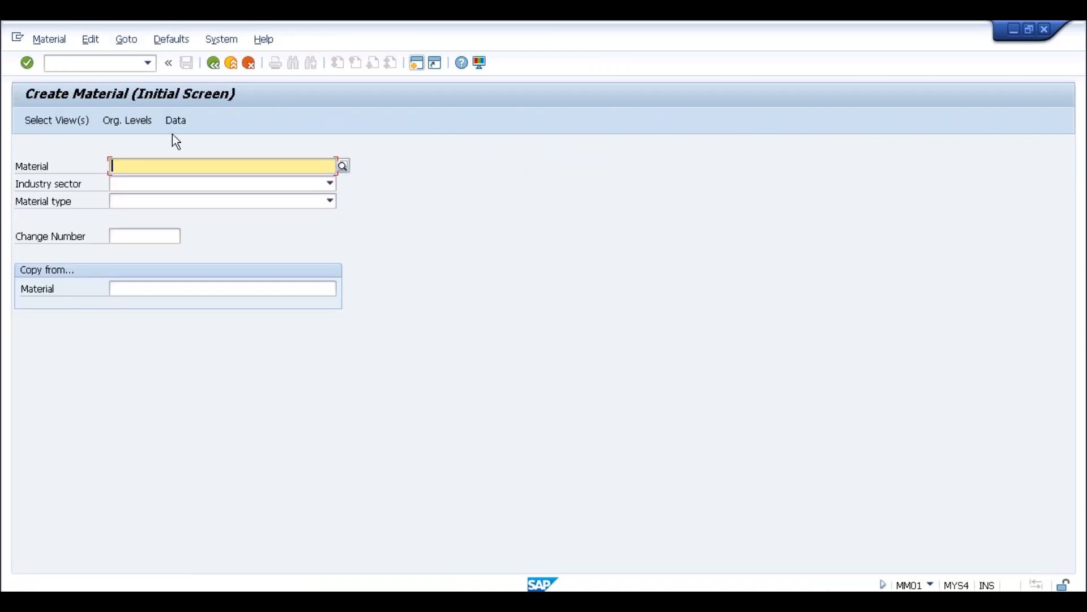
pyautogui.write('10000370')
pyautogui.press('Return')
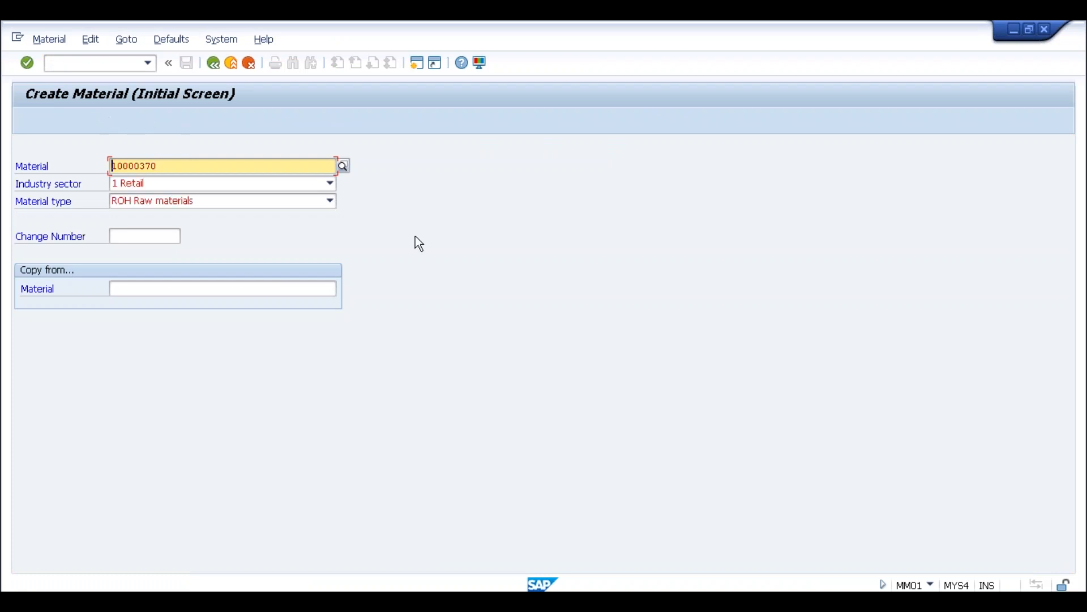
pyautogui.press('Return')
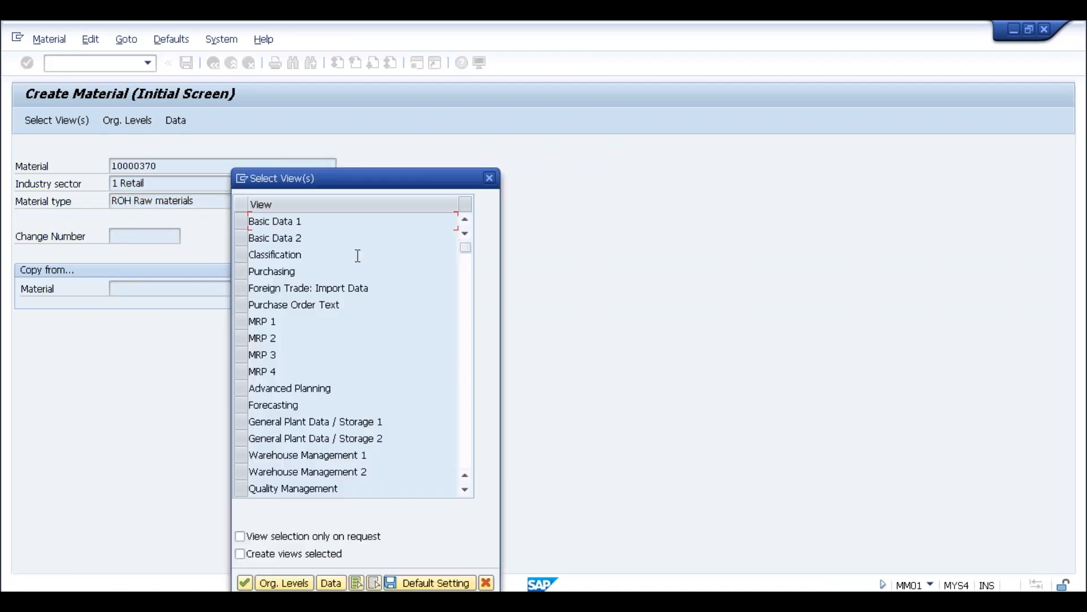
# Select the Accounting 1 and Accounting 2 views and open them for plant SL11
pyautogui.click(468, 342)
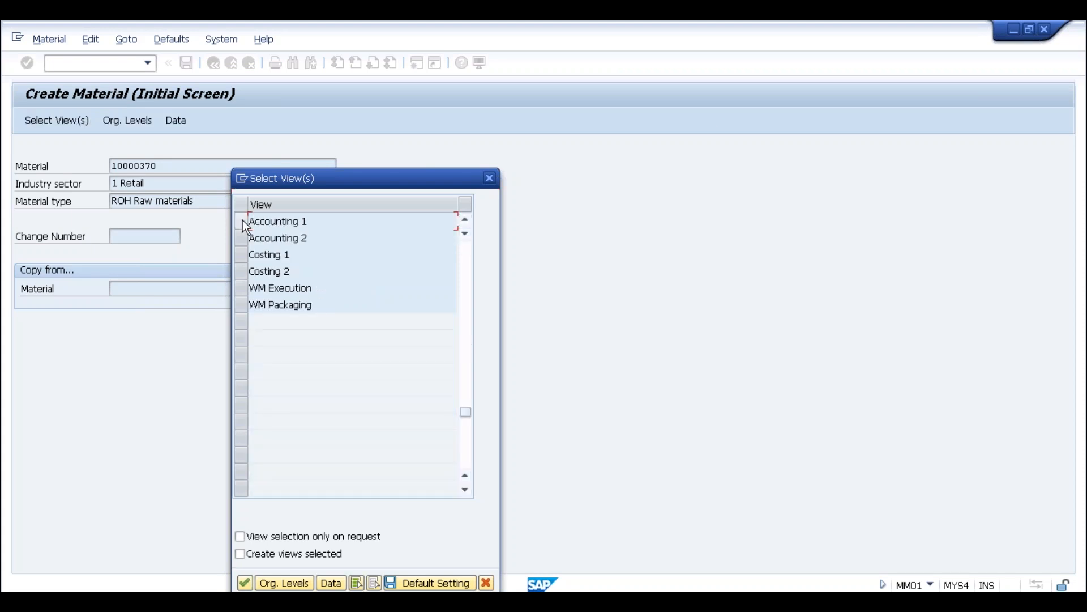
pyautogui.click(241, 221)
pyautogui.click(238, 238)
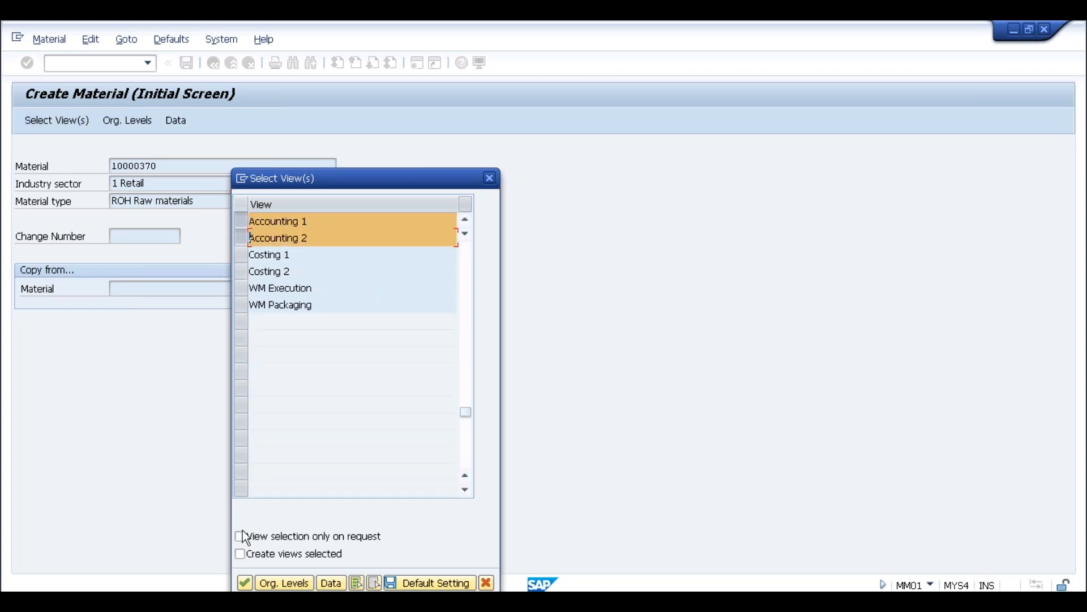
pyautogui.click(245, 583)
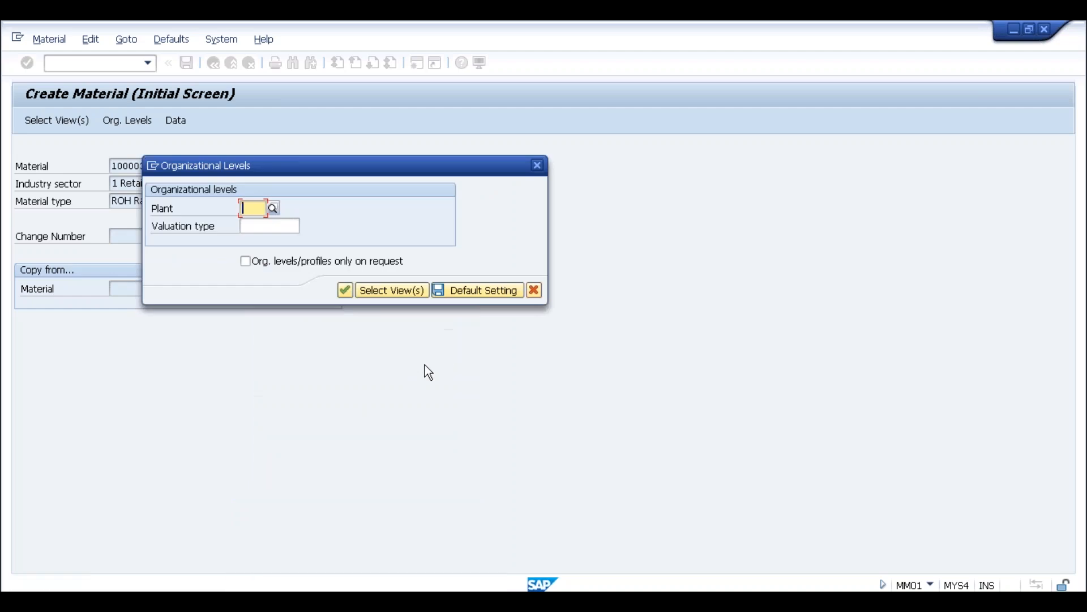
pyautogui.write('s111')
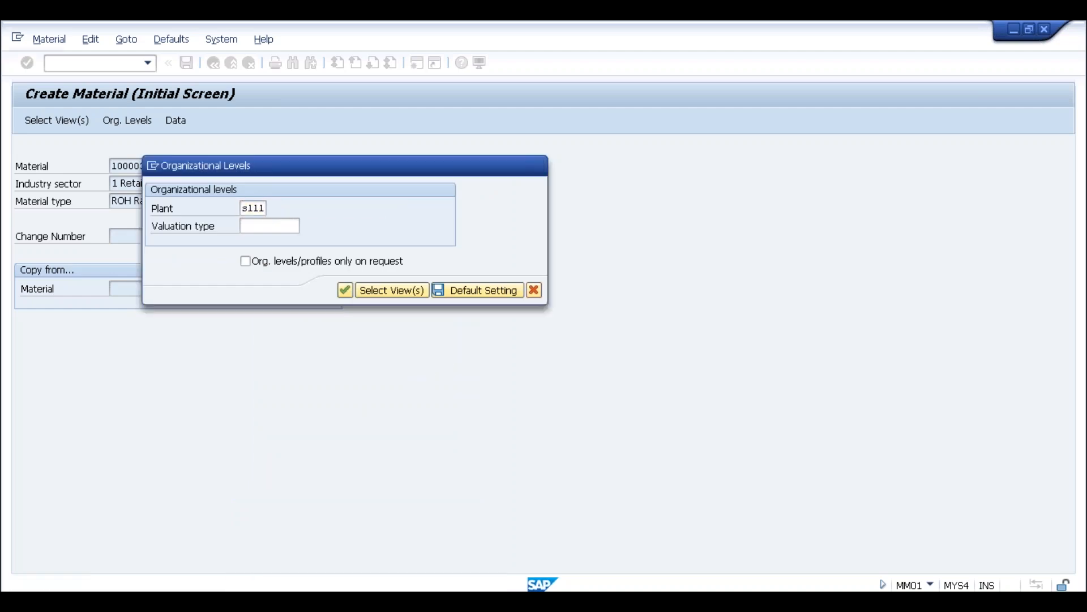
pyautogui.press('Return')
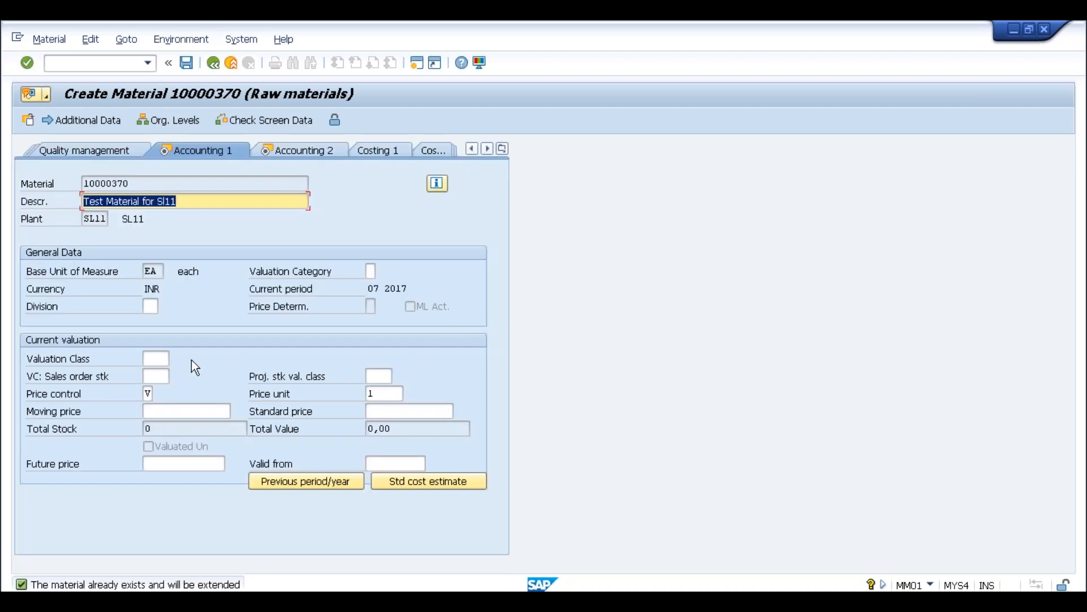
# Set the material's valuation class to 3000, then save the extension and return to the purchase order
pyautogui.click(157, 359)
pyautogui.press('Escape')
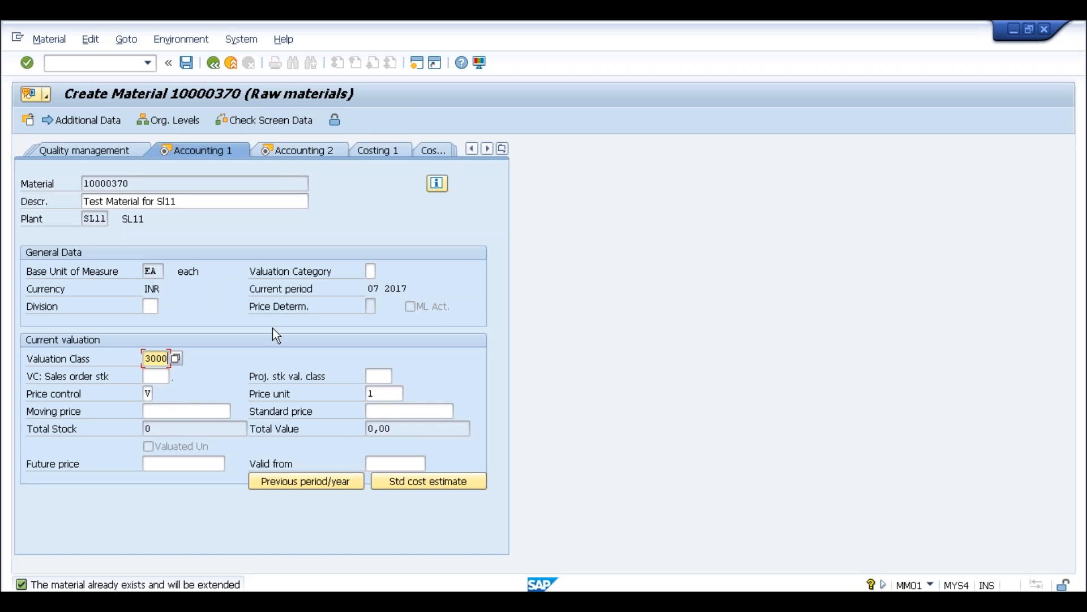
pyautogui.click(192, 66)
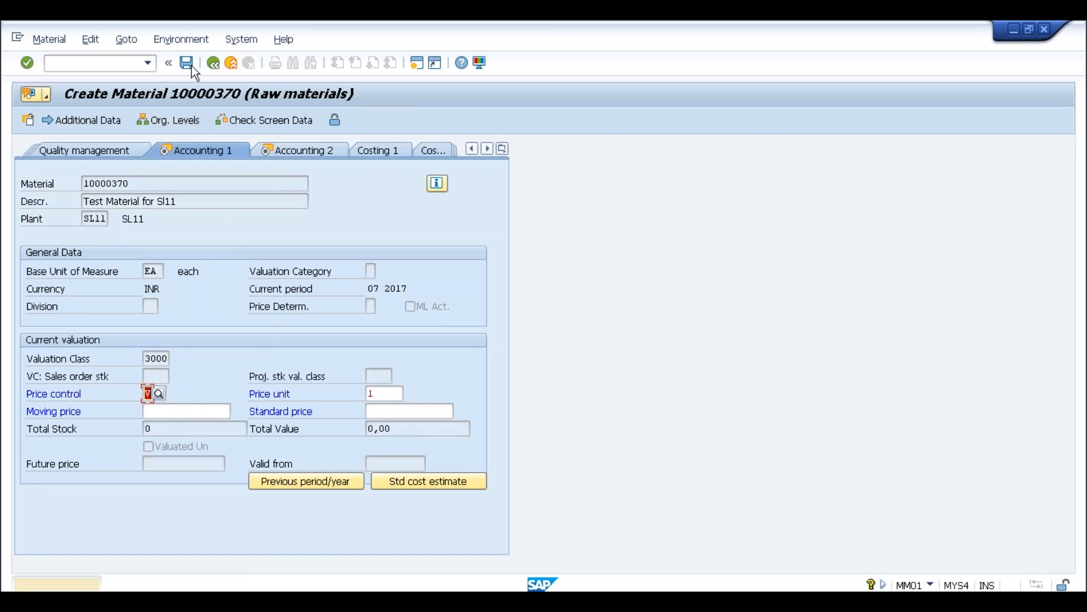
pyautogui.click(189, 63)
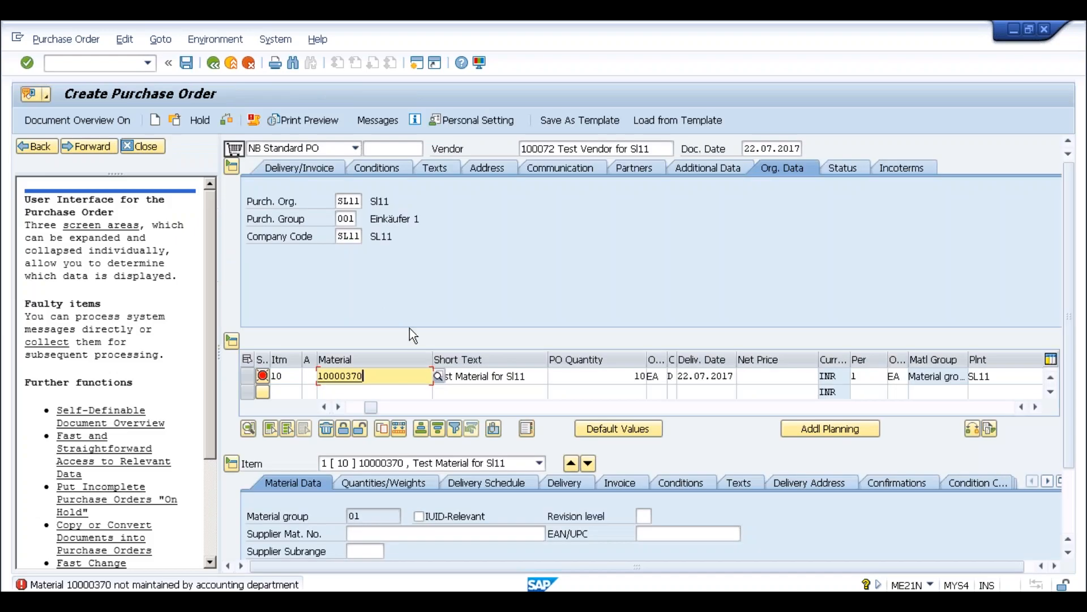
# Recheck the purchase order item and set its gross price condition (PBXX) to 1000 INR
pyautogui.press('Return')
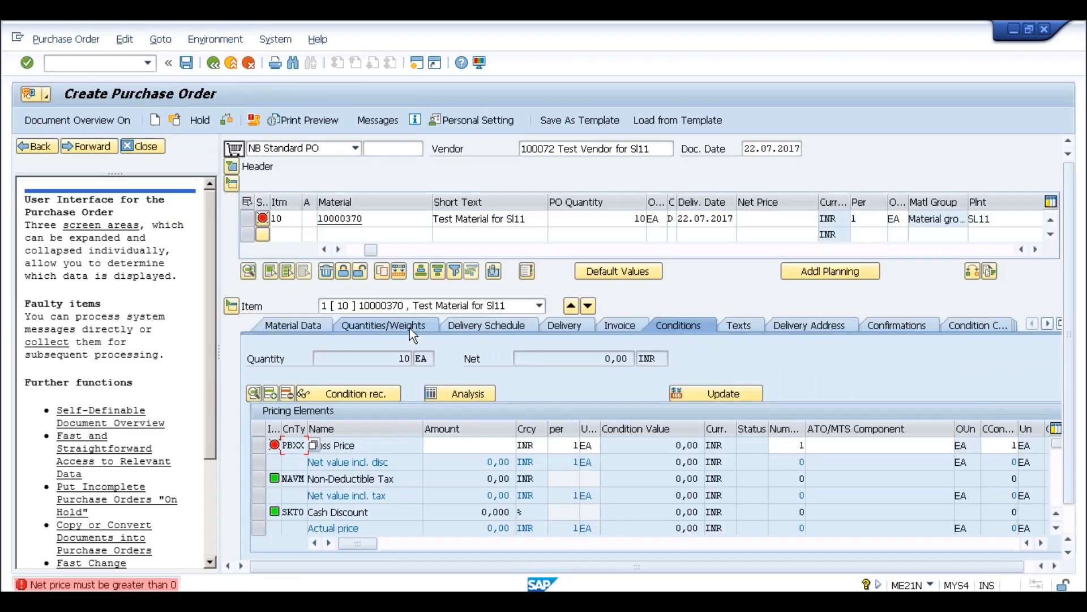
pyautogui.click(473, 446)
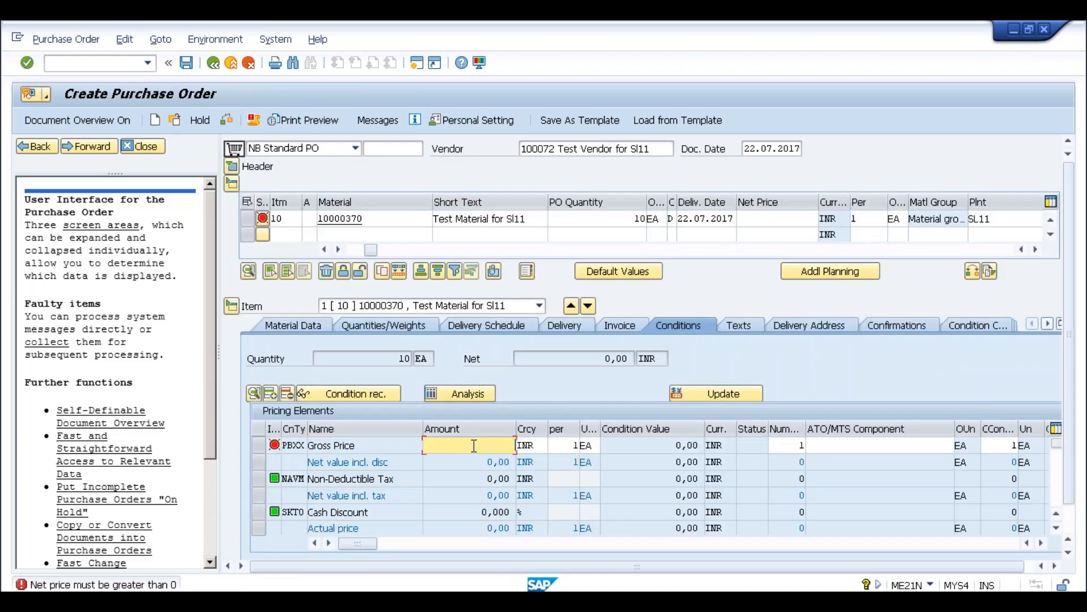
pyautogui.write('1000')
pyautogui.press('Return')
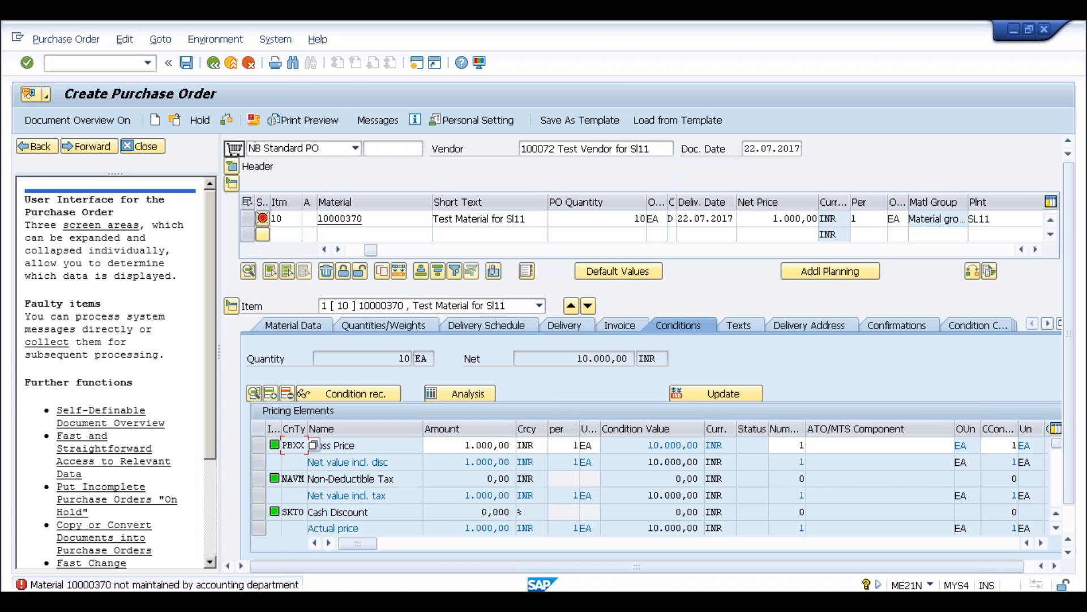
# Restart transaction ME21N with an empty purchase order and reference purchase requisition 10000480 in its first item
pyautogui.click(151, 62)
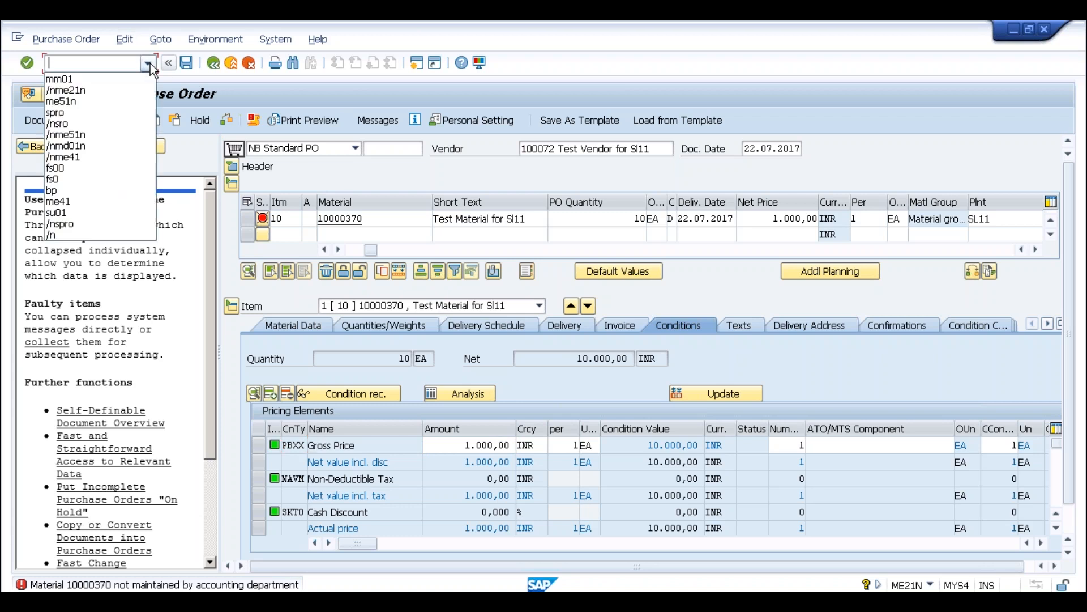
pyautogui.click(98, 85)
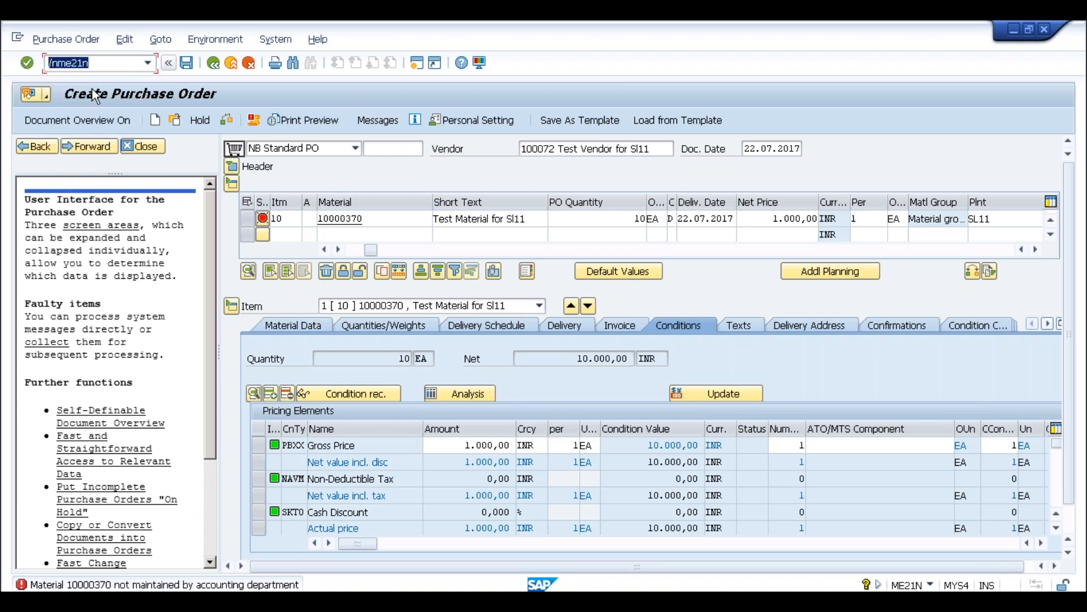
pyautogui.press('Return')
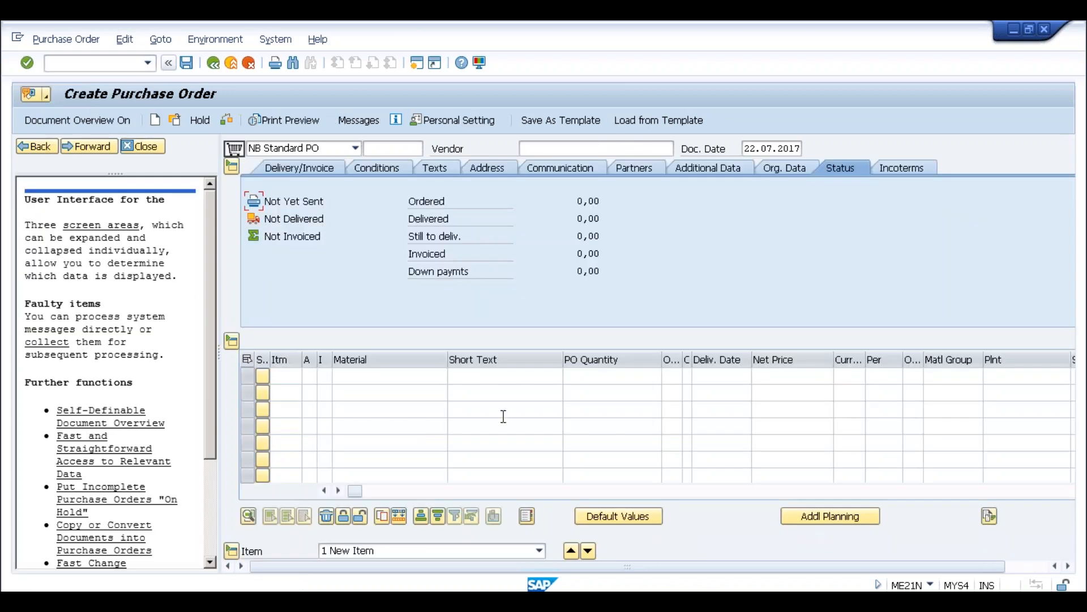
pyautogui.click(822, 489)
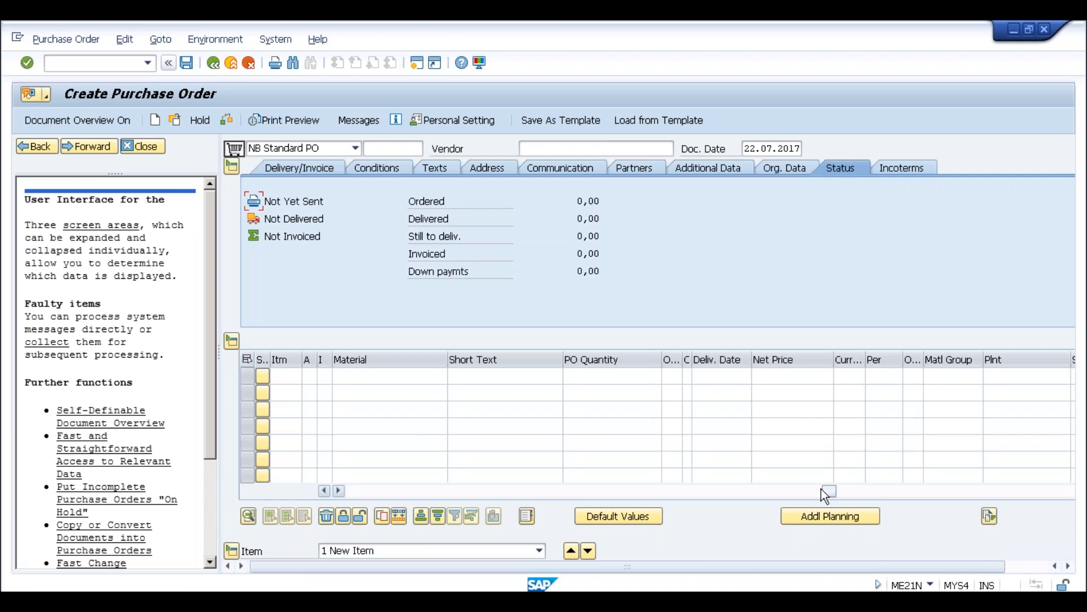
pyautogui.click(325, 490)
pyautogui.click(377, 376)
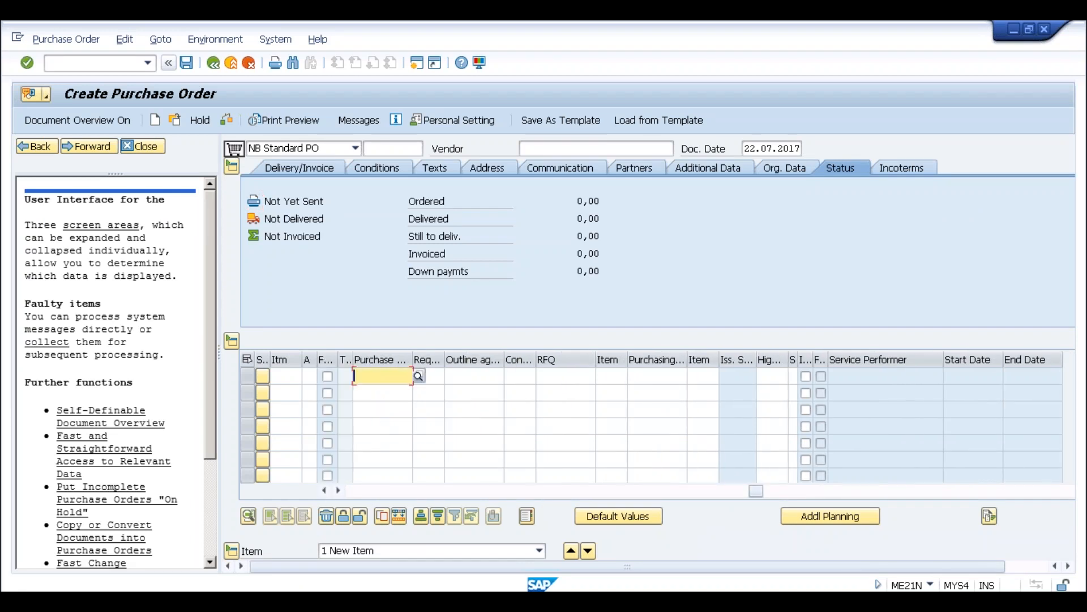
pyautogui.click(372, 391)
pyautogui.press('Return')
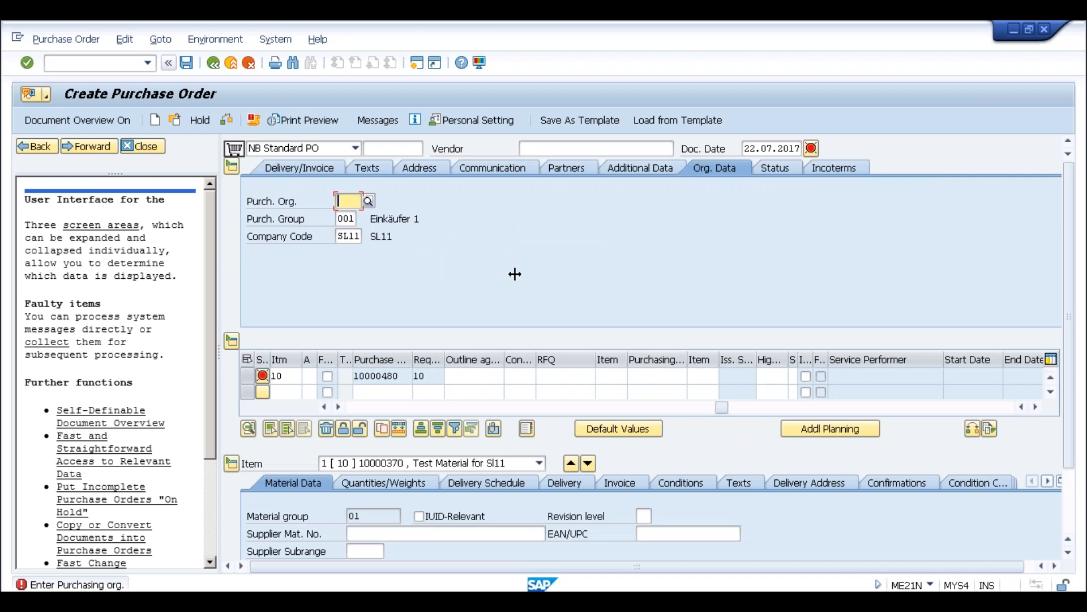
# Set the purchase order's purchasing organization to S111 and its vendor to Test Vendor for Sl11
pyautogui.click(347, 201)
pyautogui.press('Return')
pyautogui.click(535, 149)
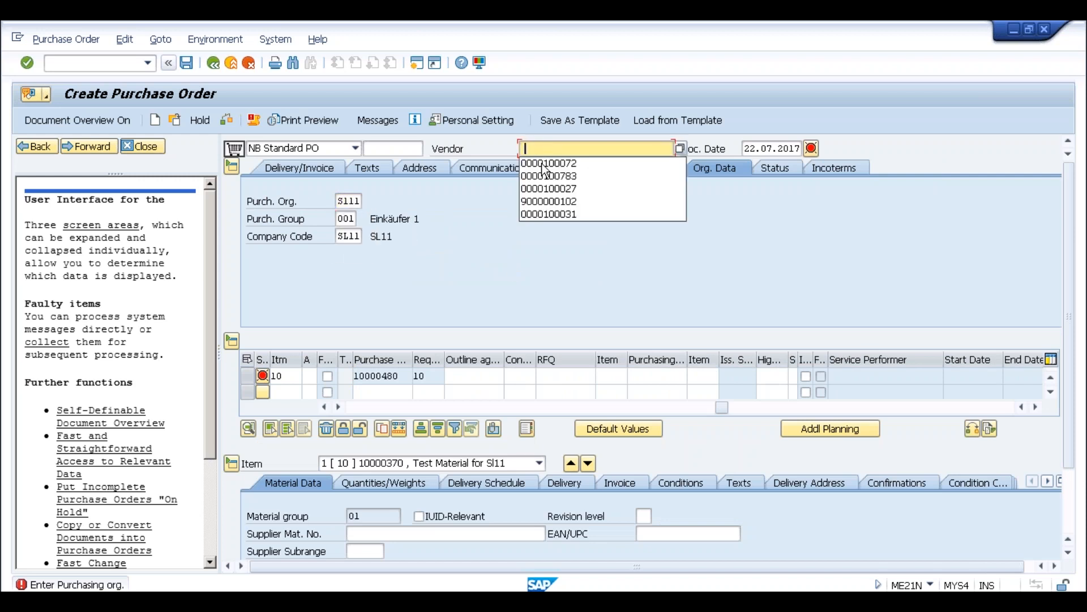
pyautogui.click(542, 162)
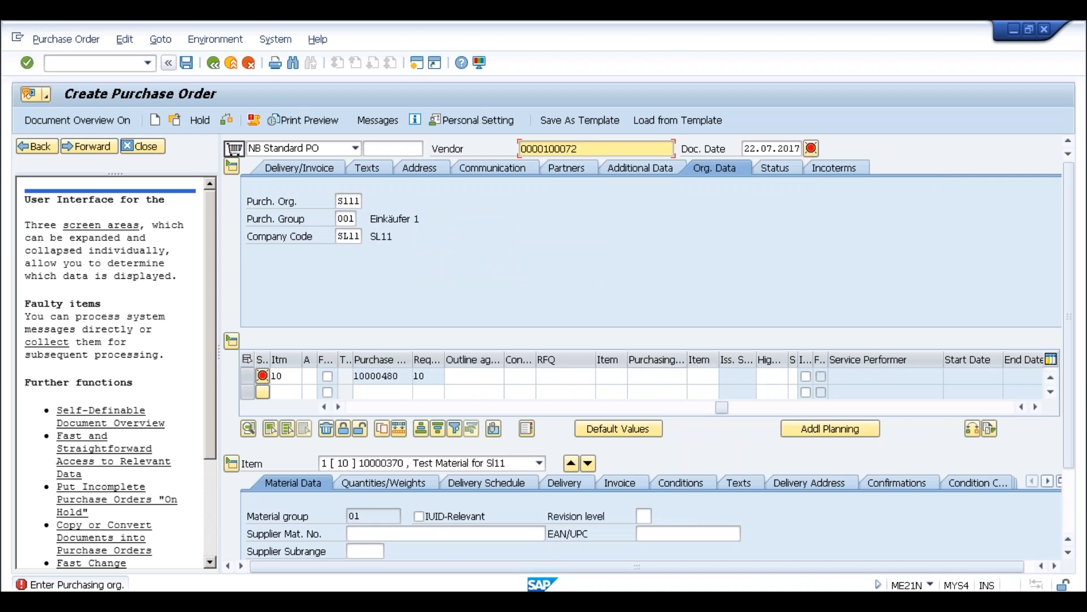
pyautogui.press('Return')
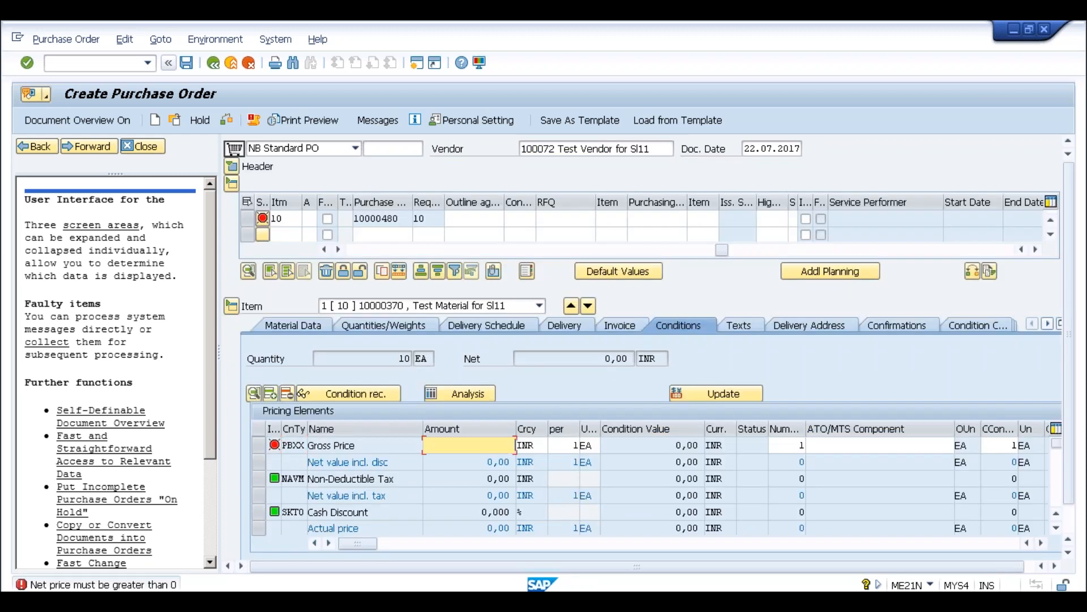
# Set the item's gross price condition (PBXX) to 1000 INR
pyautogui.write('1.000')
pyautogui.press('Return')
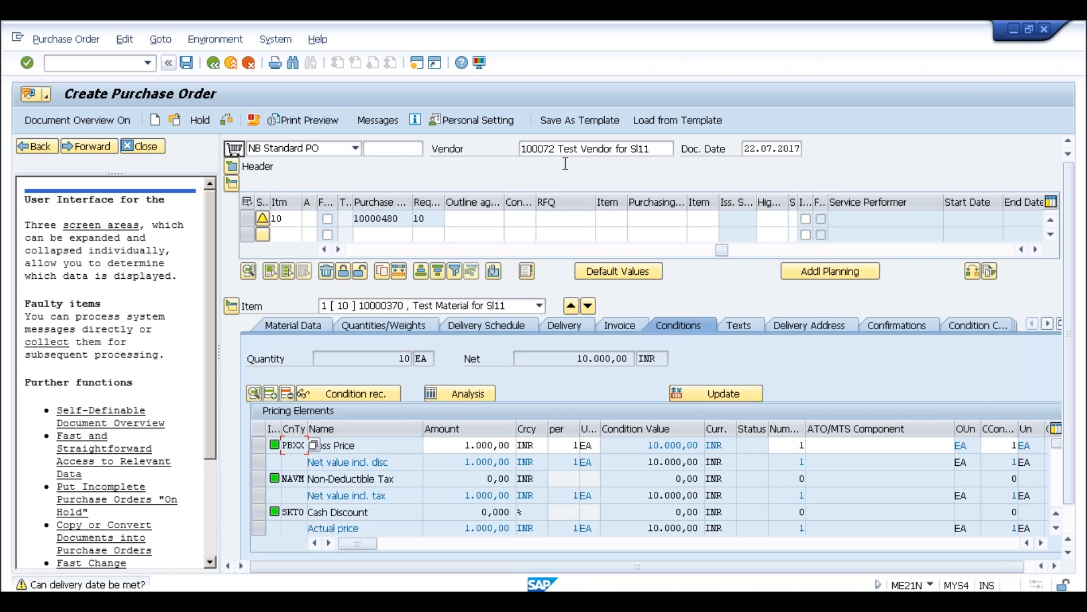
pyautogui.moveTo(647, 148); pyautogui.dragTo(521, 149)
pyautogui.click(521, 149)
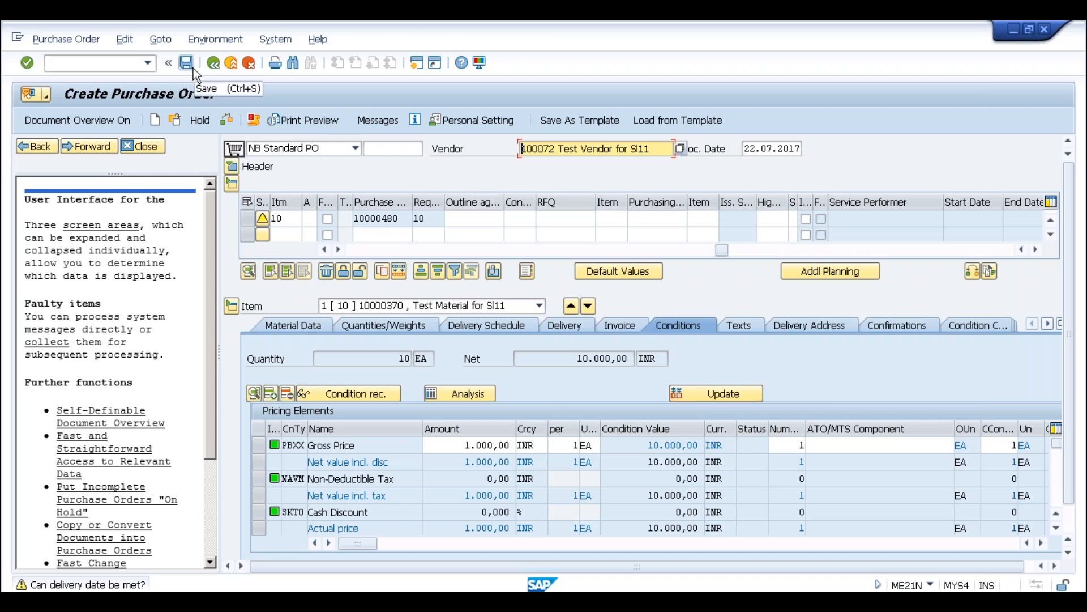
# Check the output medium and partner function of the purchase order's NEU output message, keeping Print output, and return to the order
pyautogui.click(372, 121)
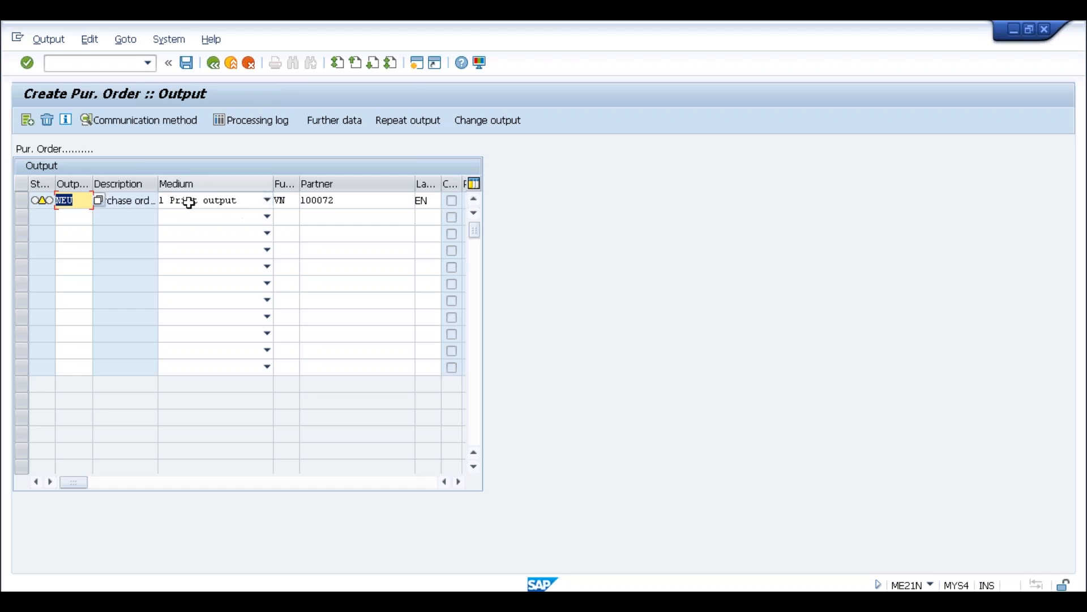
pyautogui.click(268, 200)
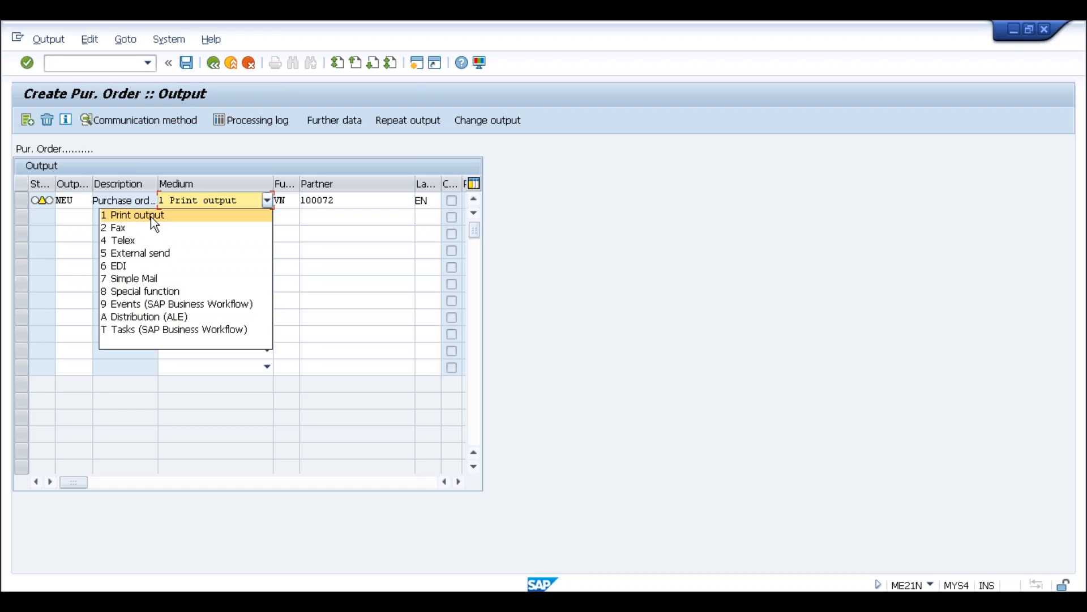
pyautogui.click(188, 207)
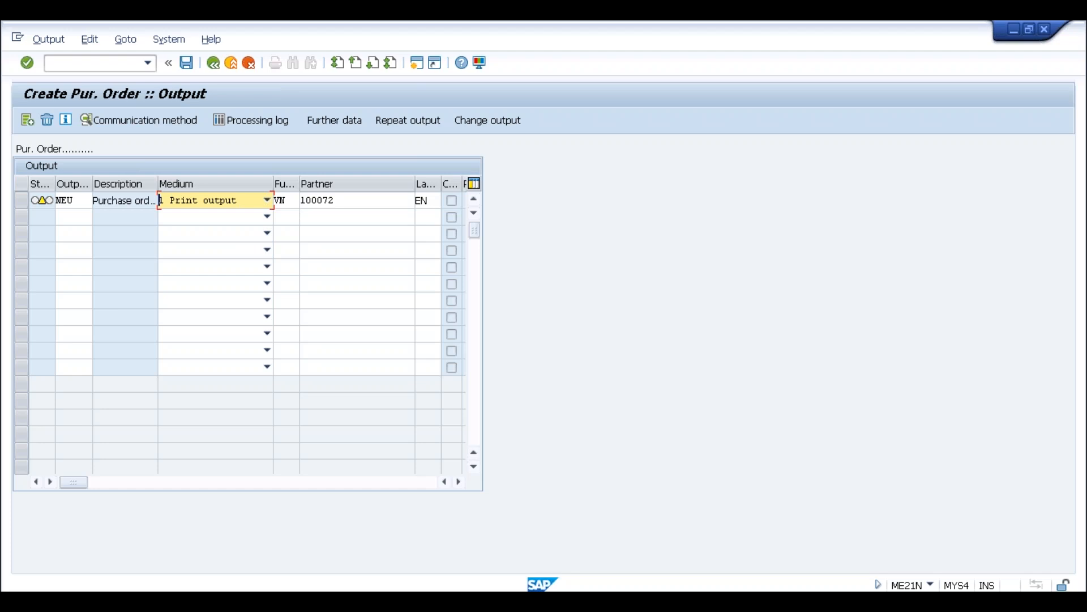
pyautogui.click(286, 200)
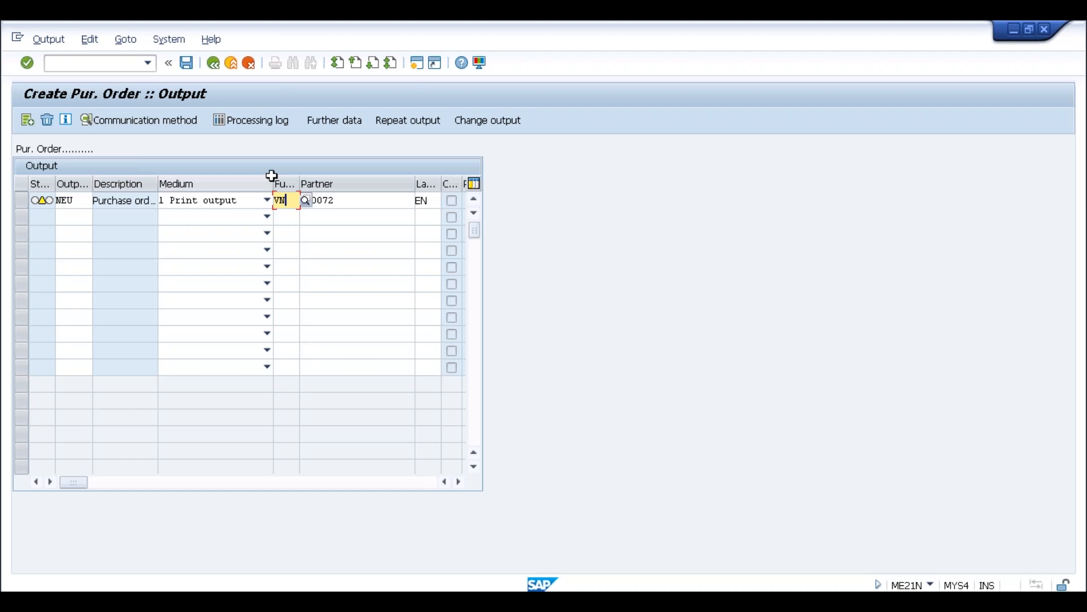
pyautogui.click(214, 63)
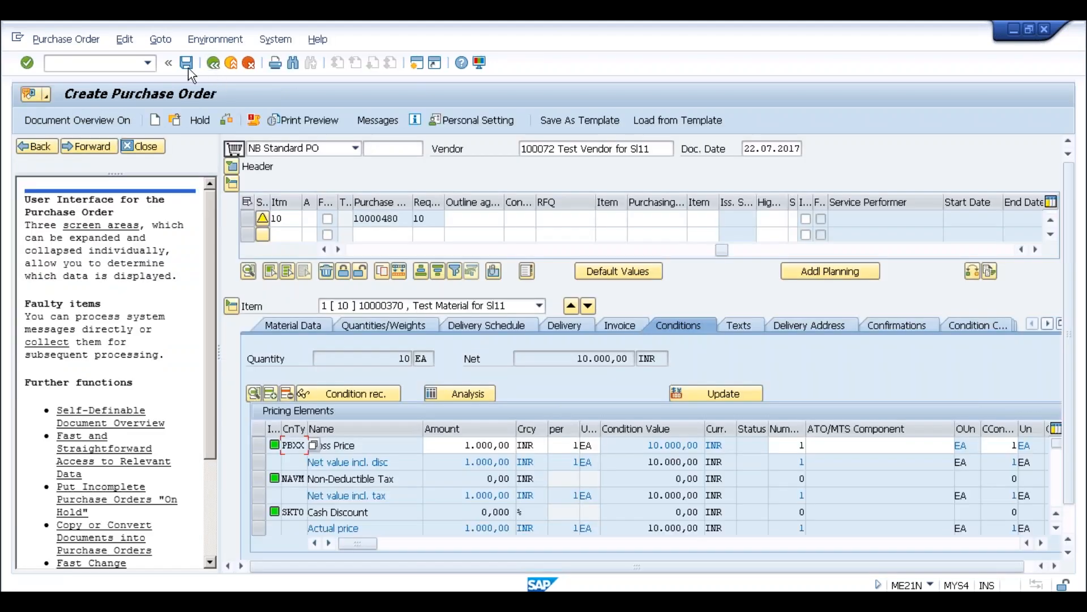
# Save the purchase order and leave the transaction for SAP Easy Access
pyautogui.click(186, 62)
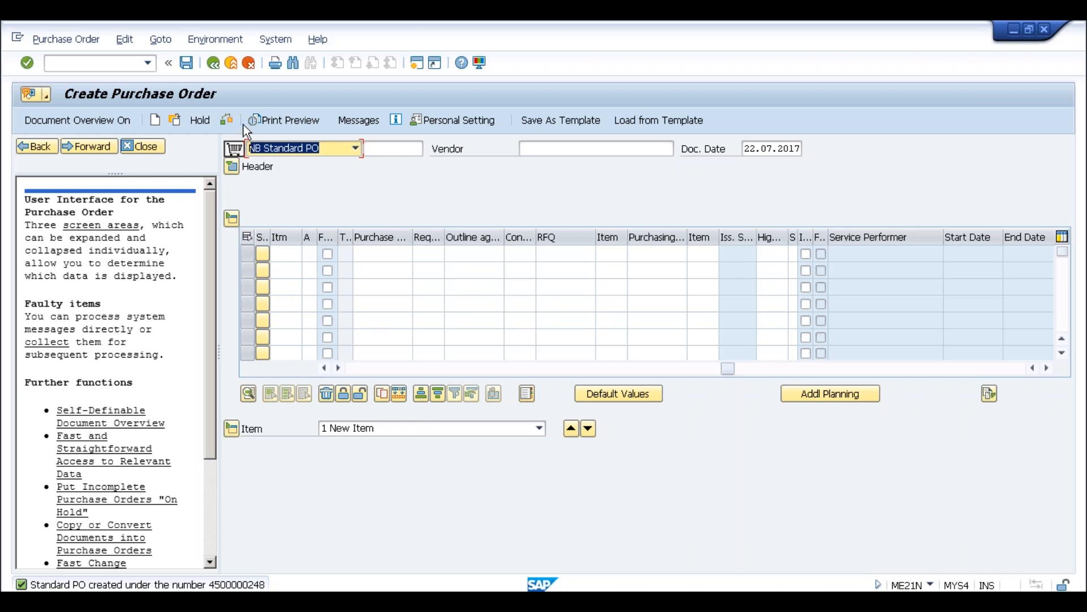
pyautogui.click(250, 63)
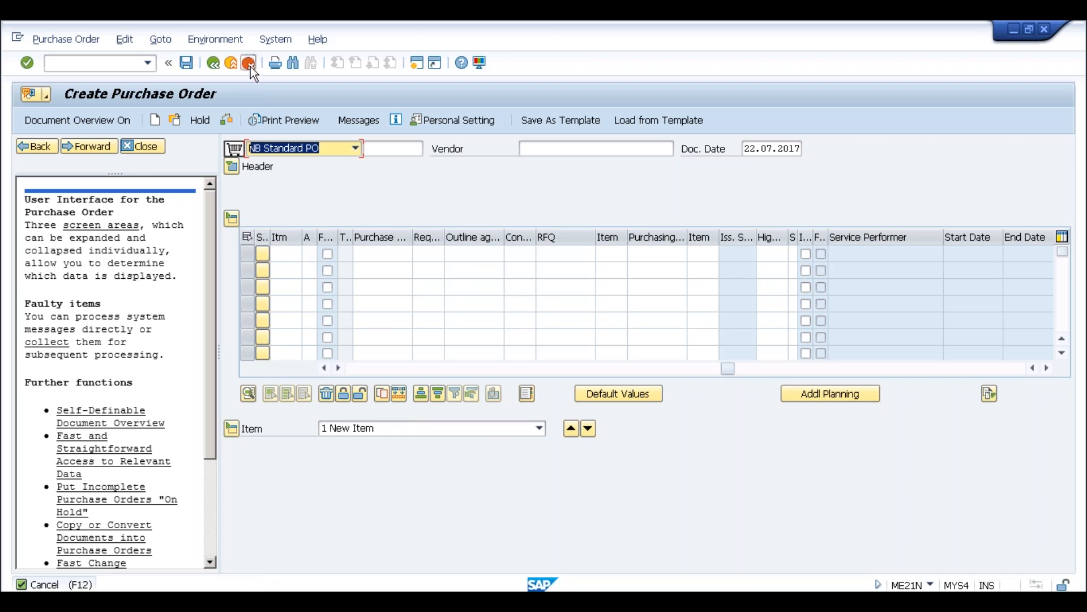
# Open the Fiori Launchpad from the favorites and log on by entering the user name and the account password
pyautogui.doubleClick(152, 204)
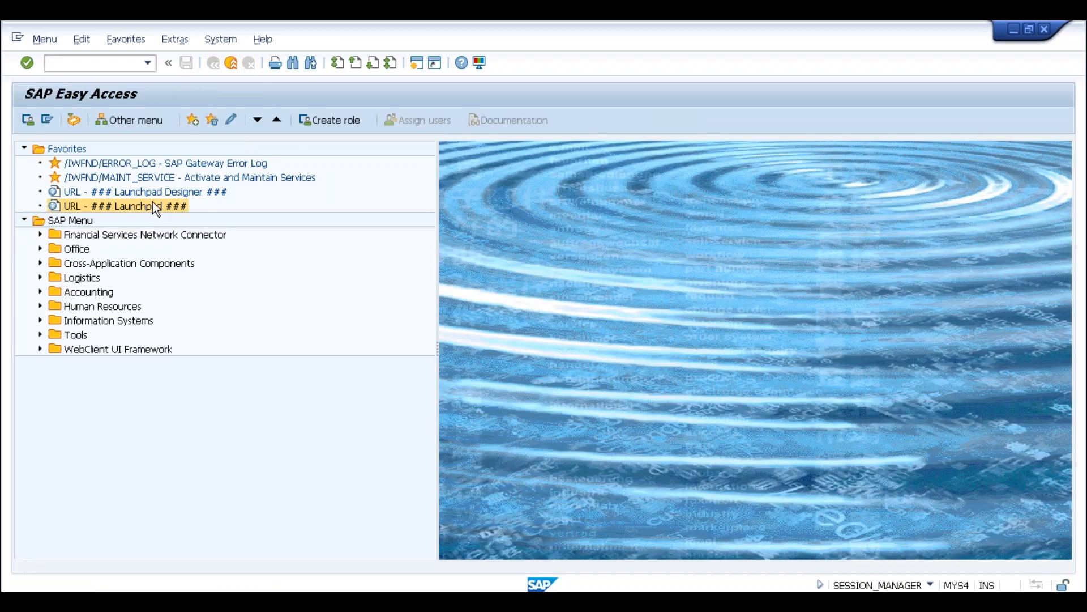
pyautogui.click(390, 351)
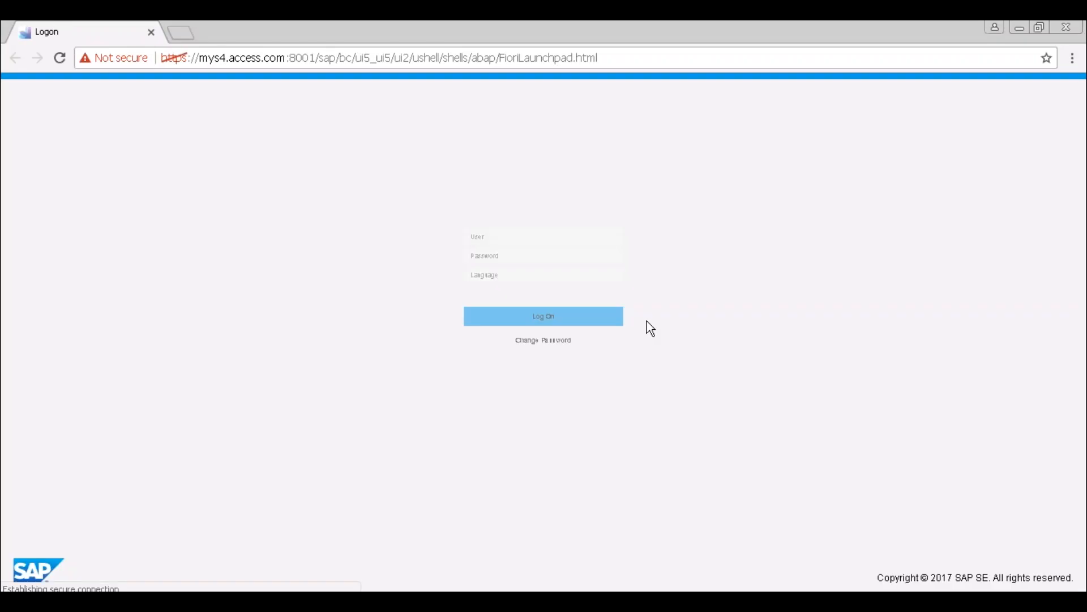
pyautogui.write('softnsol')
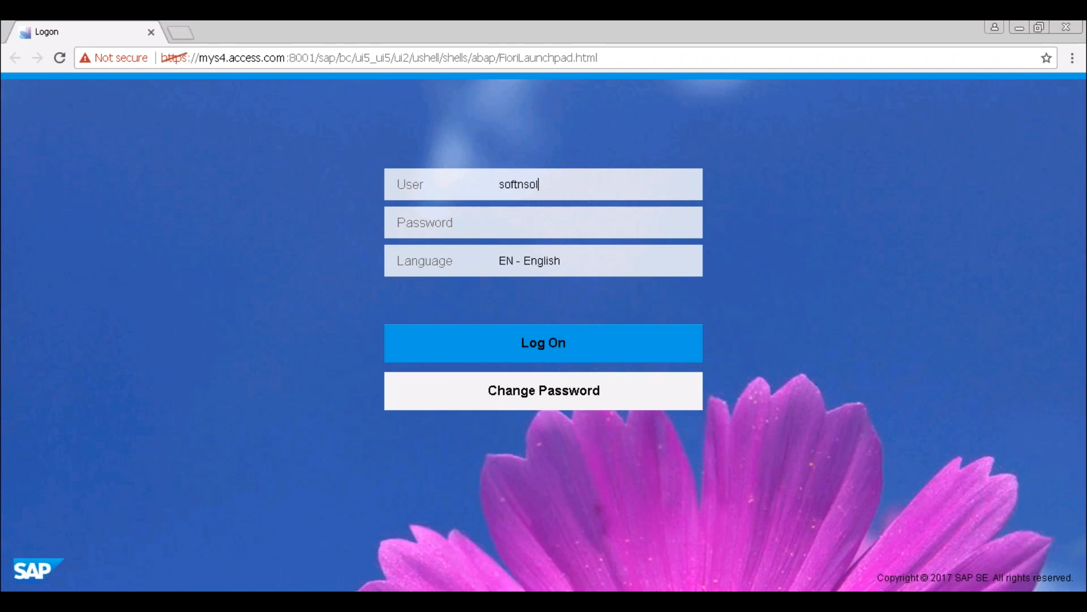
pyautogui.click(500, 223)
pyautogui.write('**********')
pyautogui.click(499, 361)
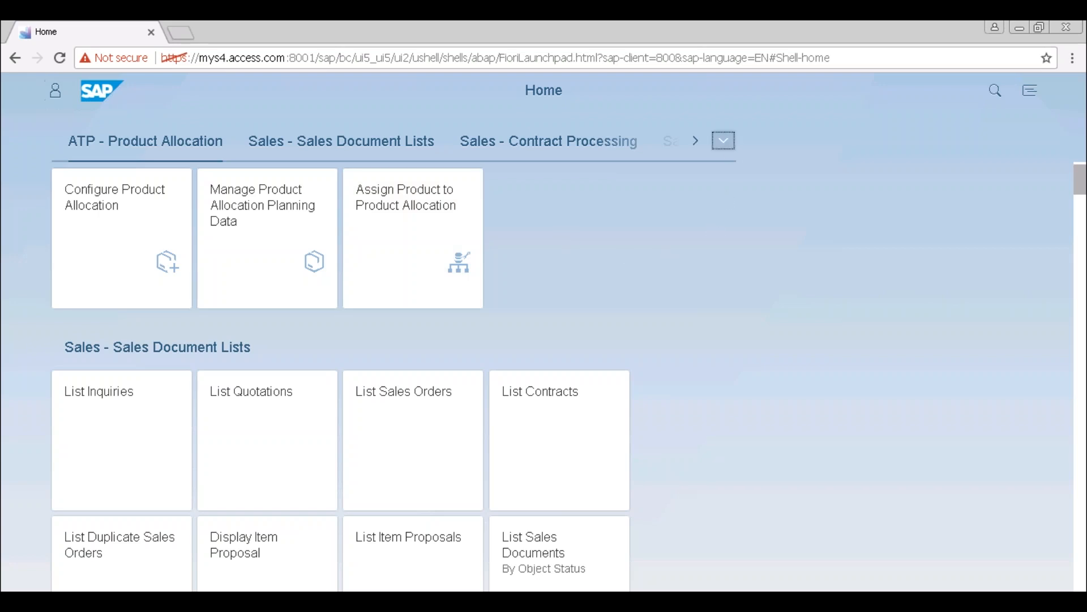
# Go to the Purchase Requisition Processing group on the launchpad and open the Create Purchase Requisition app
pyautogui.click(724, 141)
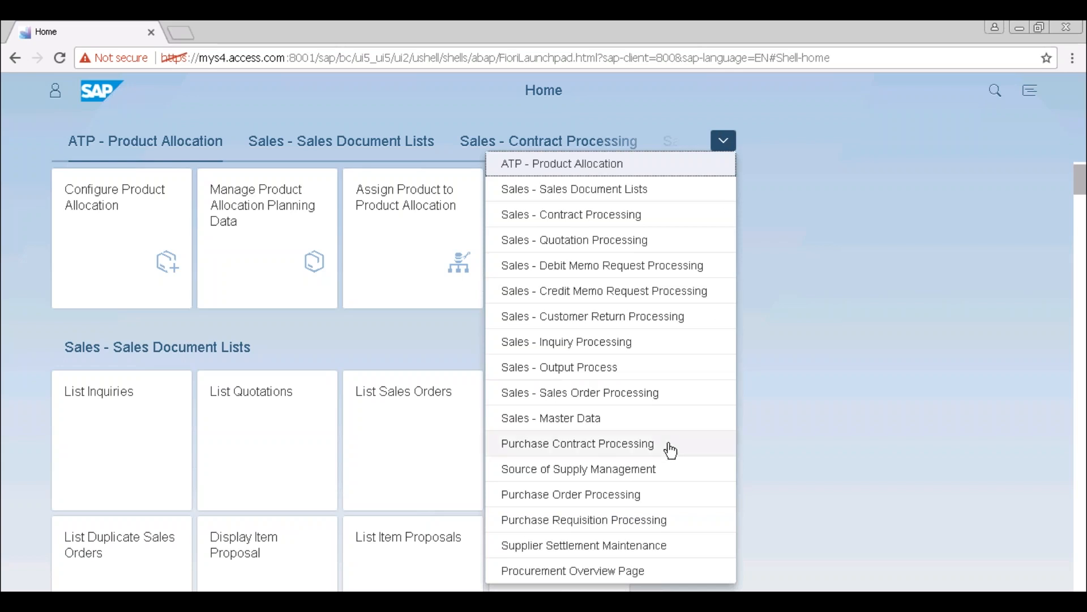
pyautogui.click(641, 528)
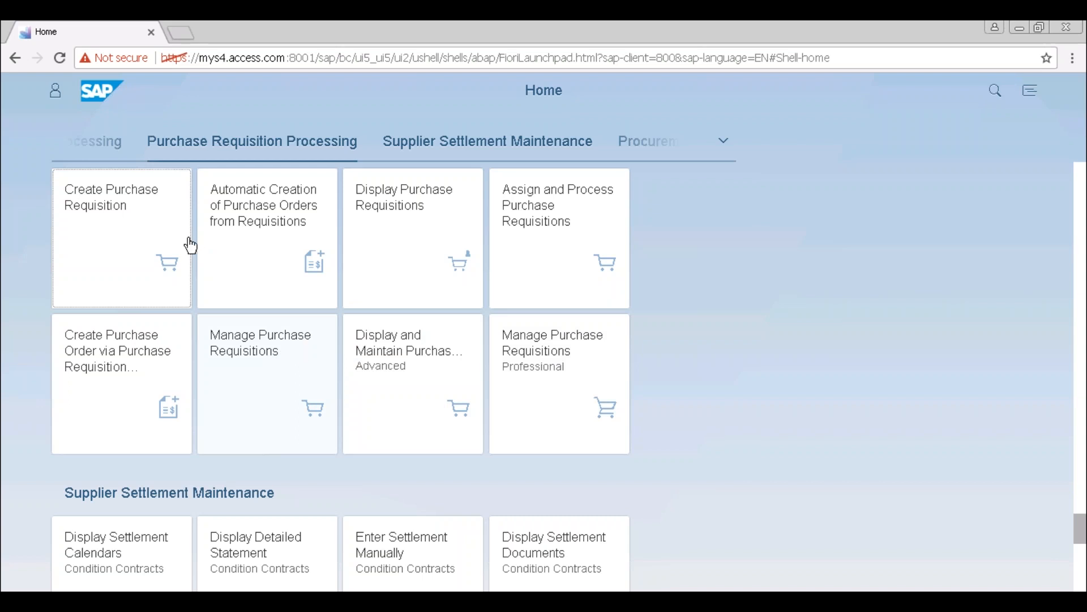
pyautogui.click(125, 224)
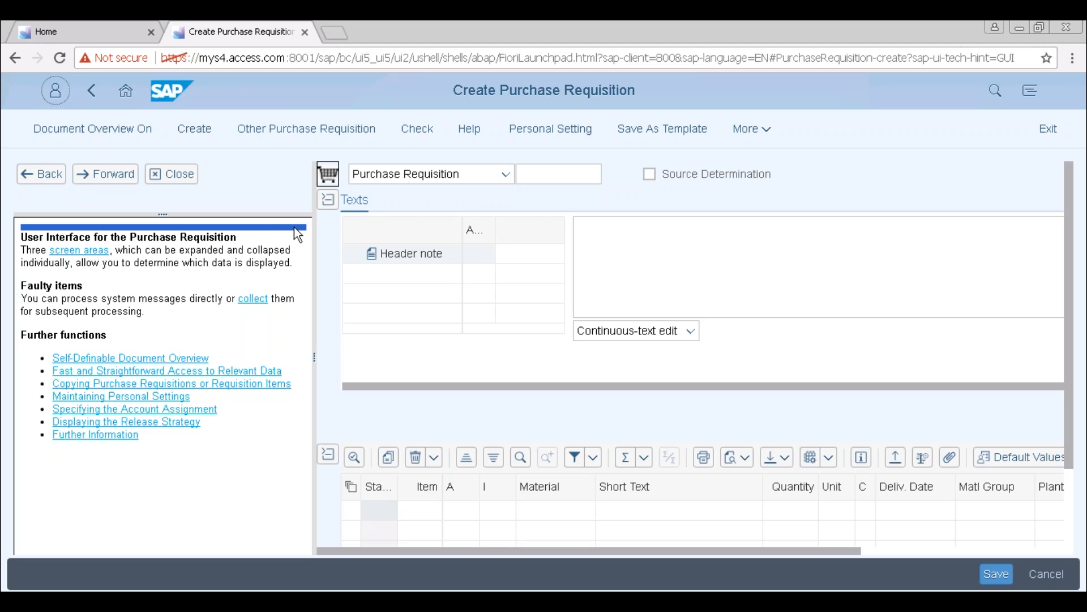
# Switch to the Notepad process list and append "- No Creation" to PR Creation and "- No Change" to Release of PR
pyautogui.hotkey('alt', 'Tab')
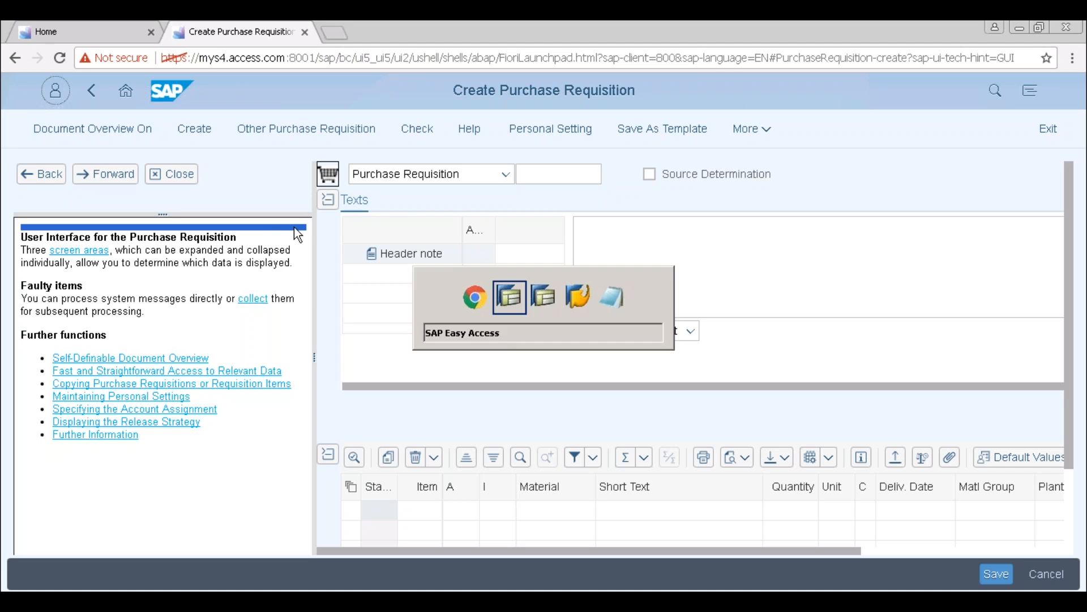
pyautogui.hotkey('alt', 'Tab')
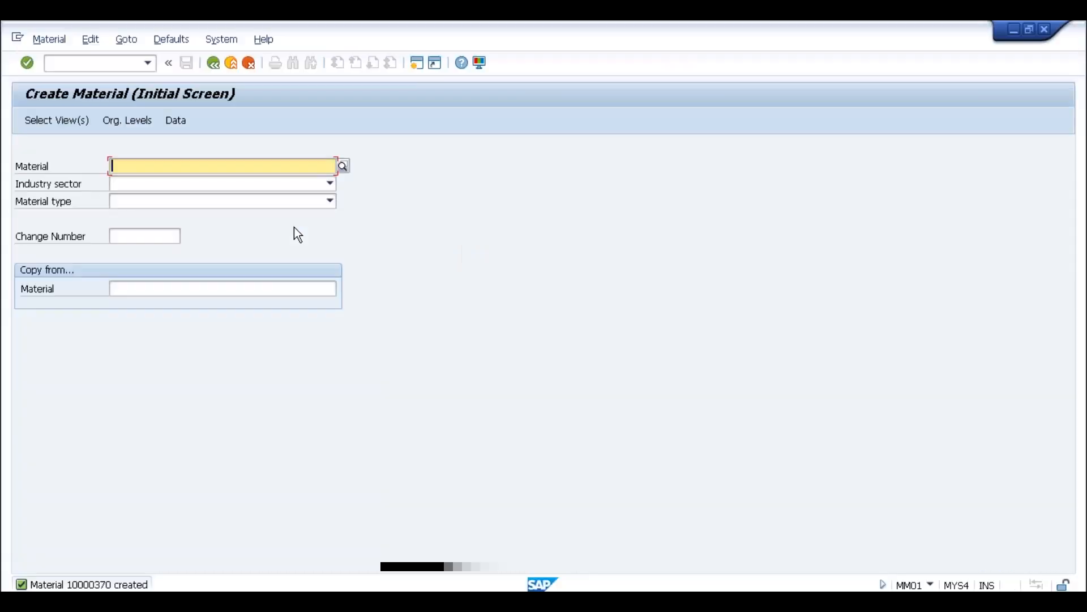
pyautogui.hotkey('alt', 'Tab')
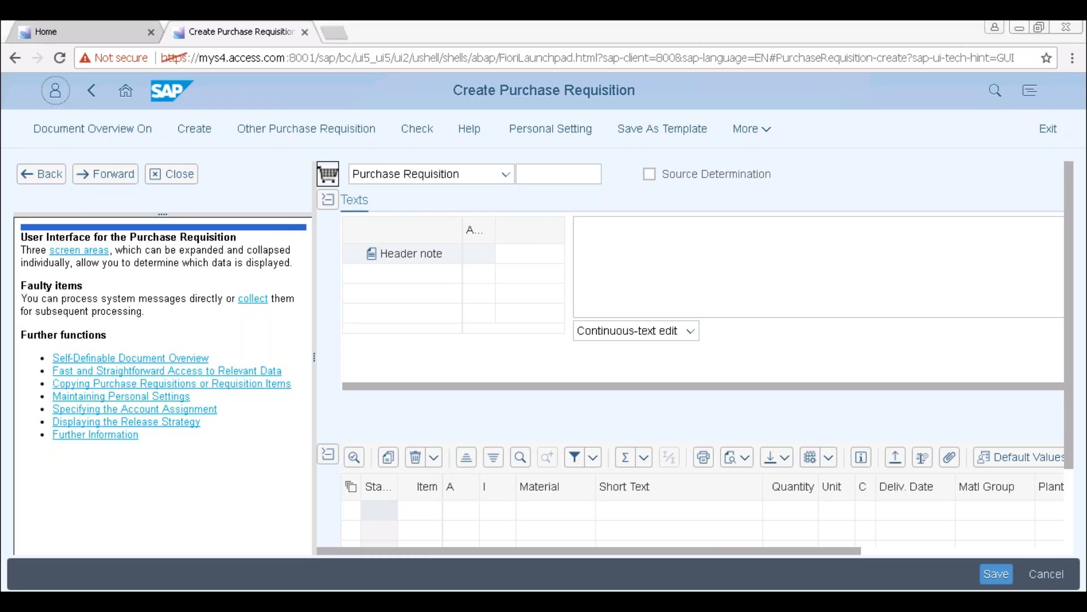
pyautogui.hotkey('alt', 'Tab')
pyautogui.click(85, 145)
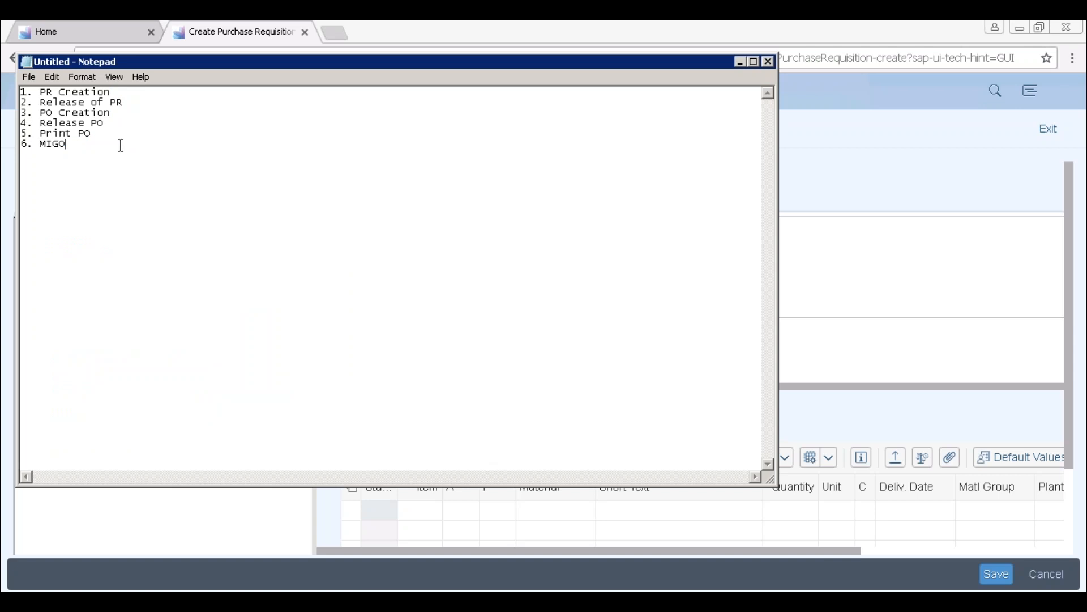
pyautogui.click(127, 92)
pyautogui.write('- No')
pyautogui.write('Creation')
pyautogui.click(137, 102)
pyautogui.write('- No Change')
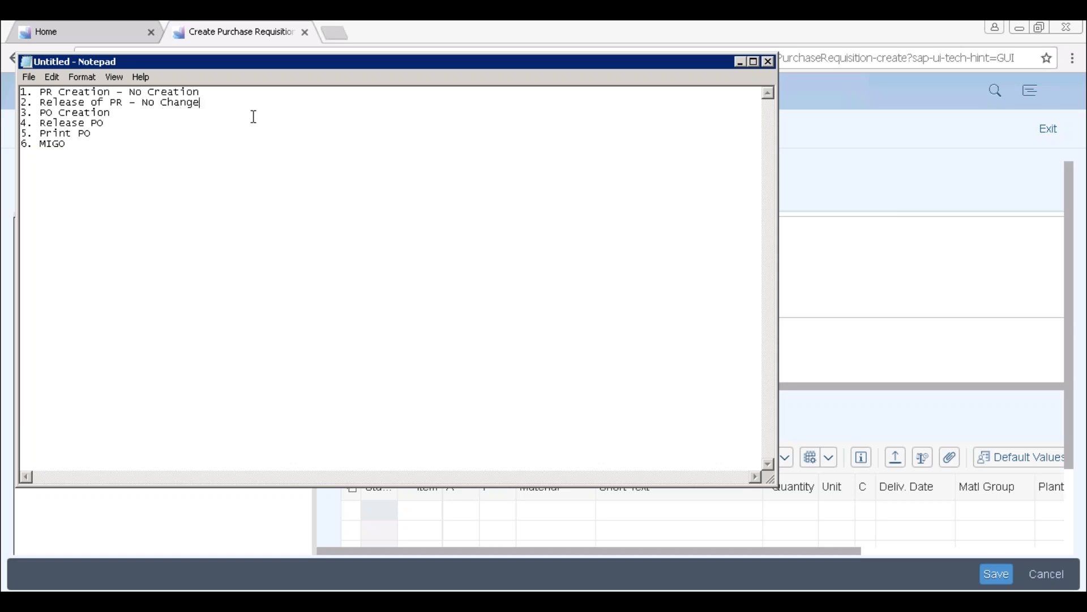
# Append "- Change" to the PO Creation, Release PO, Print PO and MIGO lines of the process list
pyautogui.moveTo(122, 115); pyautogui.dragTo(174, 127)
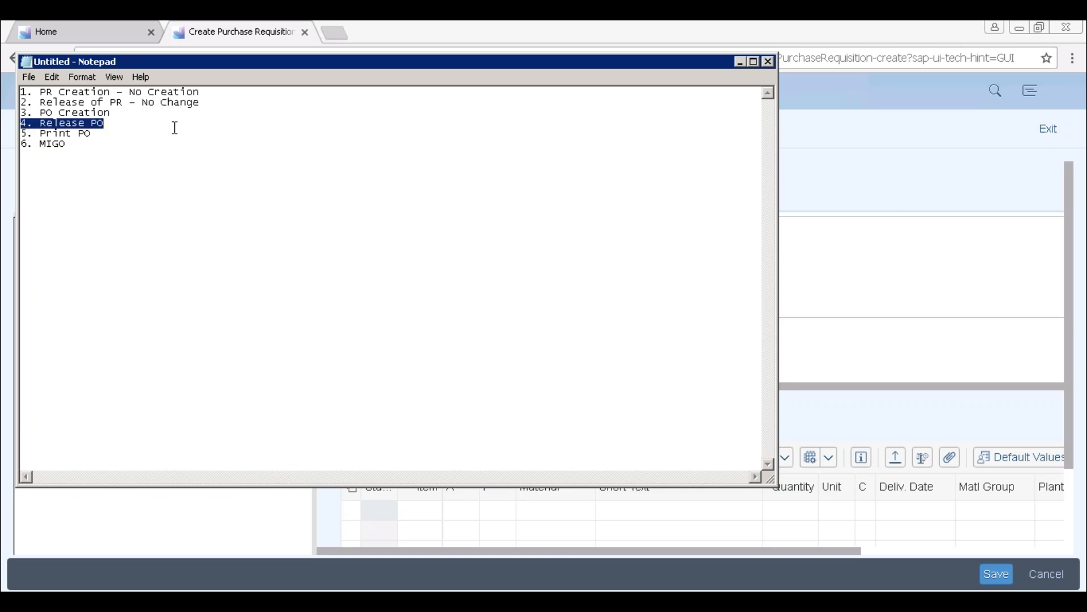
pyautogui.click(125, 116)
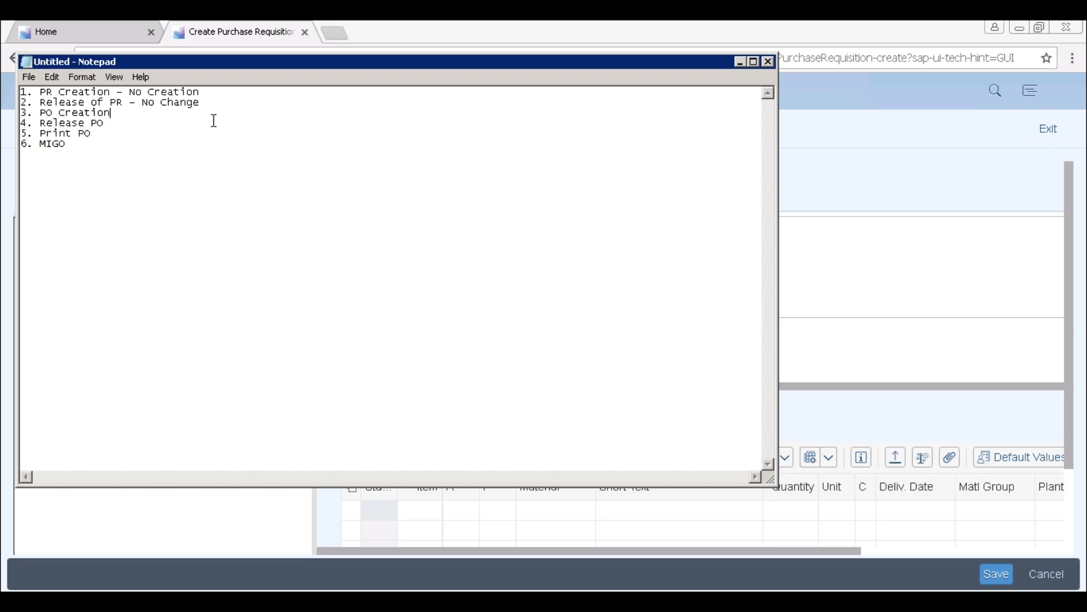
pyautogui.write('- Change')
pyautogui.press('Down')
pyautogui.write('- Change')
pyautogui.click(106, 132)
pyautogui.write('- Change')
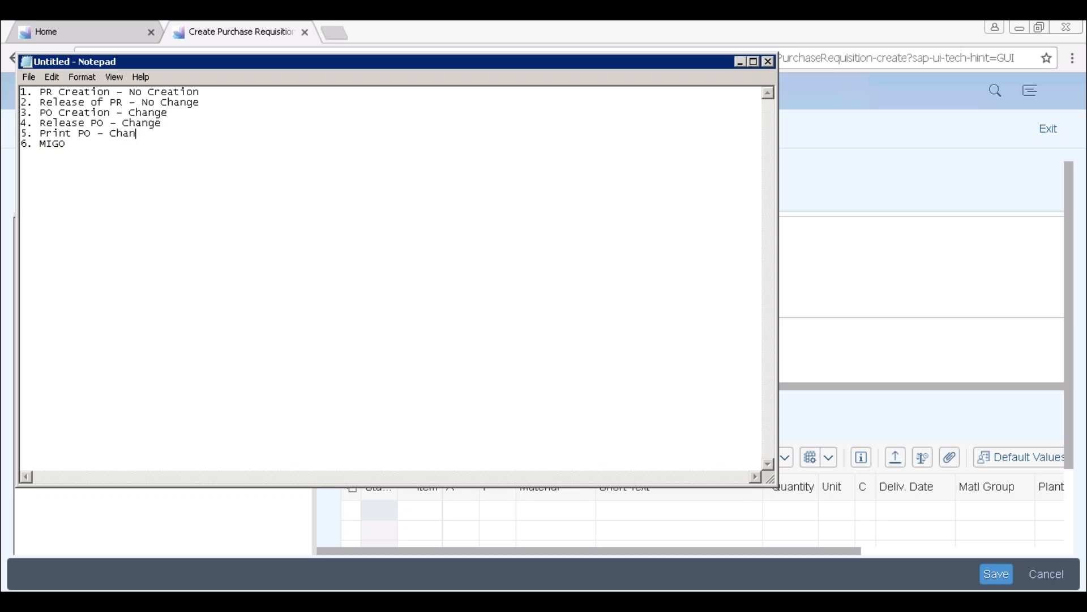
pyautogui.click(101, 147)
pyautogui.write('- Change')
pyautogui.moveTo(41, 113); pyautogui.dragTo(177, 114)
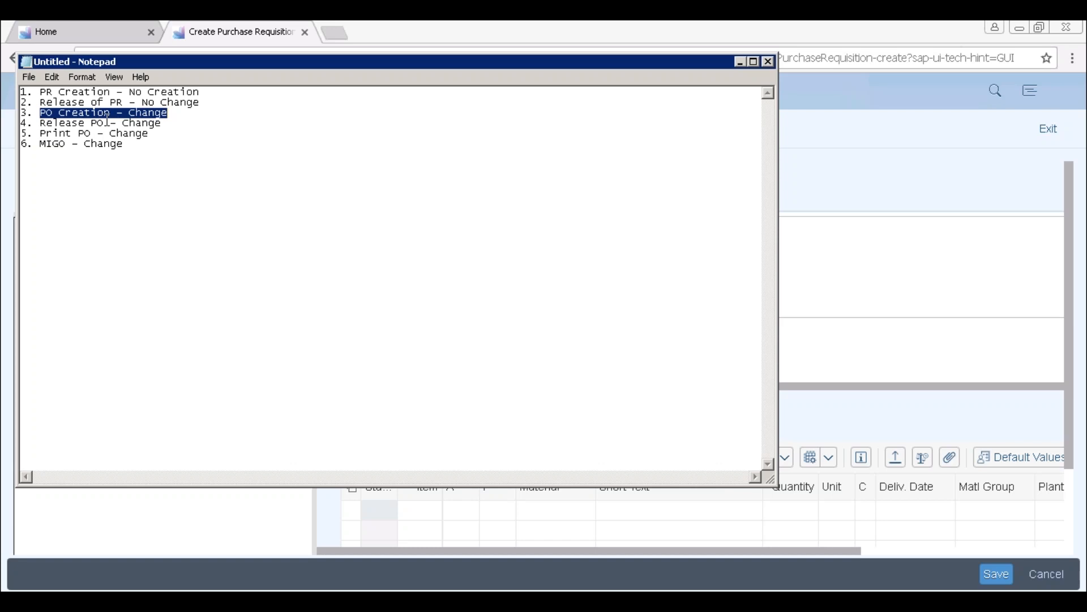
pyautogui.click(58, 131)
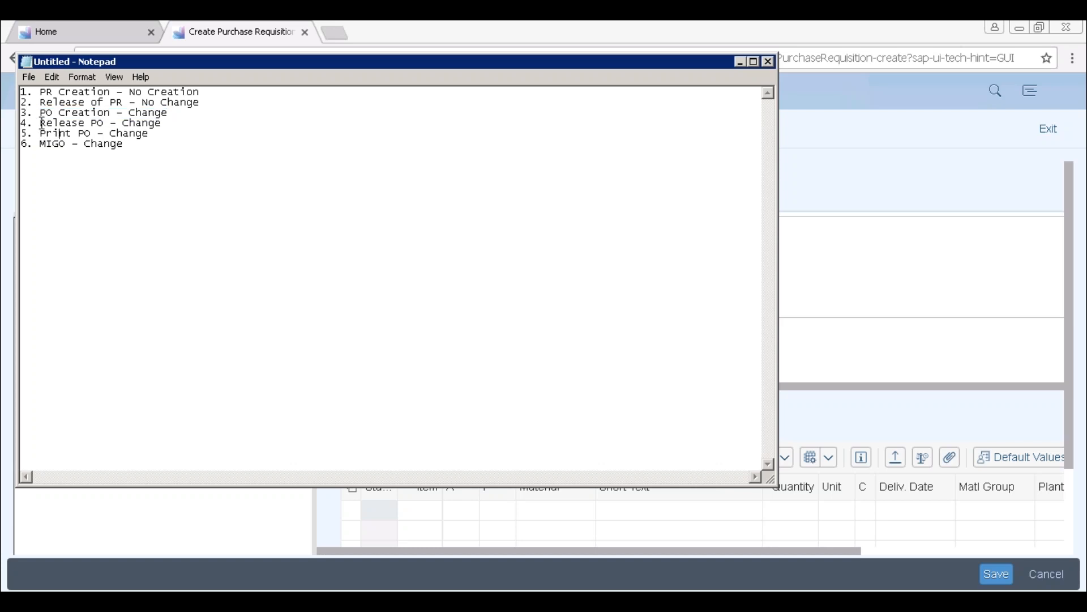
# Review the process list by highlighting the PR and PO lines to compare the authorization noted for each step
pyautogui.moveTo(42, 123); pyautogui.dragTo(163, 122)
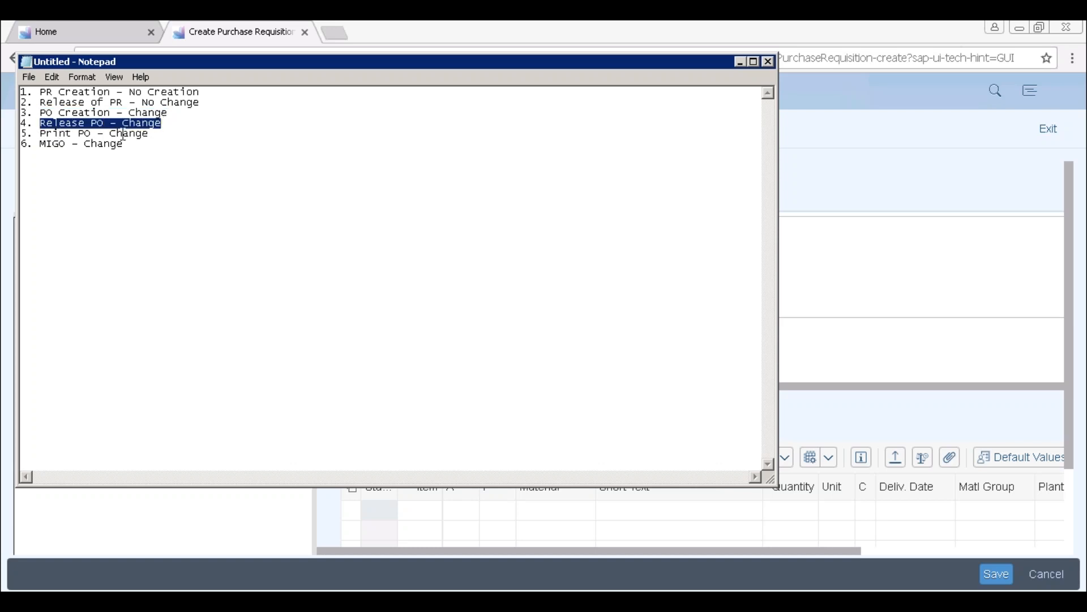
pyautogui.moveTo(40, 134)
pyautogui.mouseDown()
pyautogui.moveTo(150, 136)
pyautogui.moveTo(40, 146)
pyautogui.mouseUp()
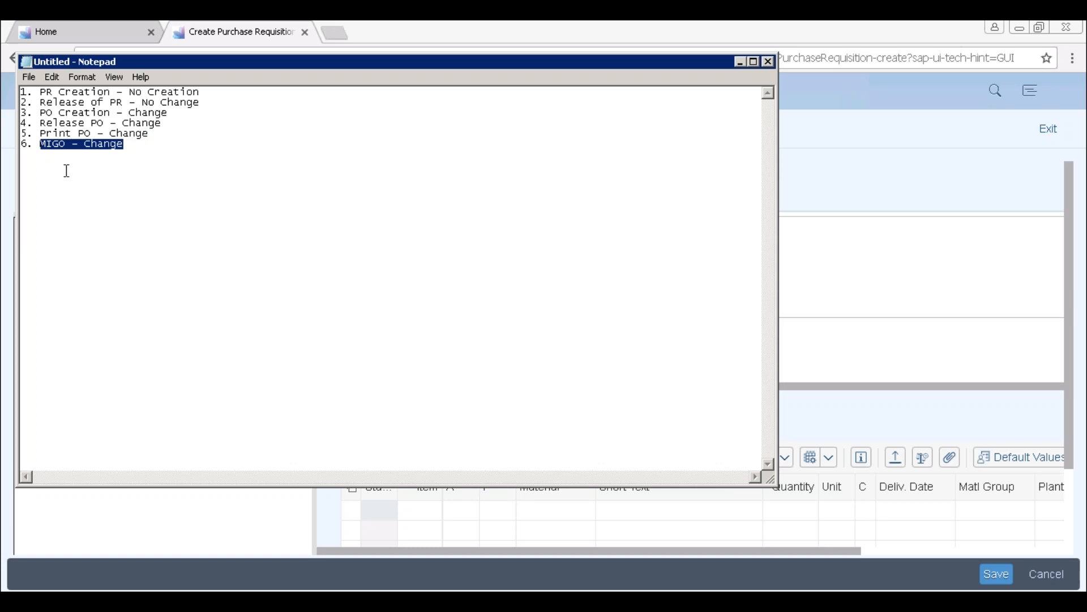
pyautogui.click(217, 102)
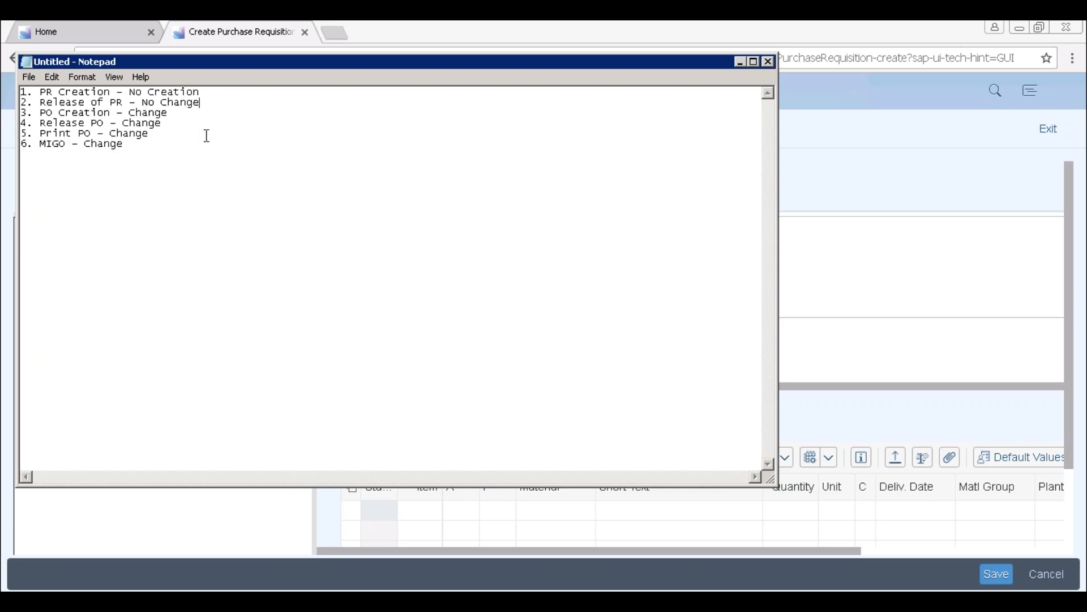
pyautogui.click(174, 115)
pyautogui.click(215, 96)
pyautogui.moveTo(23, 111); pyautogui.dragTo(137, 147)
pyautogui.click(138, 147)
pyautogui.click(205, 104)
pyautogui.moveTo(205, 105); pyautogui.dragTo(16, 91)
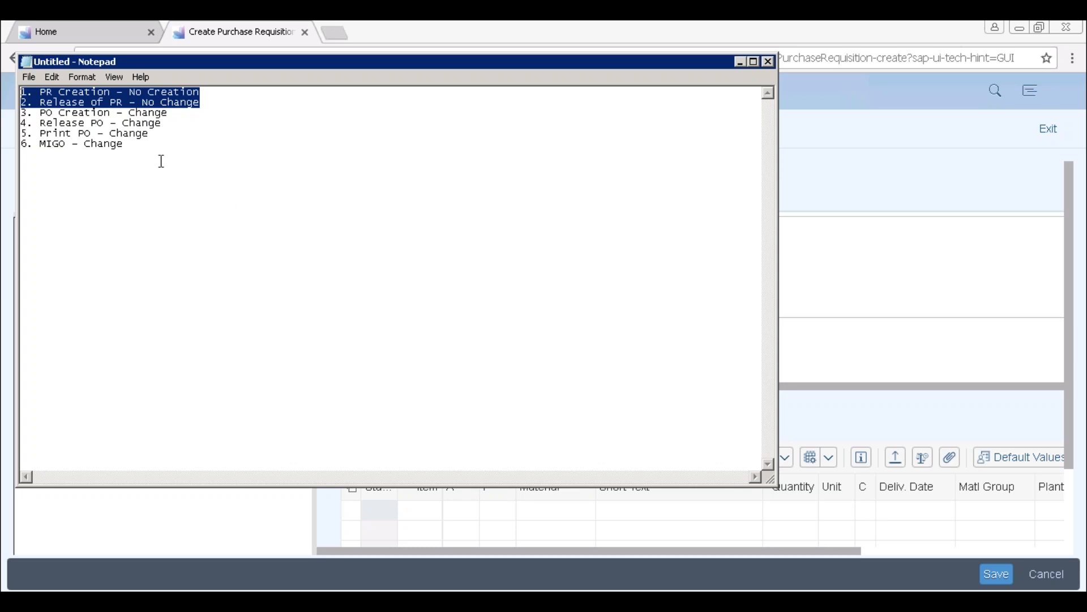
pyautogui.click(202, 103)
pyautogui.moveTo(211, 102); pyautogui.dragTo(20, 88)
pyautogui.click(206, 112)
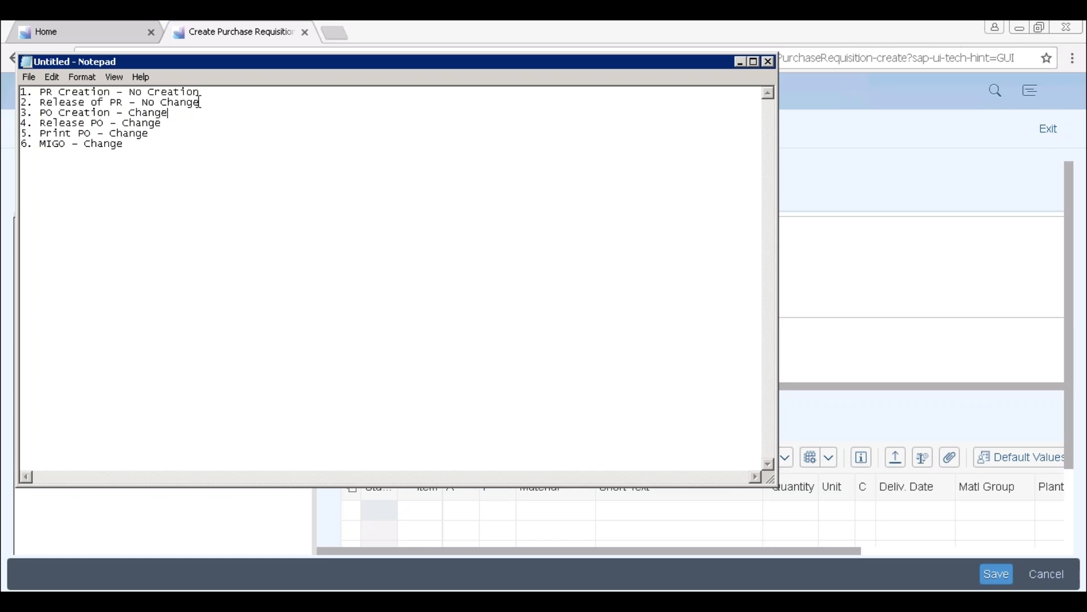
# Return to the purchase requisition form, search materials by description *SL11*, and enter material 10000370 in the first item row
pyautogui.click(739, 61)
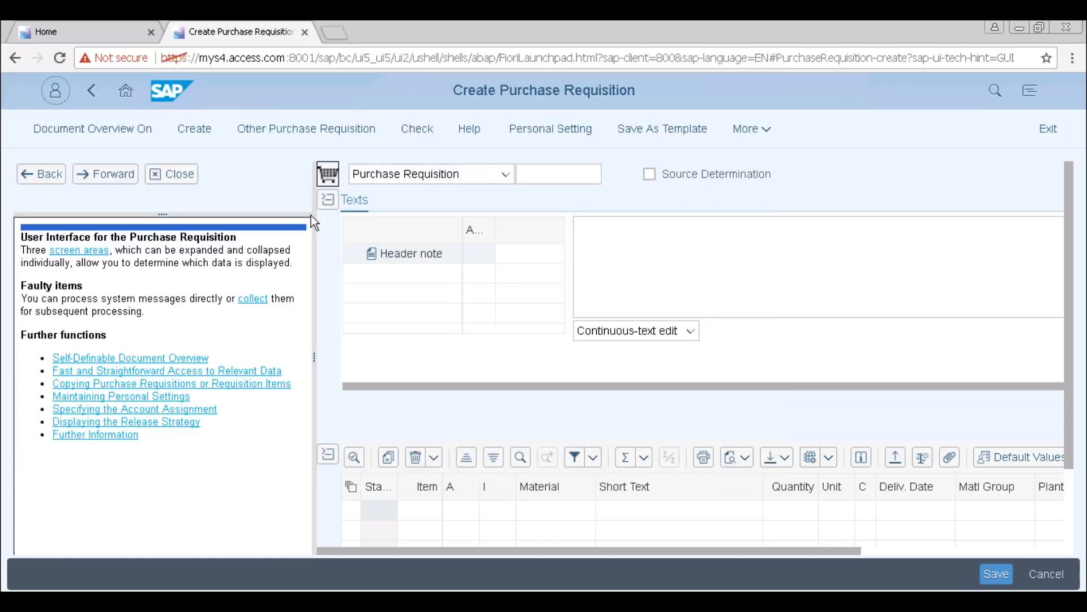
pyautogui.click(434, 255)
pyautogui.scroll(-2, 602, 319)
pyautogui.scroll(-1, 548, 425)
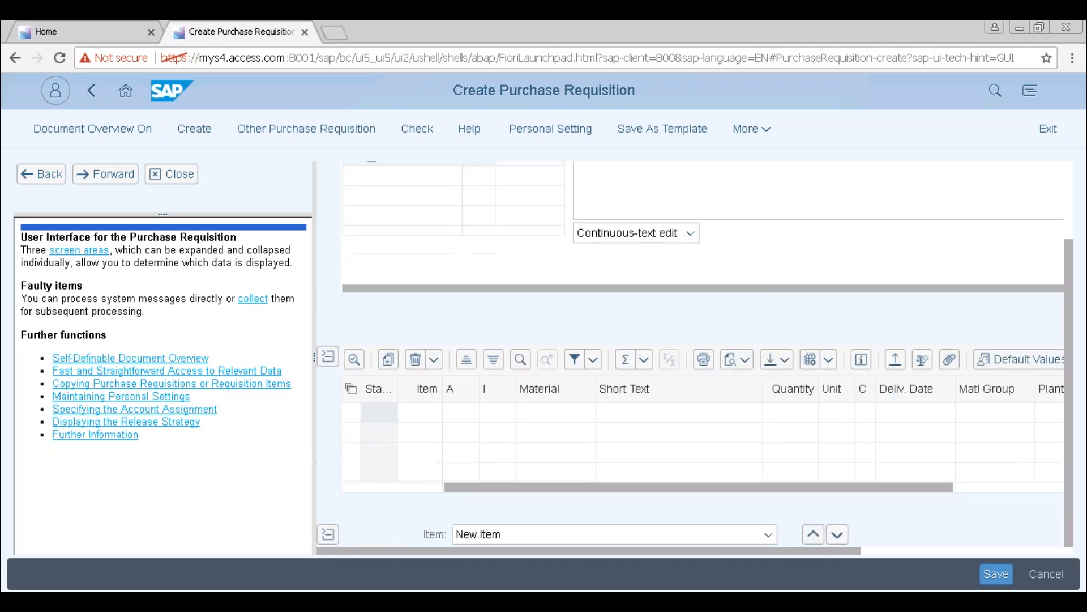
pyautogui.click(543, 415)
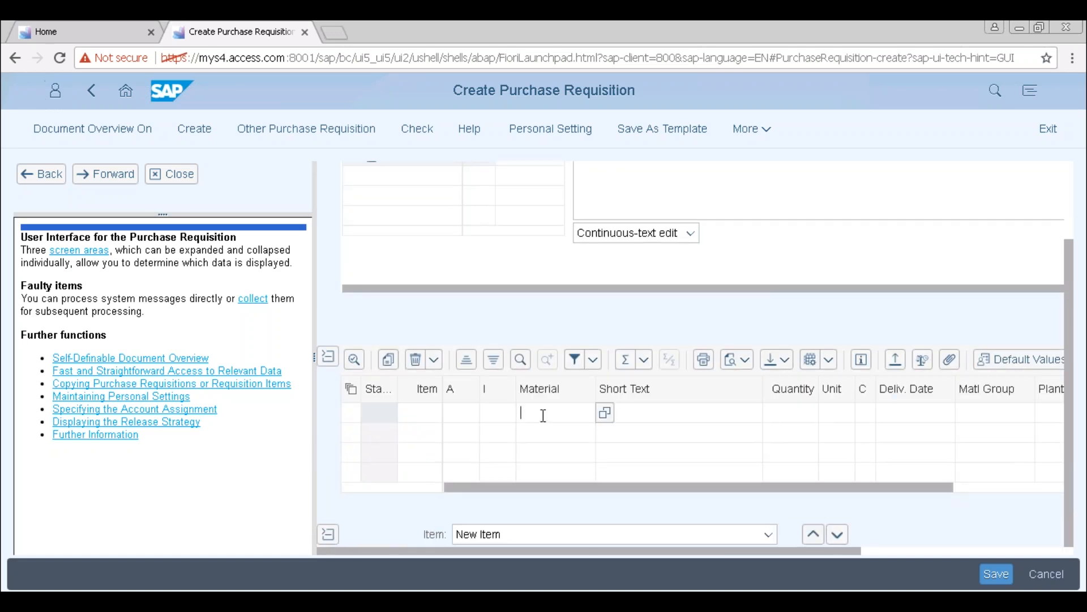
pyautogui.click(606, 414)
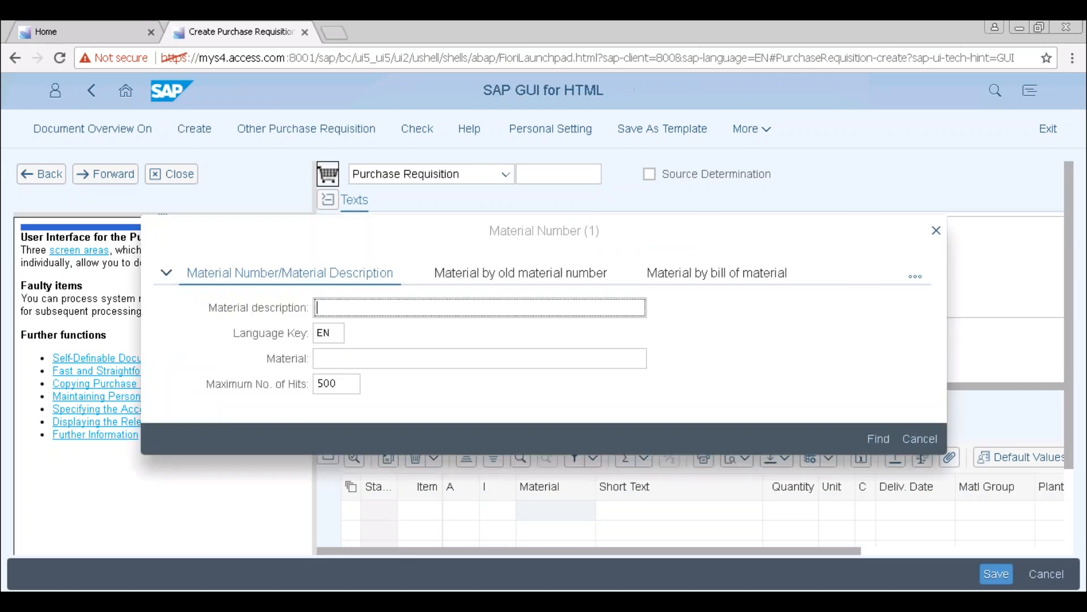
pyautogui.write('*SL11*')
pyautogui.press('Return')
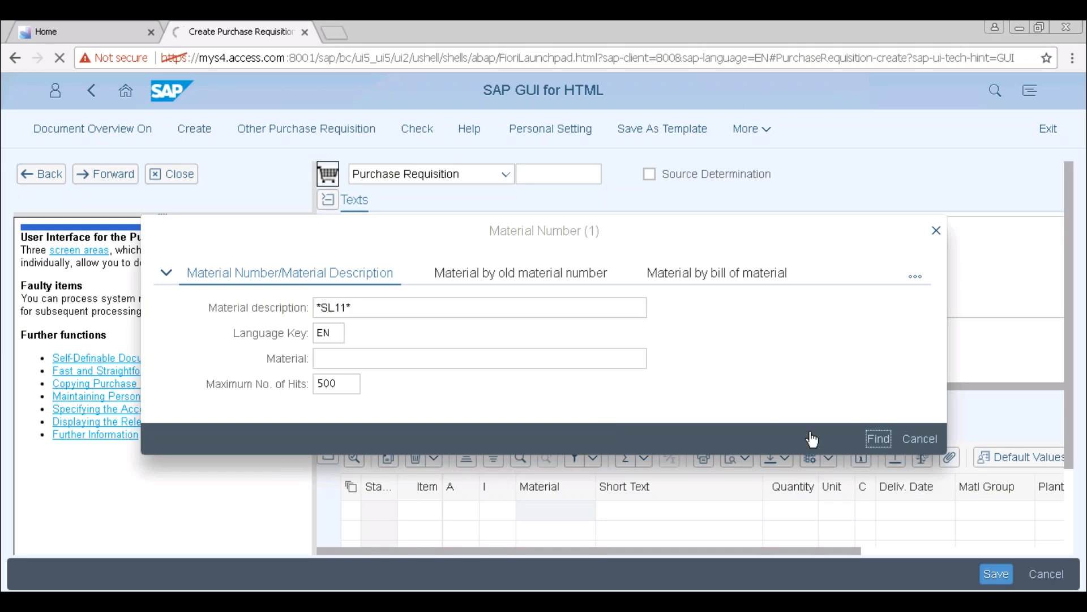
pyautogui.doubleClick(357, 351)
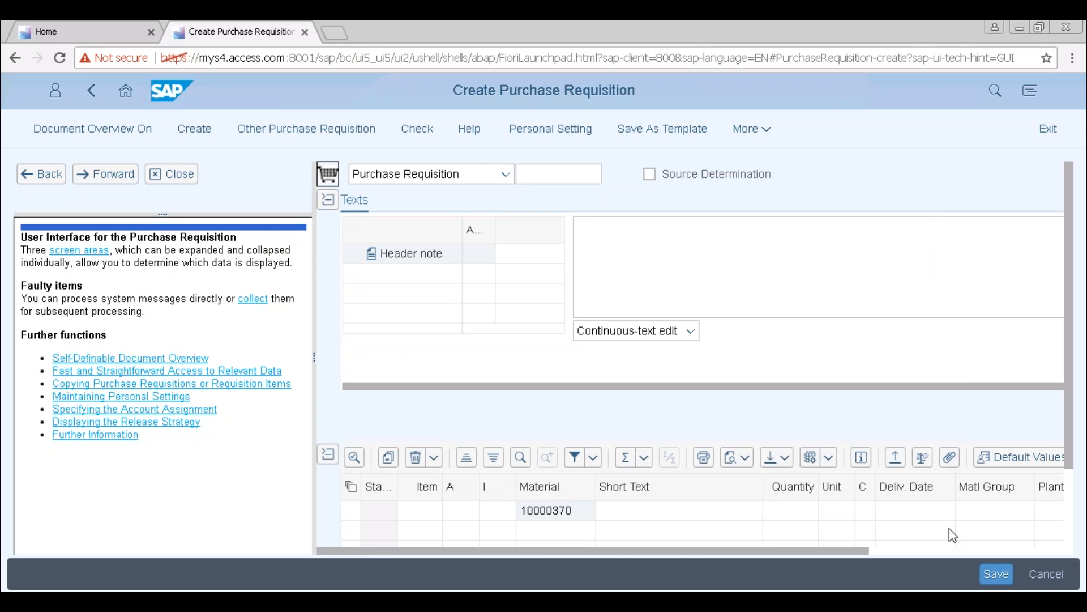
# Fill in the requisition item with quantity 10, plant SL11, storage location SL11 and purchasing group 001
pyautogui.click(814, 510)
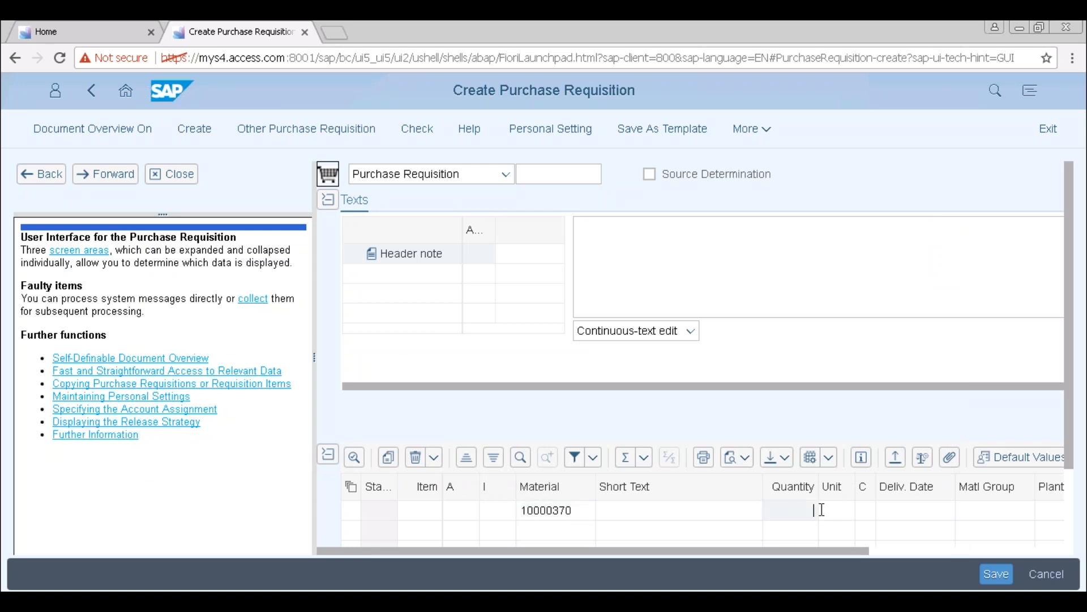
pyautogui.write('10')
pyautogui.press('Tab')
pyautogui.press('Tab')
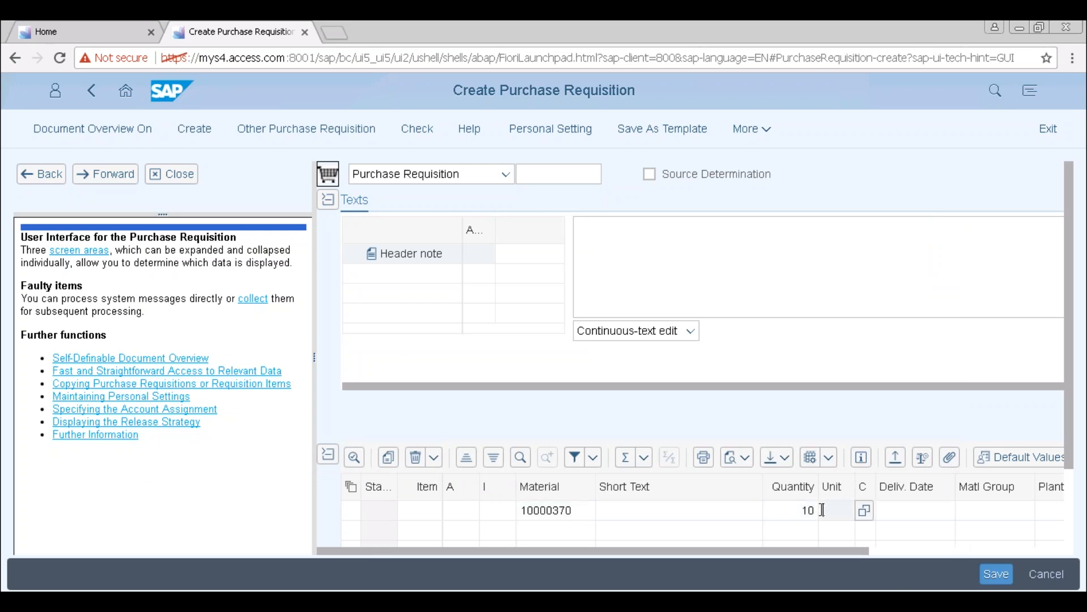
pyautogui.press('Tab')
pyautogui.press('Tab')
pyautogui.press('Tab')
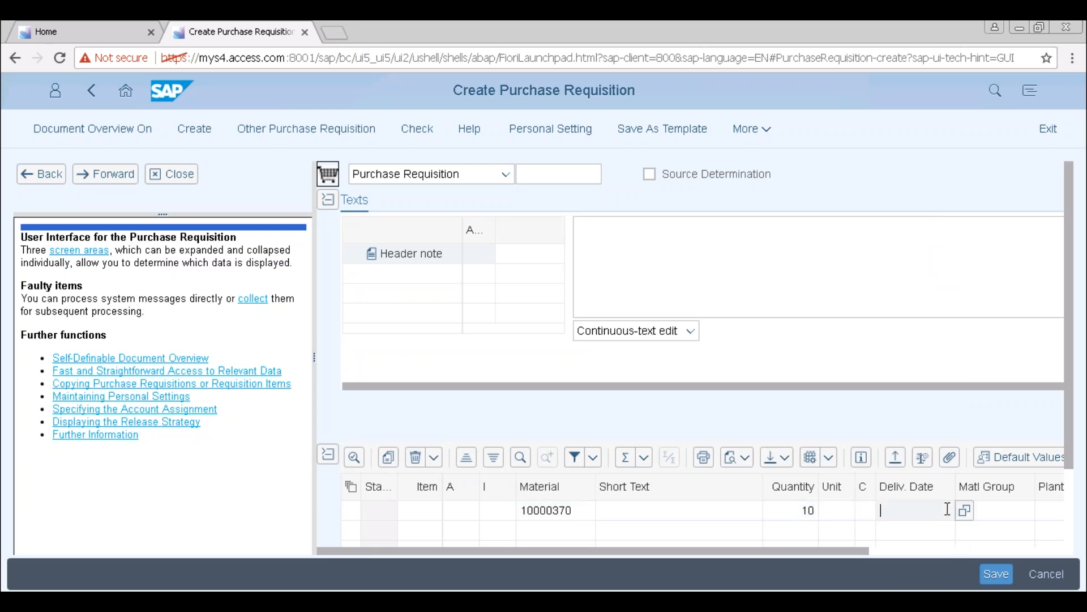
pyautogui.write('sl1')
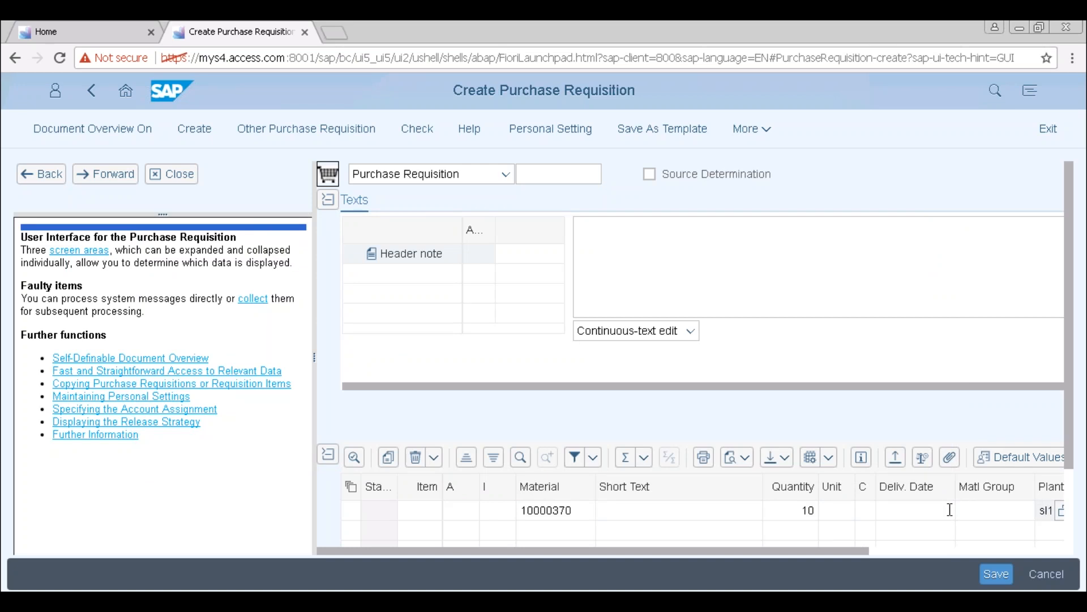
pyautogui.write('1')
pyautogui.press('Tab')
pyautogui.write('sl11')
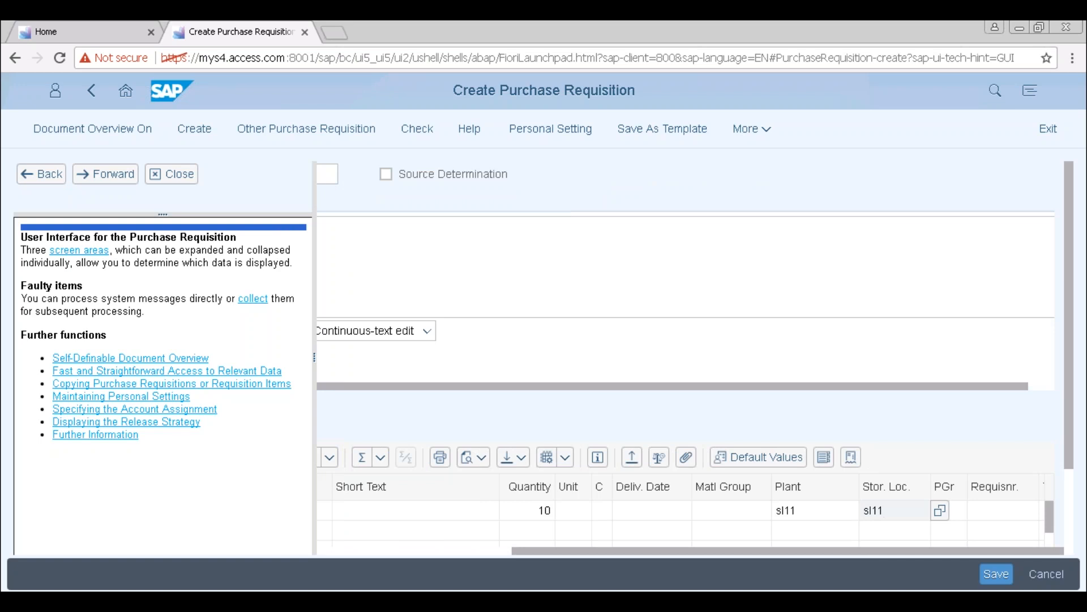
pyautogui.press('Tab')
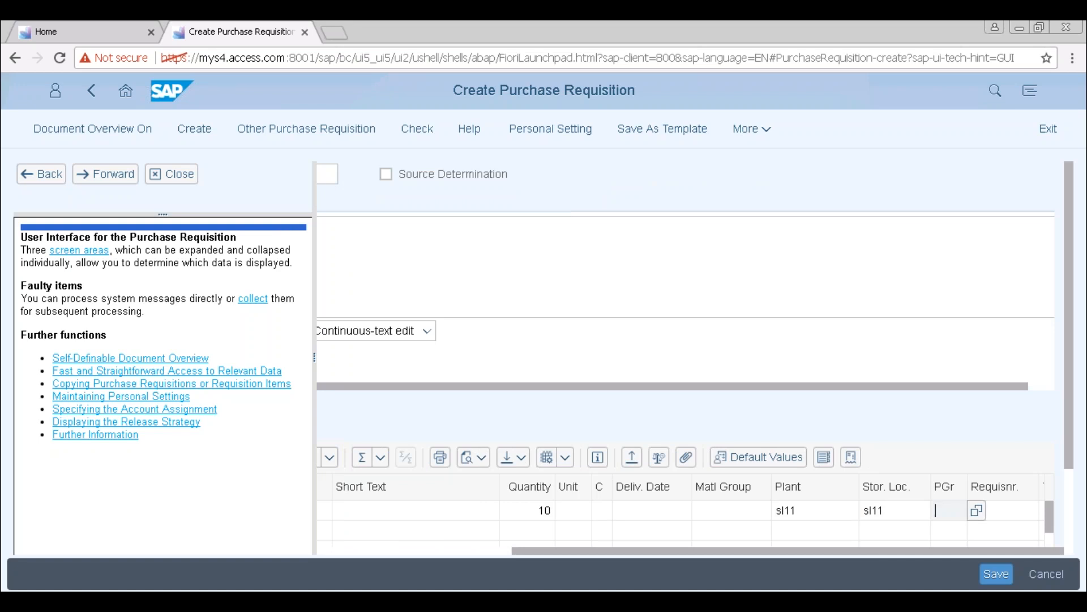
pyautogui.write('001')
pyautogui.press('Return')
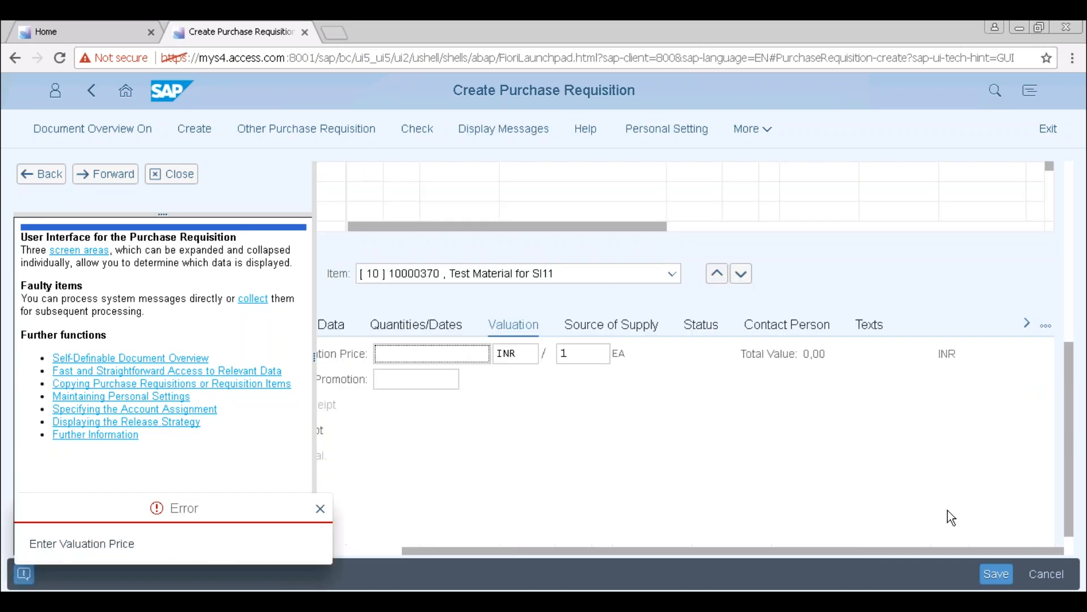
# Set the item's valuation price to 1000 INR, dismiss the delivery date warning and save the purchase requisition
pyautogui.write('1000')
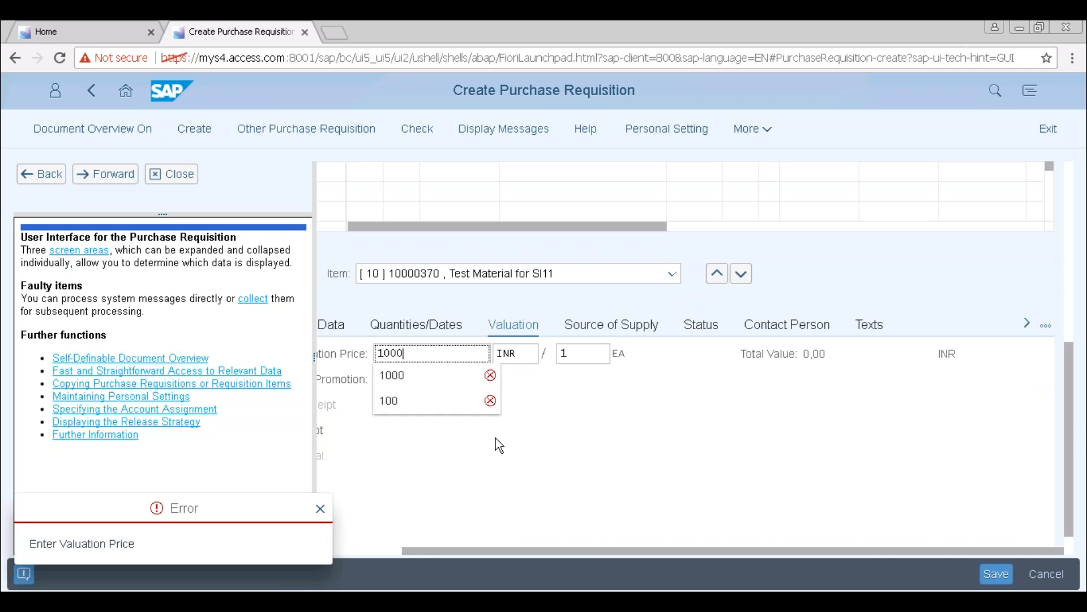
pyautogui.press('Return')
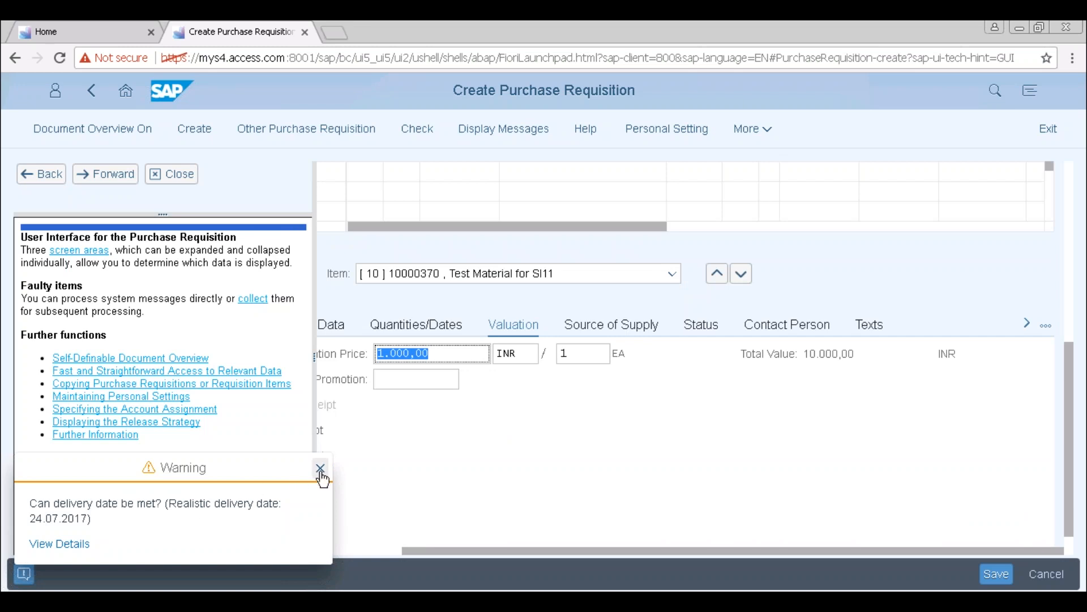
pyautogui.click(320, 469)
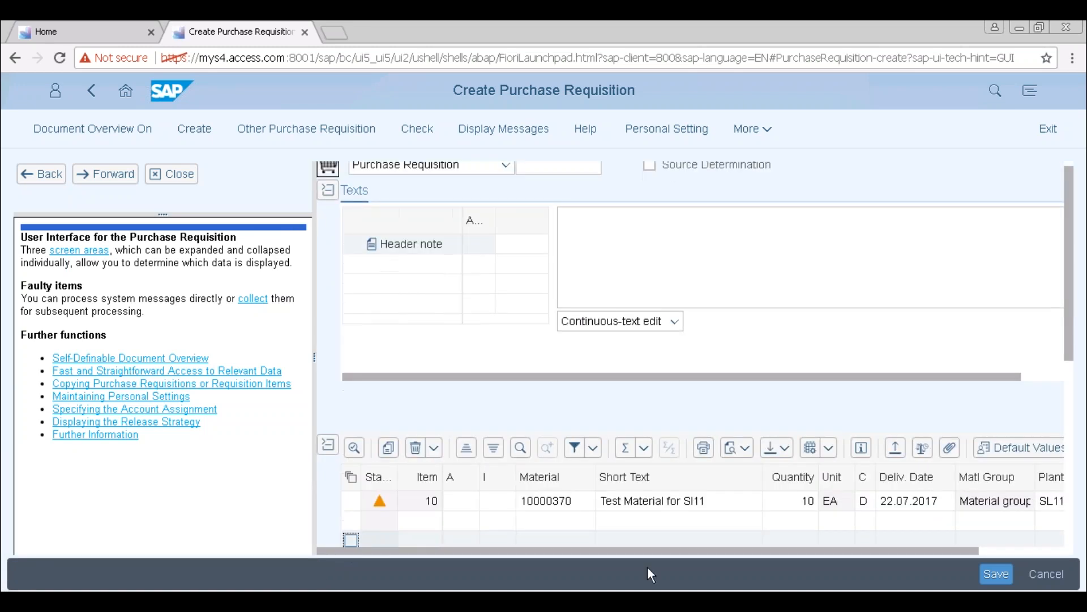
pyautogui.click(995, 573)
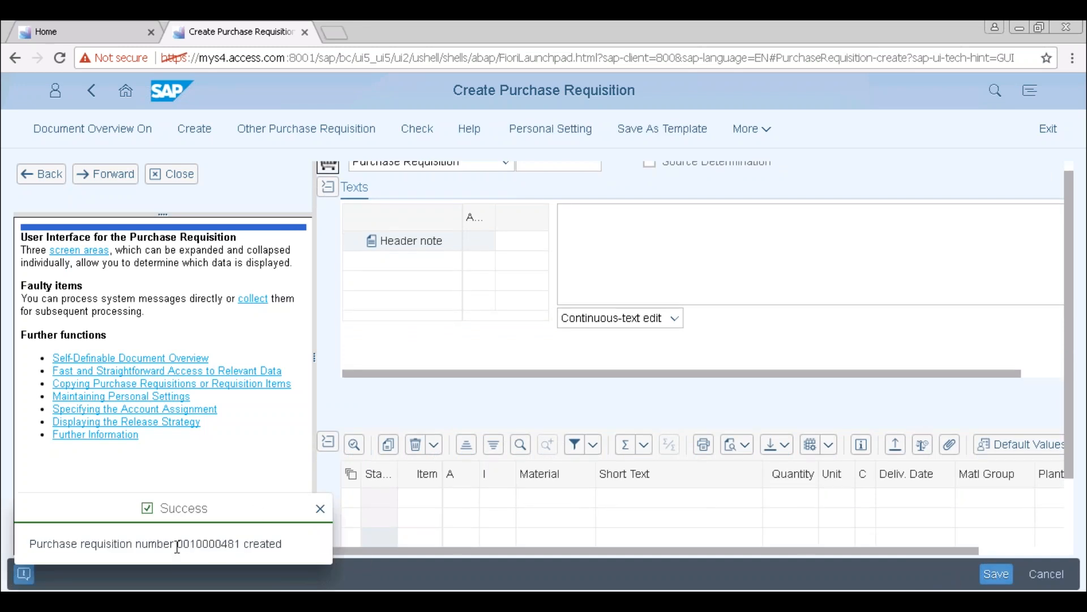
pyautogui.moveTo(180, 545); pyautogui.dragTo(243, 547)
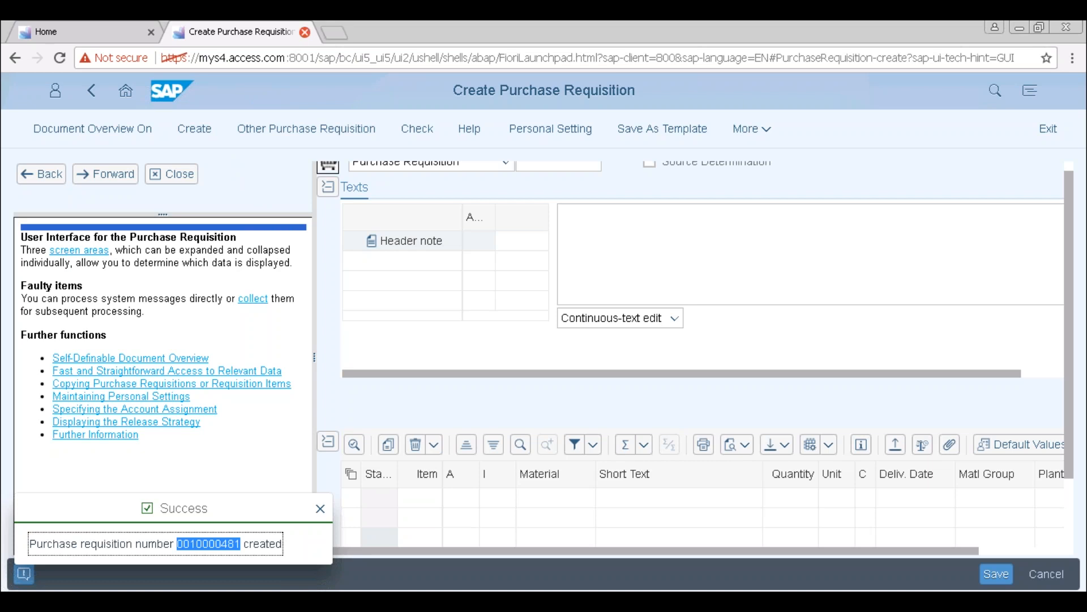
# Close the requisition app, view the Automatic Creation of Purchase Orders from Requisitions selection screen, and close it
pyautogui.click(305, 32)
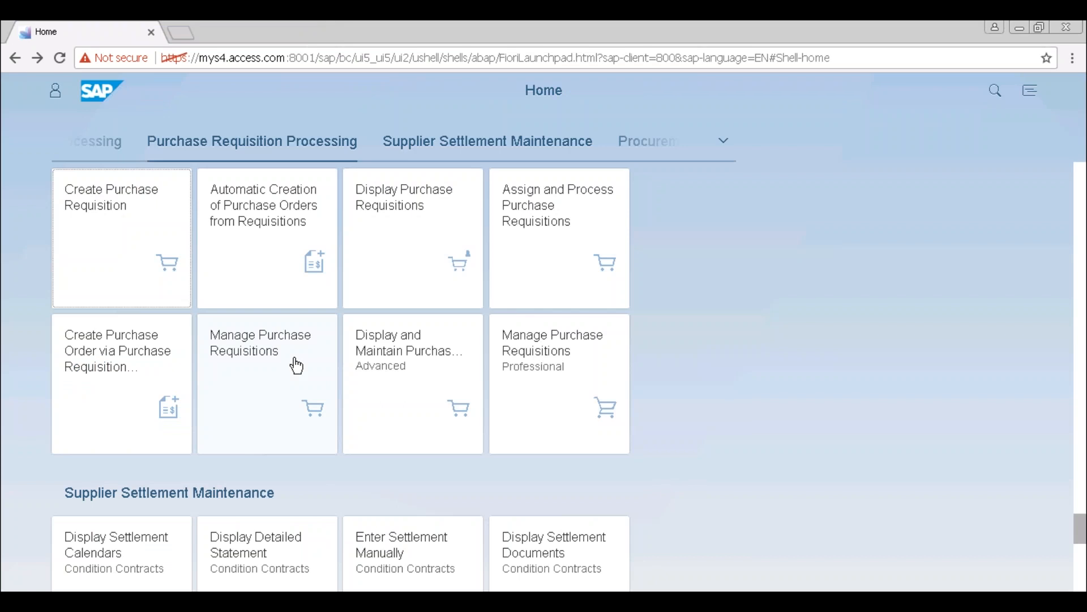
pyautogui.click(278, 261)
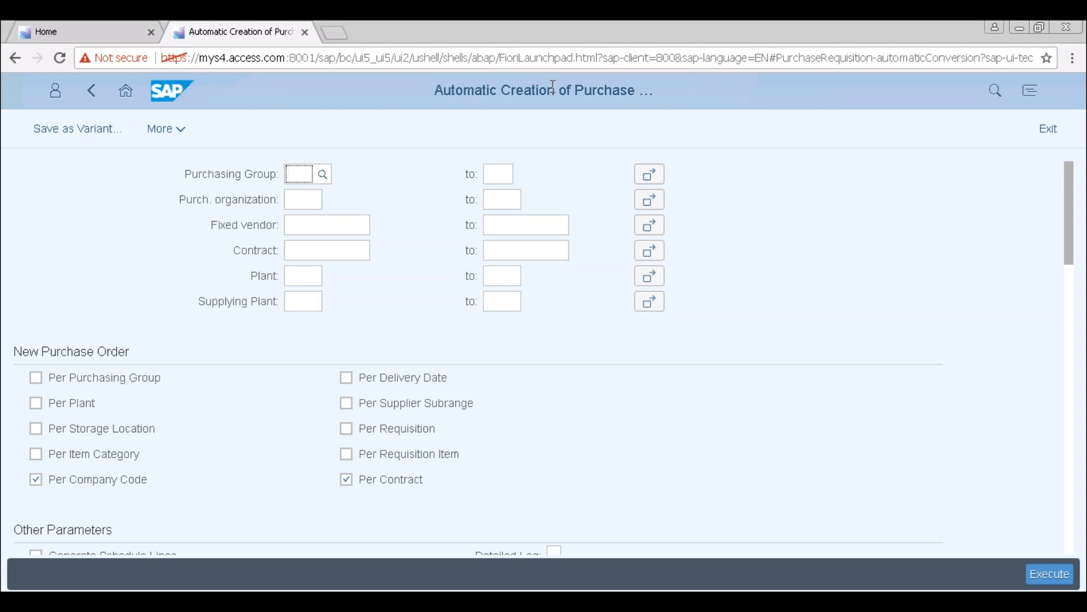
pyautogui.click(305, 33)
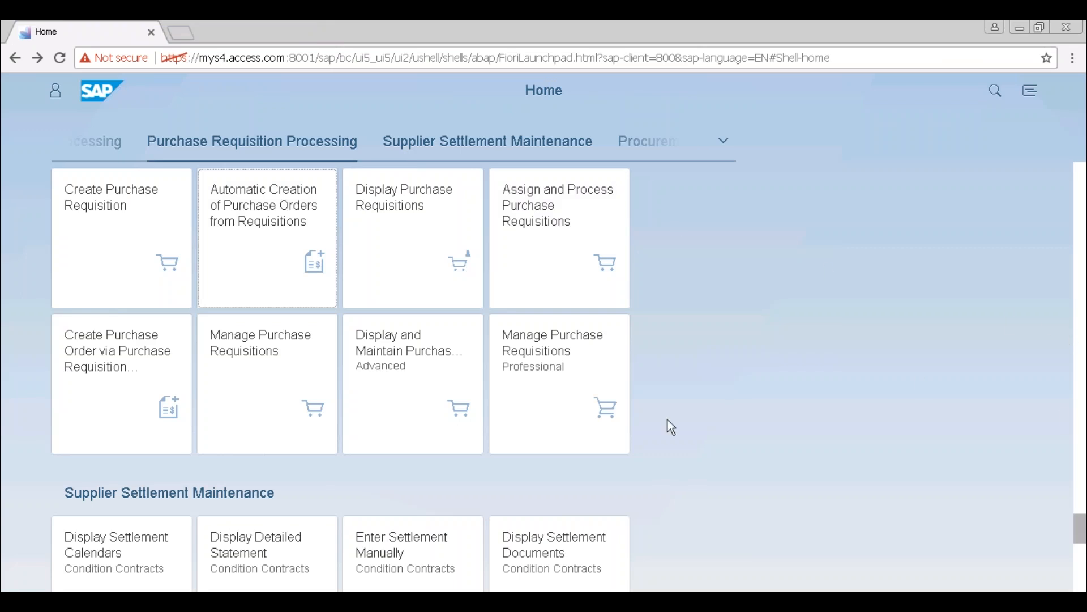
# Go to the Purchase Order Processing group, open Create Purchase Order, discard the recovered purchase order and return to the launchpad
pyautogui.scroll(5, 952, 294)
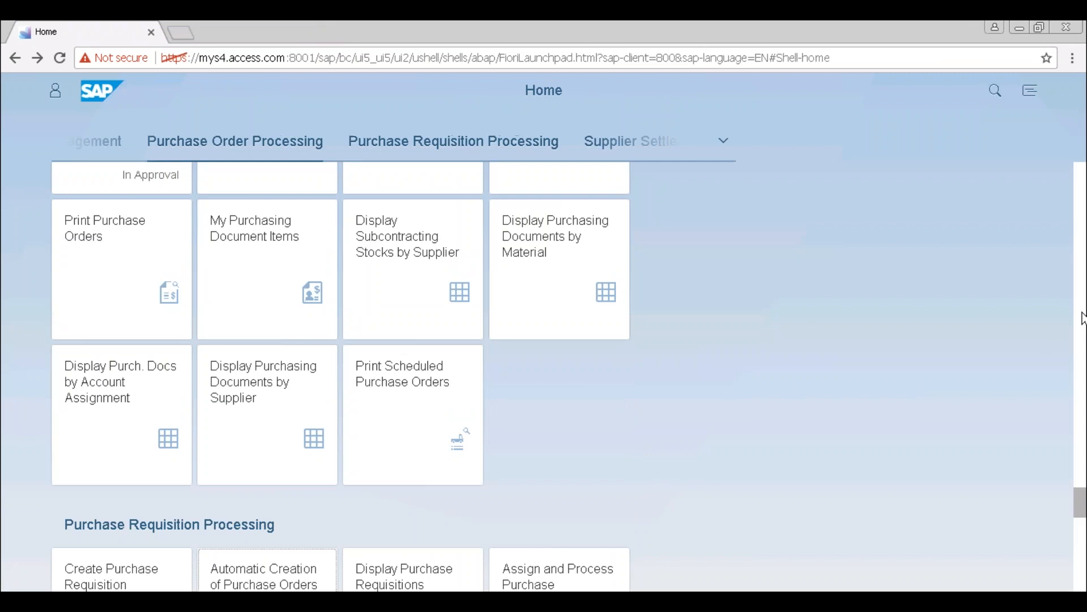
pyautogui.click(724, 142)
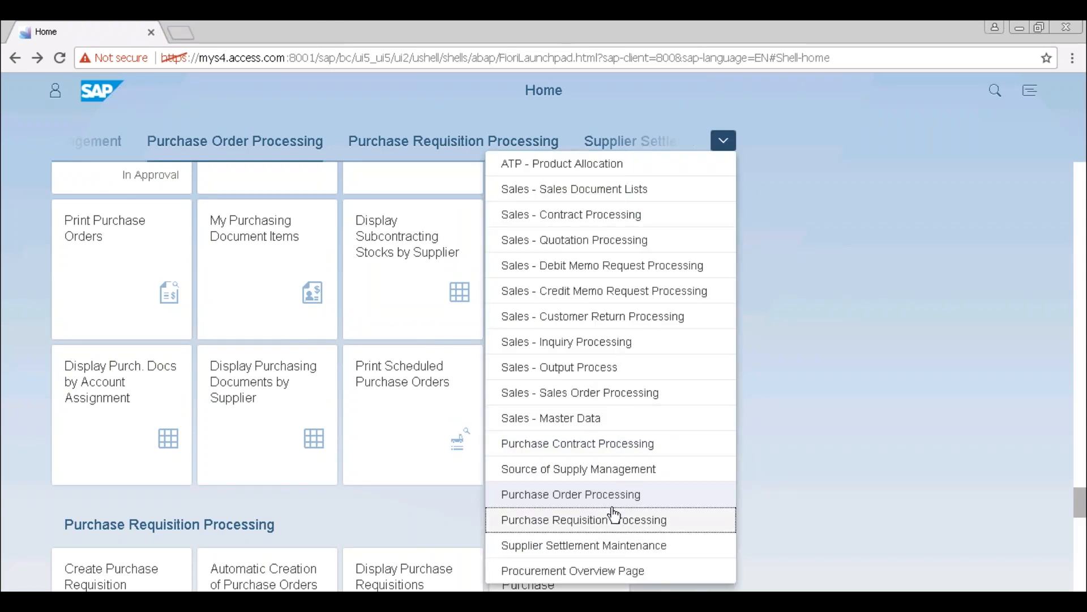
pyautogui.click(611, 501)
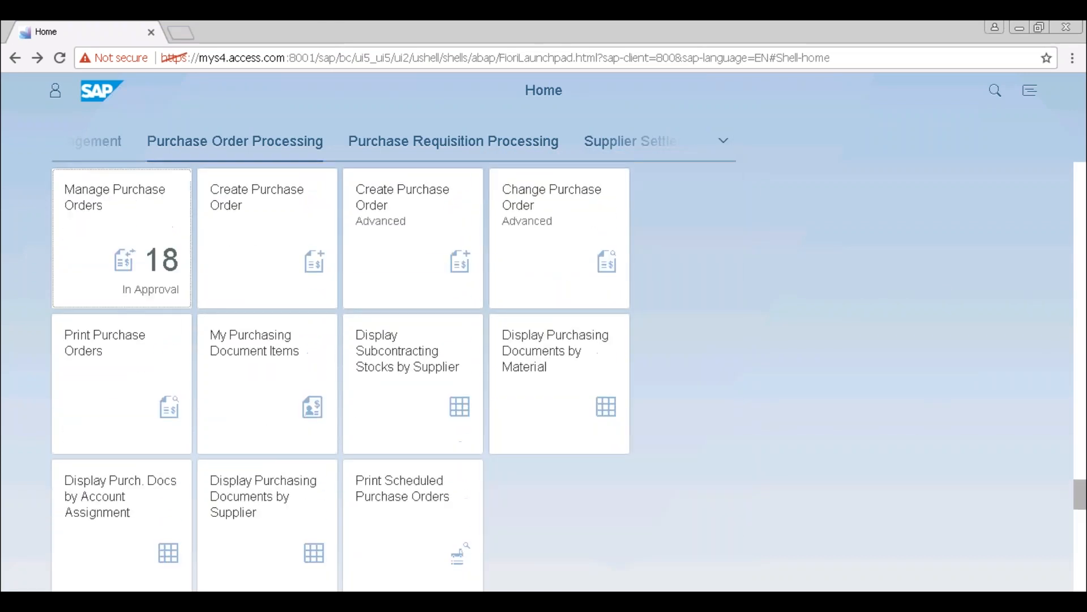
pyautogui.click(254, 259)
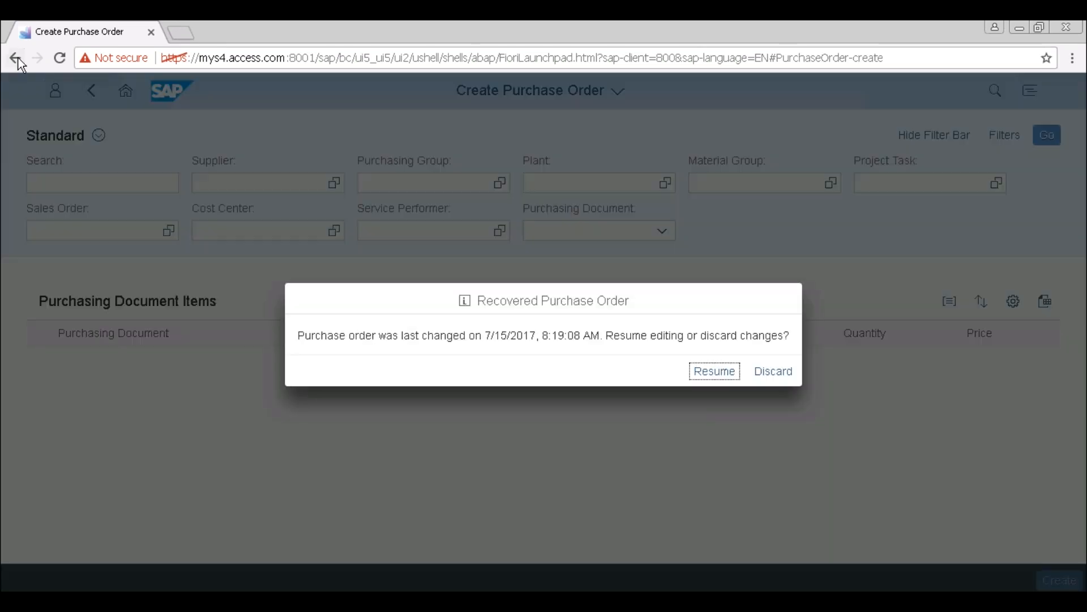
pyautogui.click(796, 375)
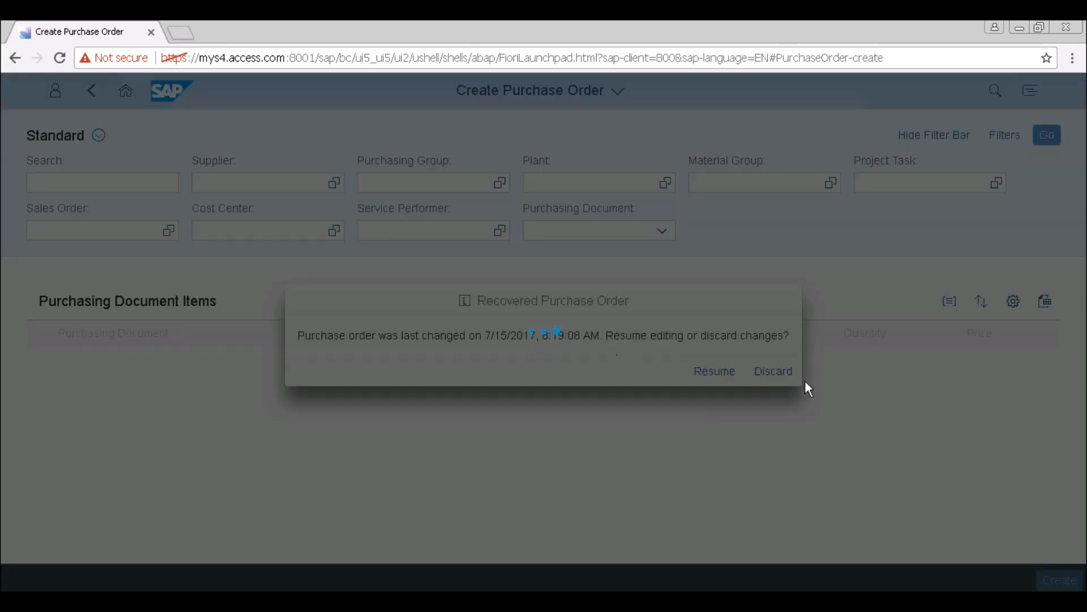
pyautogui.click(773, 374)
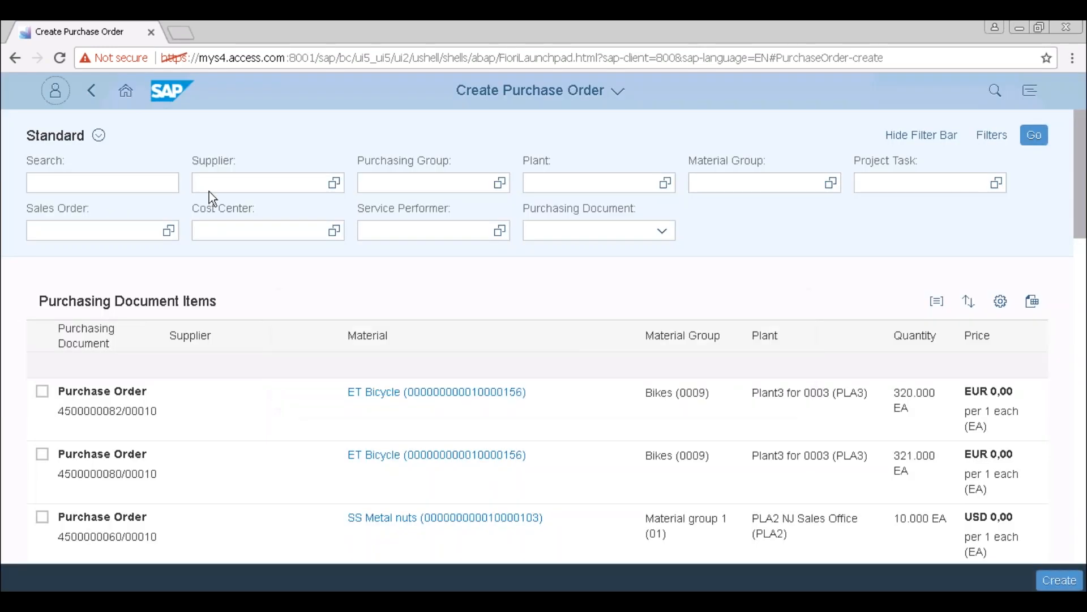
pyautogui.click(16, 57)
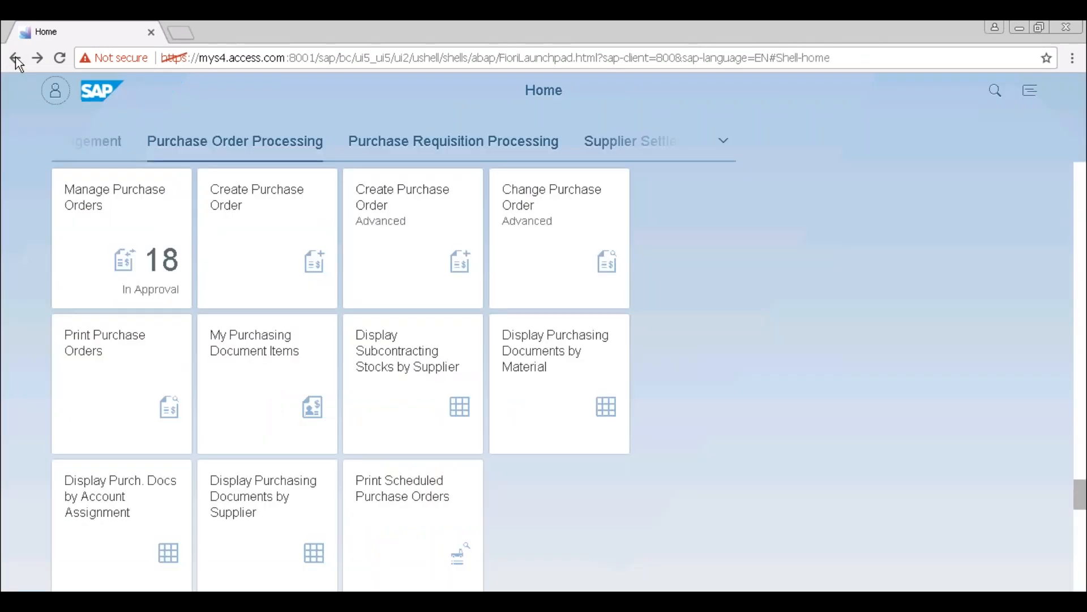
# Open the advanced Create Purchase Order app, view the plant and storage location columns of its item table, and close it
pyautogui.click(398, 236)
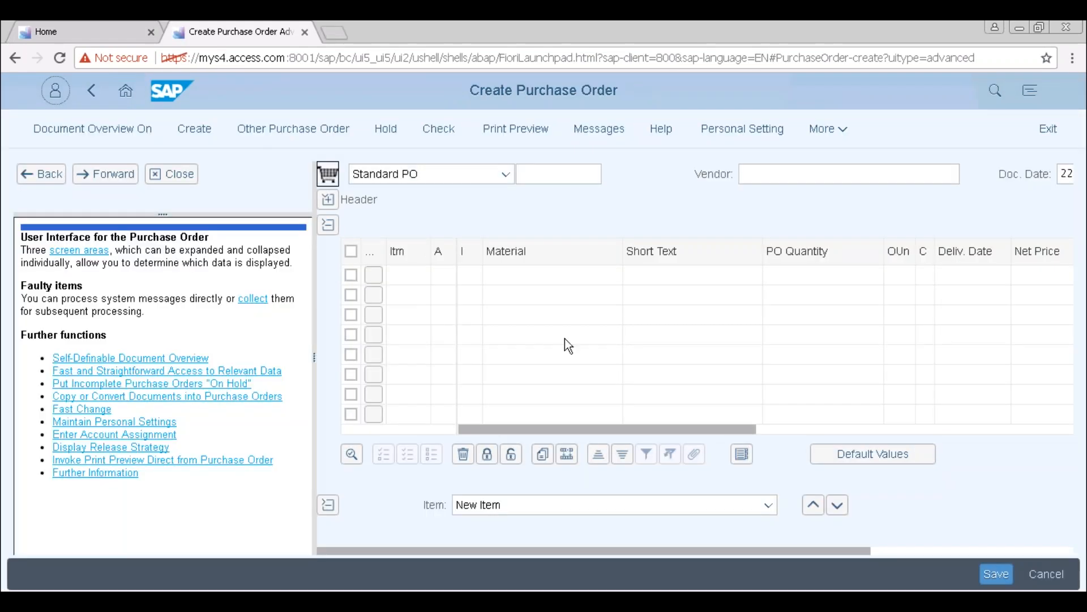
pyautogui.click(811, 430)
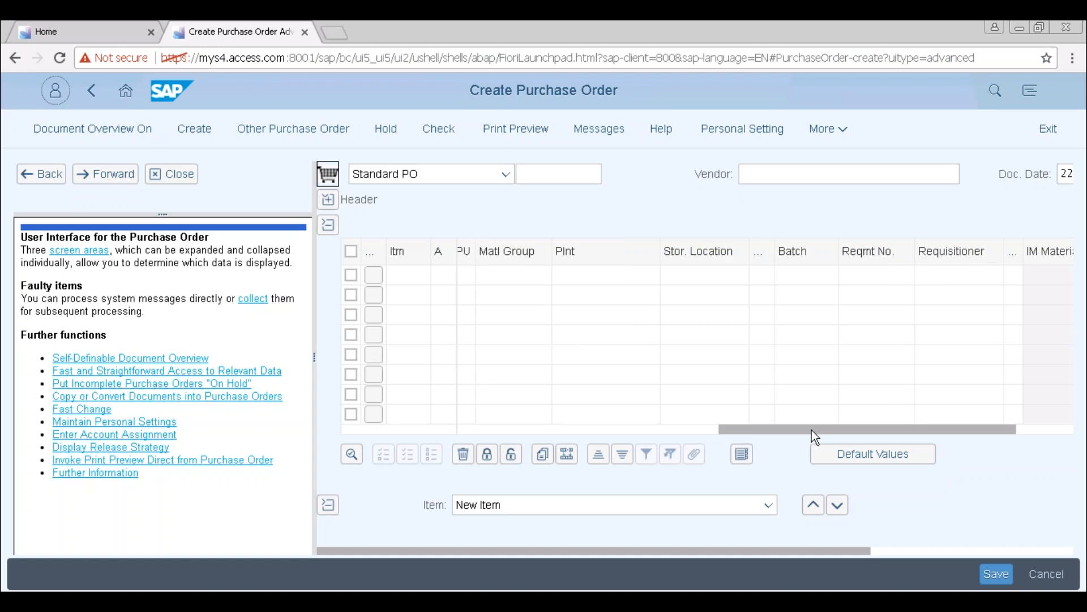
pyautogui.click(579, 275)
pyautogui.click(309, 38)
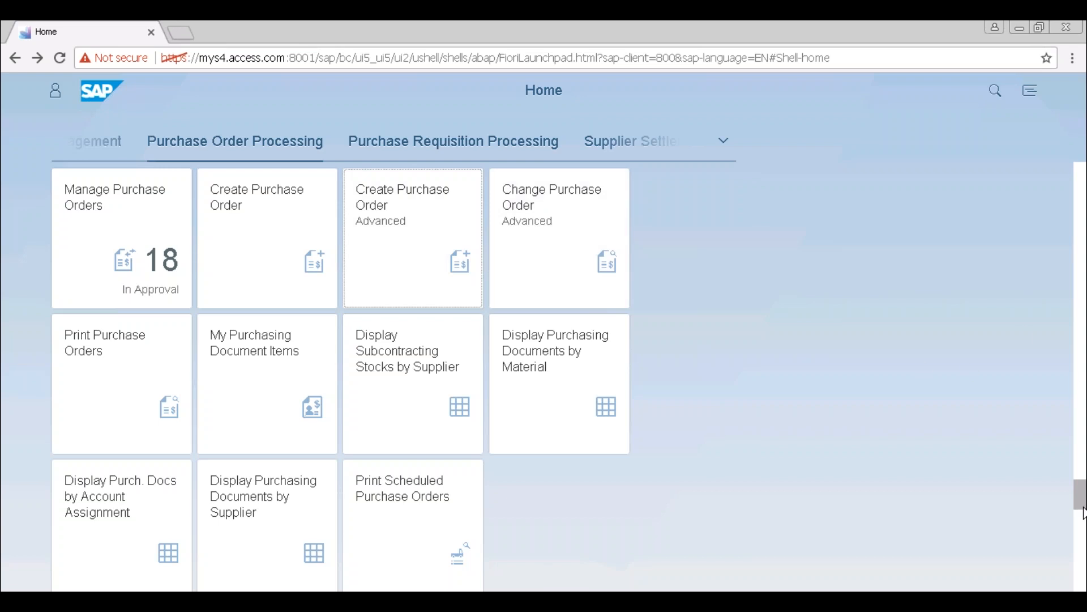
# Open Manage Purchase Requisitions from the Purchase Requisition Processing group and filter the requisitions by plant SL11
pyautogui.scroll(-6, 1083, 538)
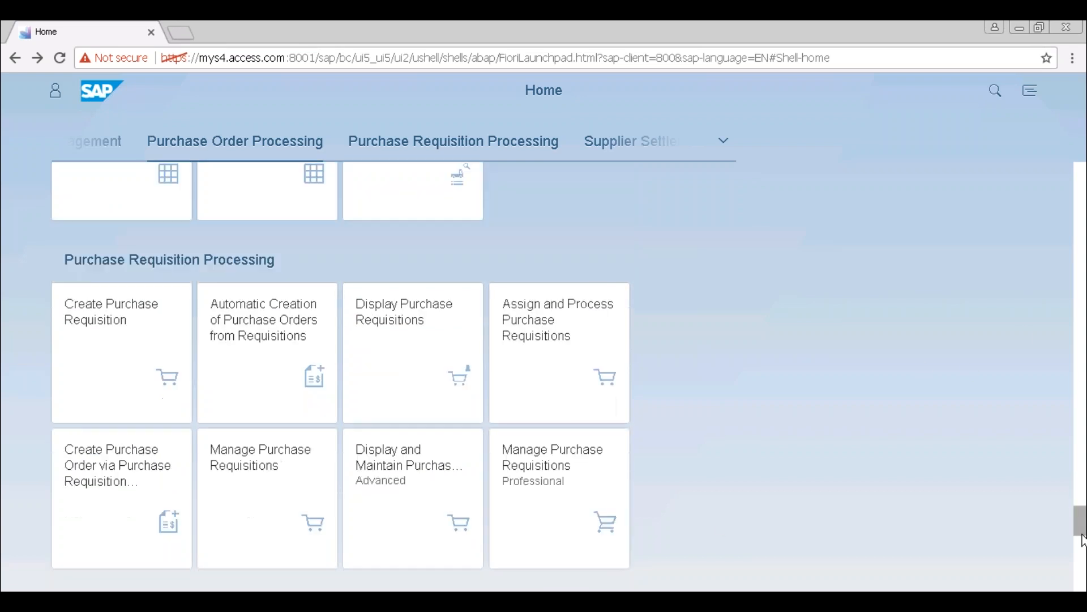
pyautogui.click(268, 494)
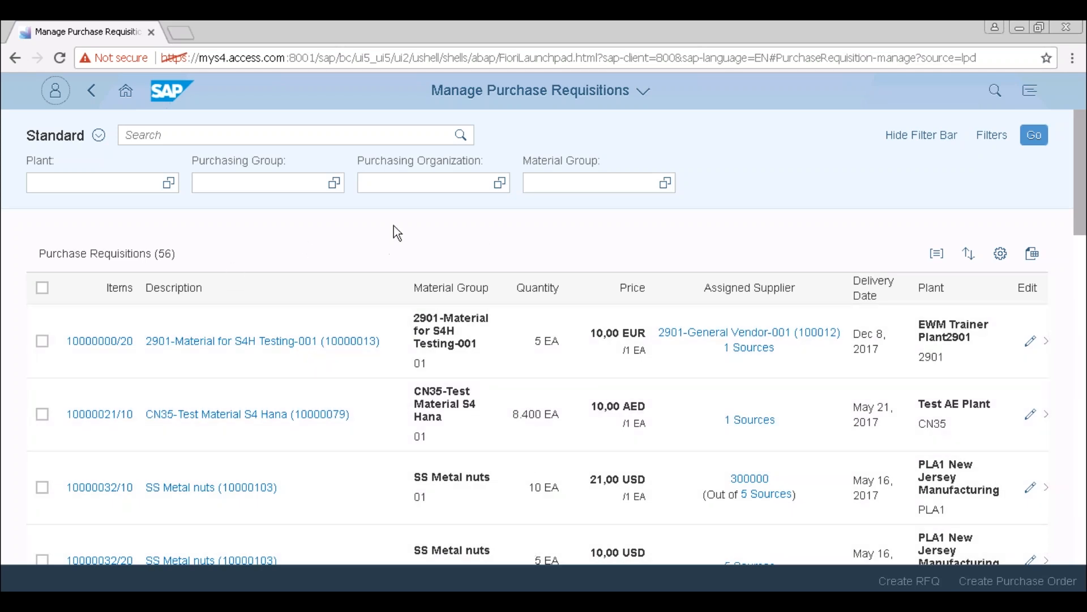
pyautogui.click(85, 183)
pyautogui.write('SL11')
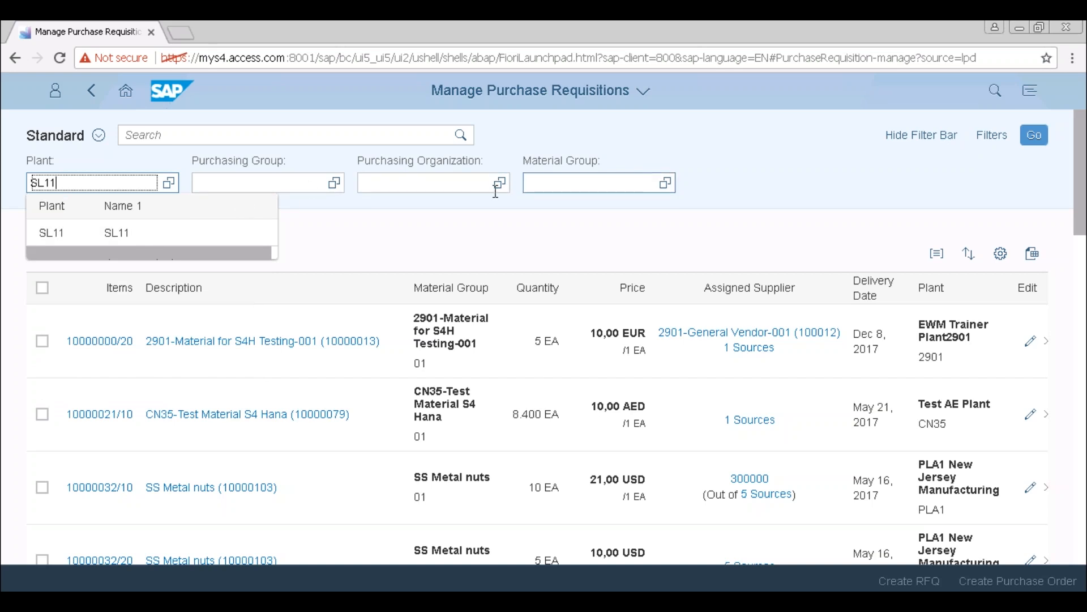
pyautogui.click(62, 233)
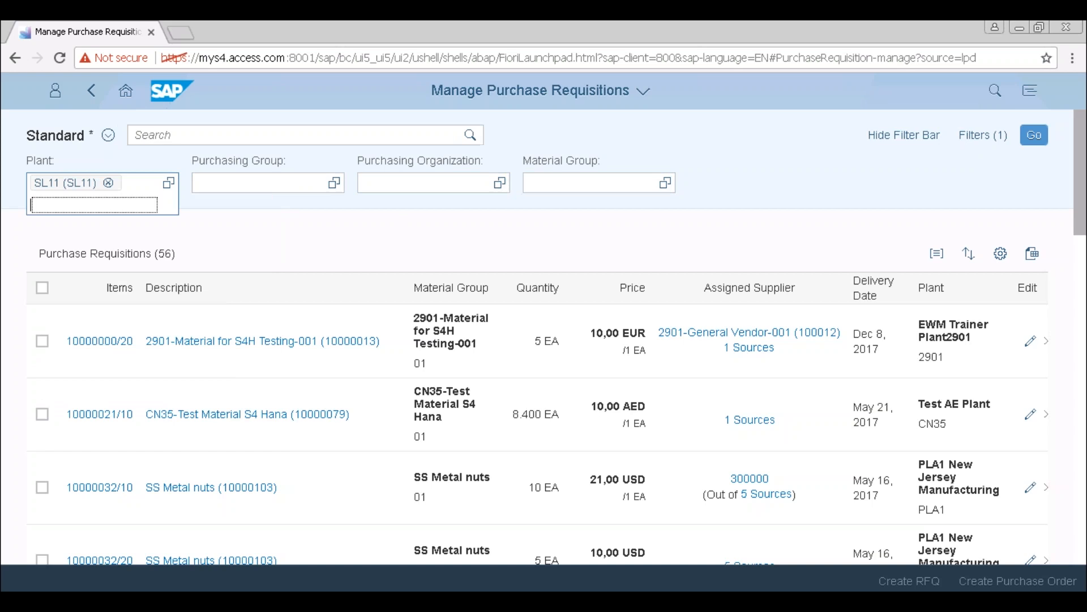
pyautogui.click(1035, 139)
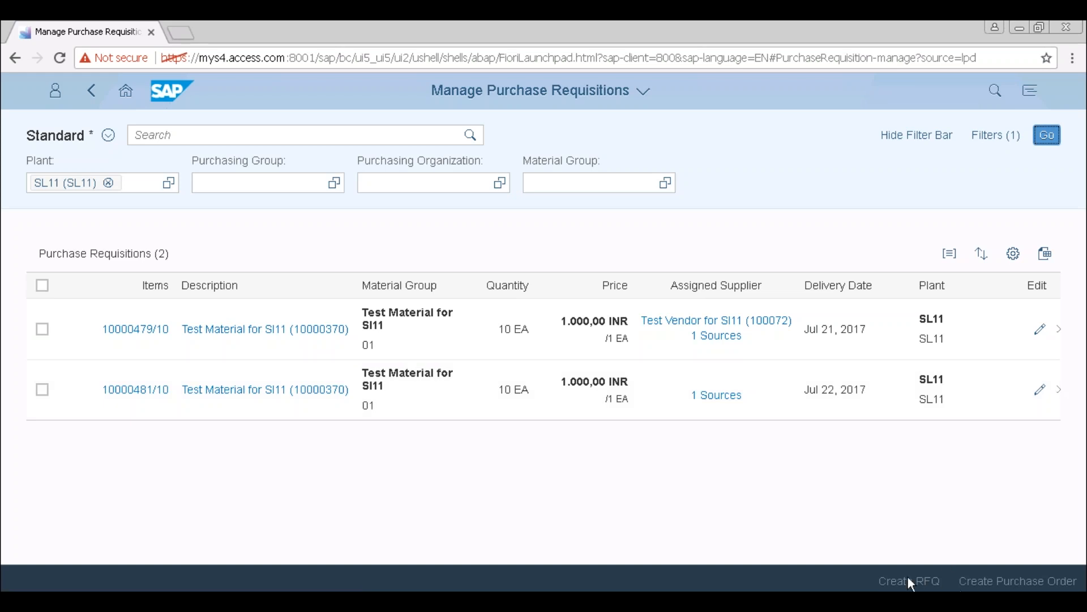
# View the source of supply for the Jul 22, 2017 requisition item and choose Test Vendor for Sl11 as supplier while editing the item
pyautogui.click(720, 405)
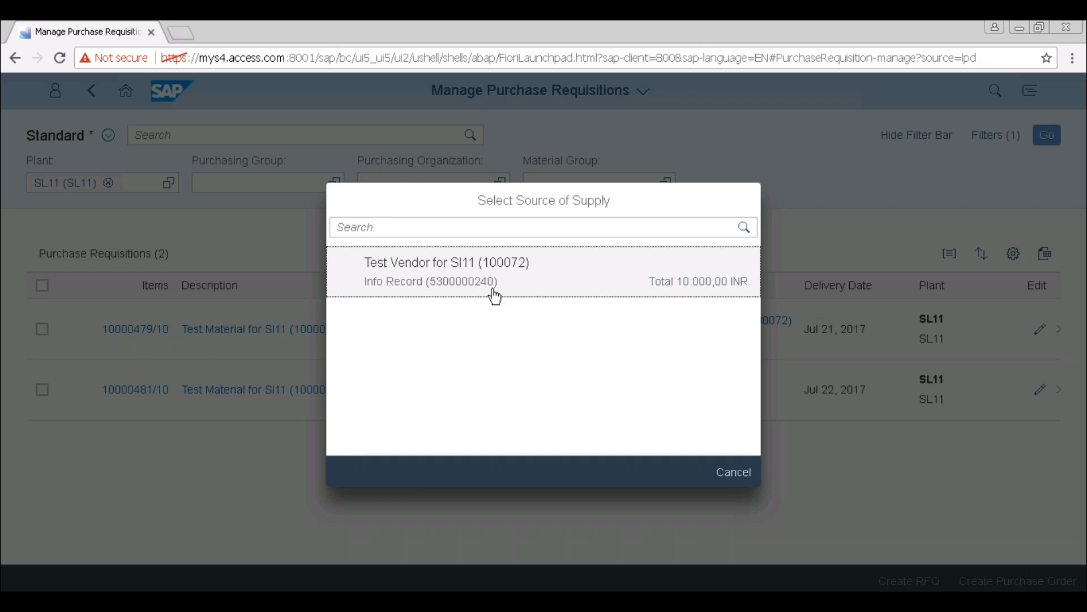
pyautogui.click(722, 478)
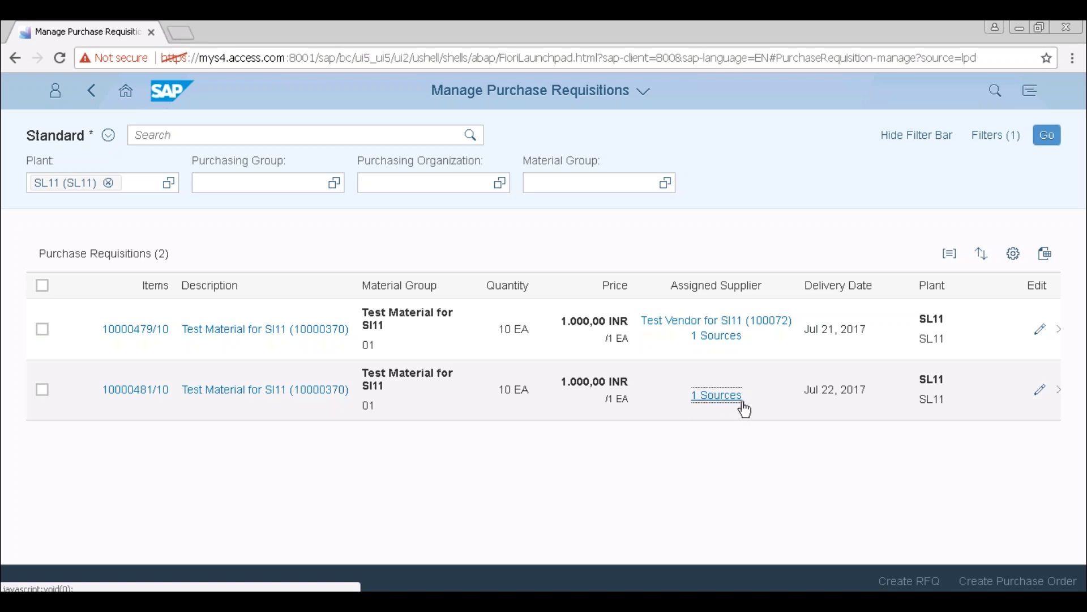
pyautogui.click(1042, 393)
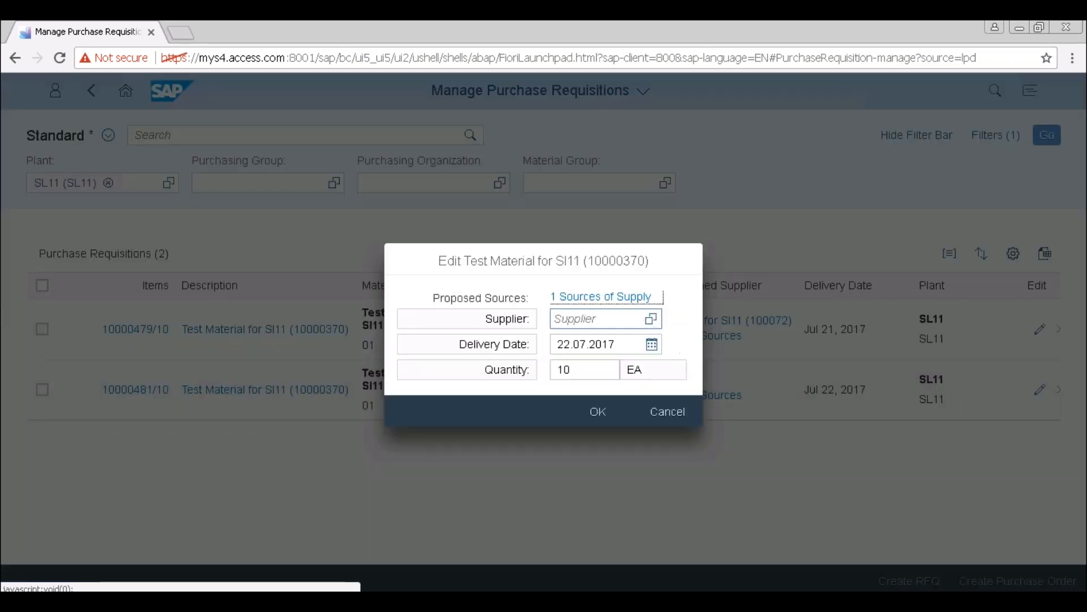
pyautogui.click(587, 297)
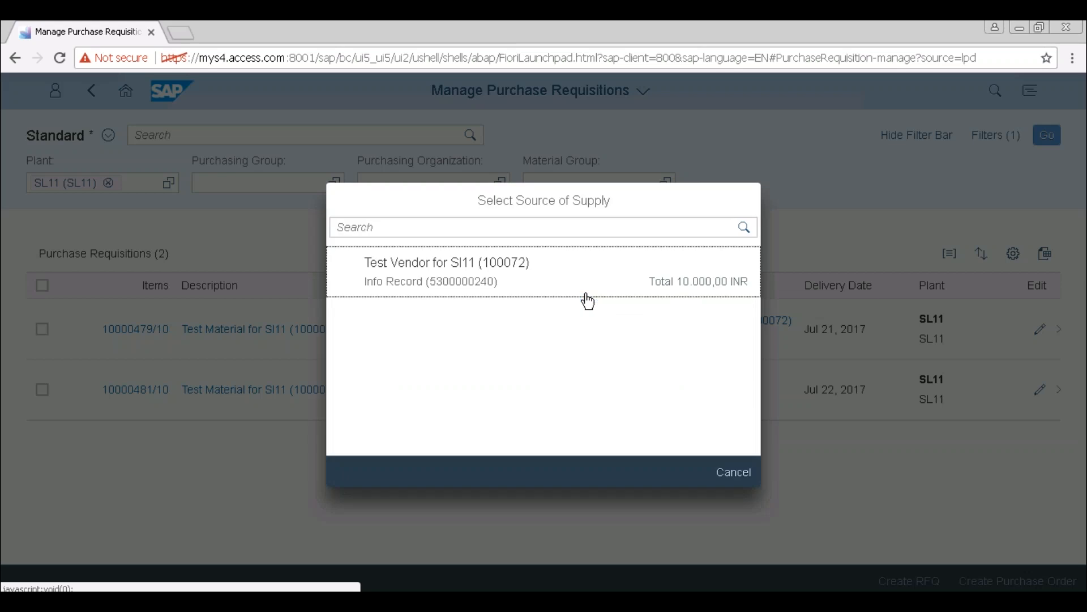
pyautogui.click(483, 274)
pyautogui.click(591, 320)
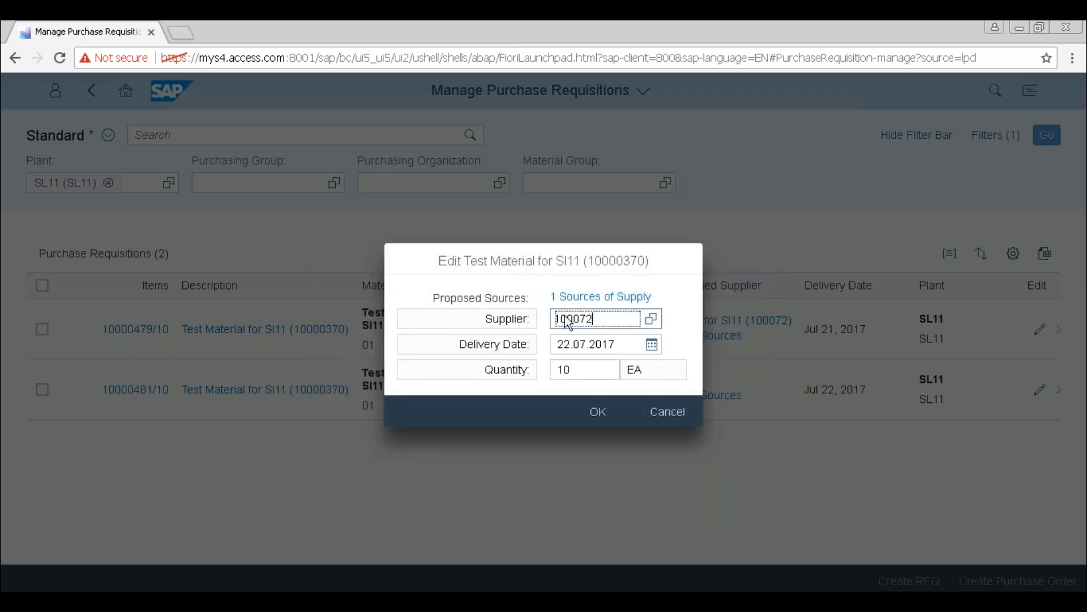
pyautogui.click(604, 320)
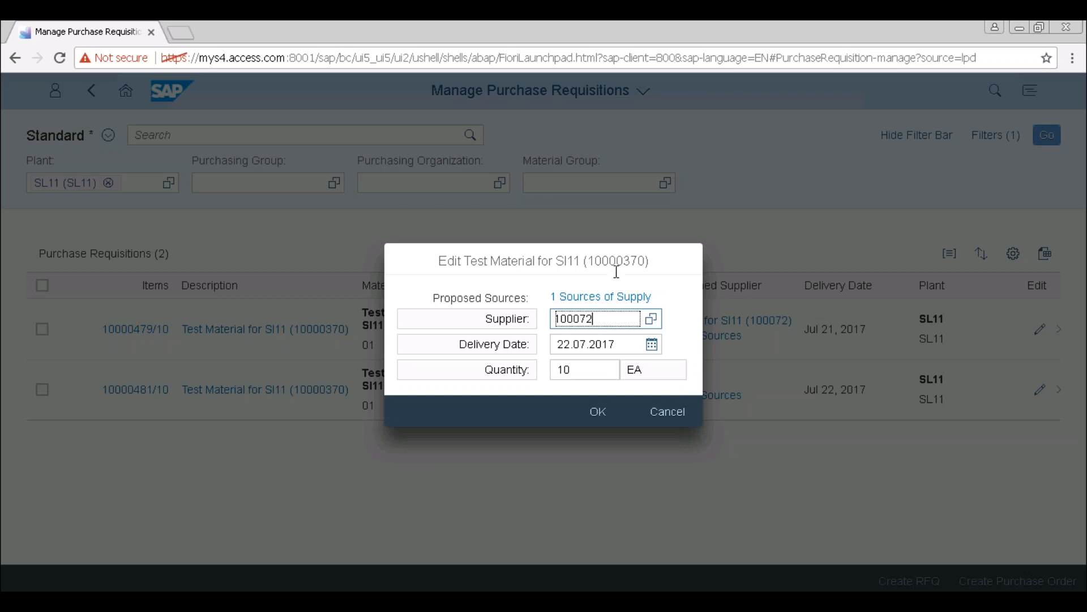
# Switch to SAP Easy Access, run transaction /nme13 and display the general data of the preset vendor and material's info record
pyautogui.click(233, 600)
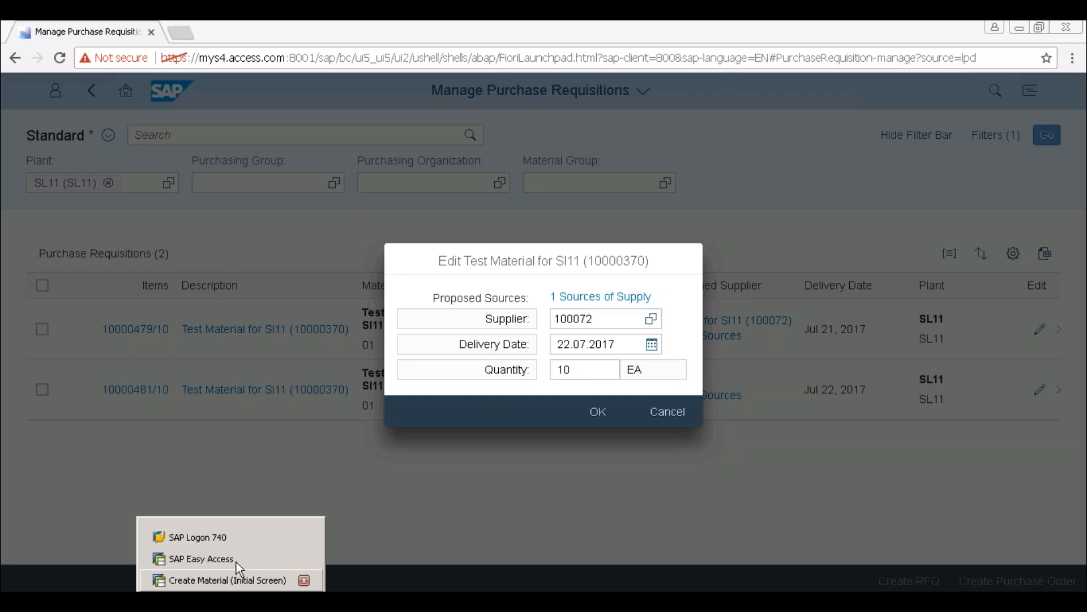
pyautogui.click(201, 558)
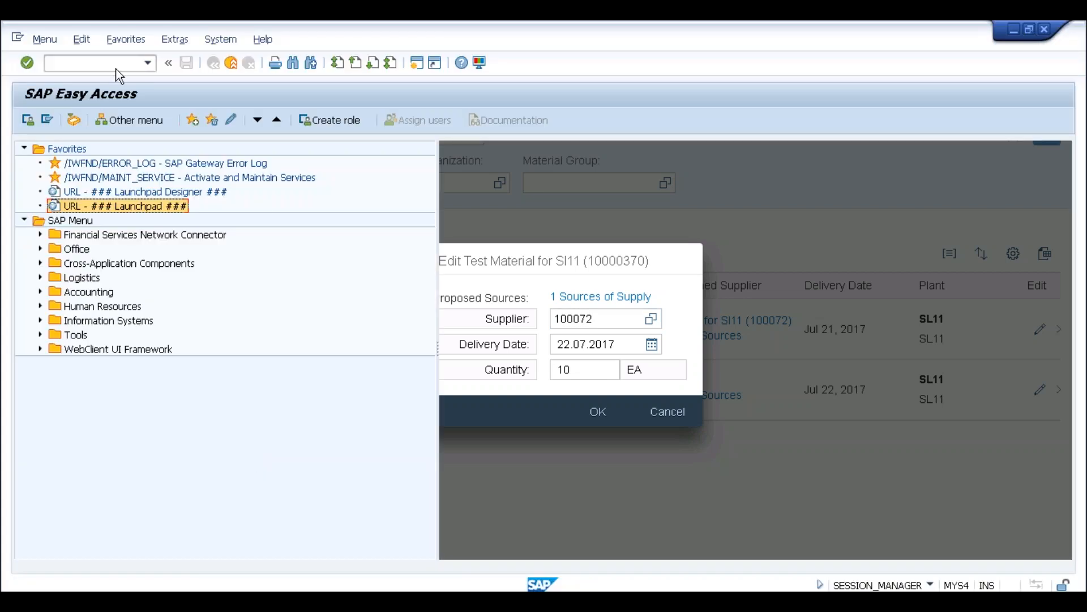
pyautogui.click(113, 65)
pyautogui.write('/nme13')
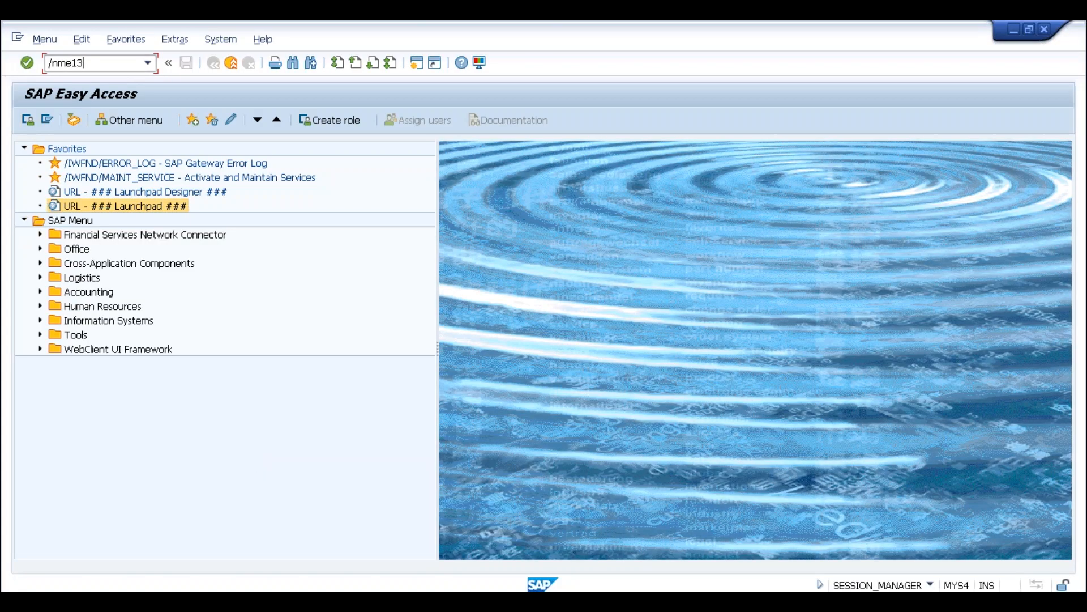
pyautogui.press('Return')
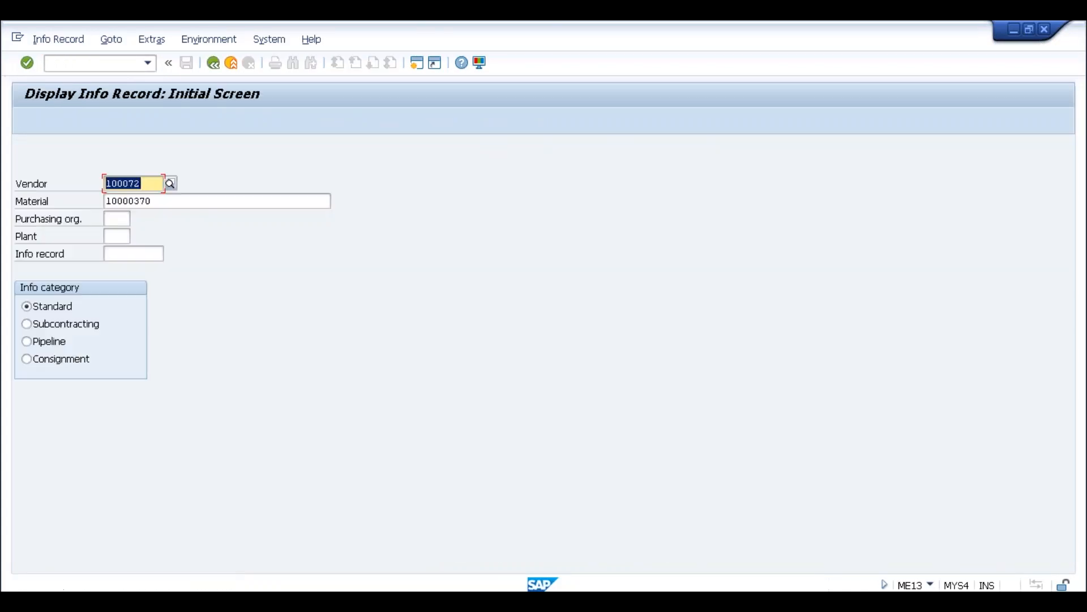
pyautogui.press('Return')
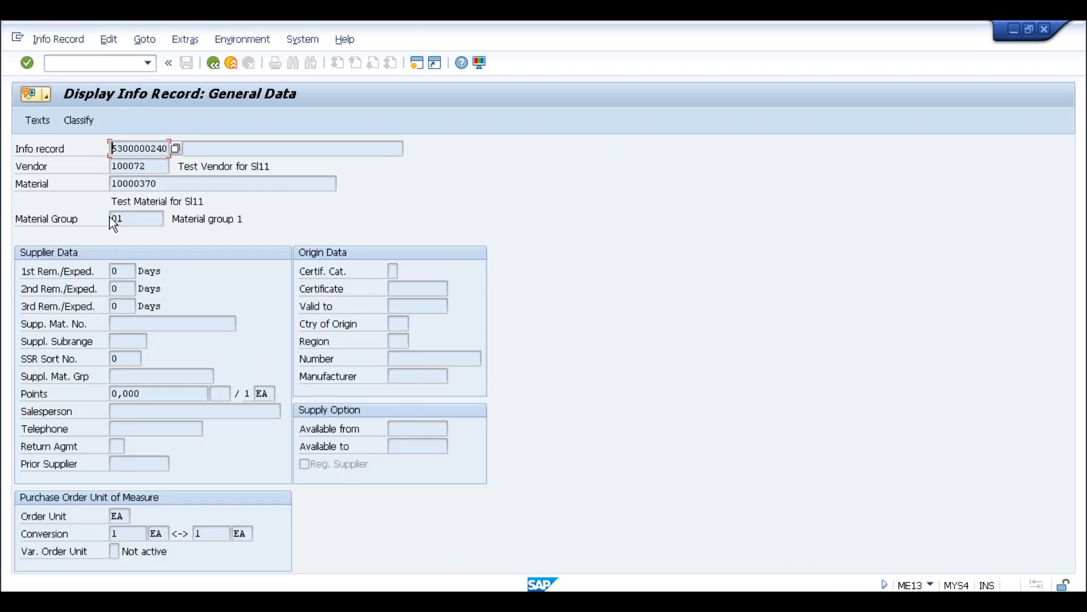
pyautogui.click(38, 120)
pyautogui.press('Return')
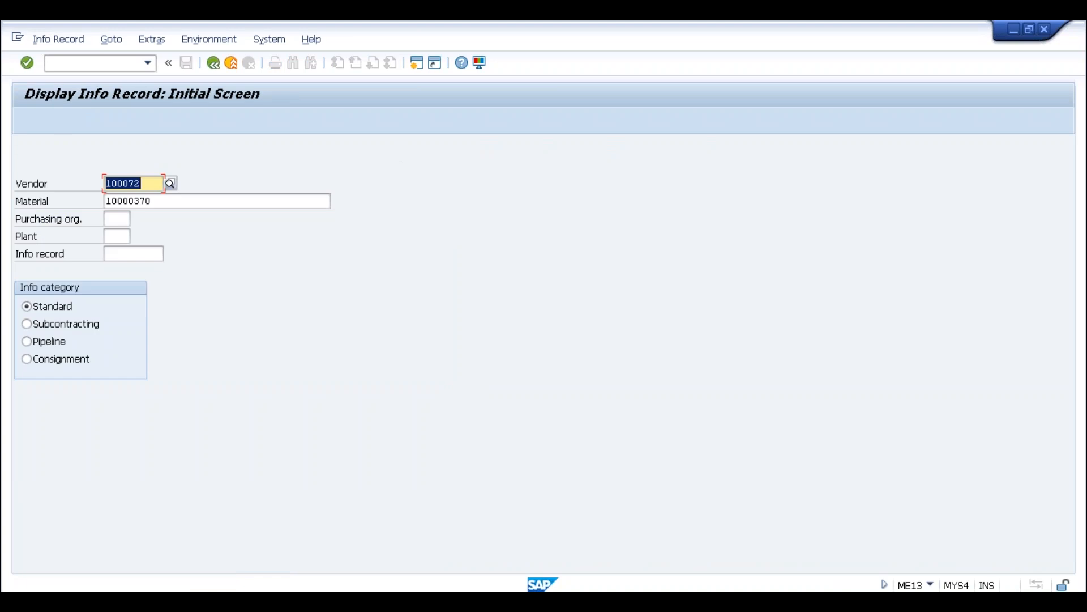
pyautogui.press('Return')
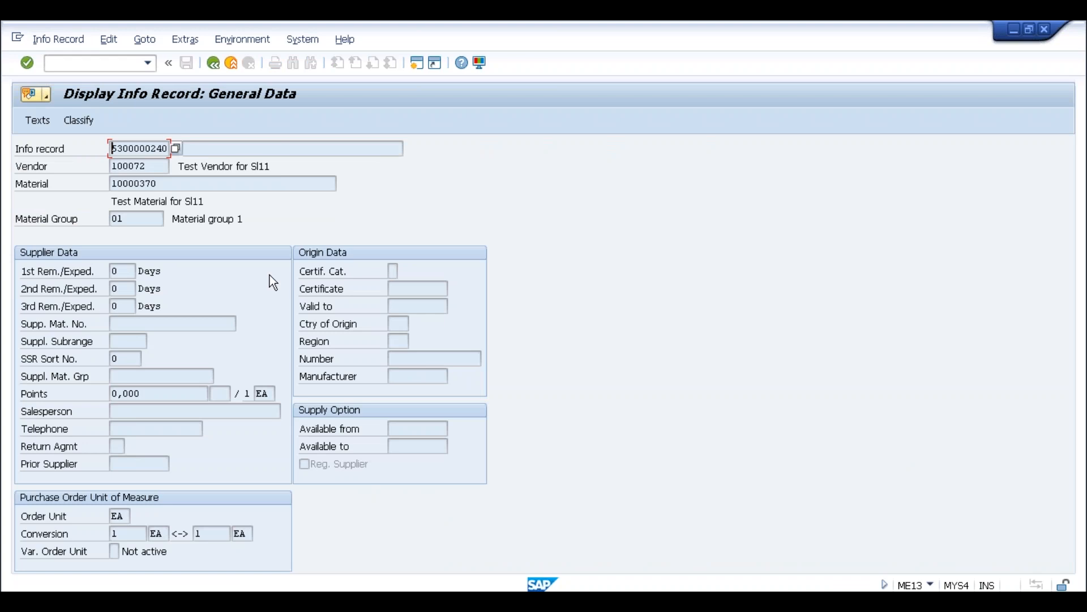
# Review the info record's administrative data and text overview, and return to the initial screen
pyautogui.click(58, 37)
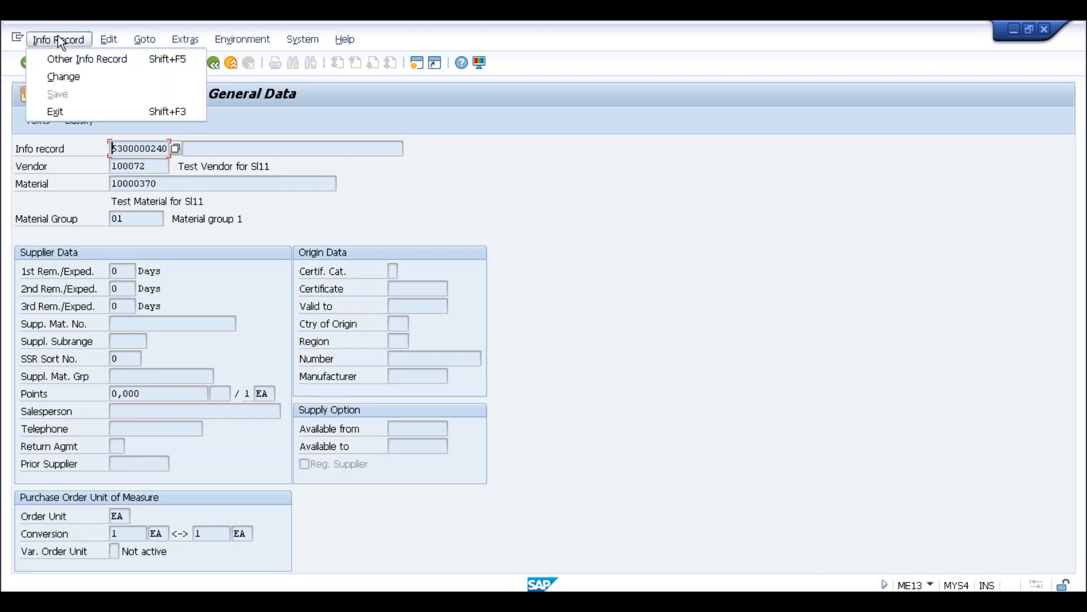
pyautogui.moveTo(110, 44)
pyautogui.moveTo(146, 47)
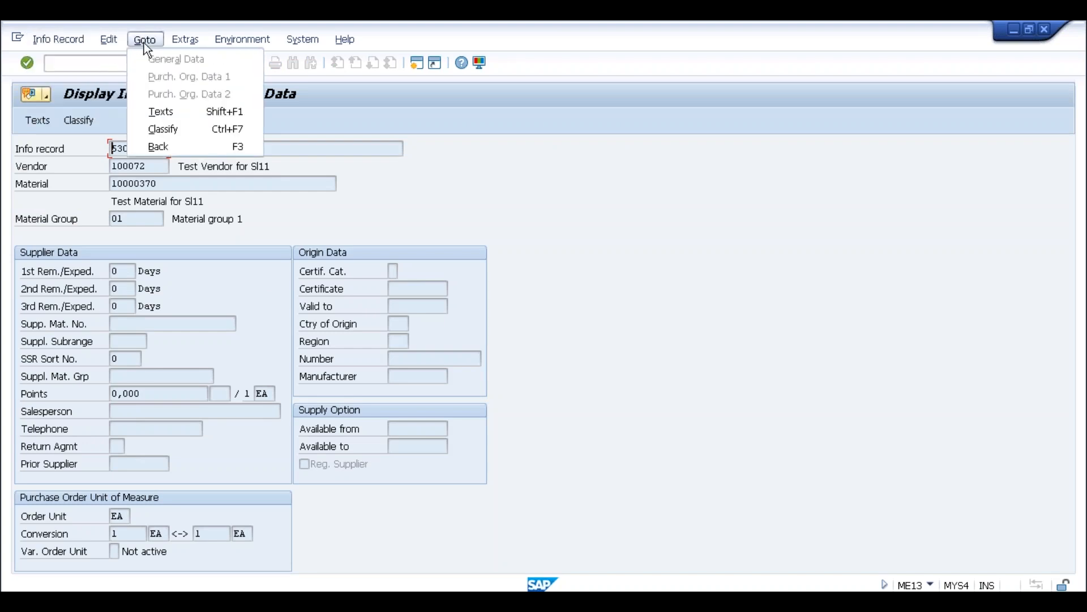
pyautogui.moveTo(183, 40)
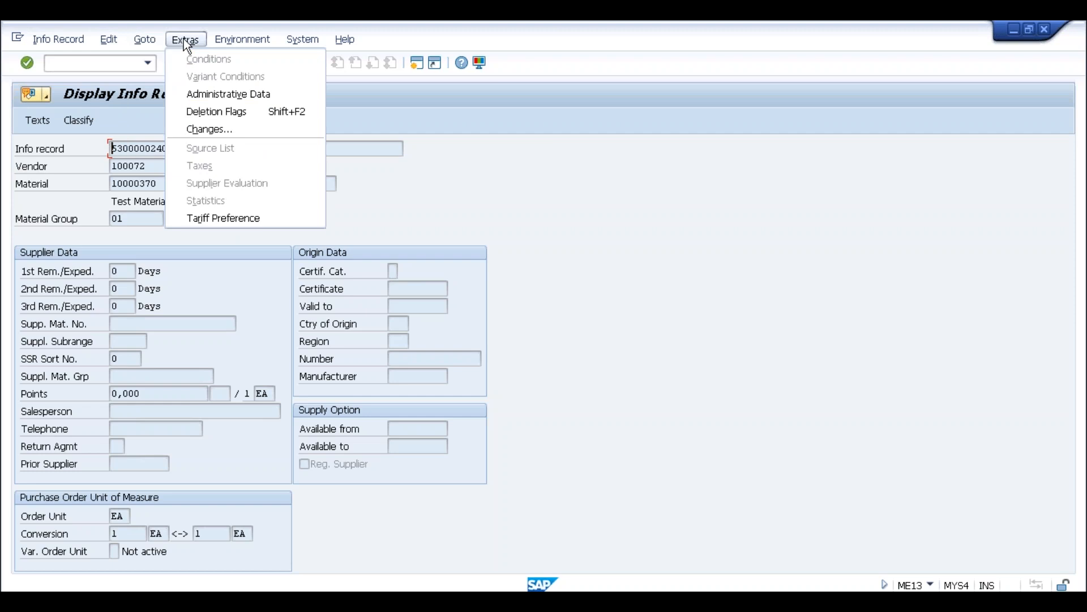
pyautogui.click(207, 97)
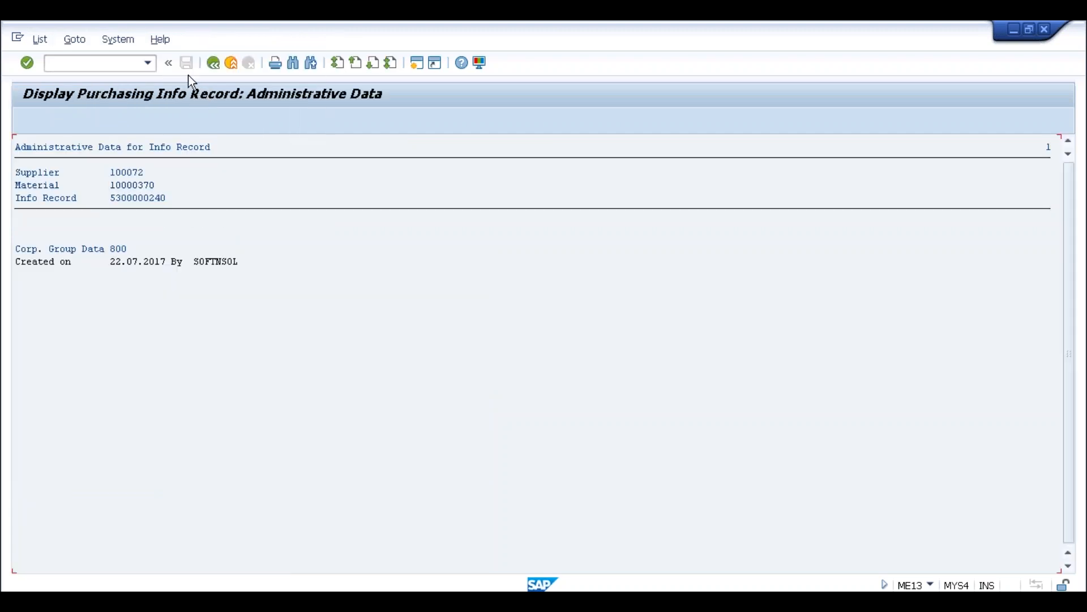
pyautogui.click(213, 63)
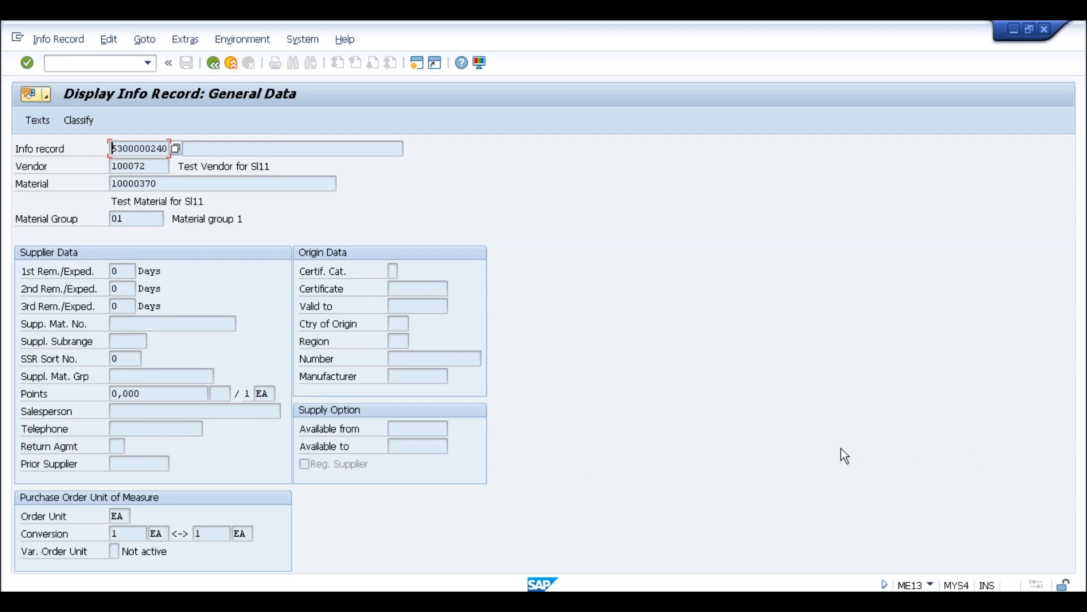
pyautogui.press('Return')
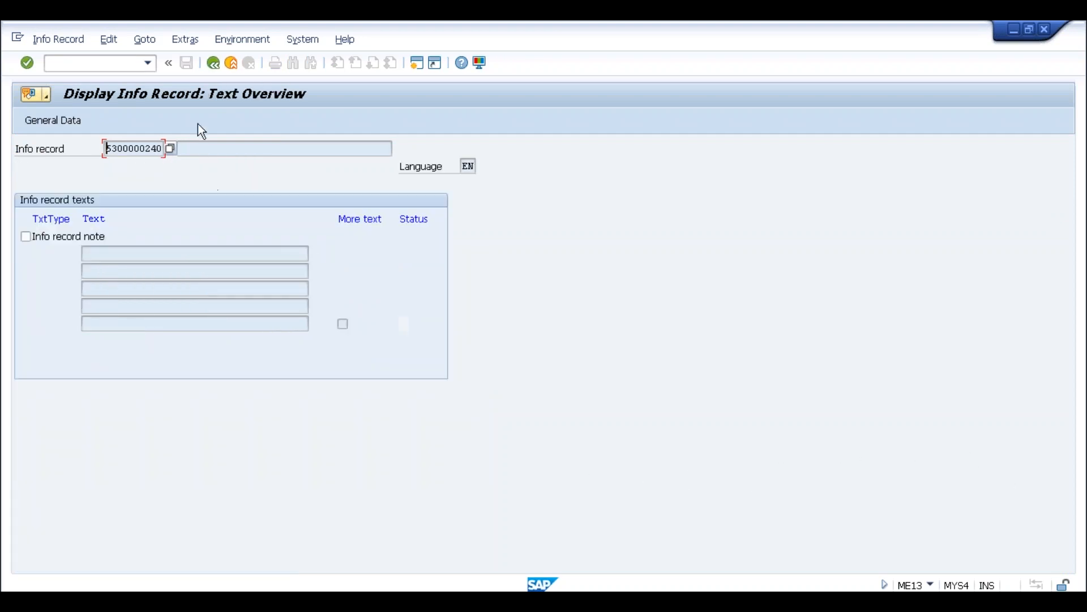
pyautogui.click(213, 63)
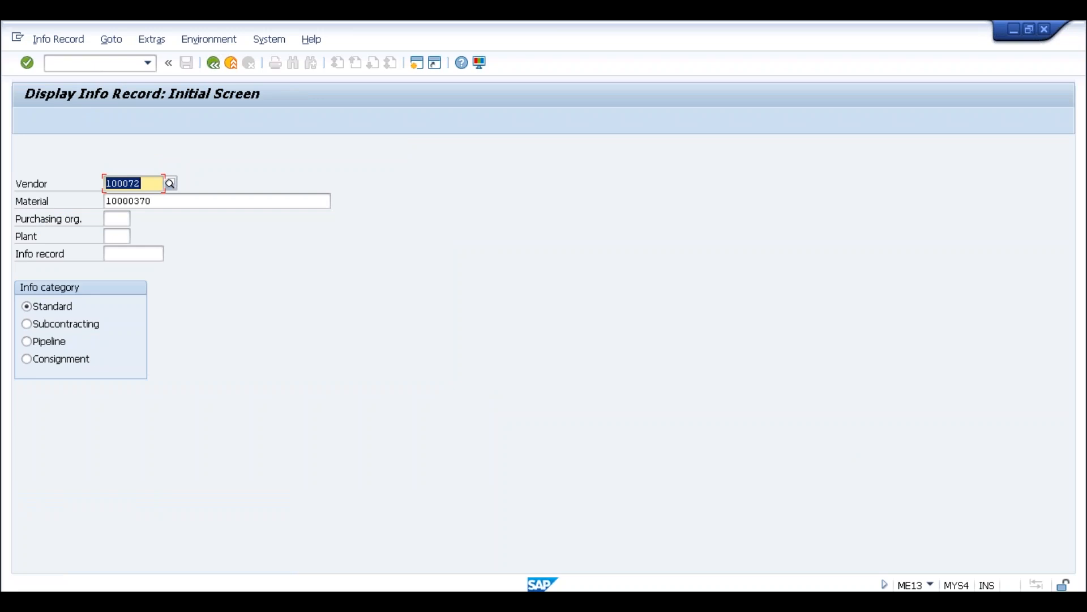
# Display the info record for plant SL11 and purchasing organization SL11, and go to its Purch. Organization Data 1
pyautogui.click(116, 237)
pyautogui.write('sl11')
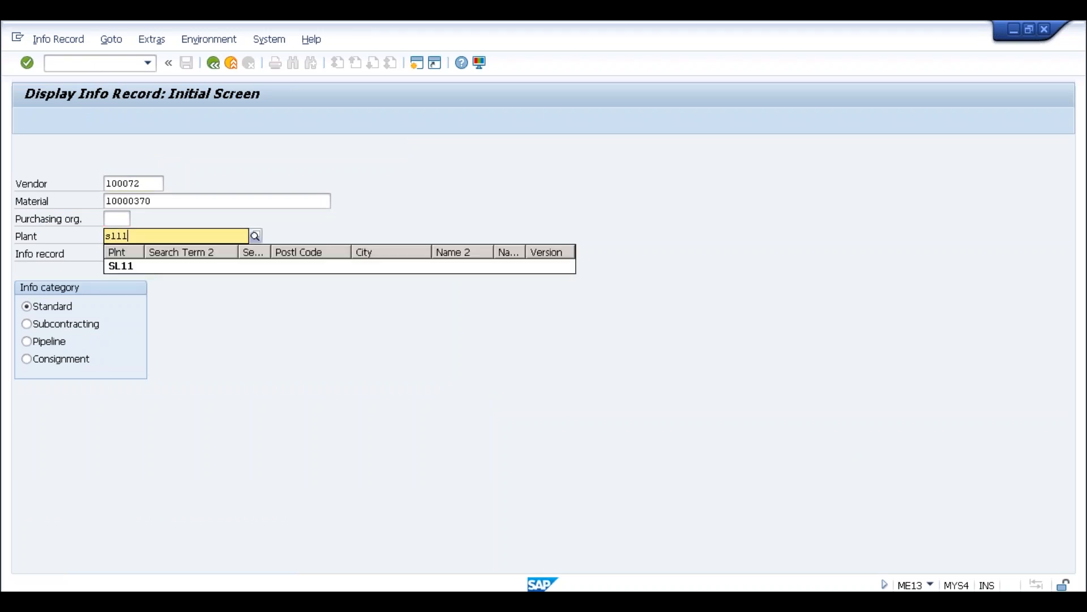
pyautogui.click(119, 218)
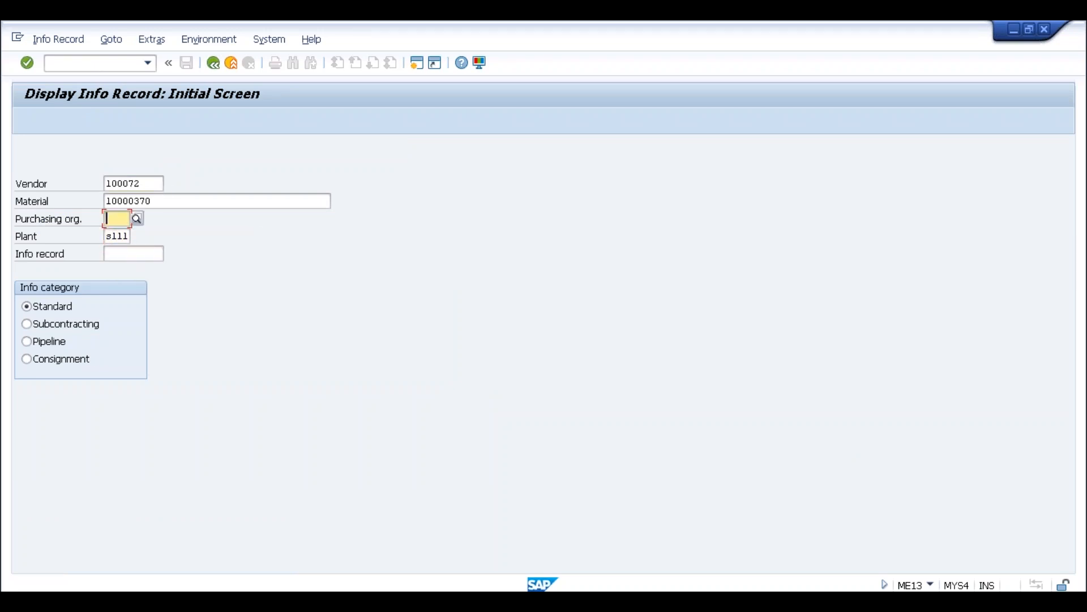
pyautogui.write('sl11')
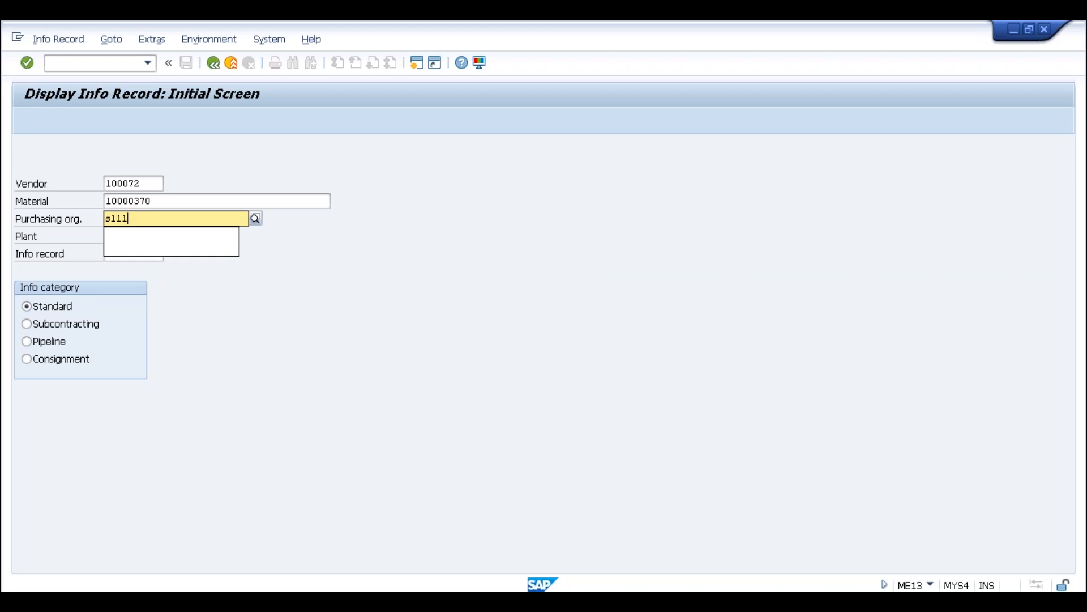
pyautogui.press('Return')
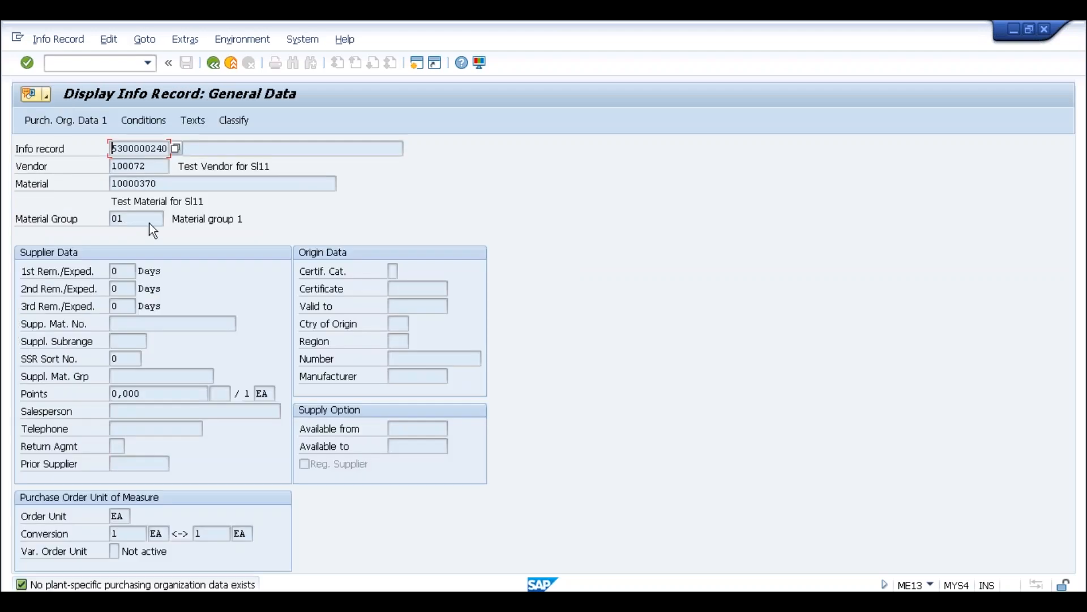
pyautogui.press('Return')
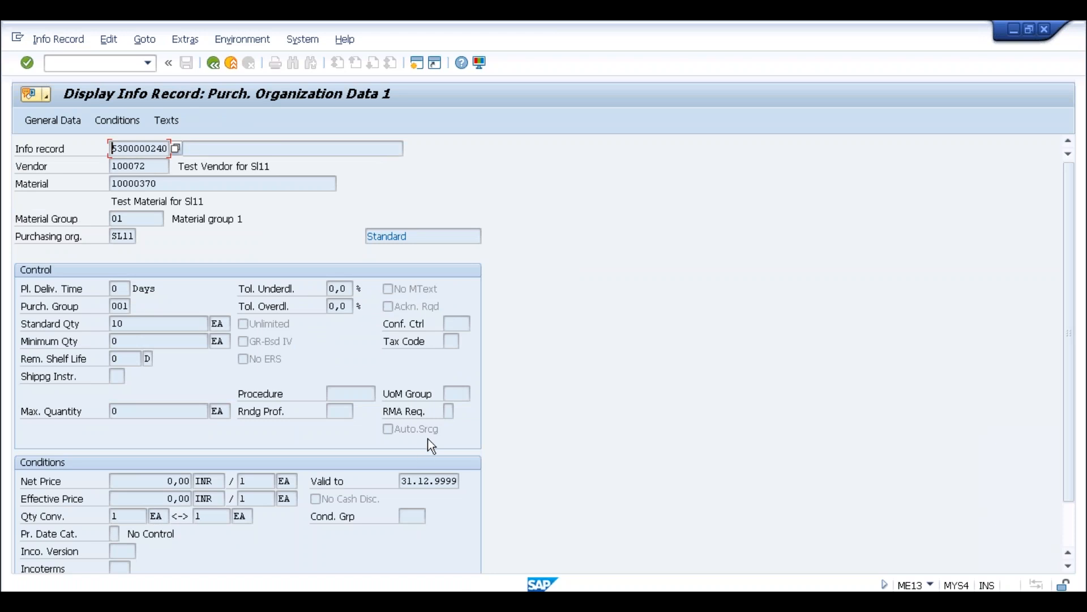
# Check the info record's automatic sourcing setting, vendor and material, switch back to the Fiori requisition list and cancel the item edit
pyautogui.click(410, 437)
pyautogui.click(157, 166)
pyautogui.click(158, 184)
pyautogui.hotkey('alt', 'Tab')
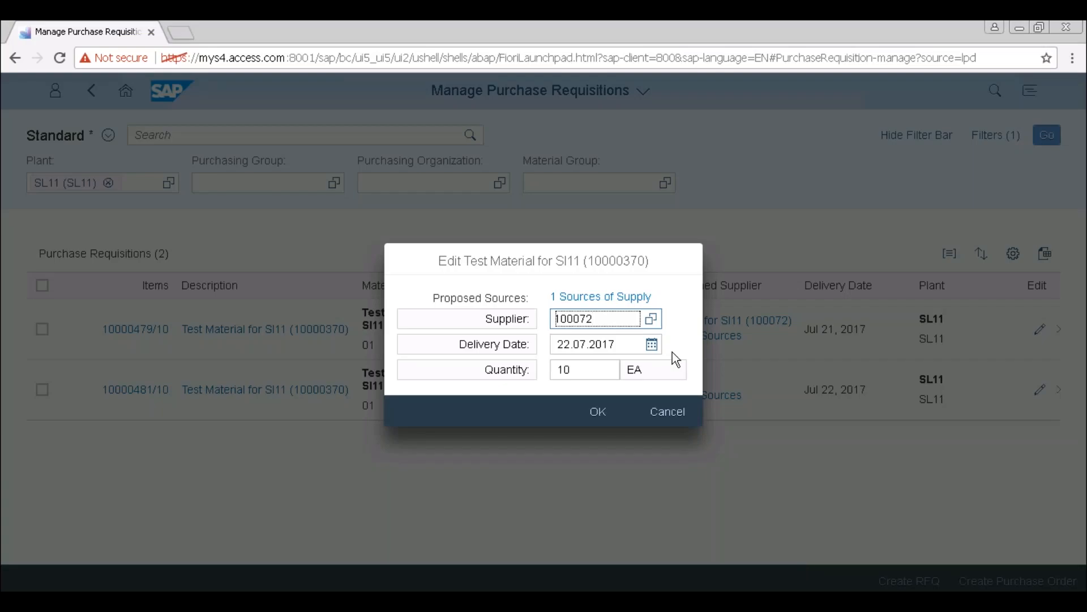
pyautogui.click(655, 422)
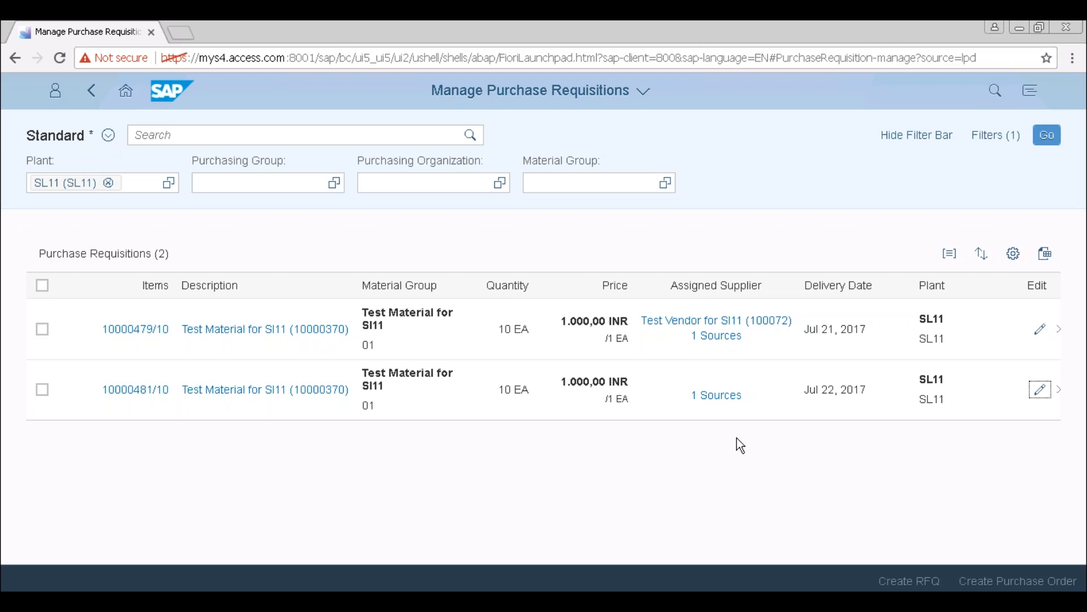
# Compare the info record's Purch. Organization Data 1 in SAP GUI with the suppliers assigned in the Fiori requisition list
pyautogui.hotkey('alt', 'Tab')
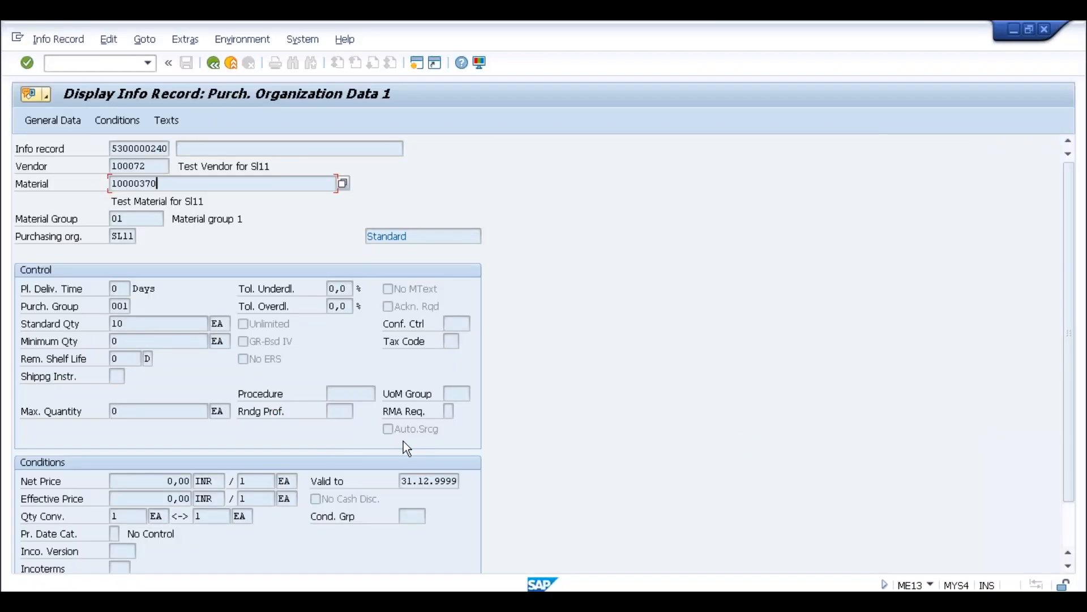
pyautogui.hotkey('alt', 'Tab')
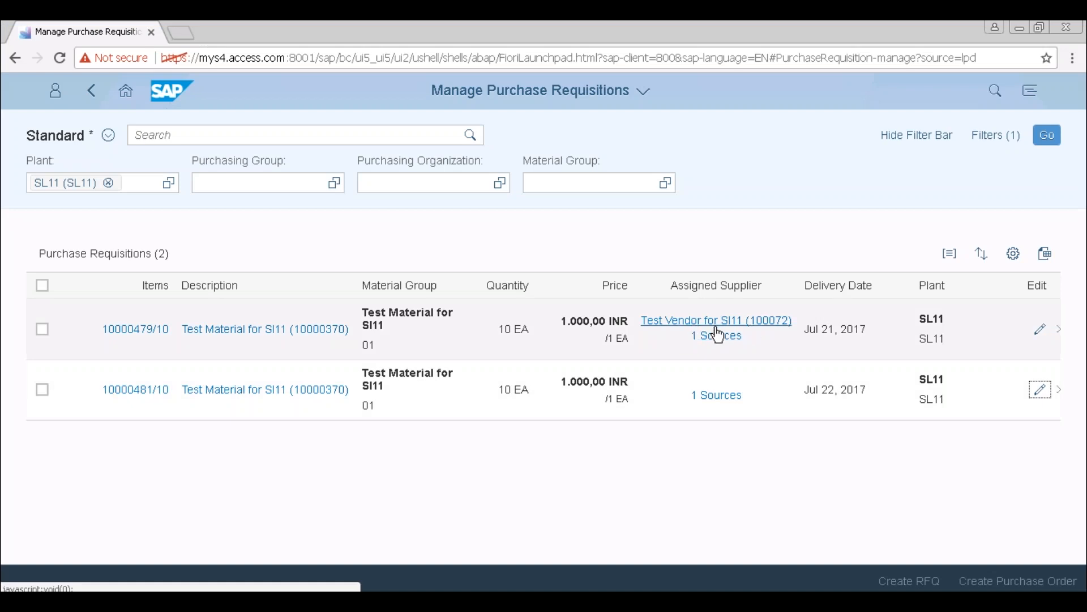
pyautogui.hotkey('alt', 'Tab')
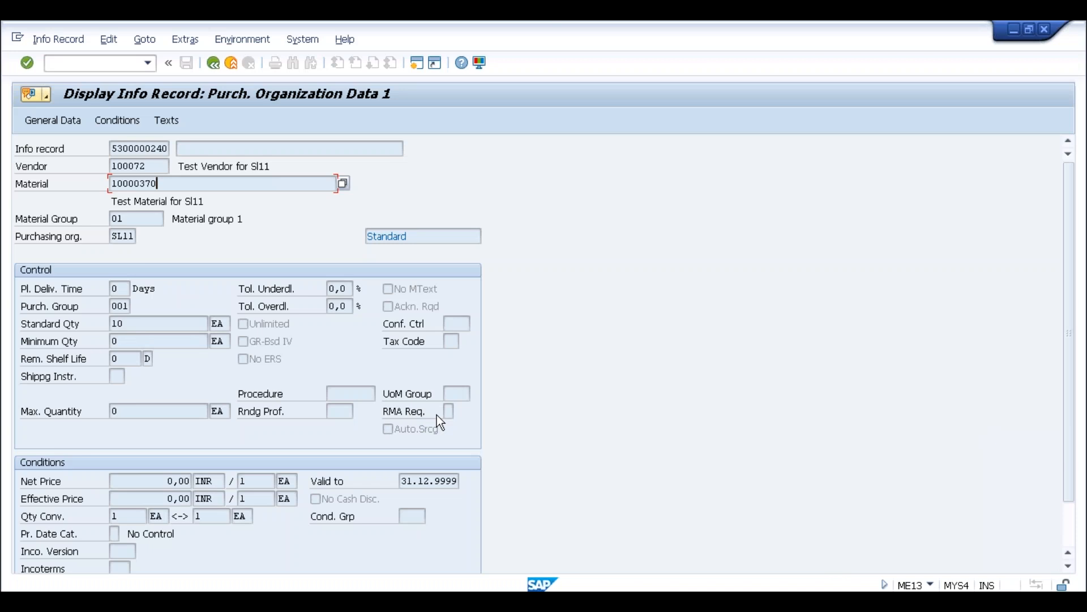
pyautogui.hotkey('alt', 'Tab')
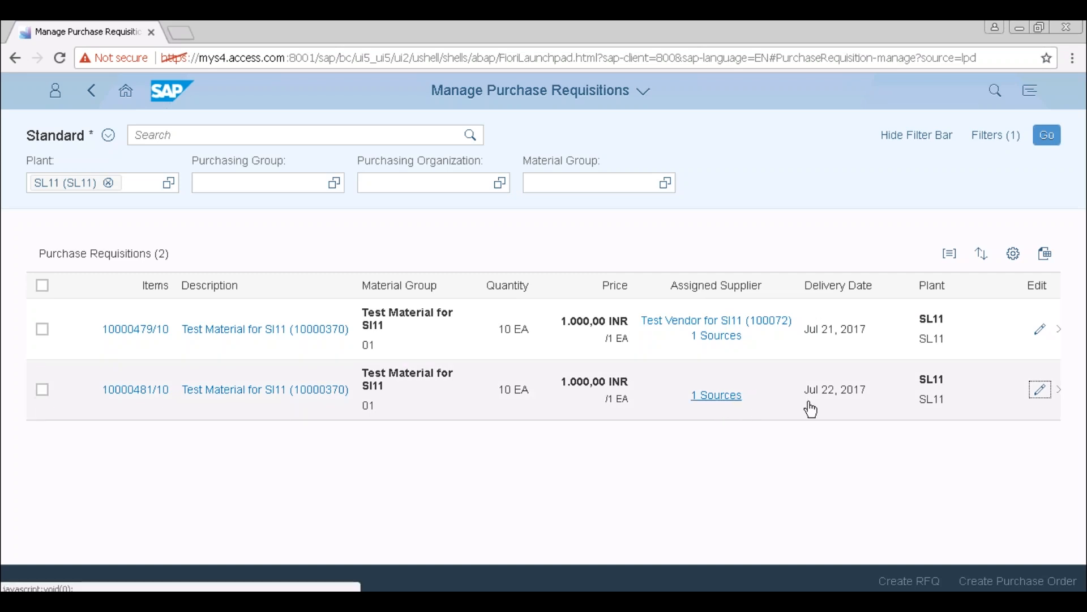
# Assign Test Vendor for SI11 from the proposed sources of supply to the requisition item with delivery date Jul 22, 2017
pyautogui.click(1042, 392)
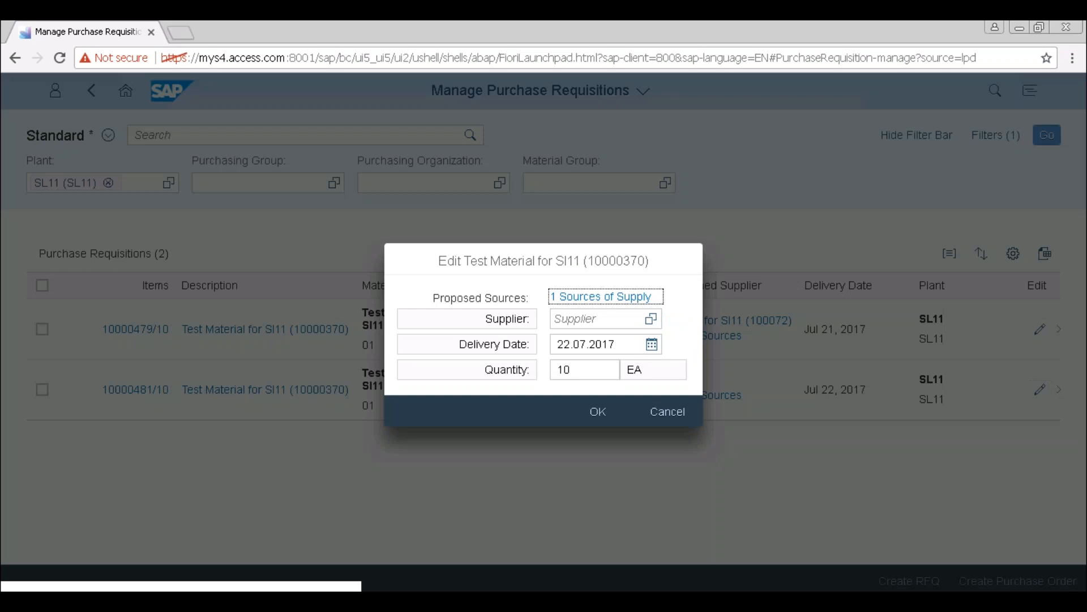
pyautogui.click(615, 297)
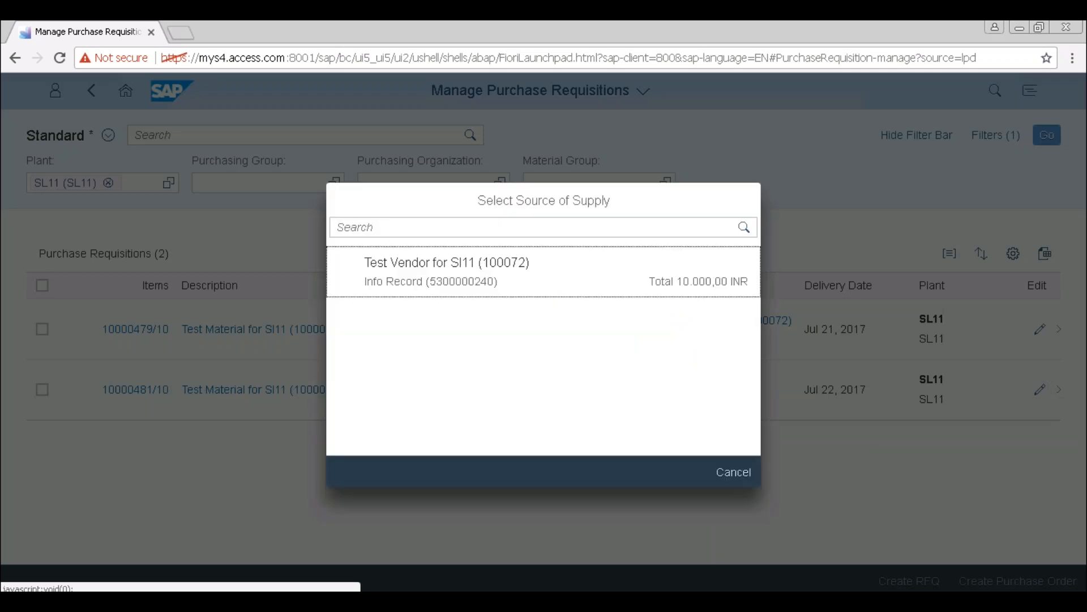
pyautogui.click(481, 271)
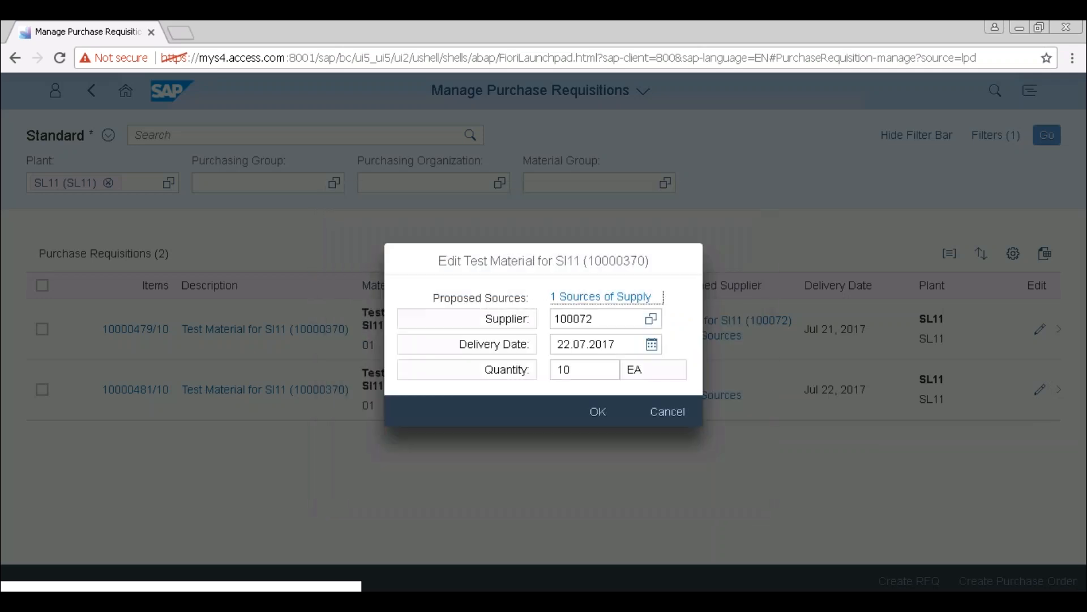
pyautogui.click(600, 413)
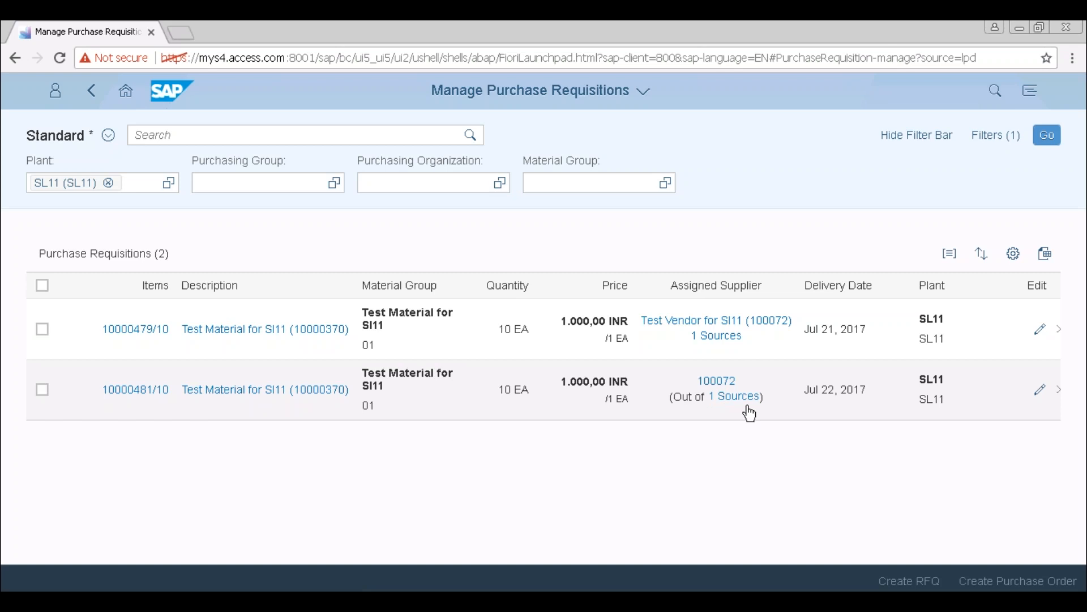
# Select the requisition item with delivery date Jul 22, 2017 and try to create a purchase order from it
pyautogui.click(42, 390)
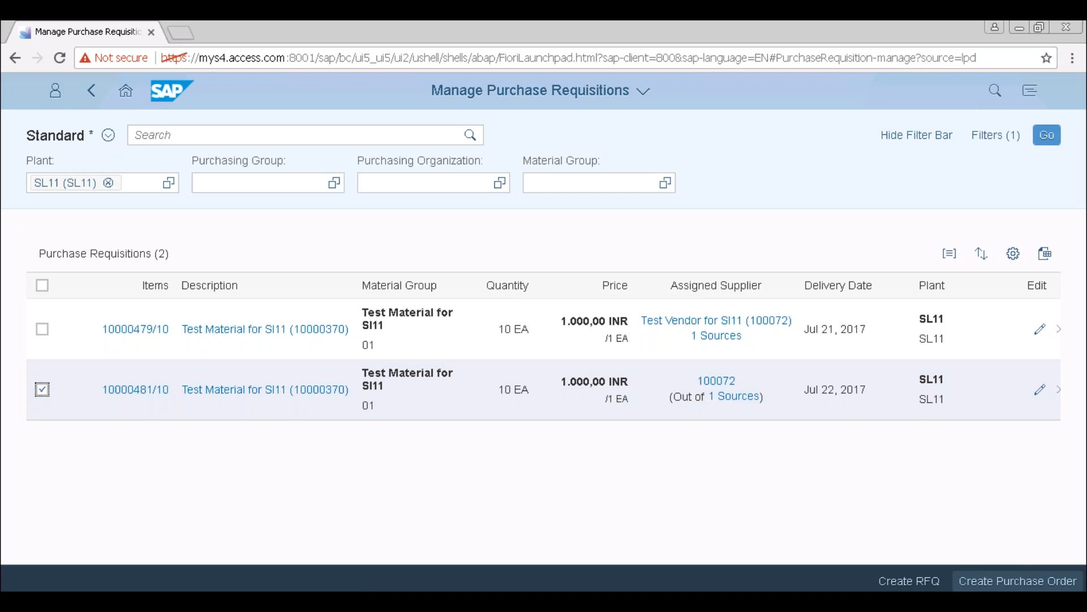
pyautogui.click(1007, 582)
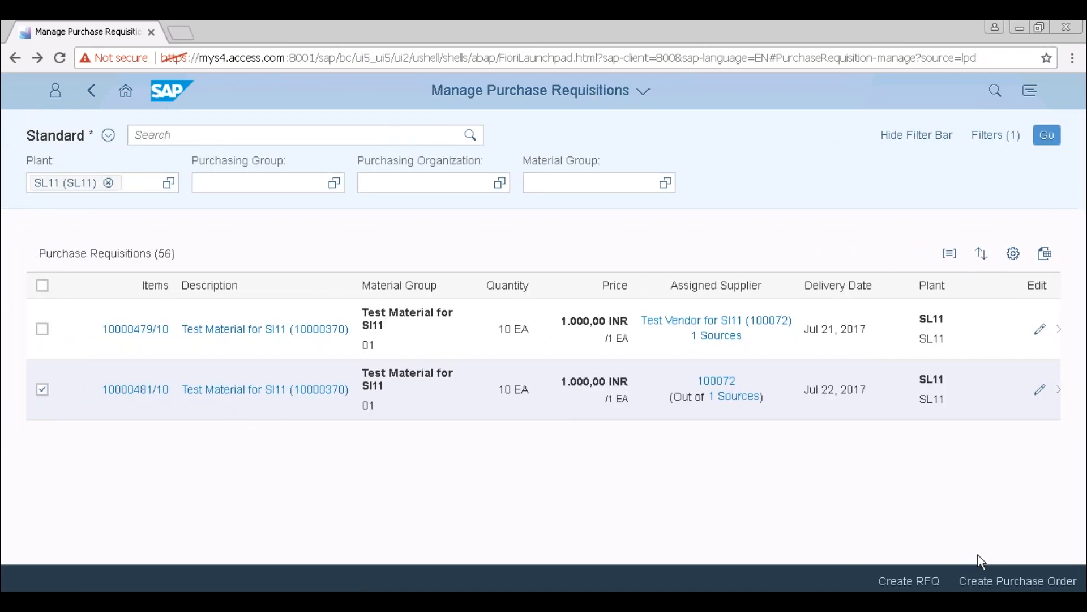
pyautogui.click(1007, 582)
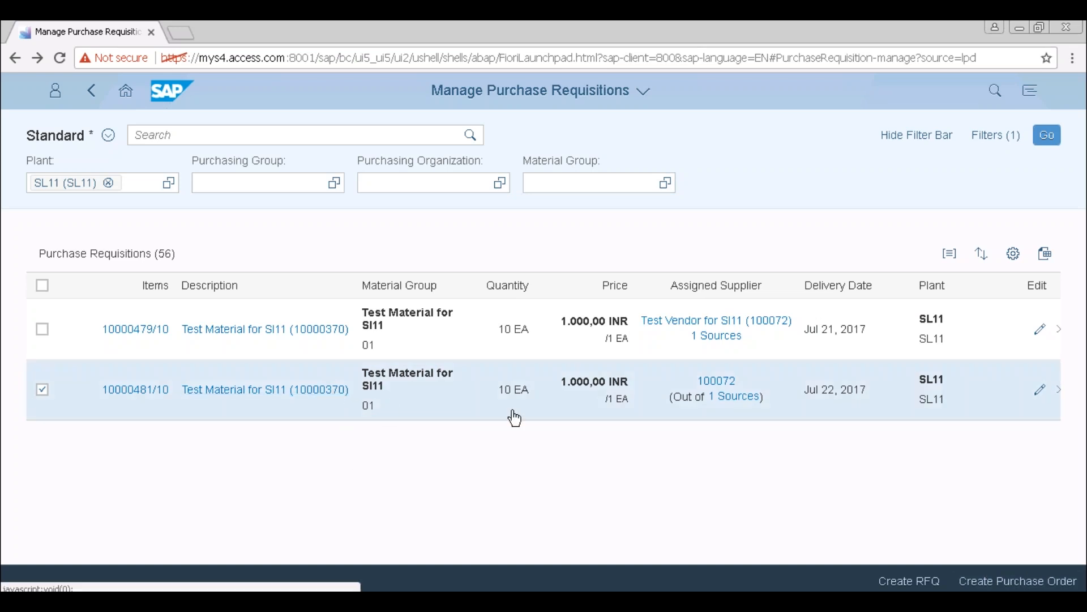
pyautogui.click(1008, 584)
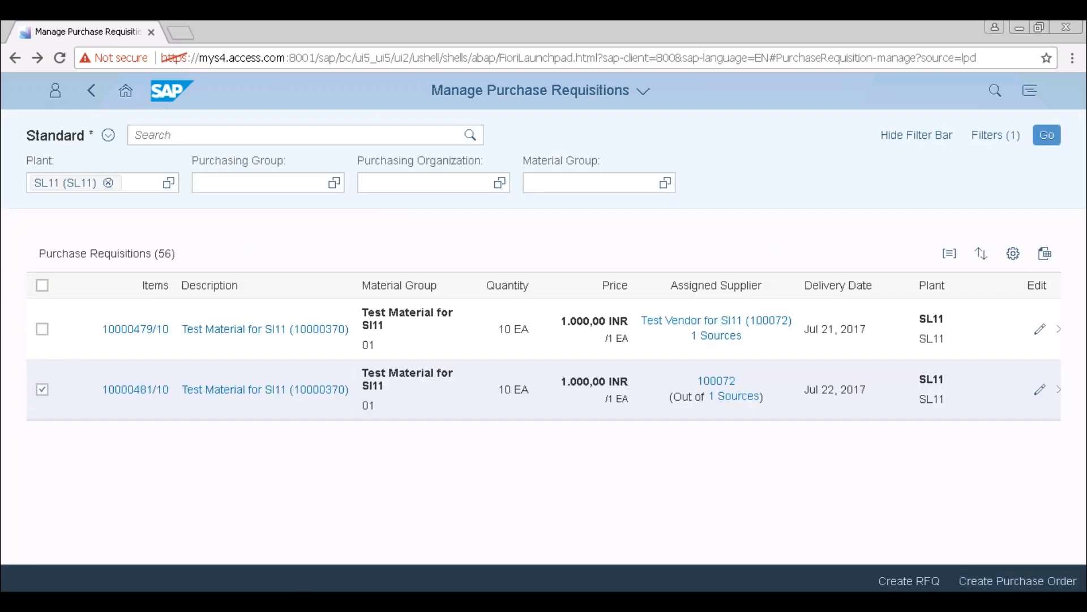
# View the Create Purchase Order Advanced and Create Purchase Order apps from the launchpad, and return to the home page
pyautogui.click(125, 91)
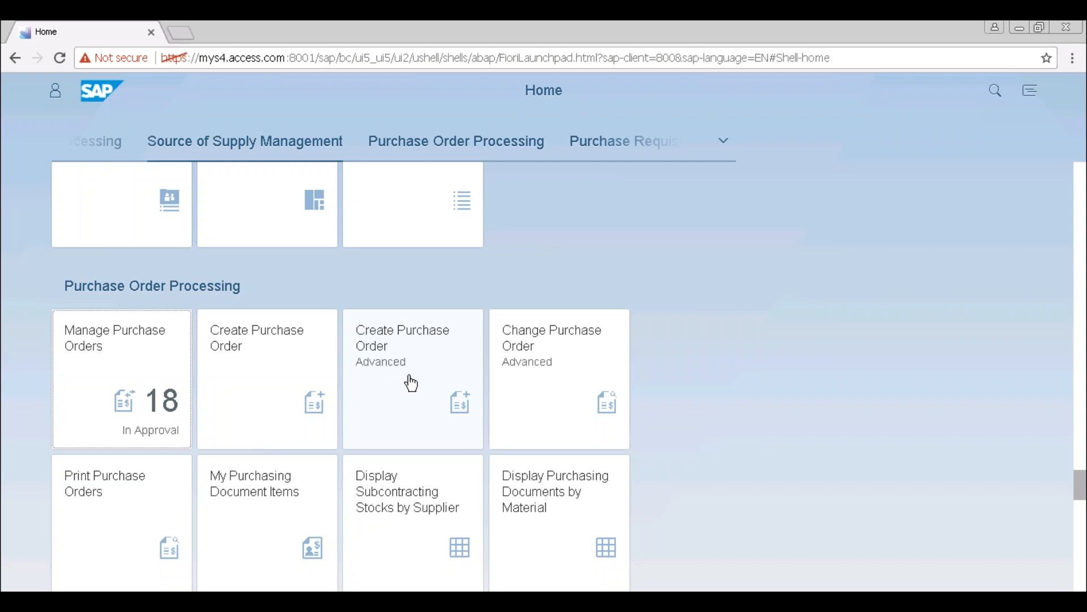
pyautogui.click(411, 383)
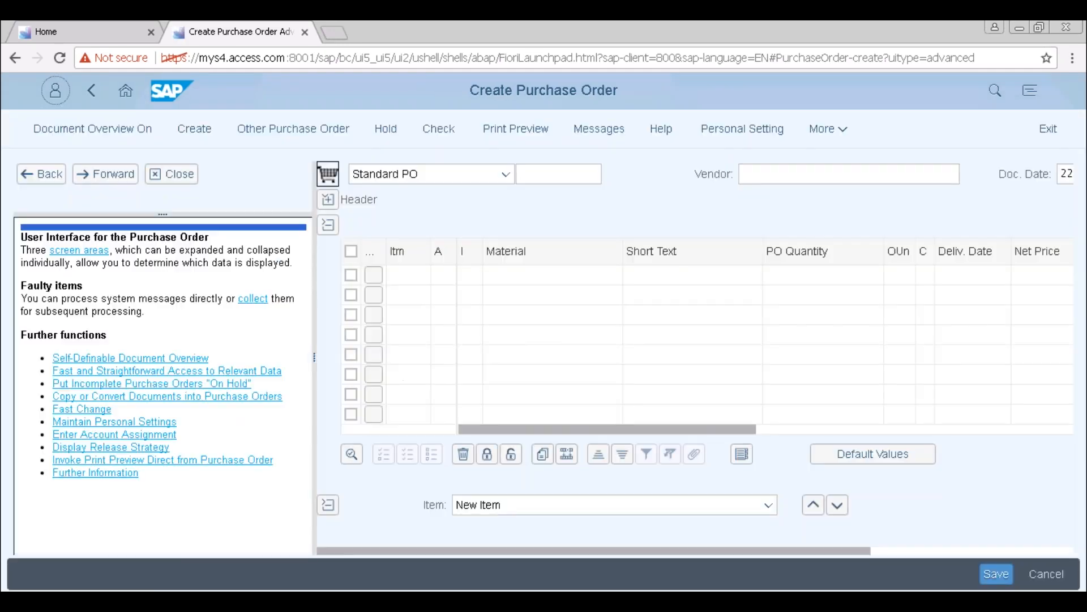
pyautogui.click(306, 33)
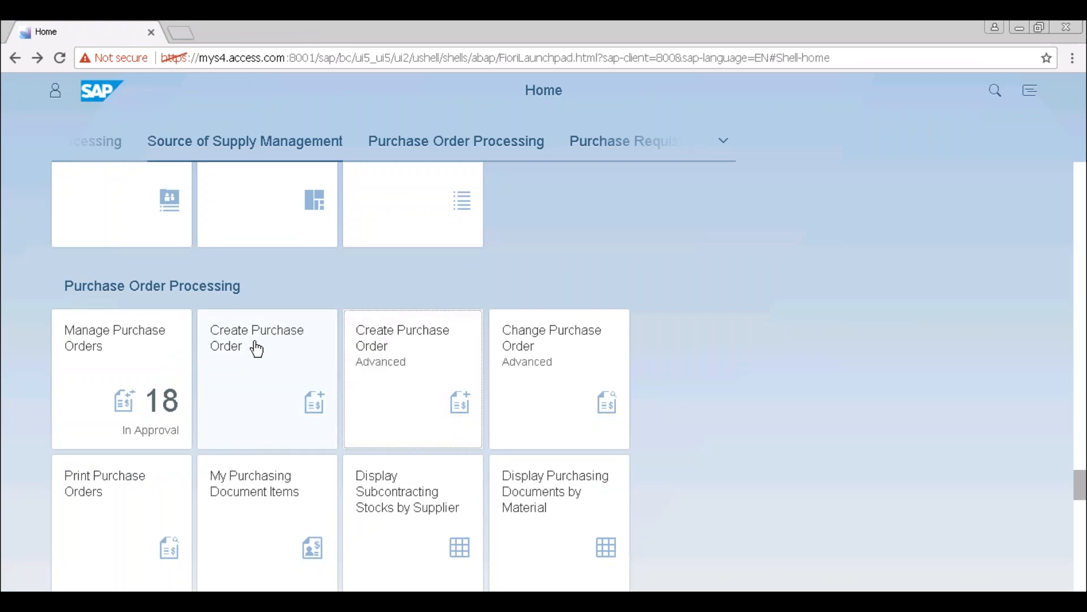
pyautogui.click(266, 396)
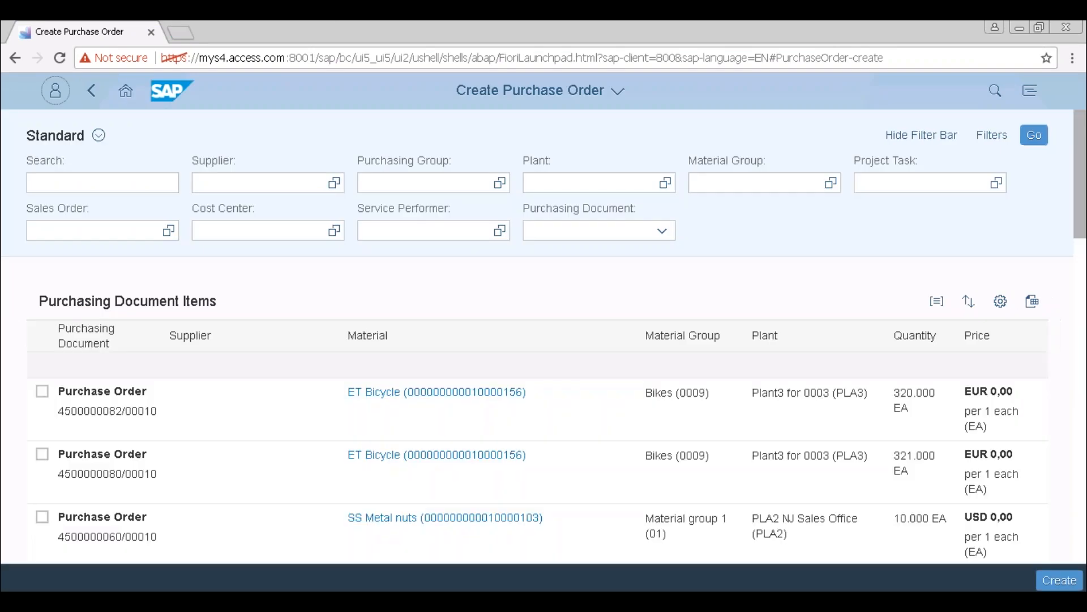
pyautogui.click(113, 183)
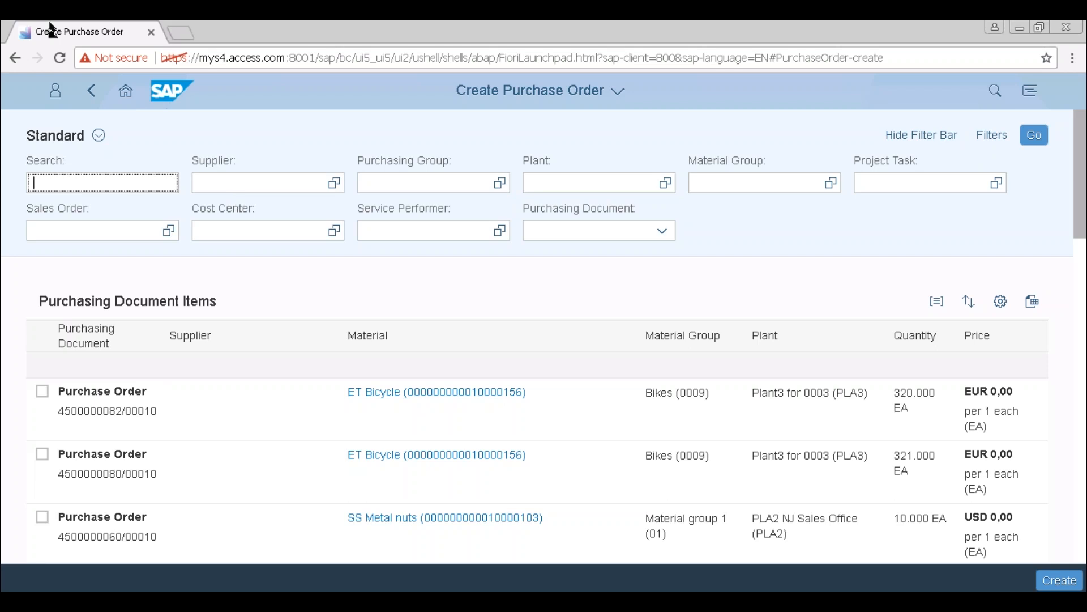
pyautogui.click(126, 92)
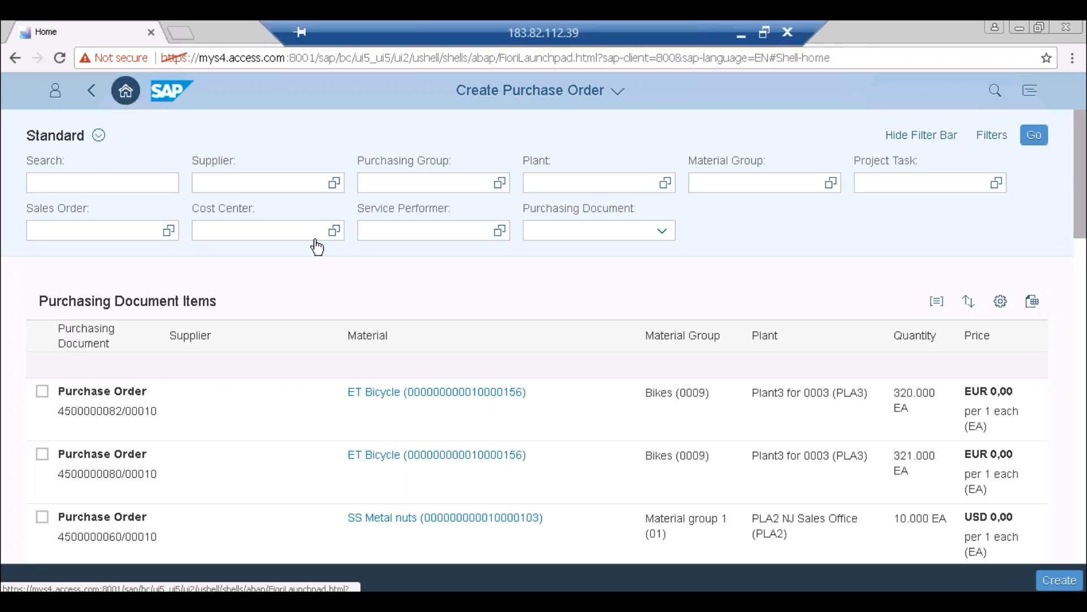
# View the Display Purchase Requisitions and Manage Purchase Requisitions apps under Purchase Requisition Processing, returning to the home page after each
pyautogui.scroll(5, 420, 375)
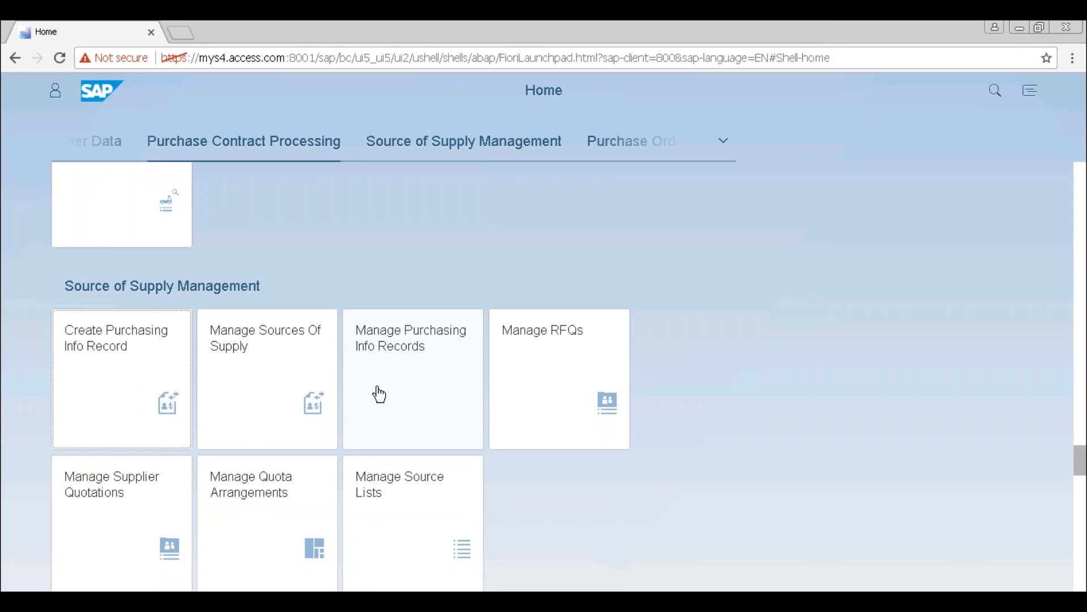
pyautogui.scroll(4, 380, 395)
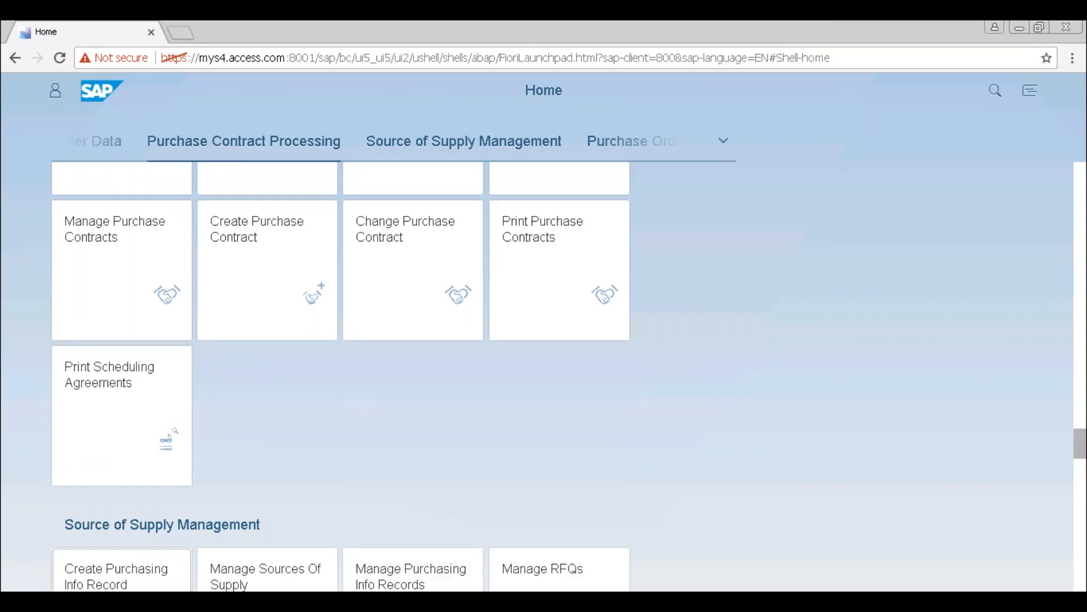
pyautogui.scroll(5, 340, 374)
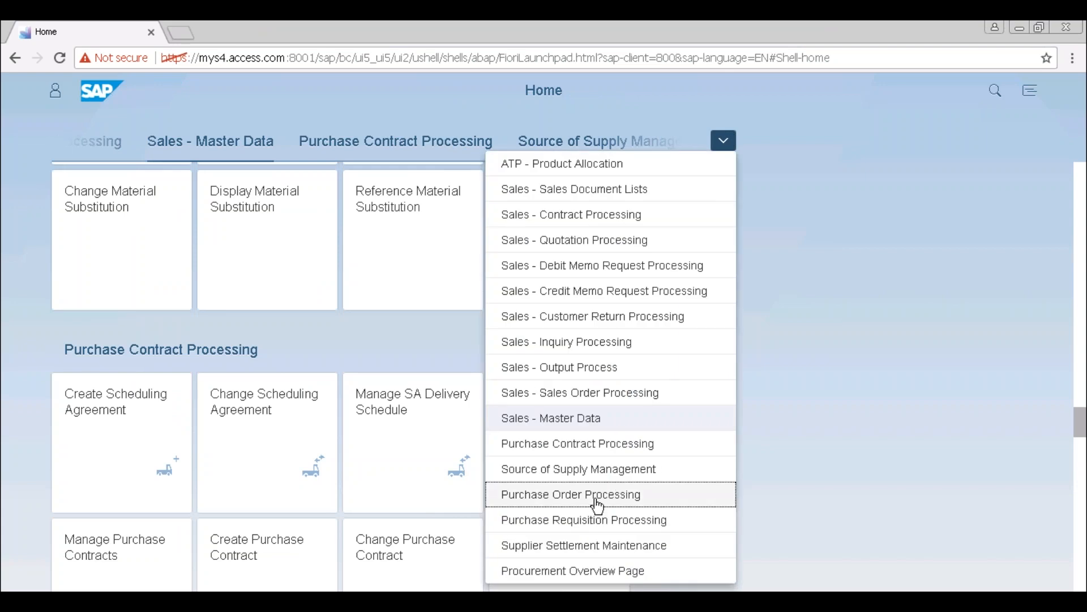
pyautogui.click(594, 502)
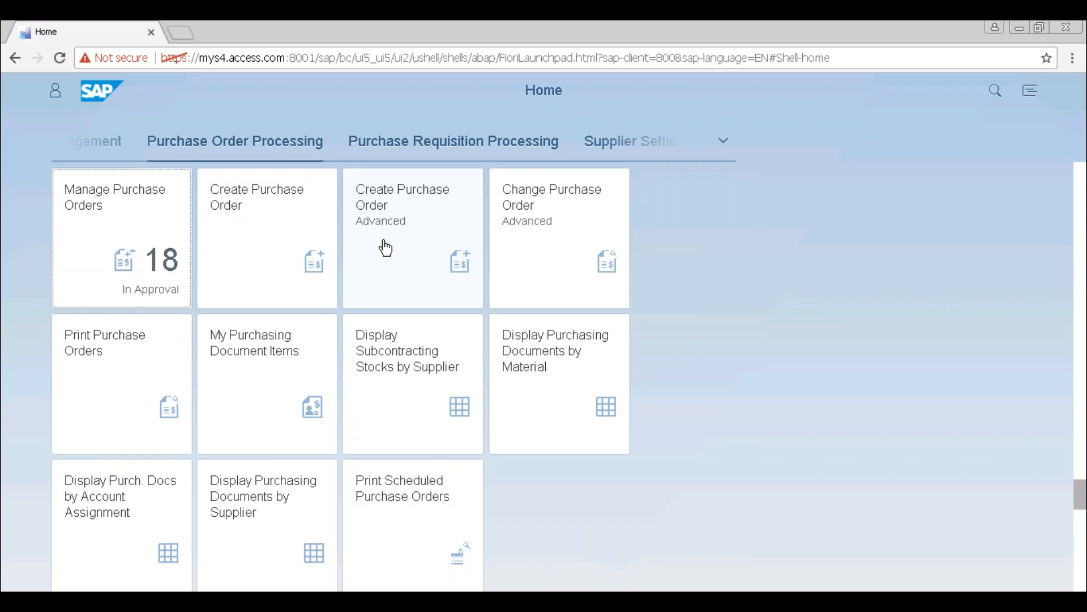
pyautogui.scroll(-3, 368, 328)
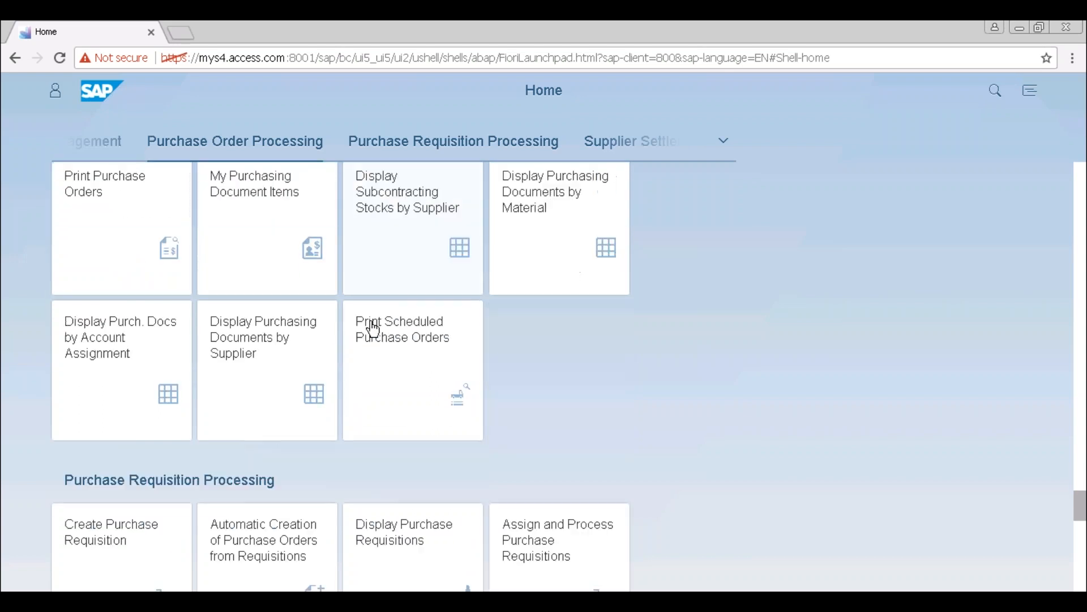
pyautogui.scroll(-3, 372, 328)
pyautogui.scroll(-1, 373, 328)
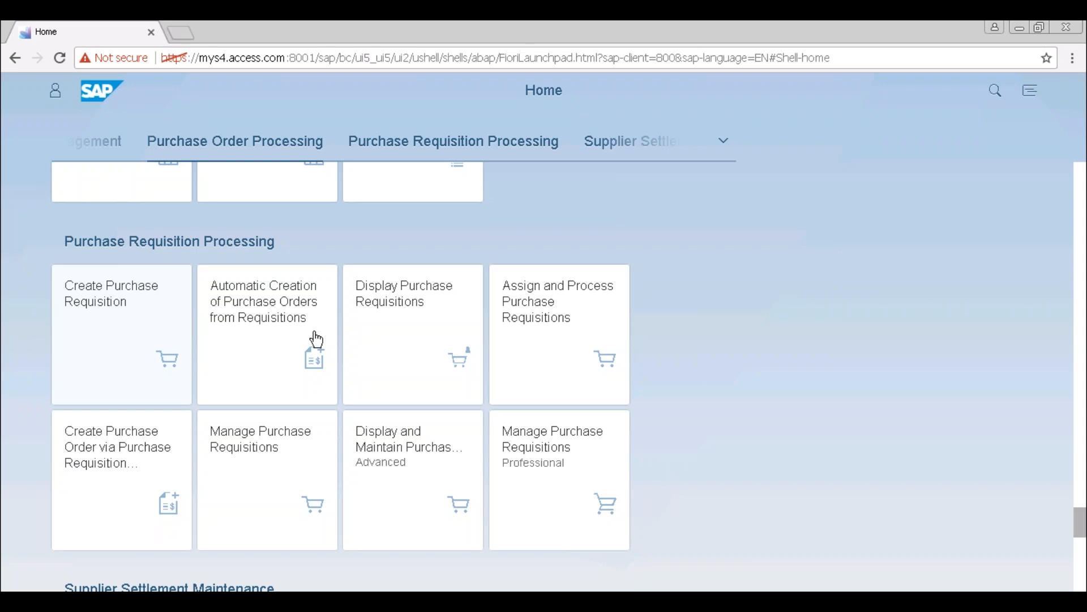
pyautogui.click(411, 327)
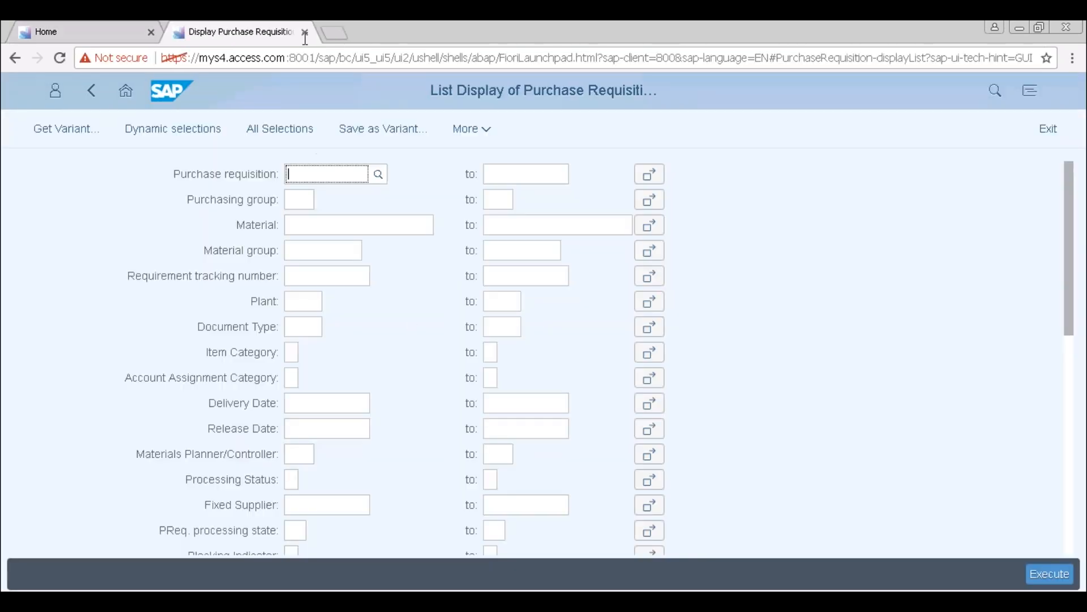
pyautogui.click(304, 34)
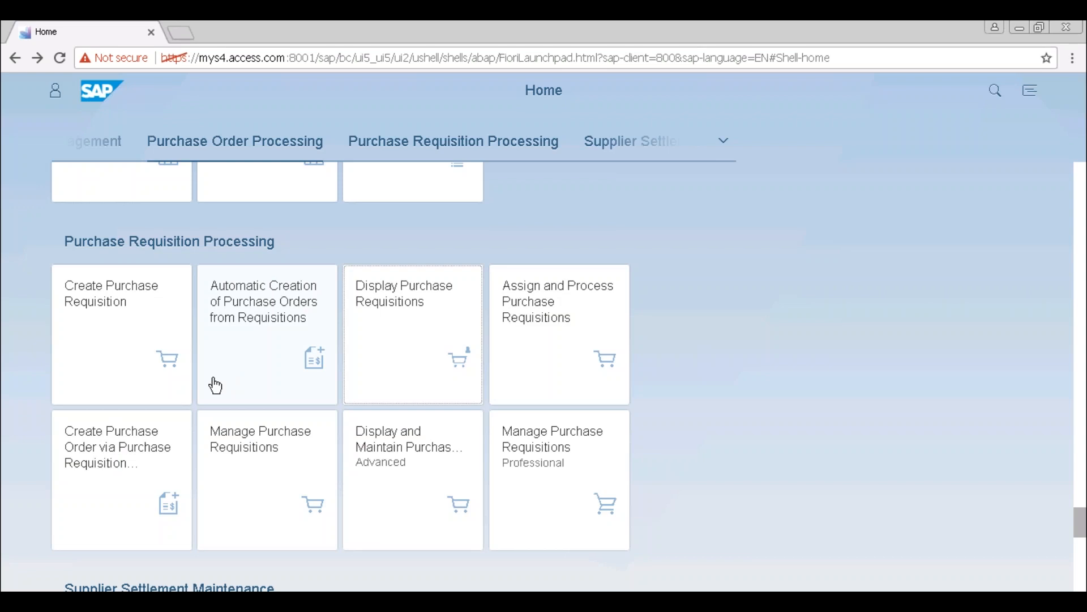
pyautogui.click(256, 464)
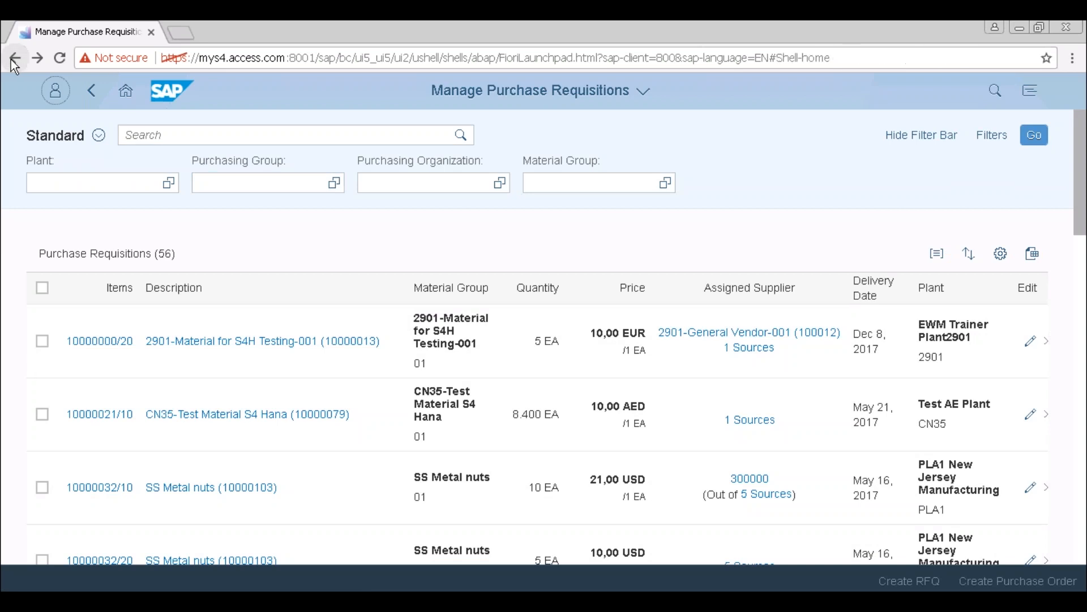
pyautogui.click(15, 58)
# Open the Professional version of Manage Purchase Requisitions from the launchpad and look through its requisition list
pyautogui.scroll(5, 283, 432)
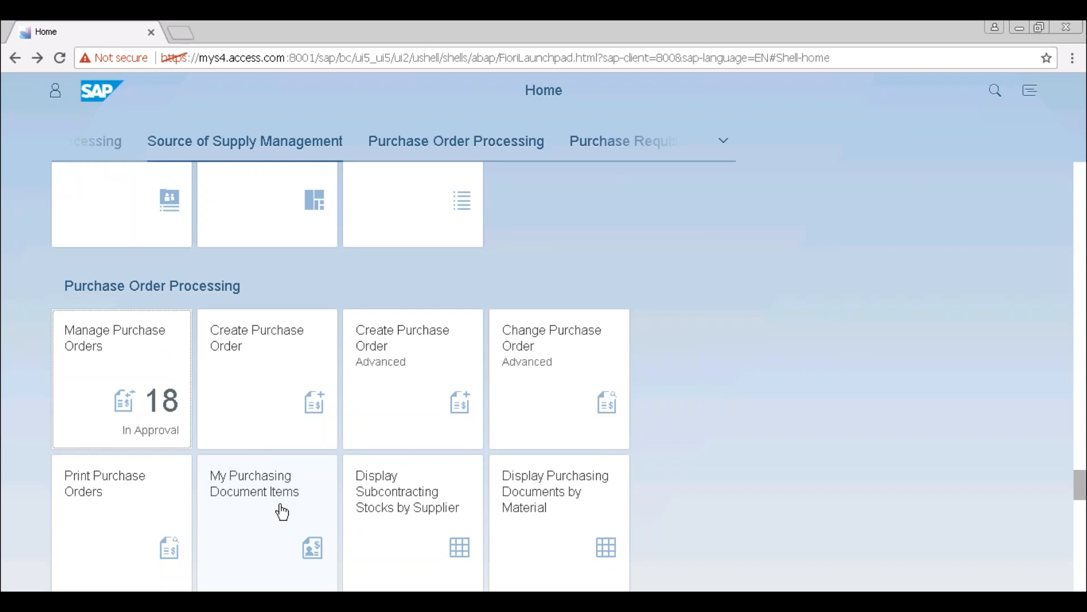
pyautogui.scroll(-1, 499, 481)
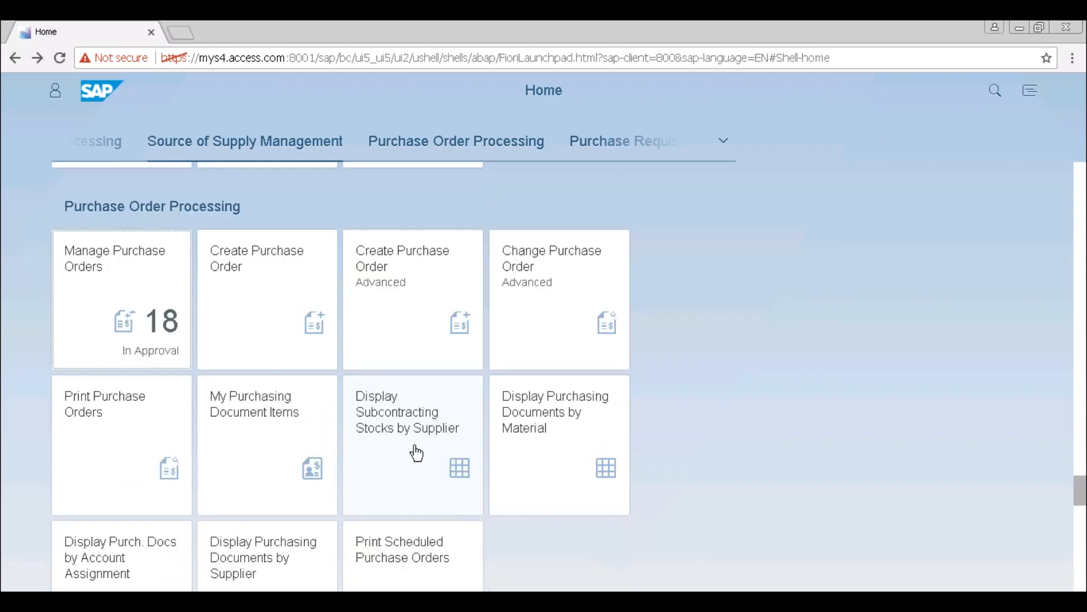
pyautogui.scroll(2, 417, 453)
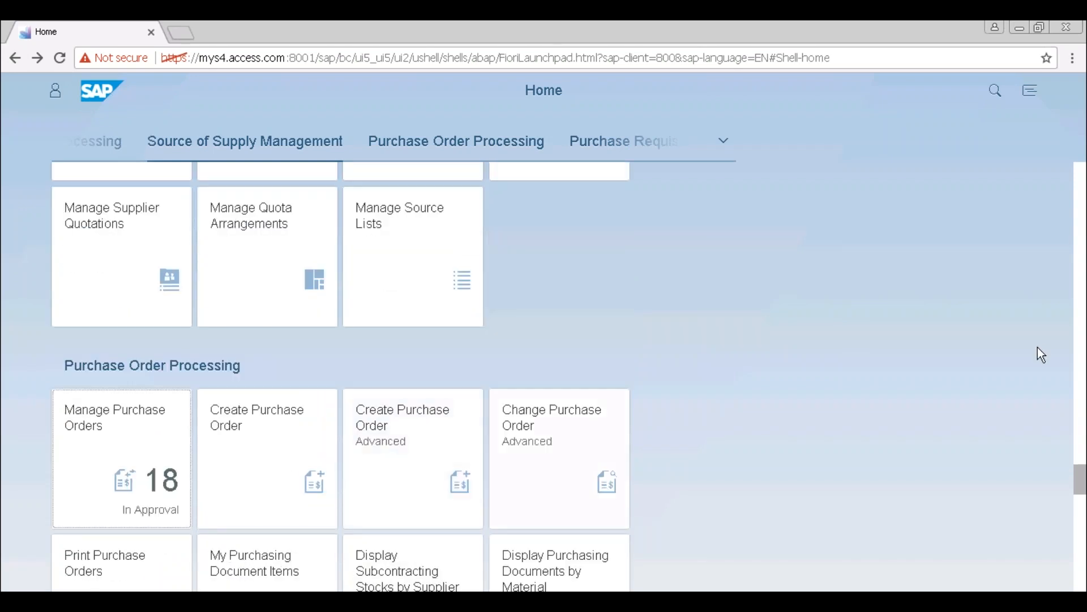
pyautogui.scroll(-5, 1083, 537)
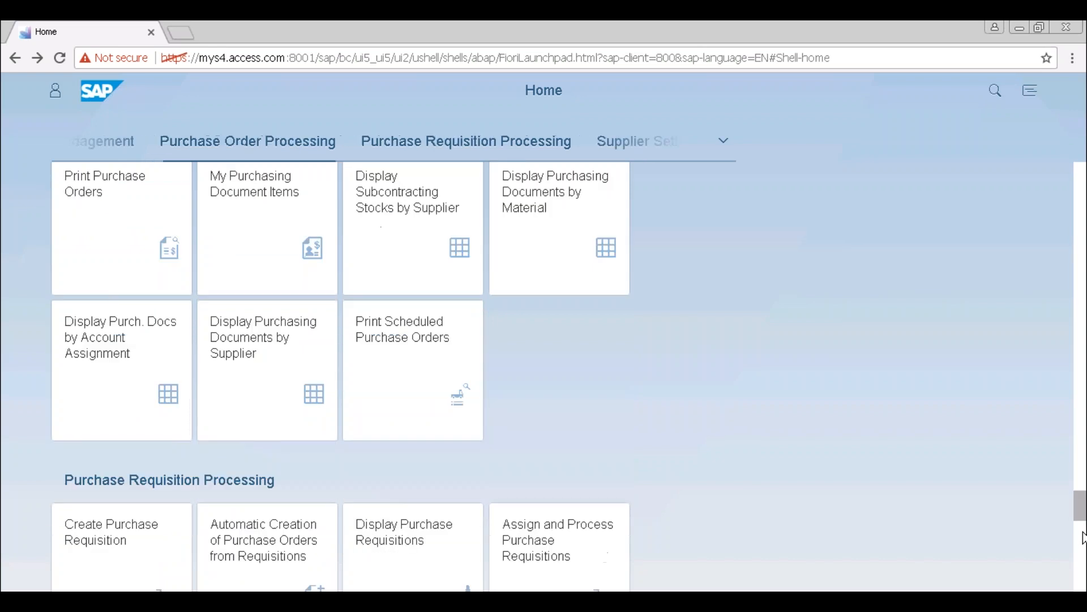
pyautogui.scroll(-2, 559, 471)
pyautogui.scroll(-1, 559, 471)
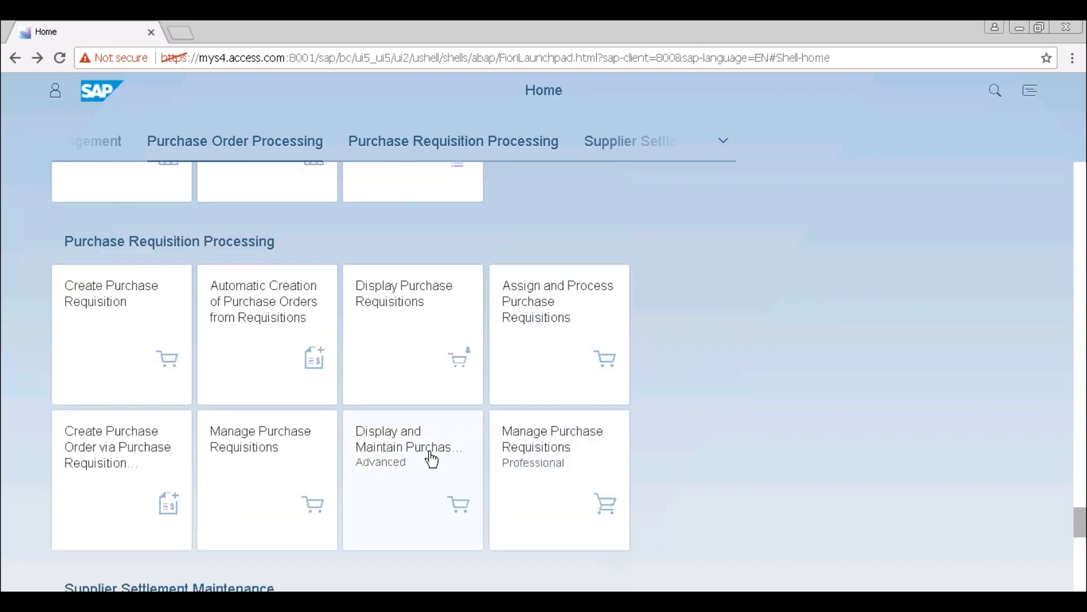
pyautogui.click(557, 481)
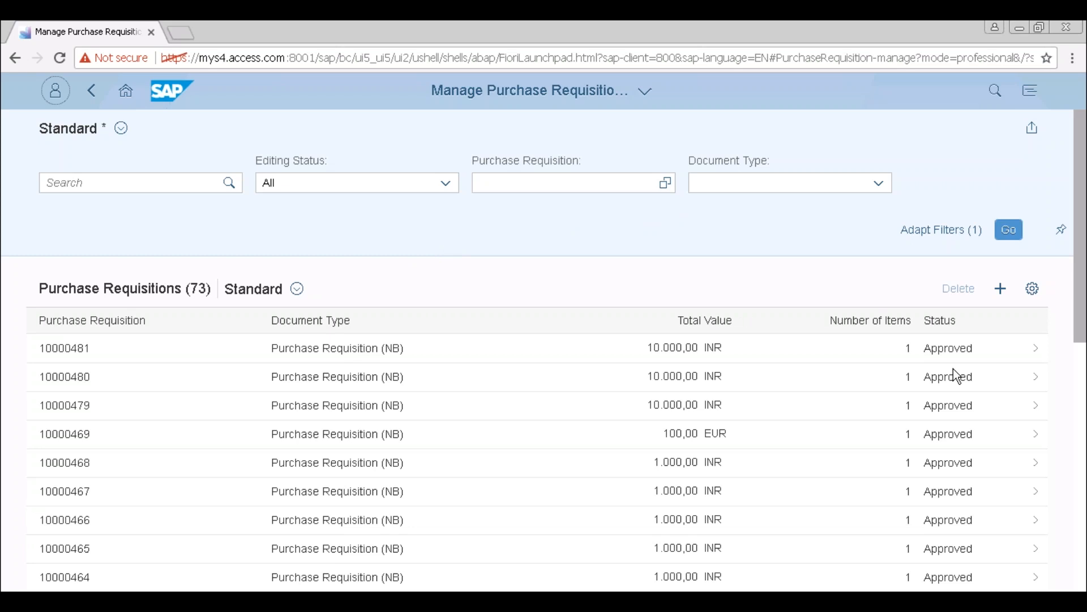
pyautogui.click(1081, 398)
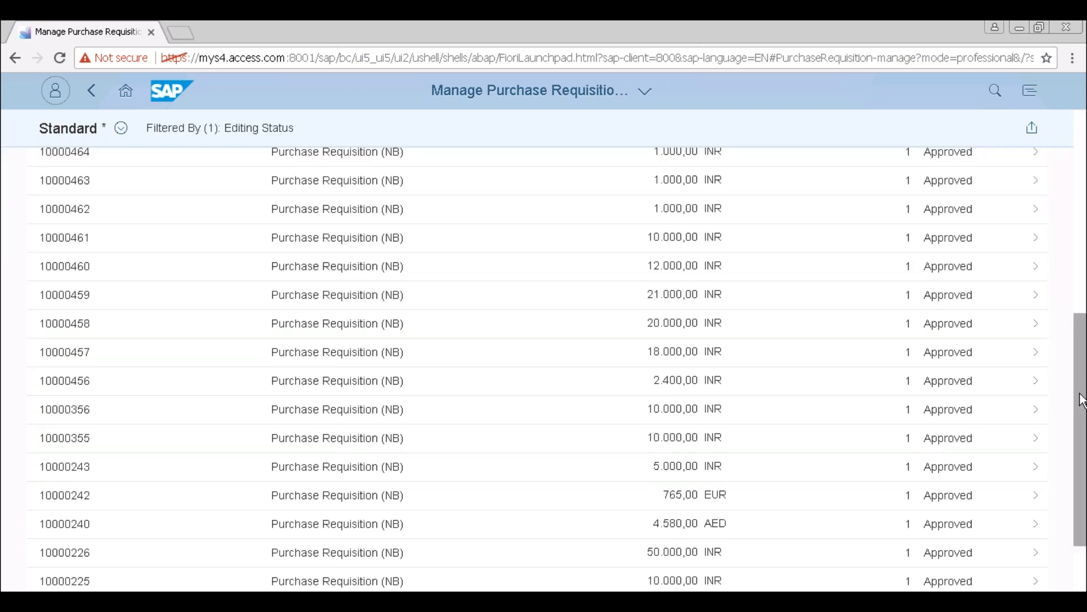
pyautogui.scroll(5, 1081, 399)
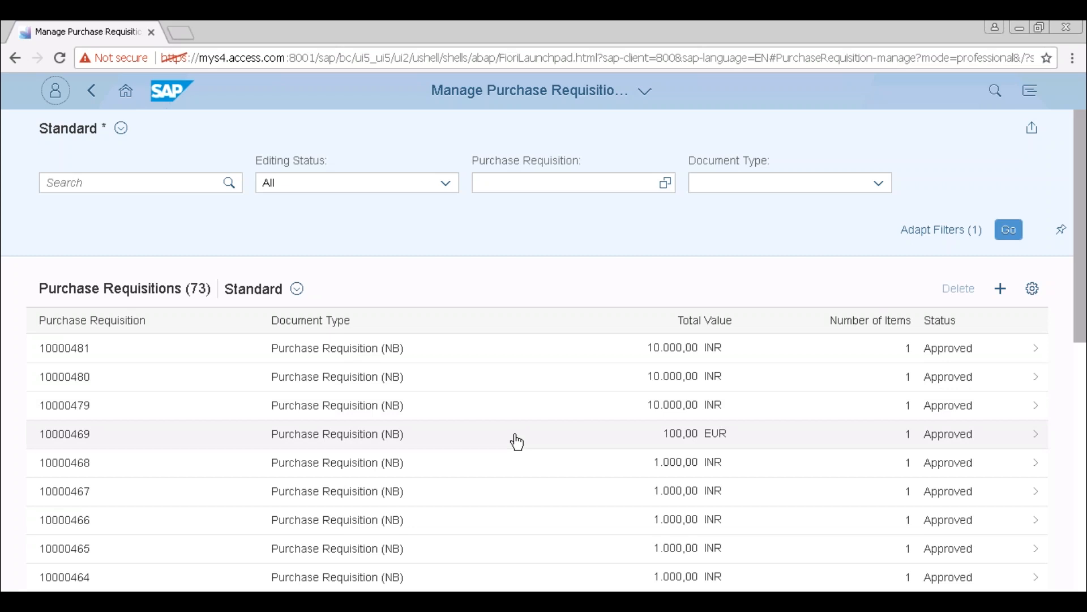
# Return to the launchpad home page and open the Create Purchase Order app under Purchase Order Processing
pyautogui.click(125, 91)
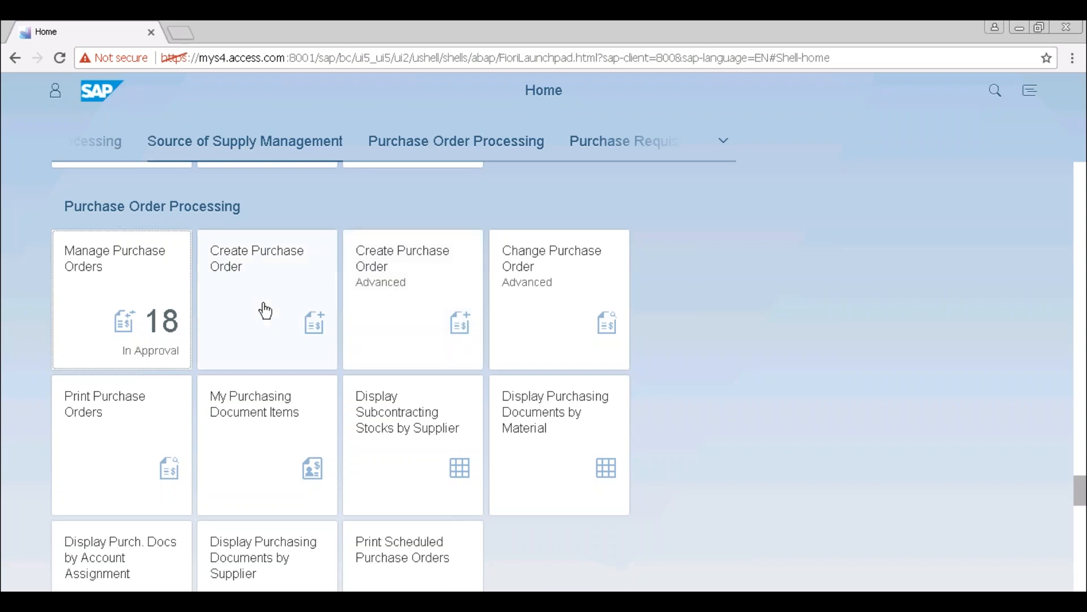
pyautogui.scroll(-3, 451, 406)
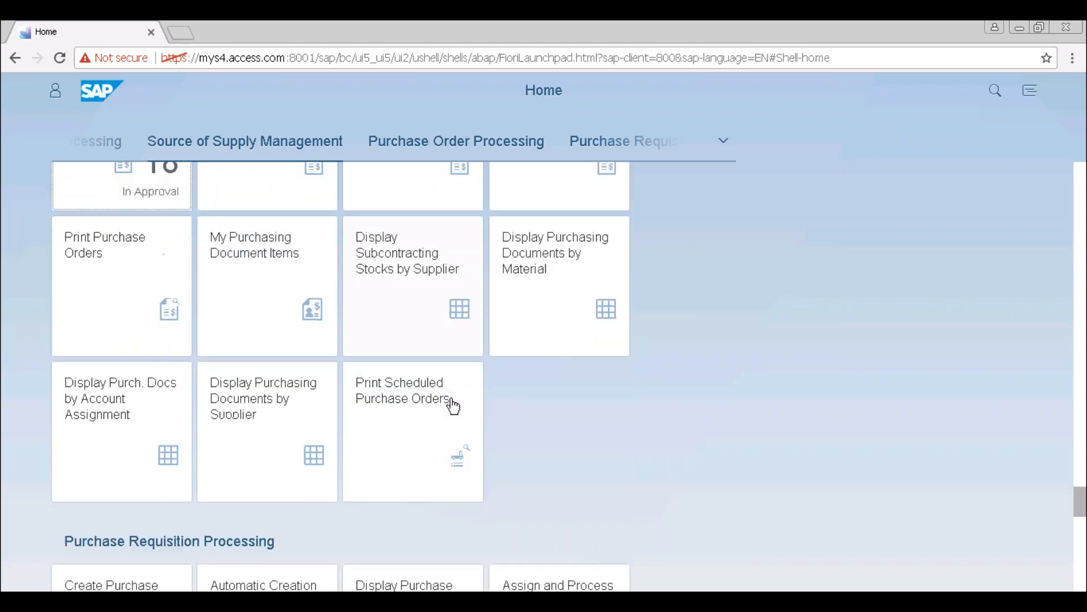
pyautogui.scroll(-6, 453, 407)
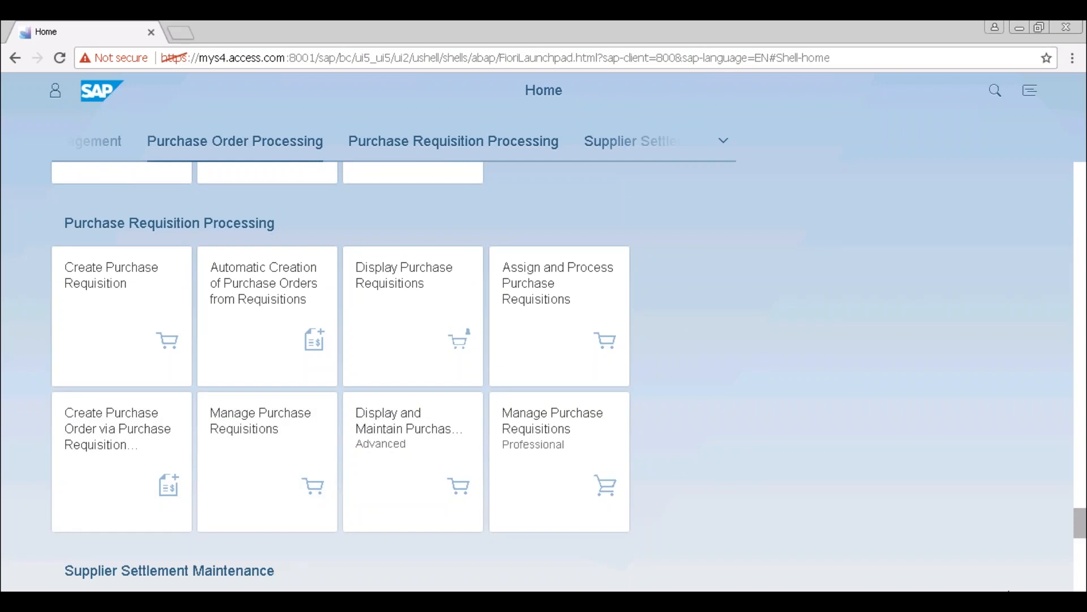
pyautogui.scroll(5, 505, 513)
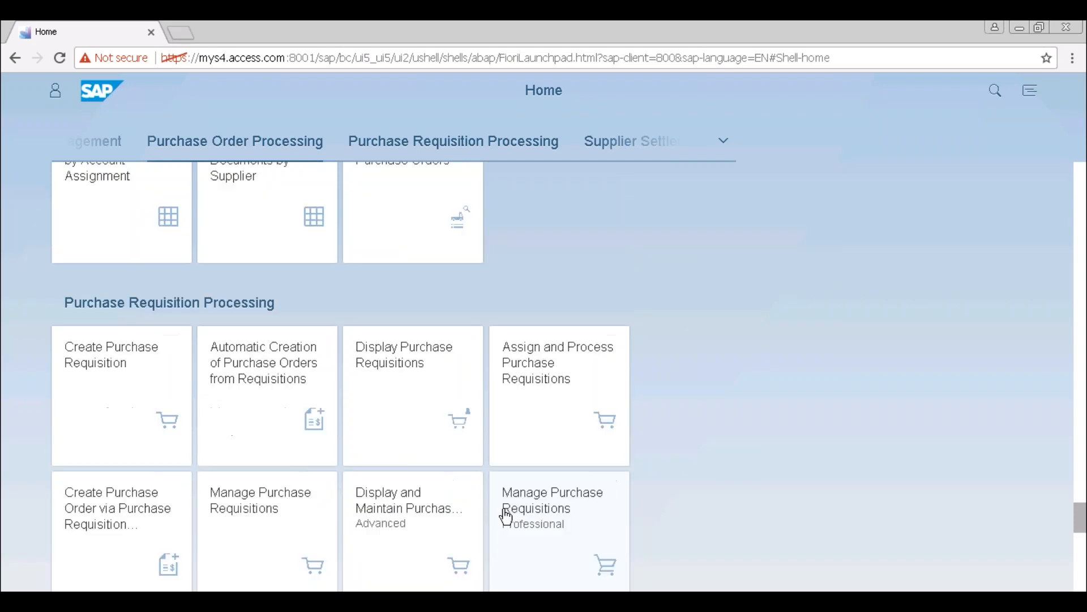
pyautogui.scroll(3, 504, 515)
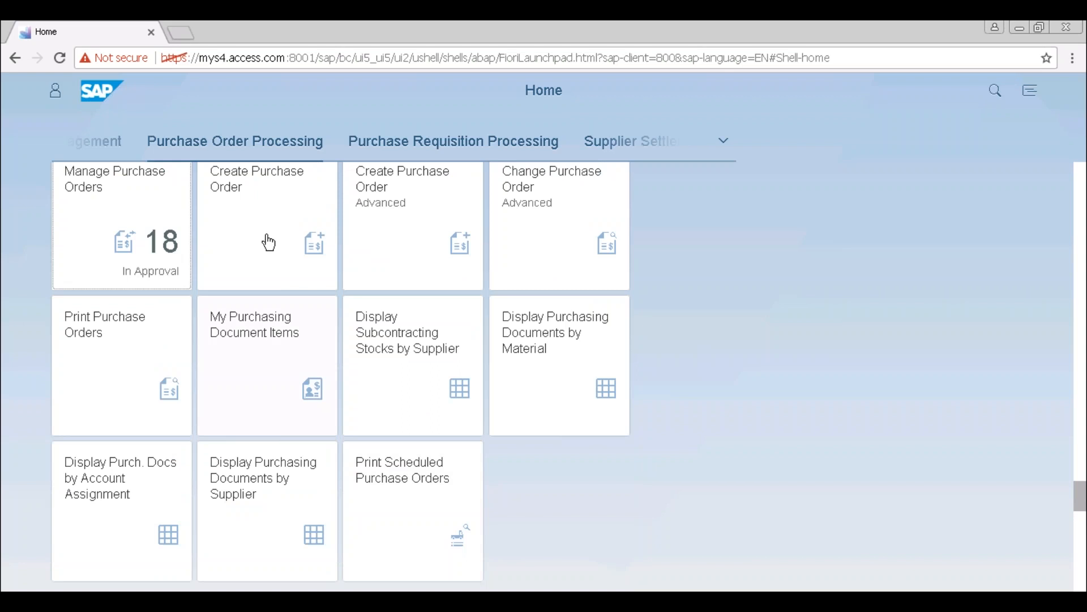
pyautogui.click(269, 243)
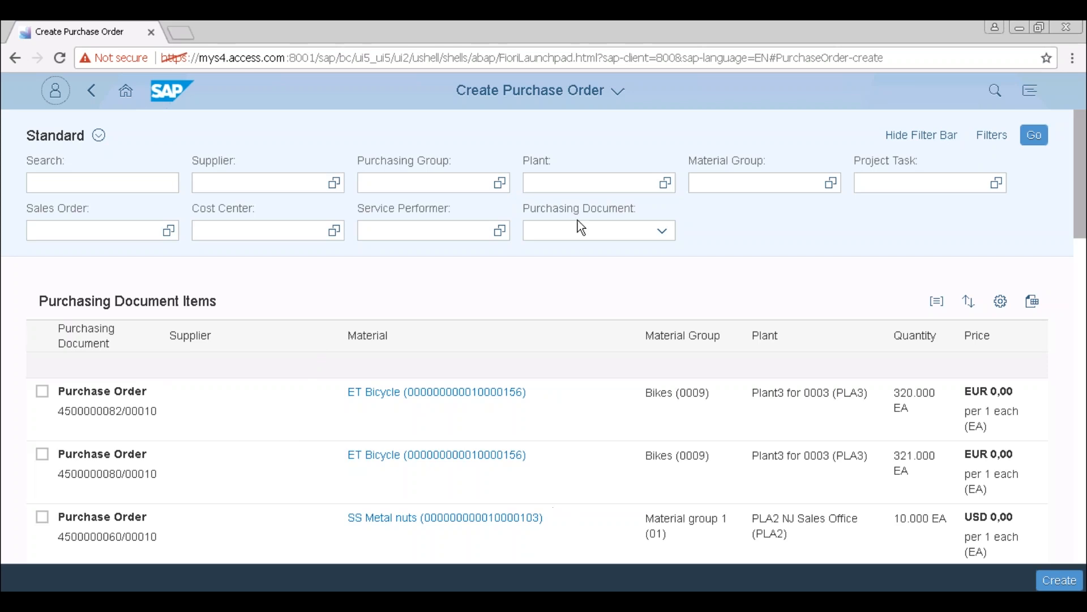
# Select the first ET Bicycle purchase order item and open the value list for the Supplier filter
pyautogui.click(225, 183)
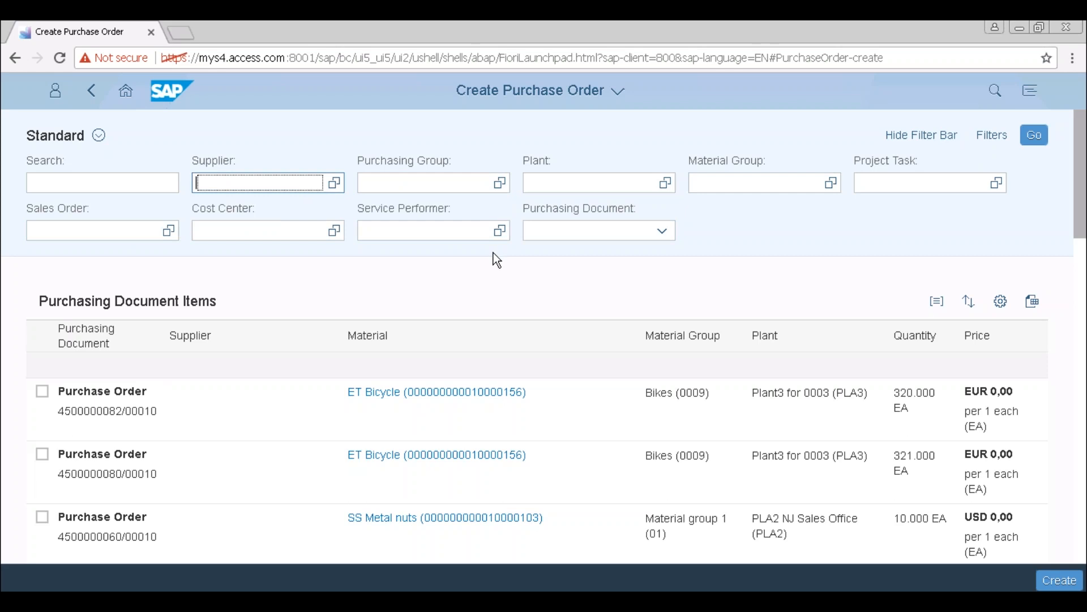
pyautogui.click(42, 391)
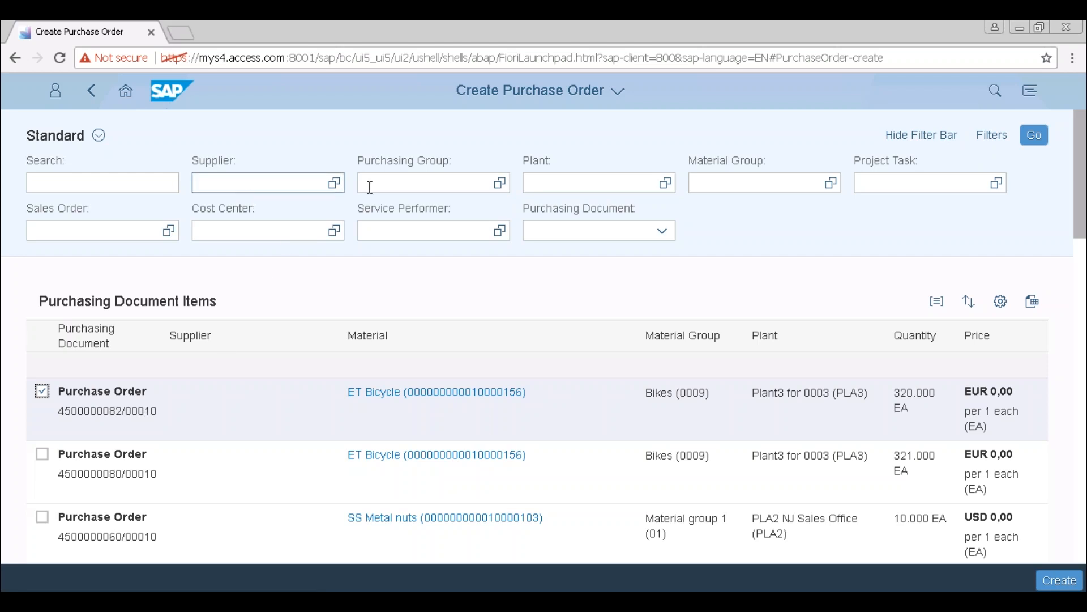
pyautogui.click(252, 183)
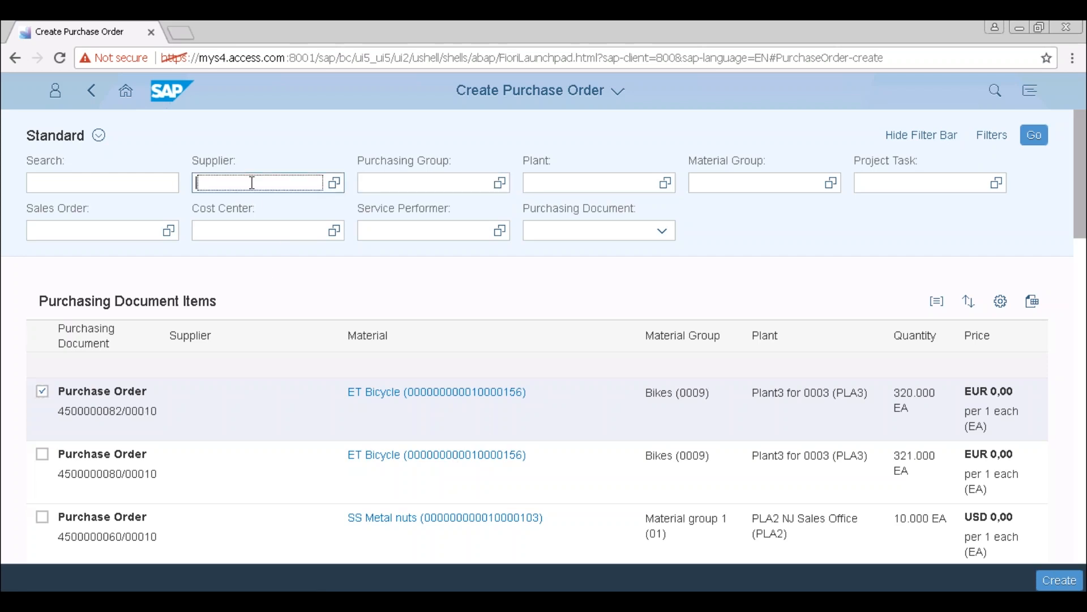
pyautogui.click(335, 183)
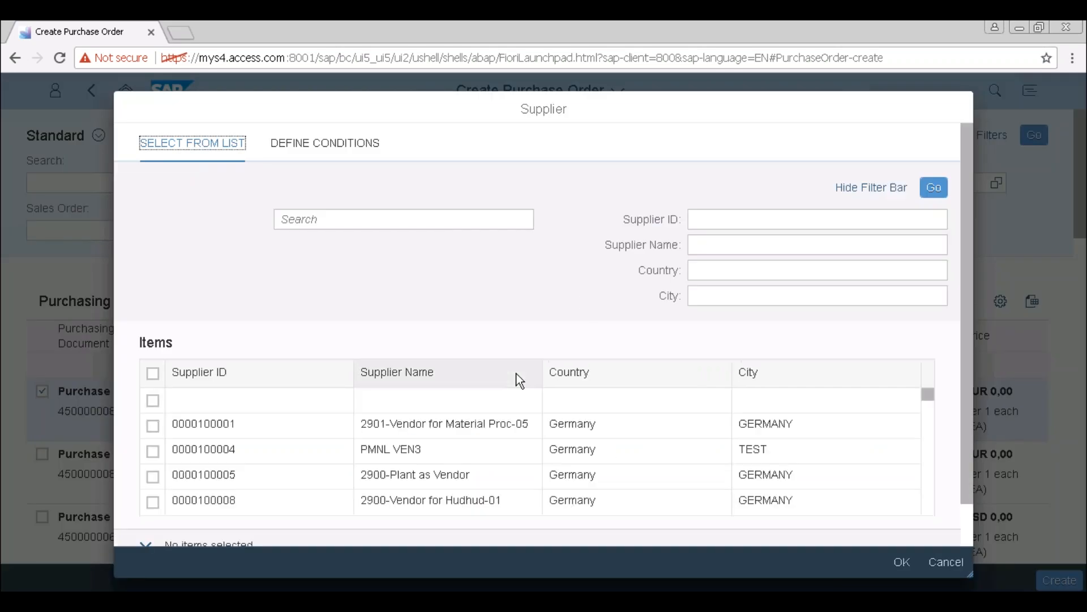
# Try to find the supplier by the name *SL11*, and clear the name filter to list all suppliers
pyautogui.click(724, 220)
pyautogui.click(720, 244)
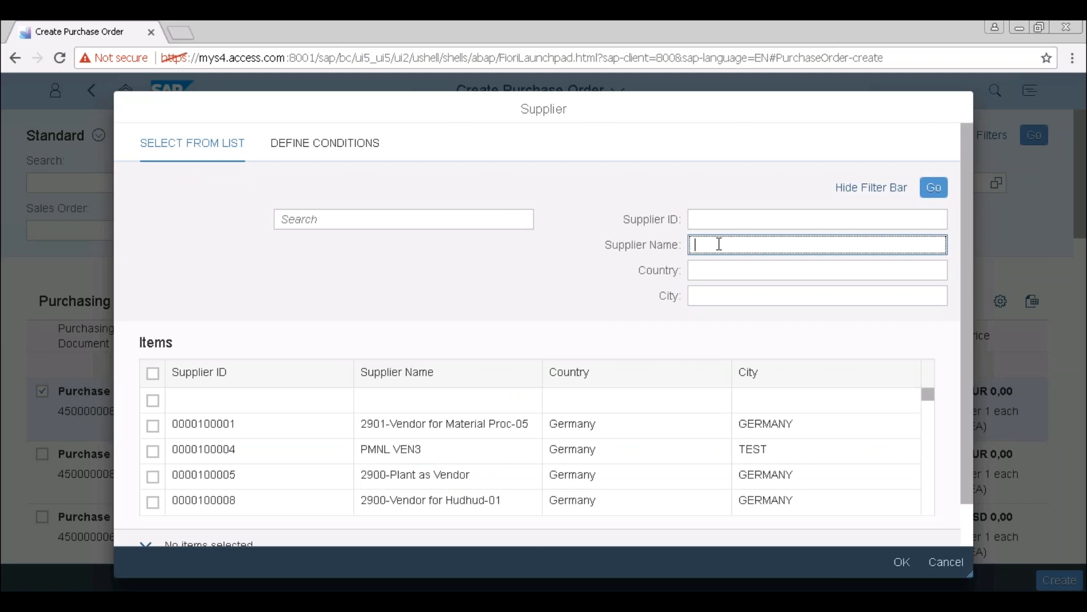
pyautogui.write('*SL11*')
pyautogui.click(934, 188)
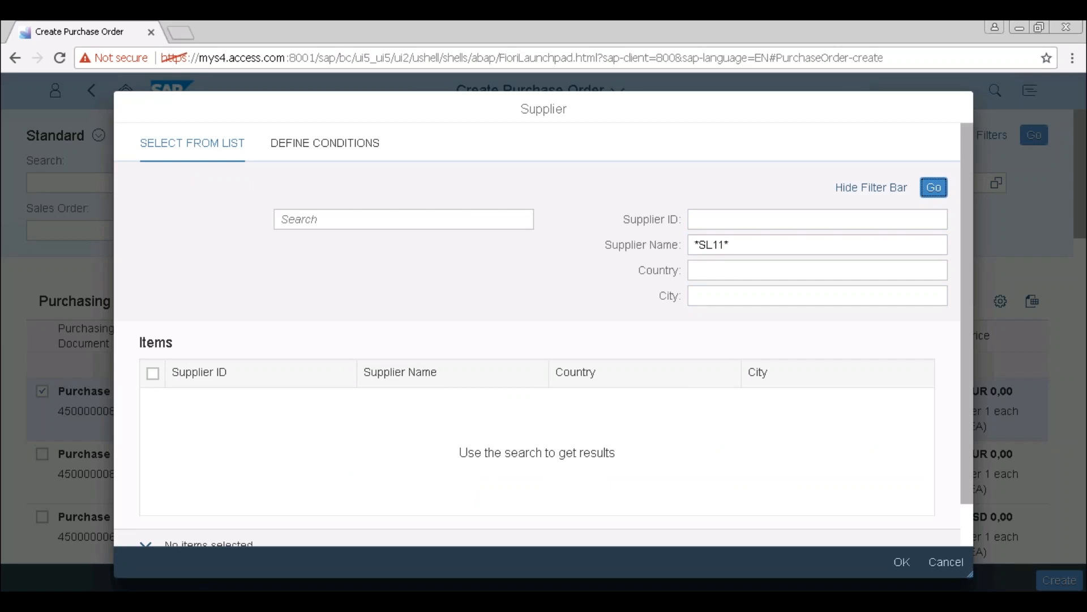
pyautogui.click(759, 244)
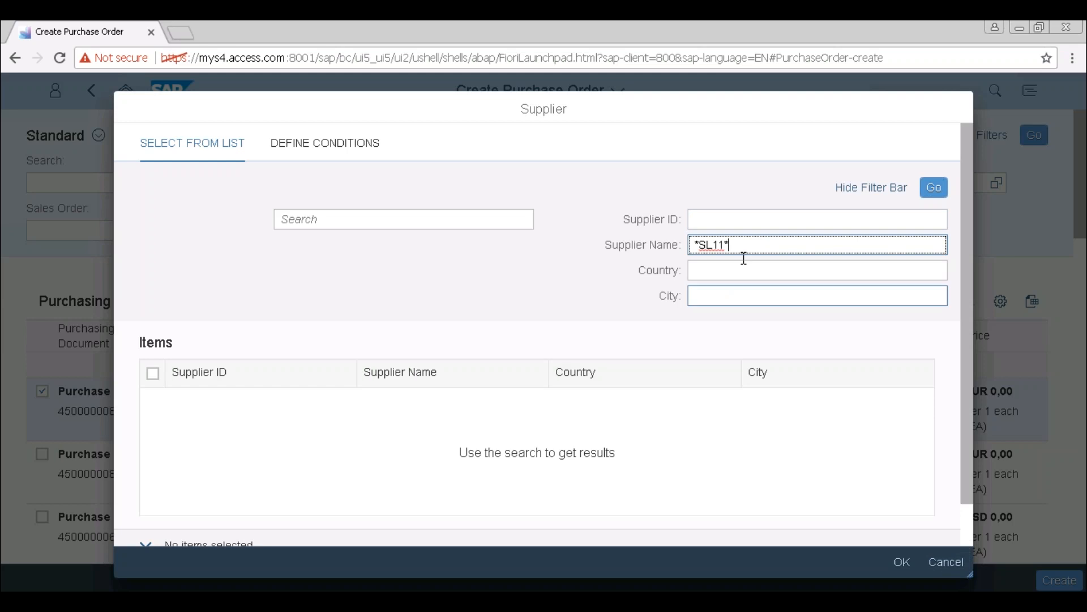
pyautogui.click(722, 245)
pyautogui.press('BackSpace')
pyautogui.press('BackSpace')
pyautogui.press('BackSpace')
pyautogui.press('BackSpace')
pyautogui.press('BackSpace')
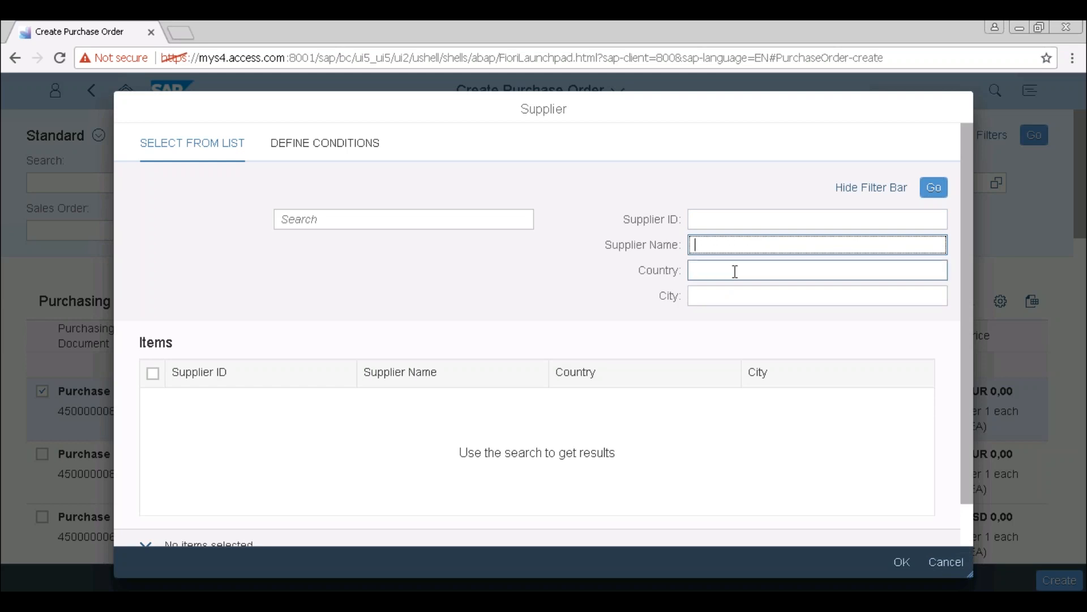
pyautogui.click(934, 188)
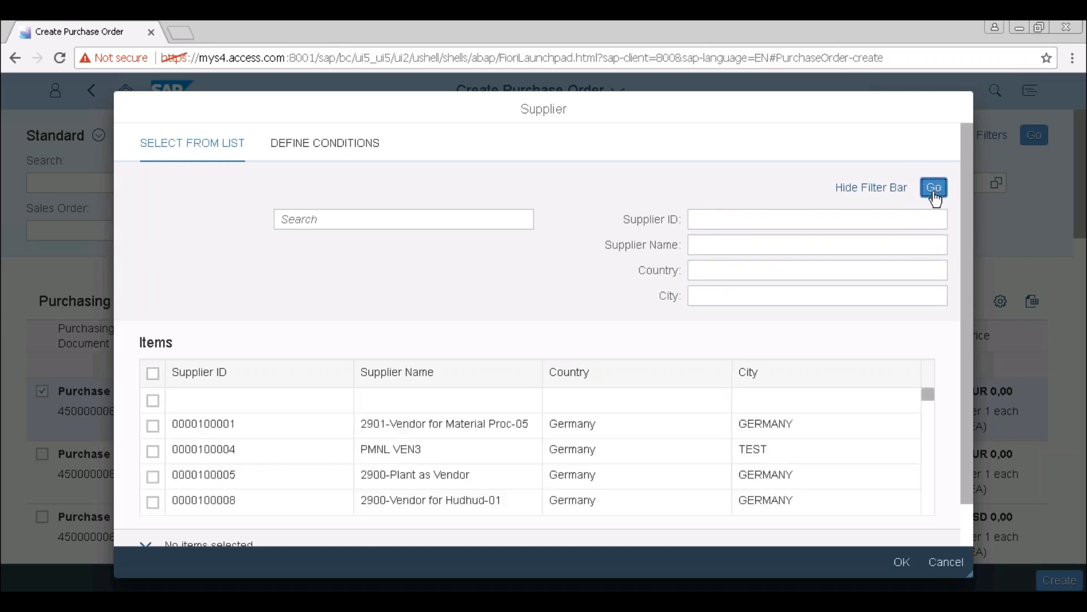
# Choose the supplier Test Vendor for Sl11 from the list and apply it as the filter for the purchasing document items
pyautogui.scroll(-15, 472, 436)
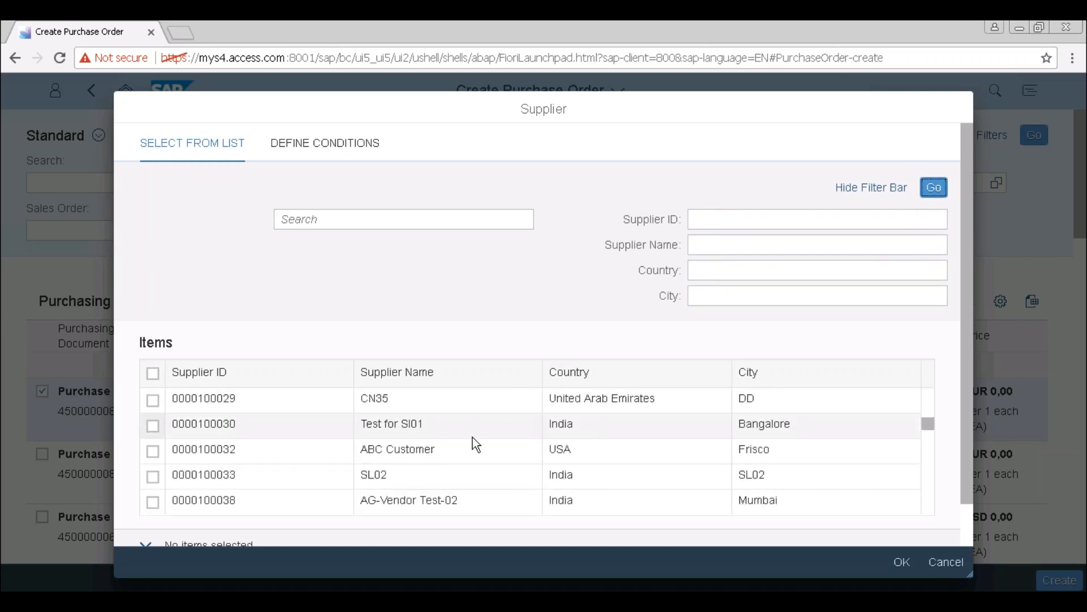
pyautogui.scroll(-1, 472, 445)
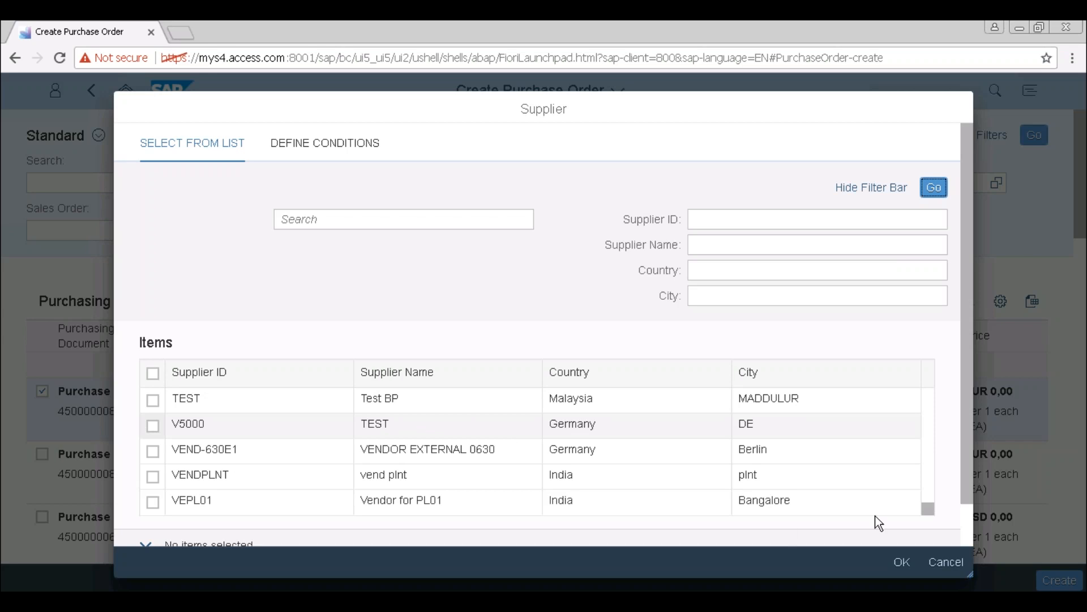
pyautogui.click(930, 466)
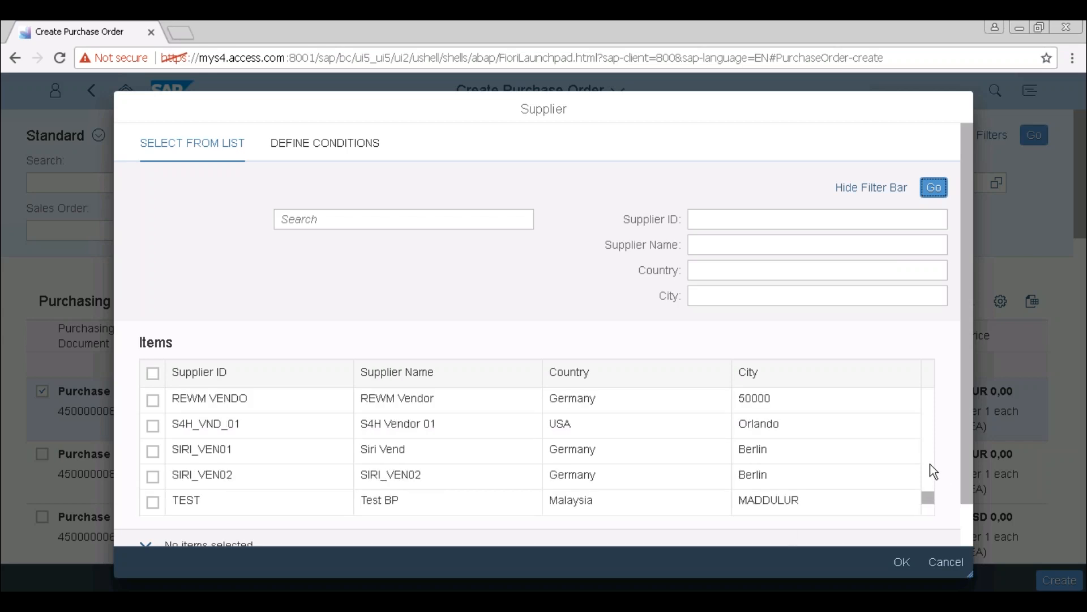
pyautogui.click(931, 462)
pyautogui.click(930, 457)
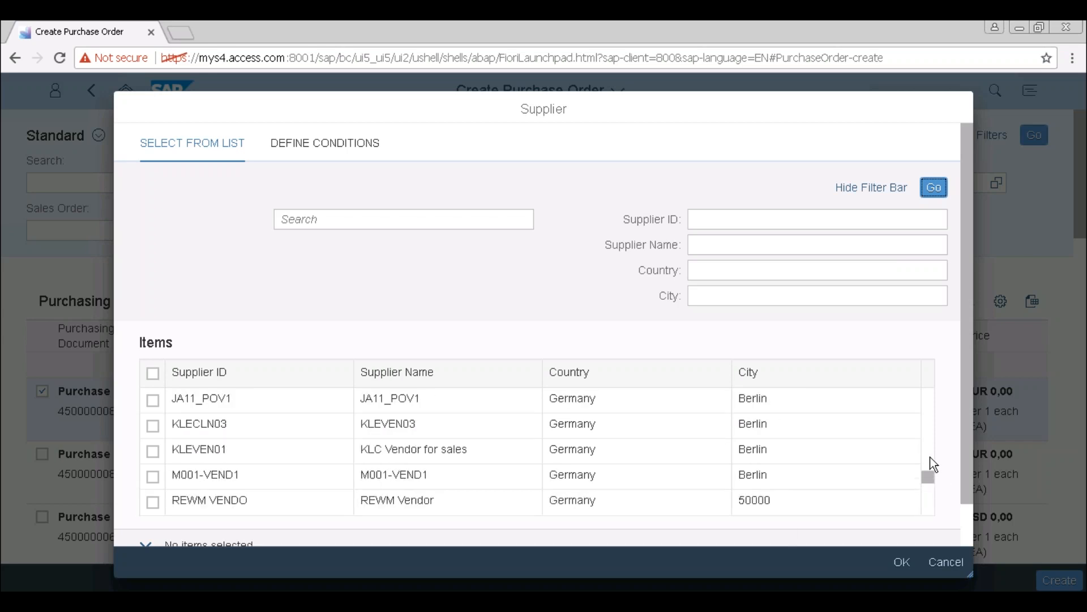
pyautogui.click(930, 451)
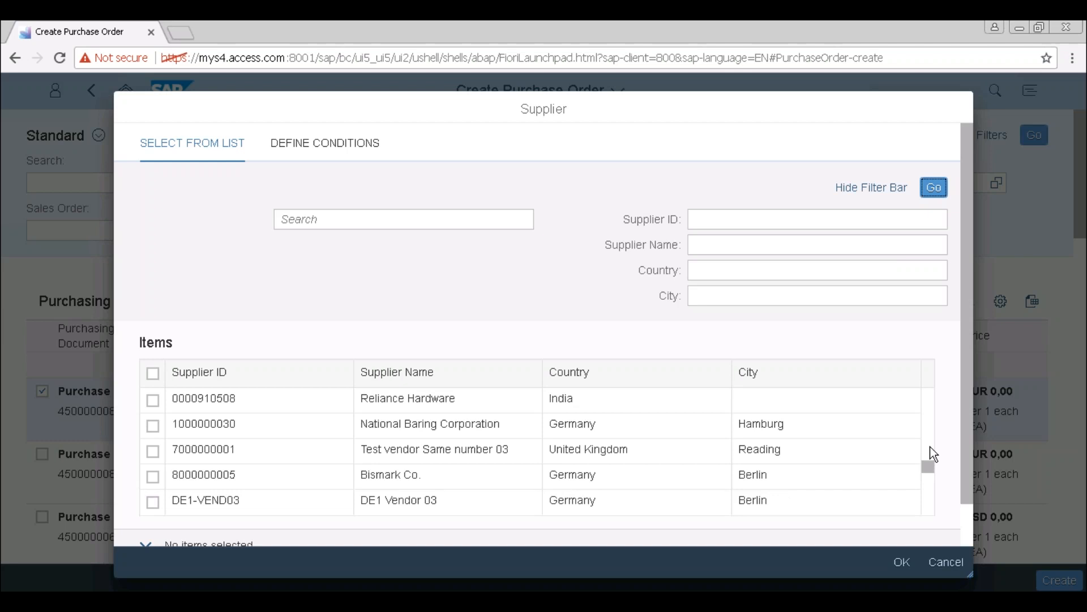
pyautogui.click(930, 451)
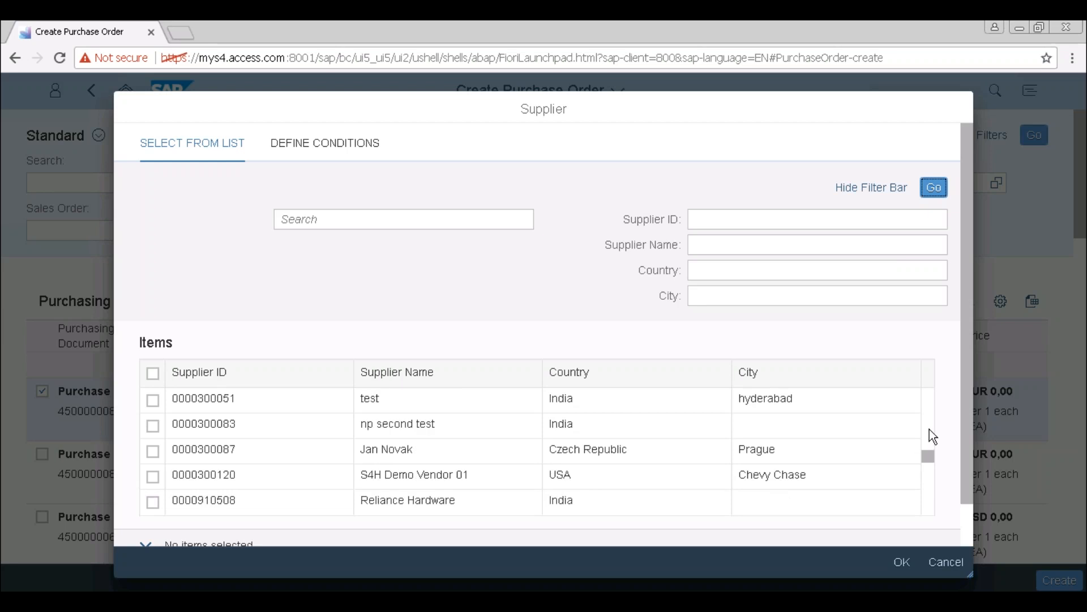
pyautogui.click(929, 430)
pyautogui.click(930, 428)
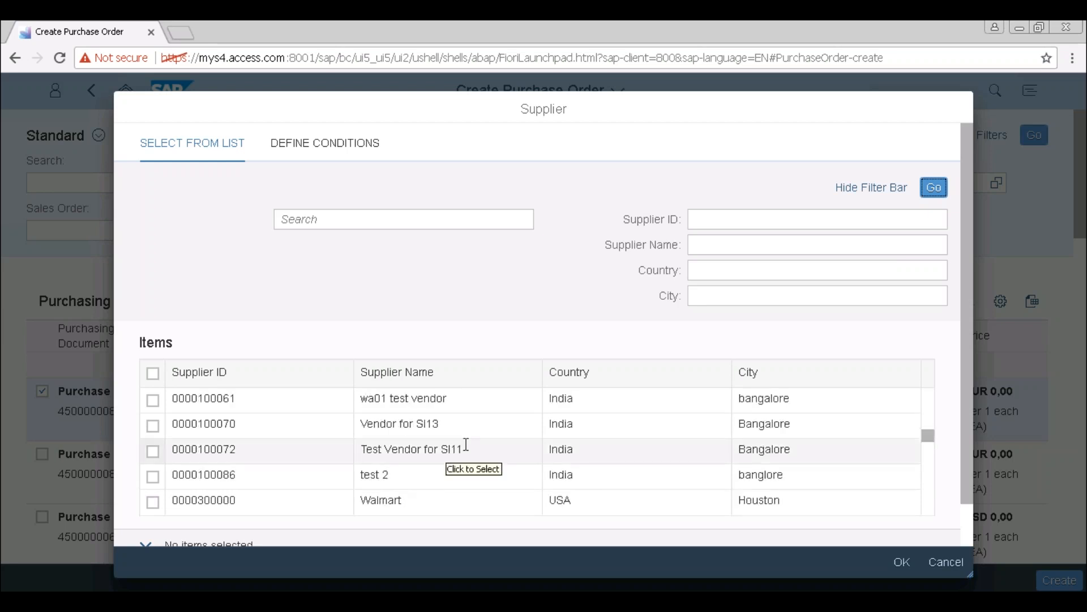
pyautogui.click(152, 451)
pyautogui.click(903, 562)
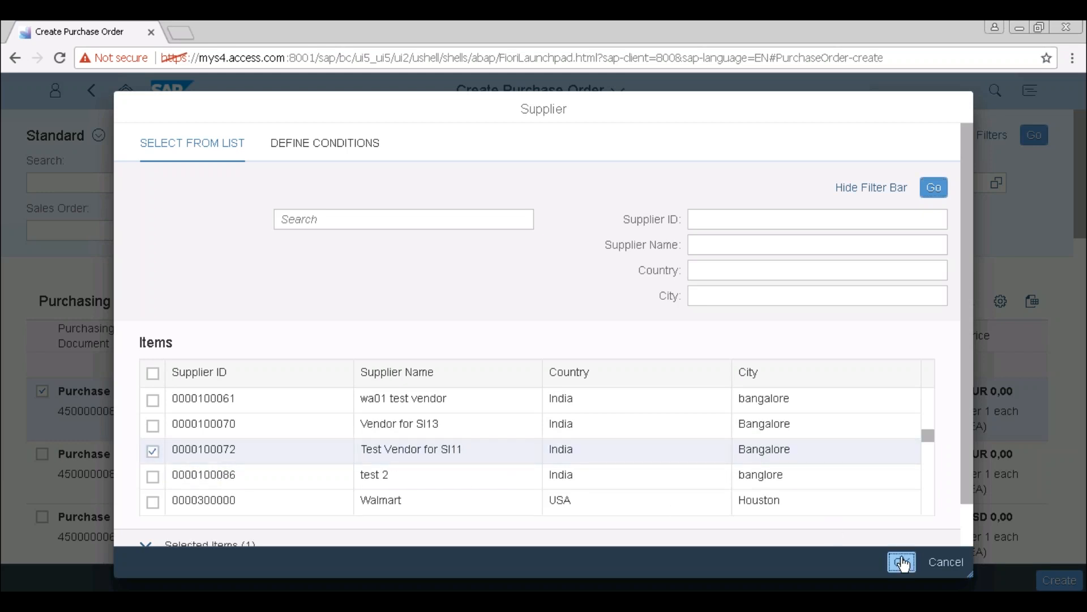
pyautogui.click(1035, 135)
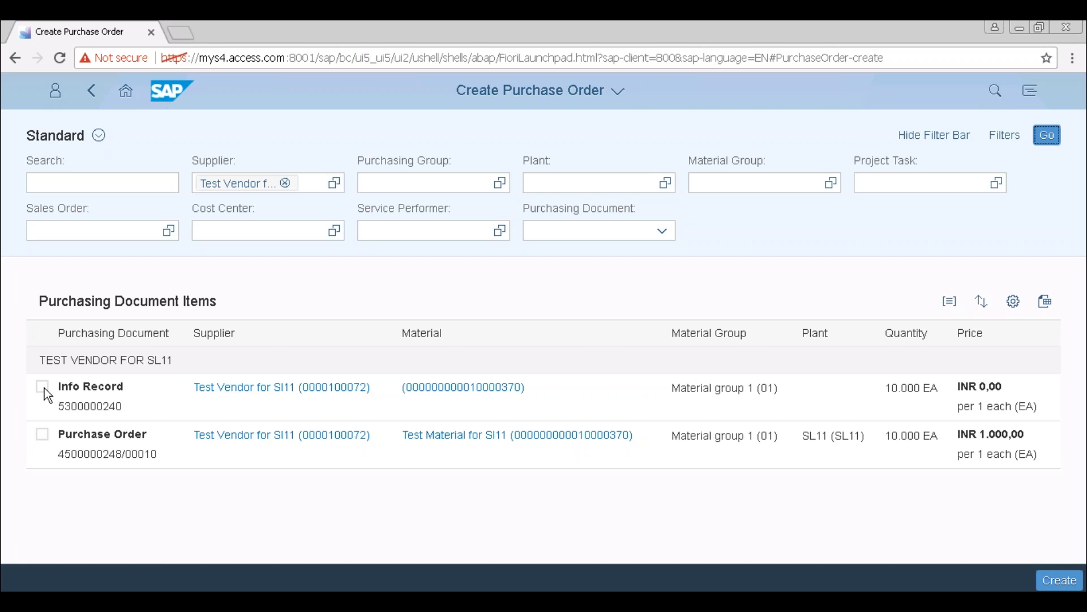
# Try to create a purchase order from the SL11 Purchase Order item, acknowledge the warning, and return to the item list
pyautogui.click(43, 445)
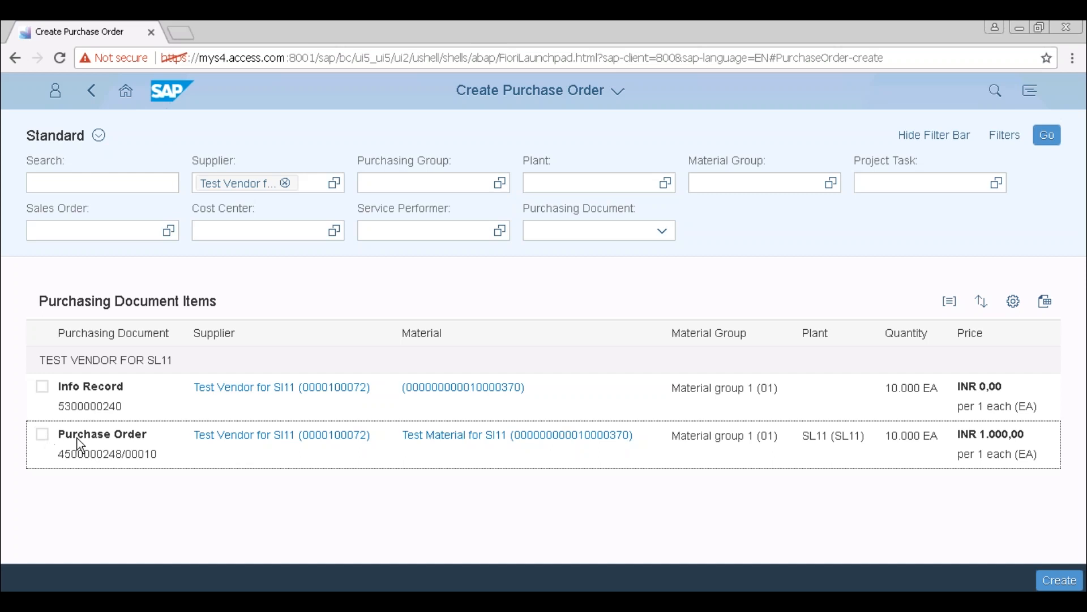
pyautogui.click(45, 385)
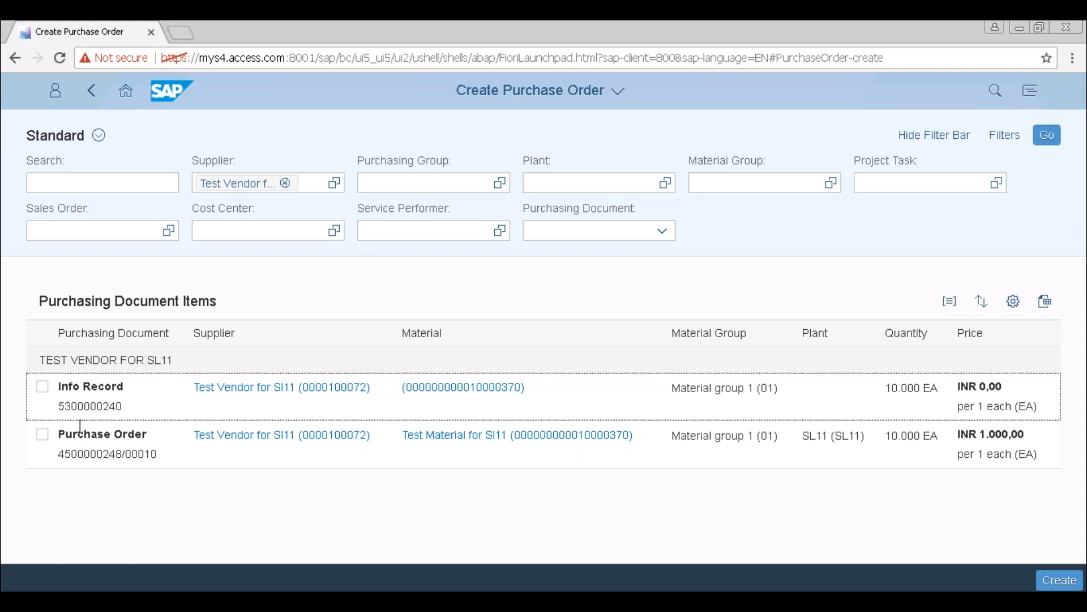
pyautogui.click(63, 449)
pyautogui.click(1051, 578)
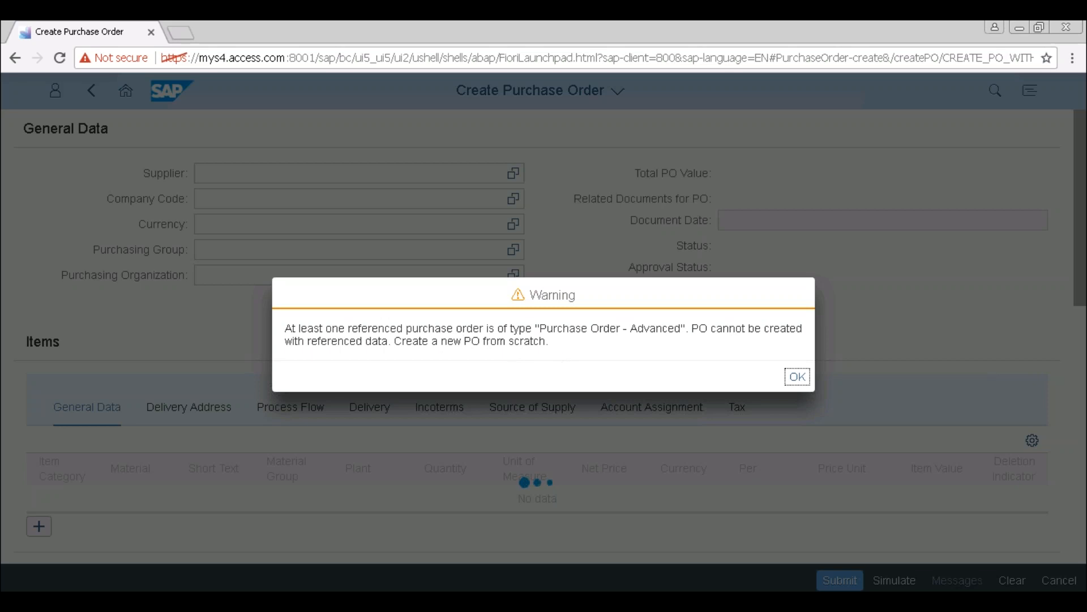
pyautogui.moveTo(403, 330); pyautogui.dragTo(700, 337)
pyautogui.click(798, 376)
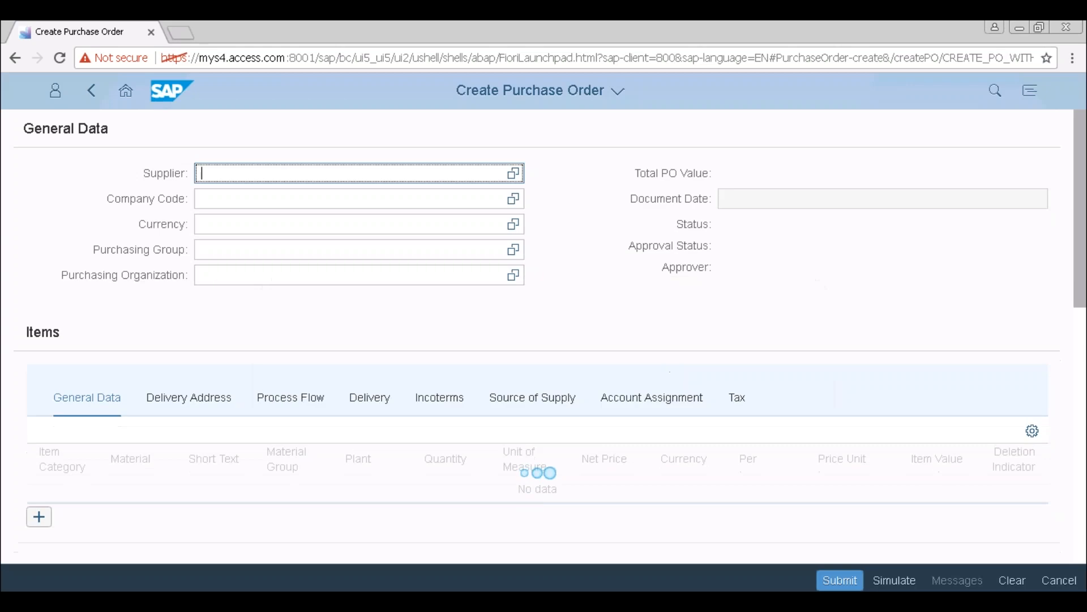
pyautogui.click(91, 91)
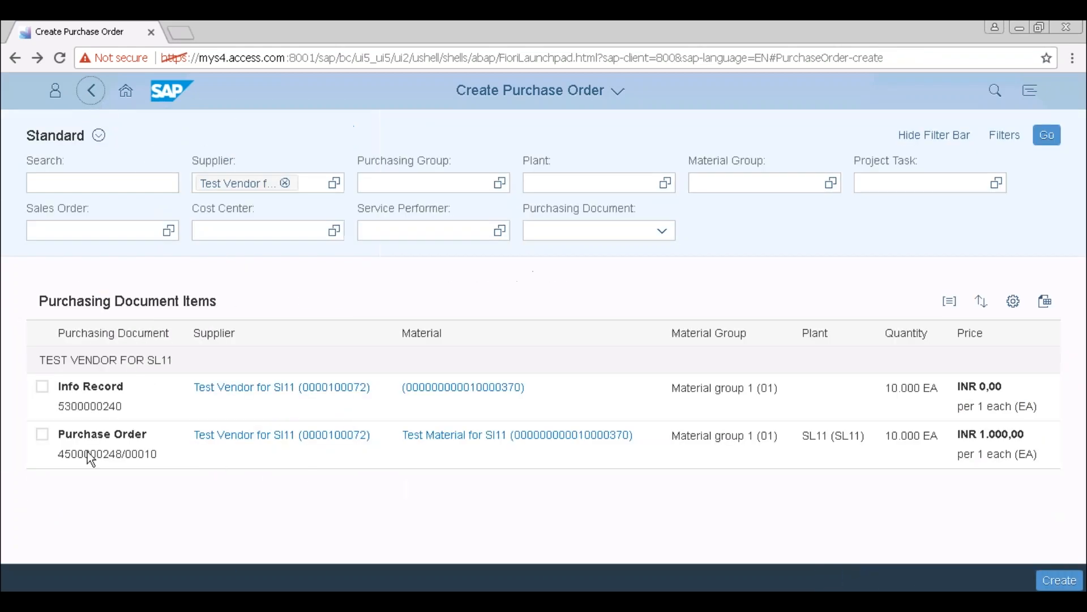
# Try to create a purchase order from the Info Record item, resuming the recovered purchase order and showing the error details
pyautogui.click(56, 440)
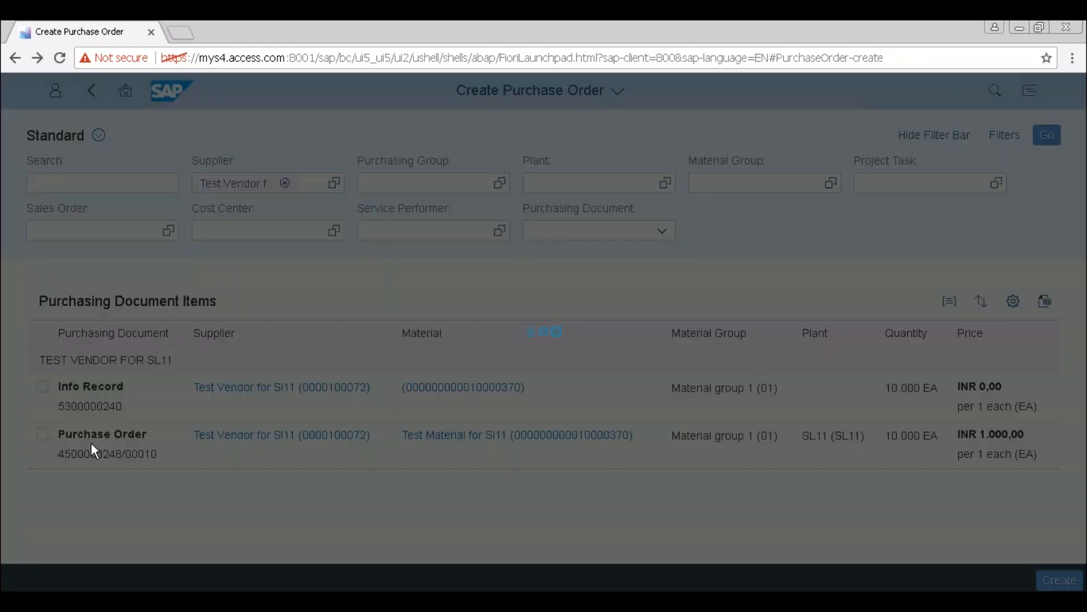
pyautogui.press('Return')
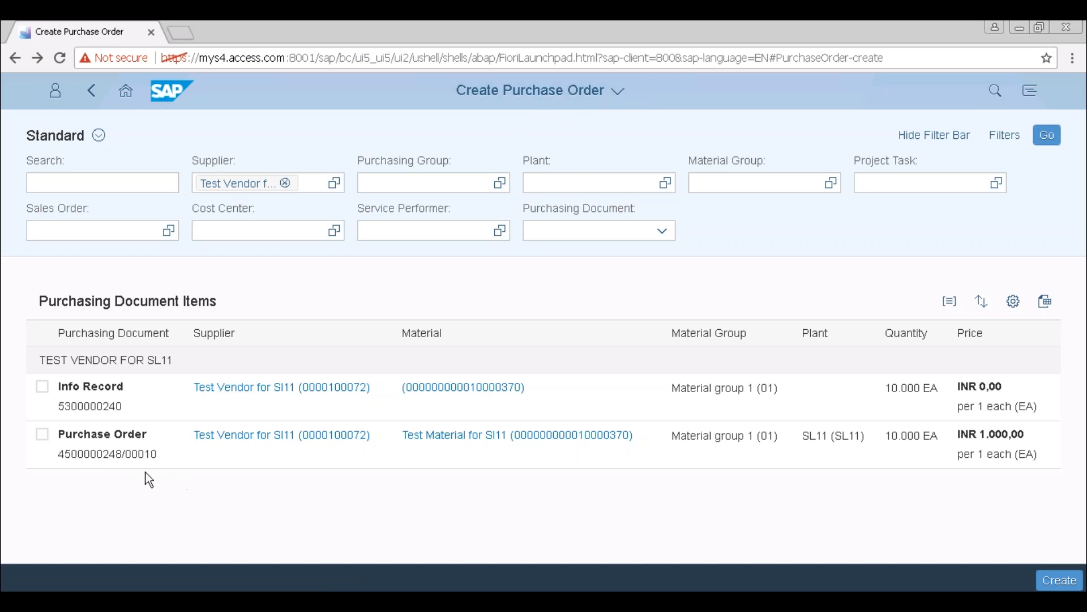
pyautogui.click(87, 397)
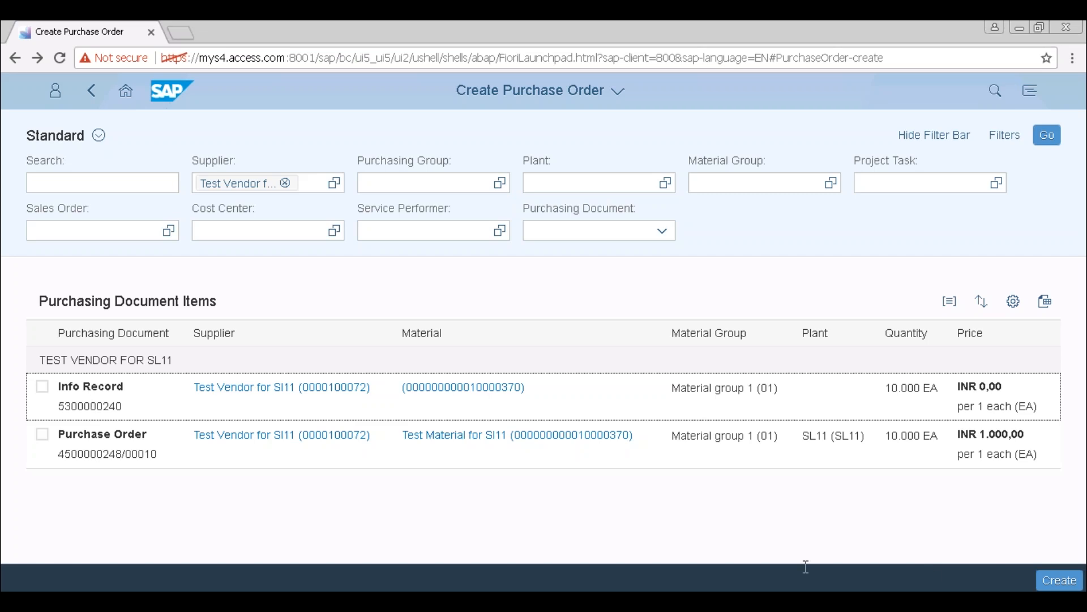
pyautogui.click(1059, 580)
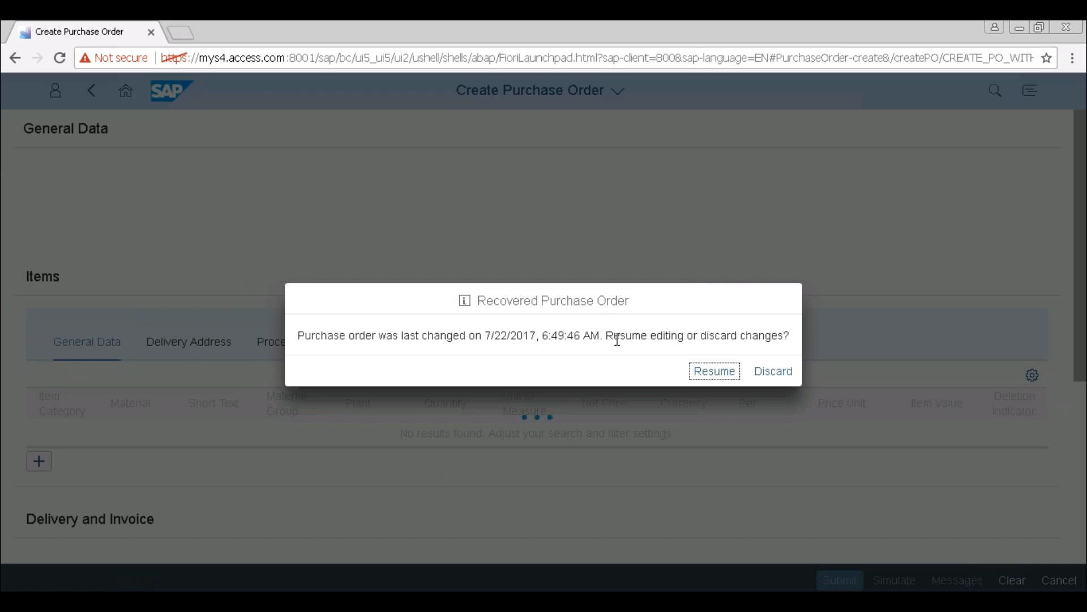
pyautogui.click(724, 376)
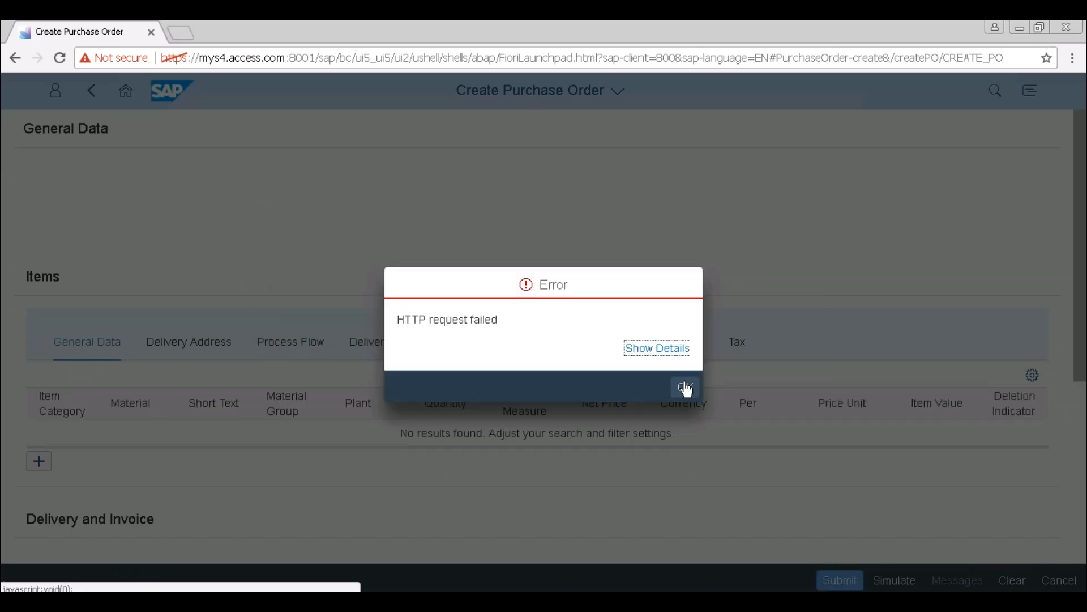
pyautogui.click(660, 349)
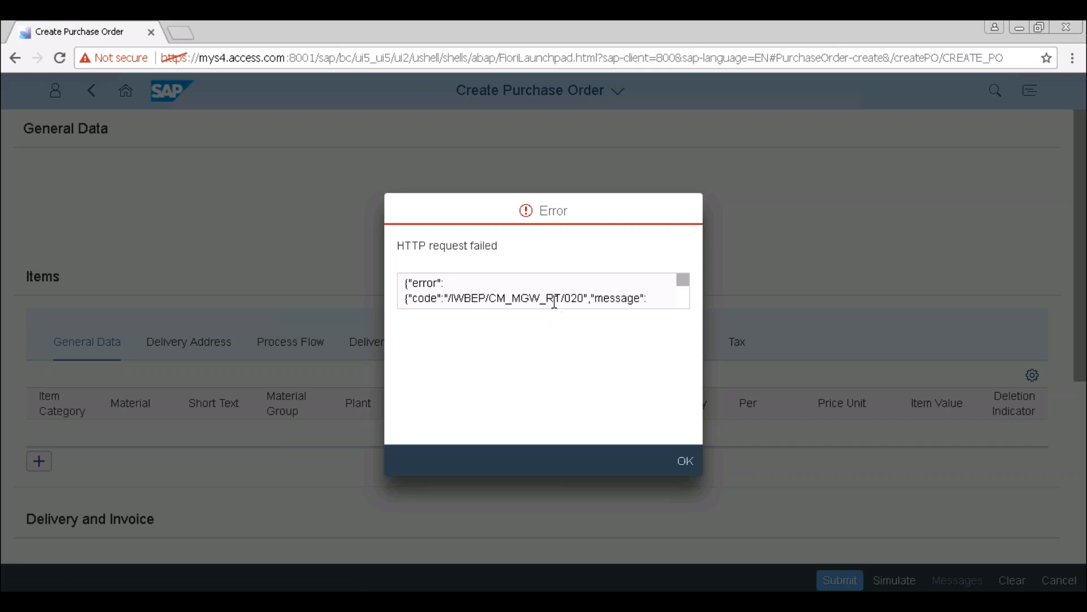
# Read through the error details, dismiss them, and look over the sections of the purchase order form
pyautogui.click(678, 296)
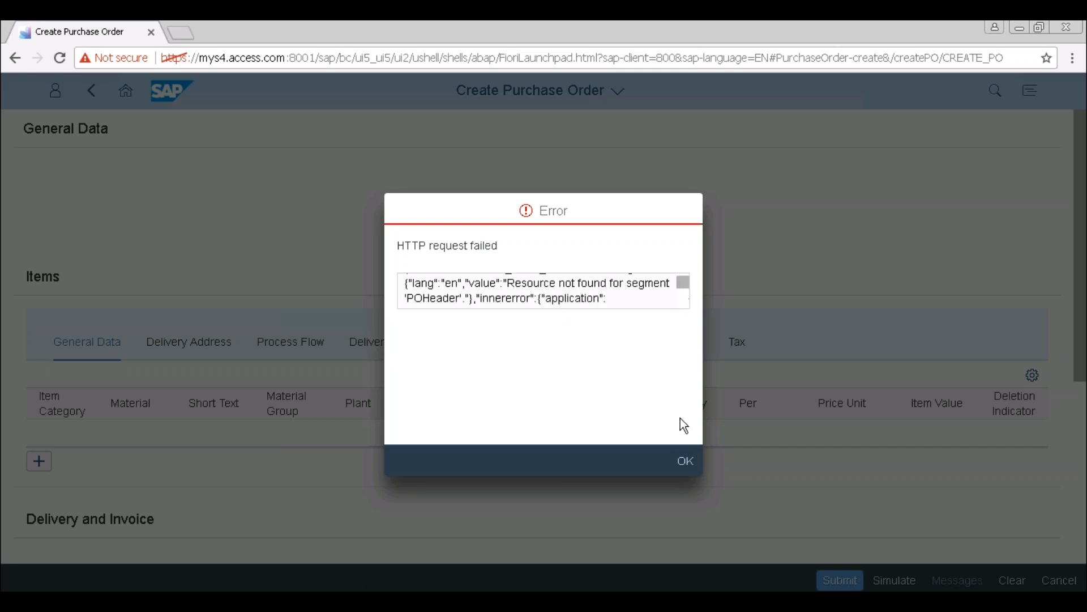
pyautogui.click(685, 460)
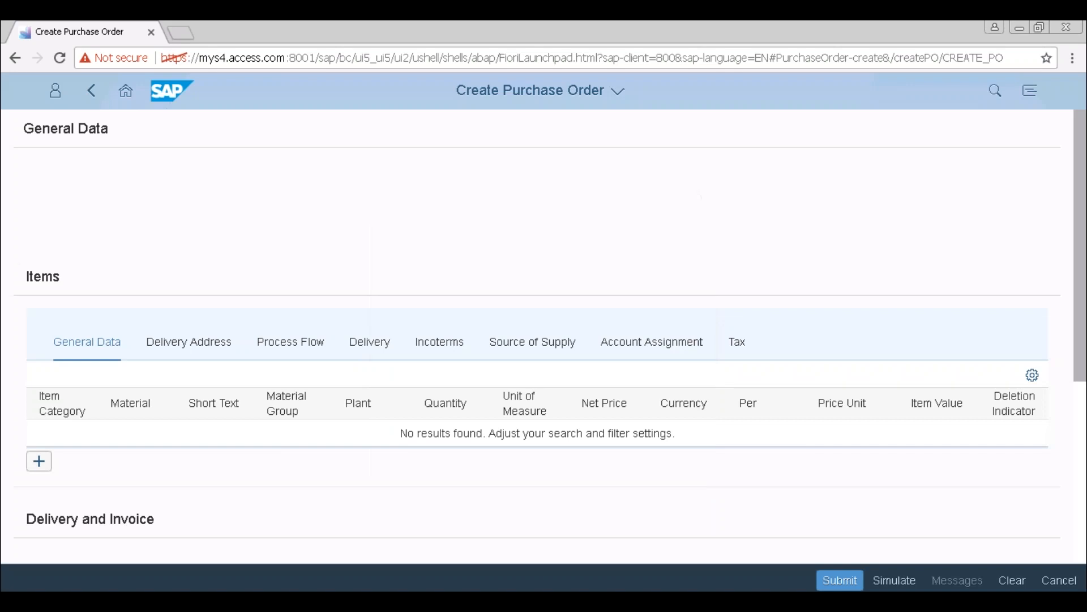
pyautogui.click(1083, 445)
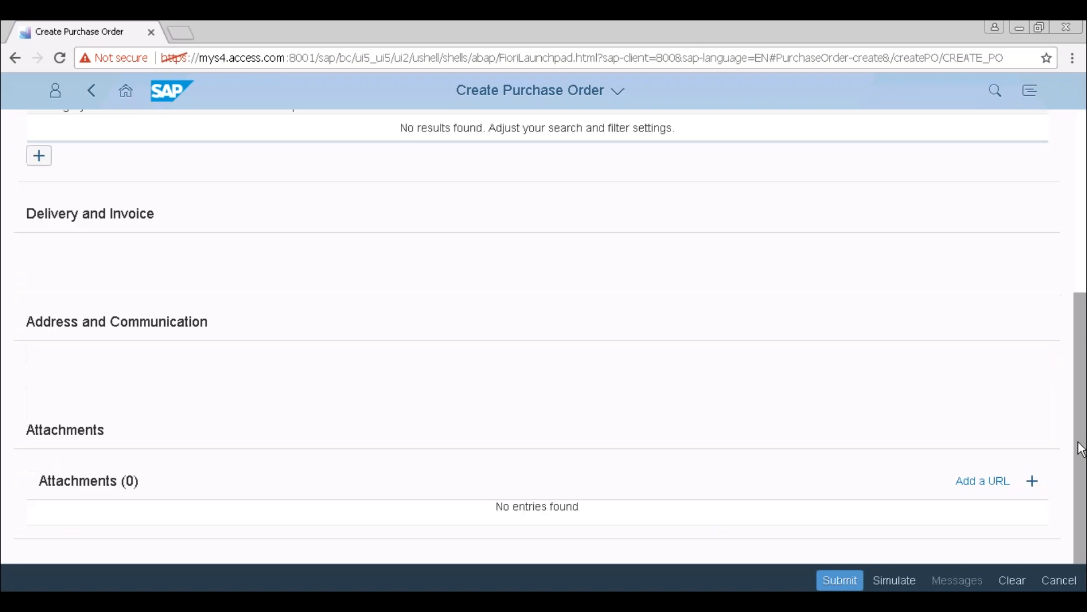
pyautogui.click(1083, 238)
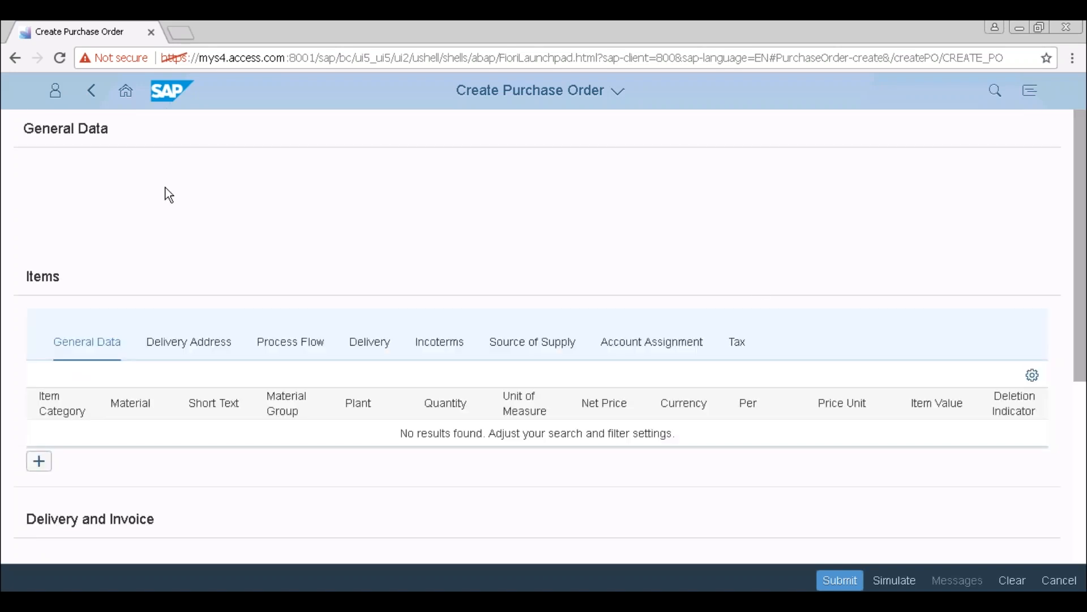
# Go back to the list of purchasing document items, dismissing the warning and error on the way
pyautogui.click(92, 91)
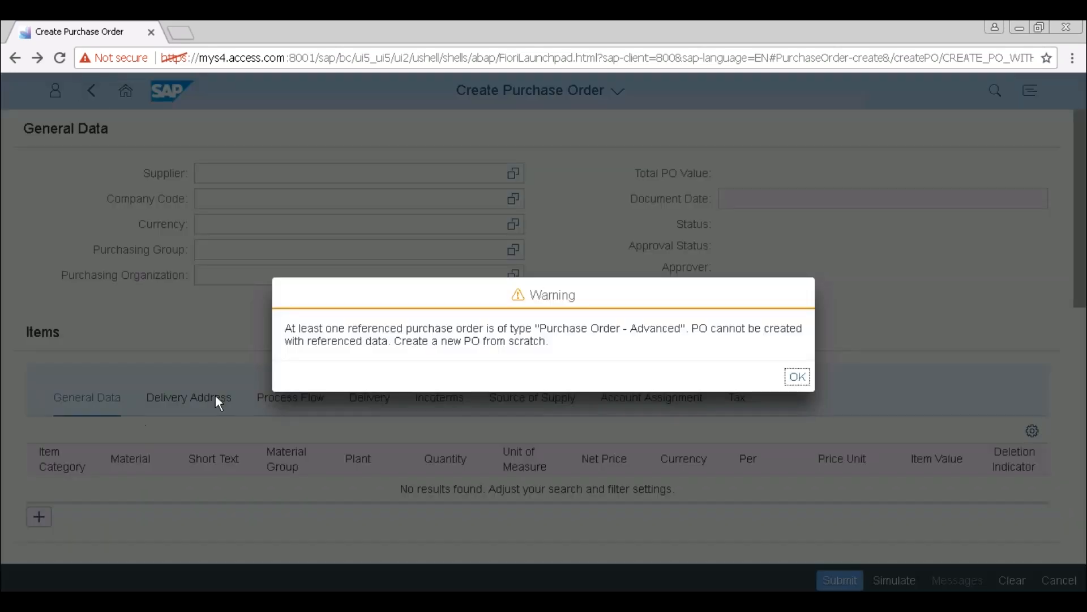
pyautogui.click(797, 376)
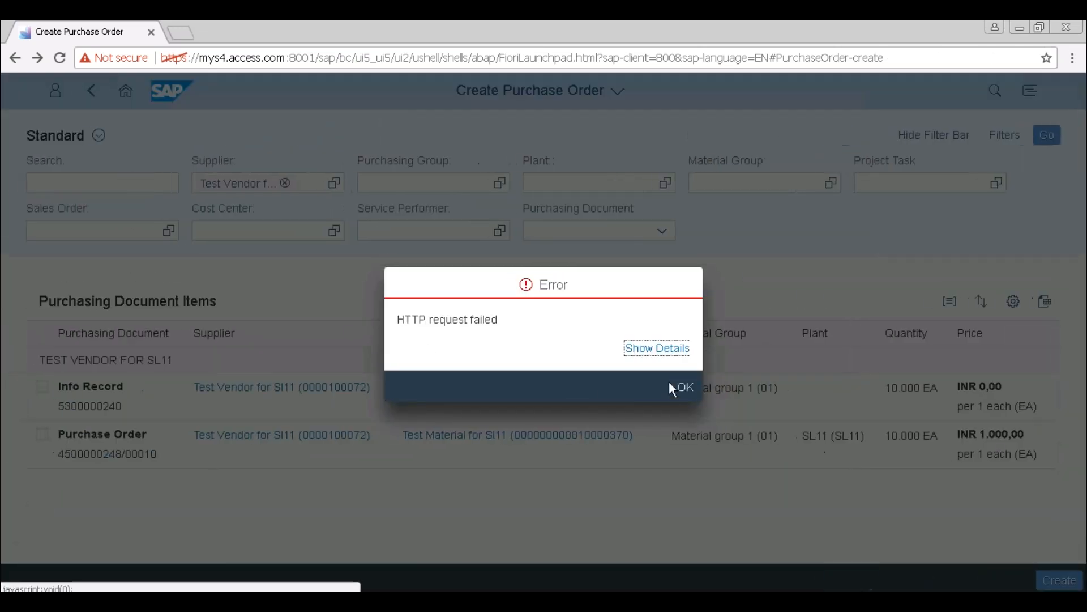
pyautogui.click(687, 388)
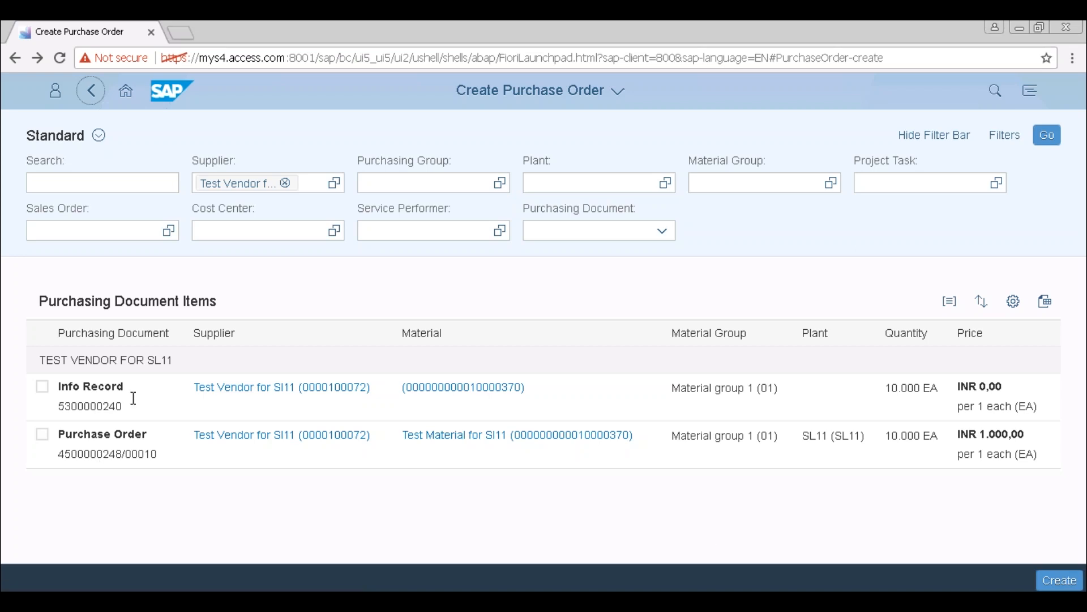
# Start a purchase order without selecting any purchasing document item, and acknowledge the warning and the error
pyautogui.click(1060, 580)
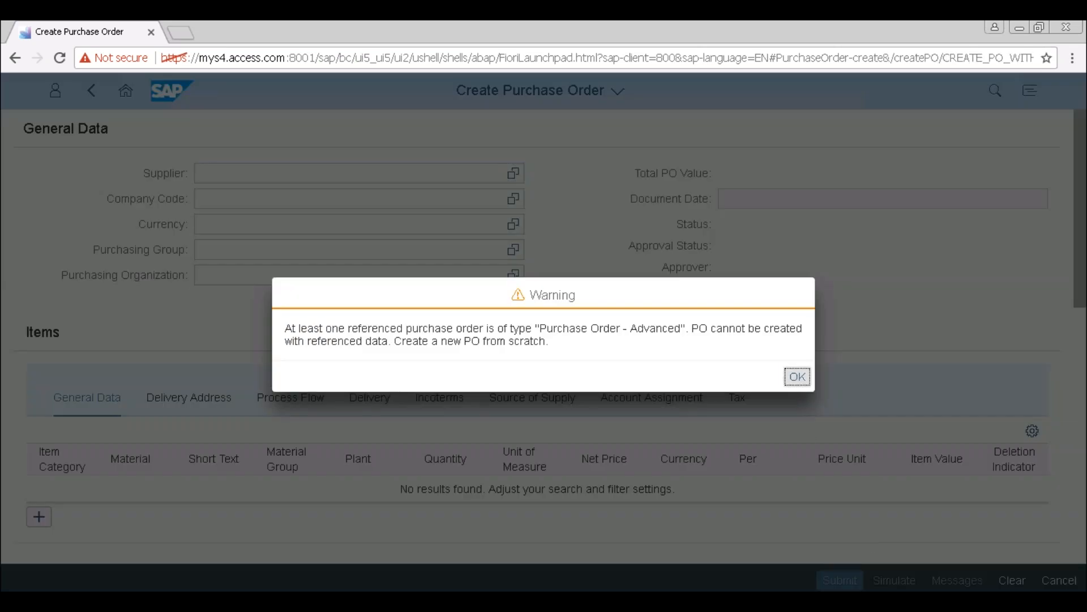
pyautogui.click(798, 376)
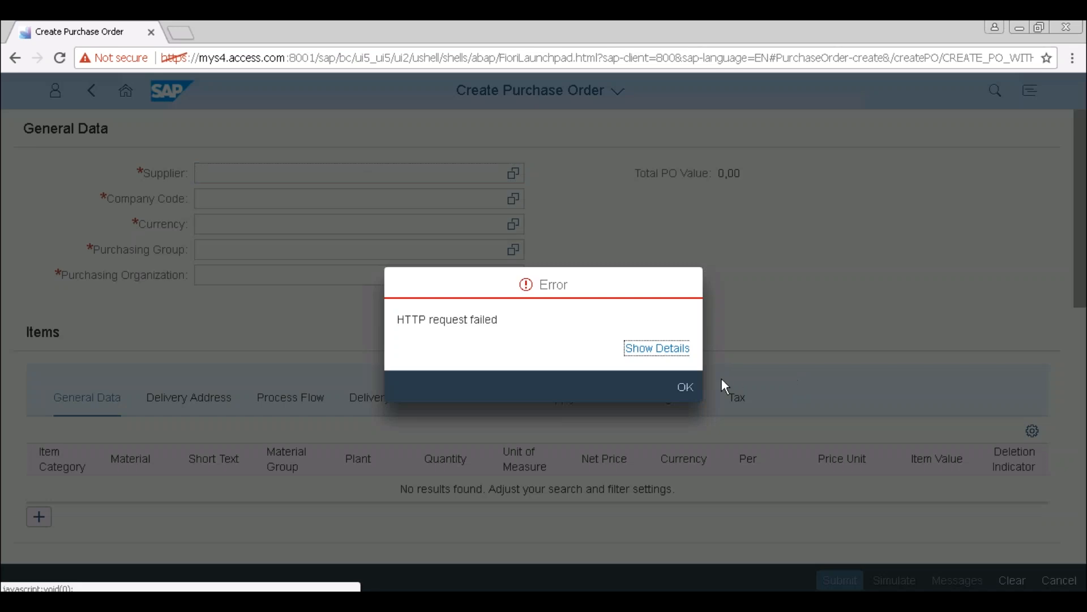
pyautogui.click(684, 387)
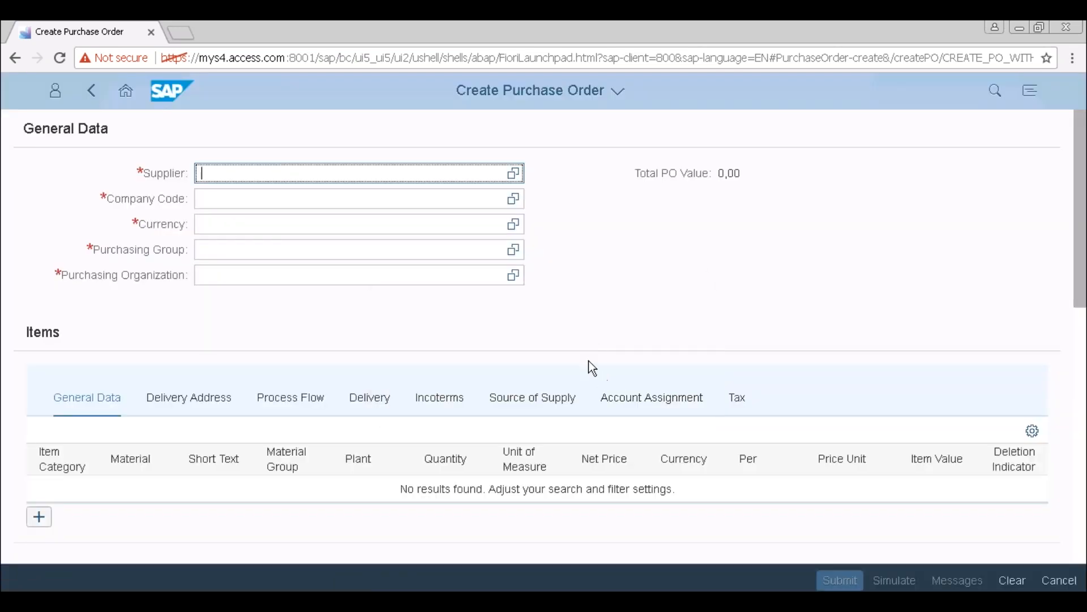
# Open the supplier selection for the blank purchase order and browse the list for the SL11 vendor
pyautogui.scroll(-3, 544, 357)
pyautogui.scroll(3, 385, 339)
pyautogui.click(513, 173)
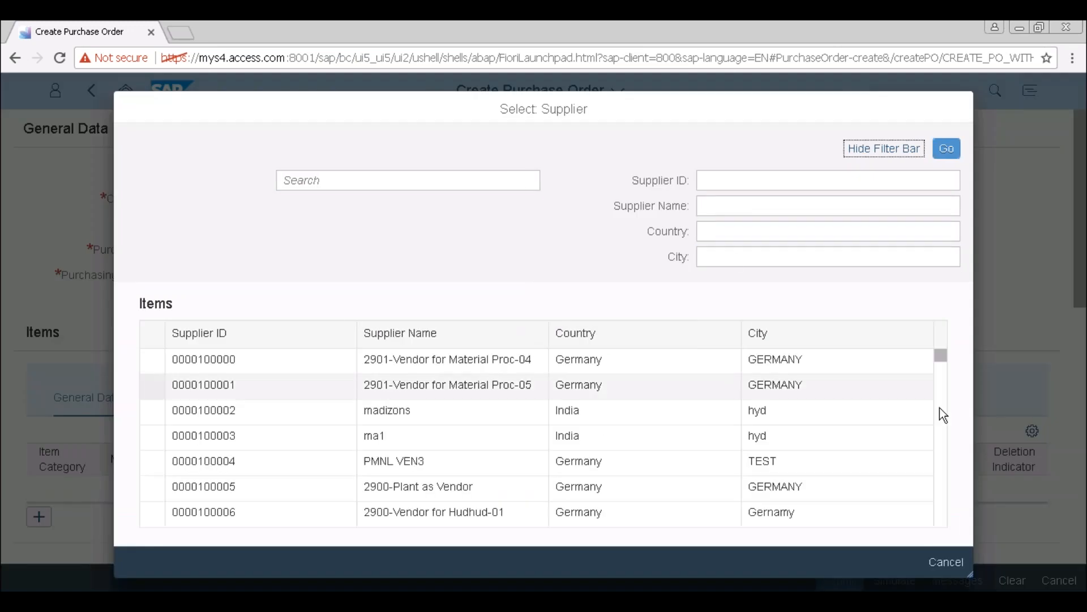
pyautogui.scroll(-5, 943, 406)
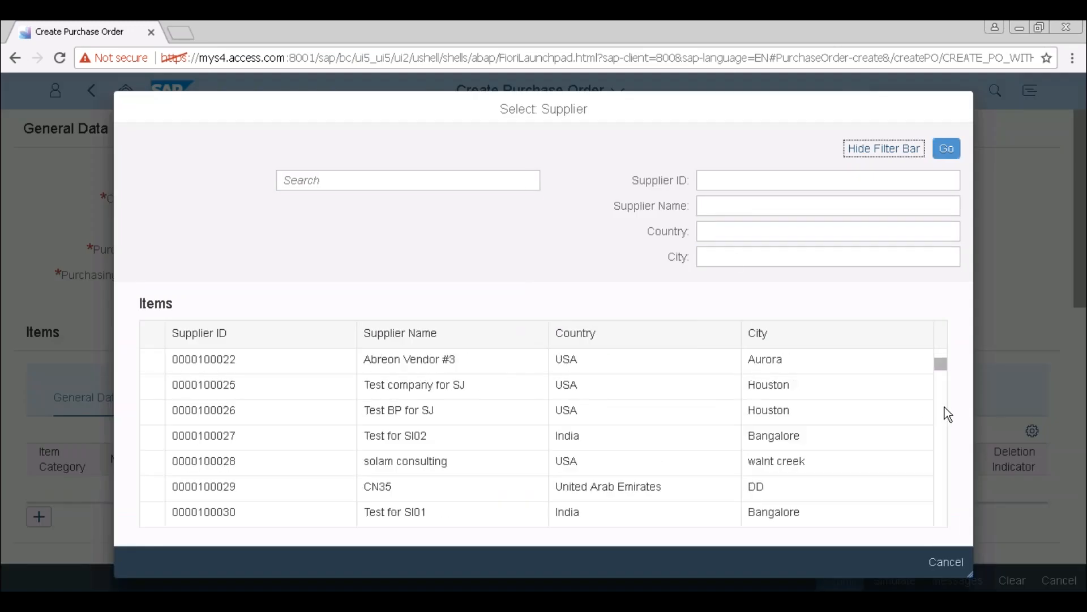
# Try to filter the supplier selection list by the supplier name *SI11*
pyautogui.click(720, 207)
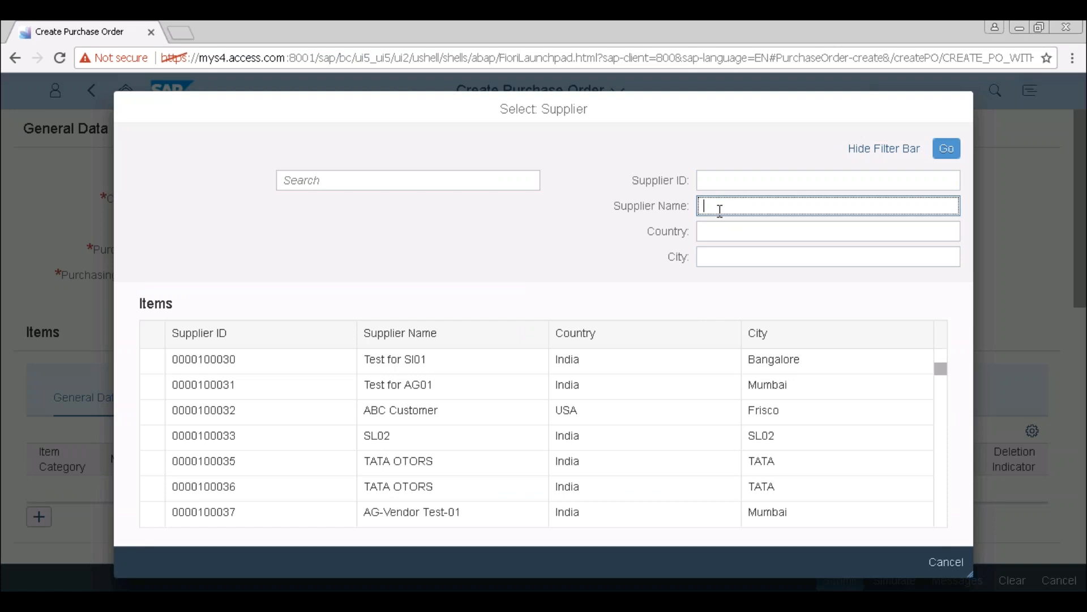
pyautogui.write('*SI01')
pyautogui.write('*')
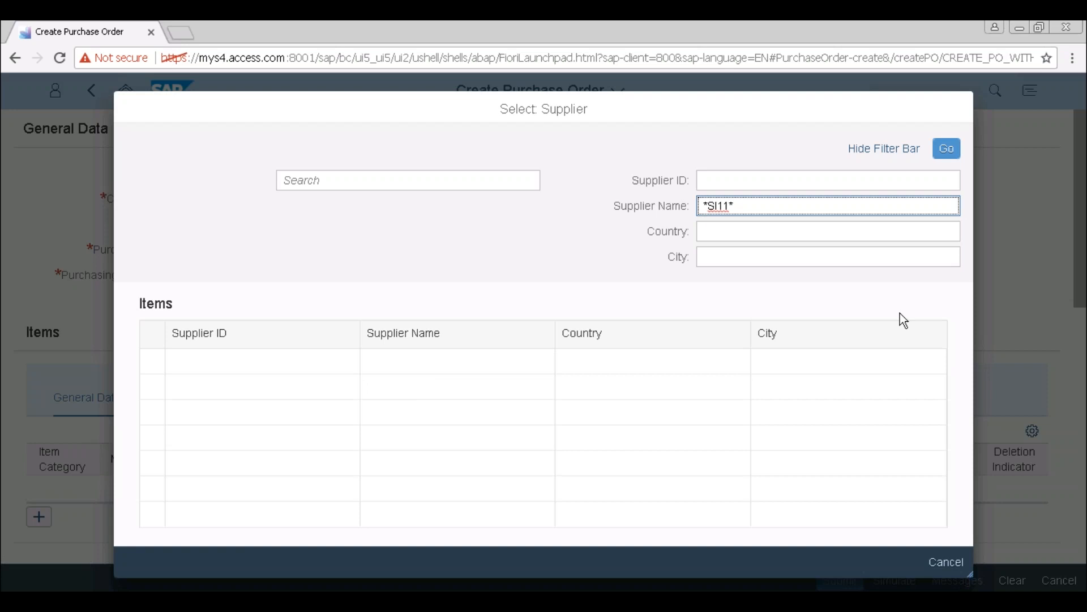
pyautogui.click(946, 562)
# Select Test Vendor for SI11 from the supplier list as the purchase order's supplier
pyautogui.click(512, 172)
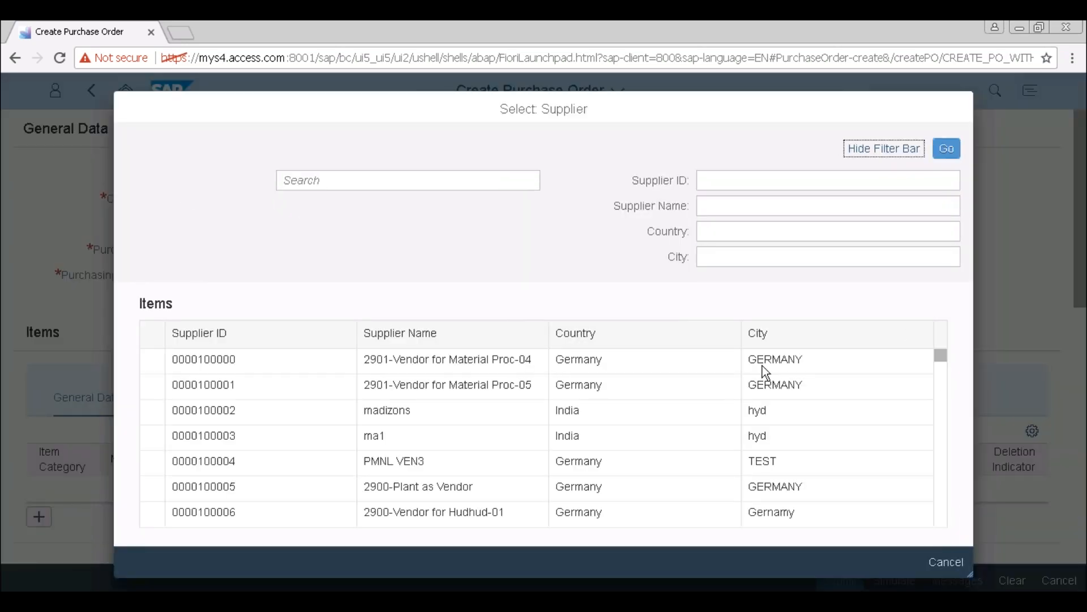
pyautogui.click(941, 387)
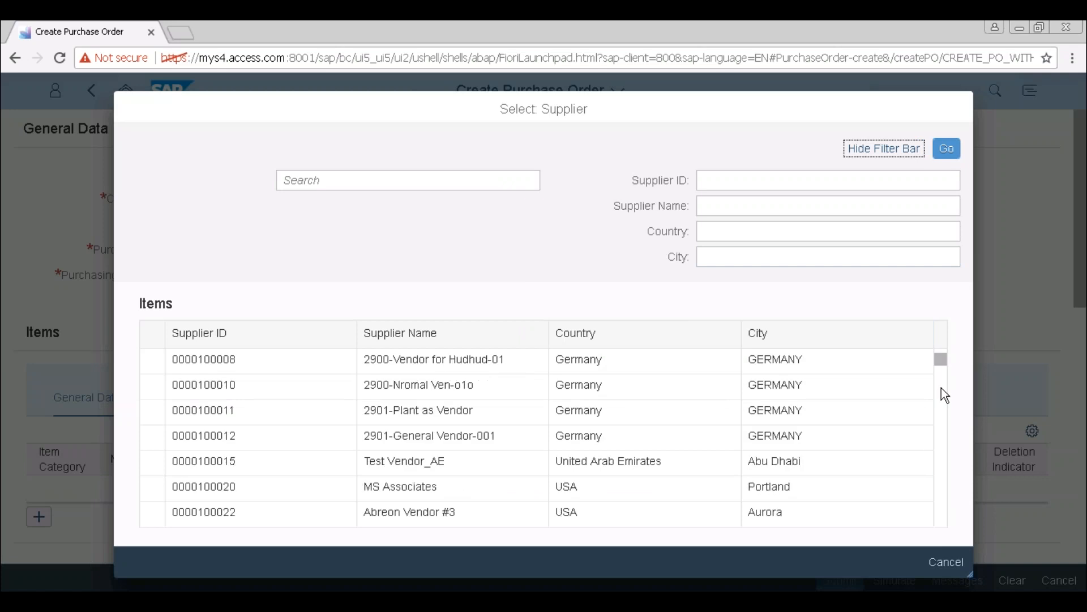
pyautogui.click(942, 393)
pyautogui.click(944, 400)
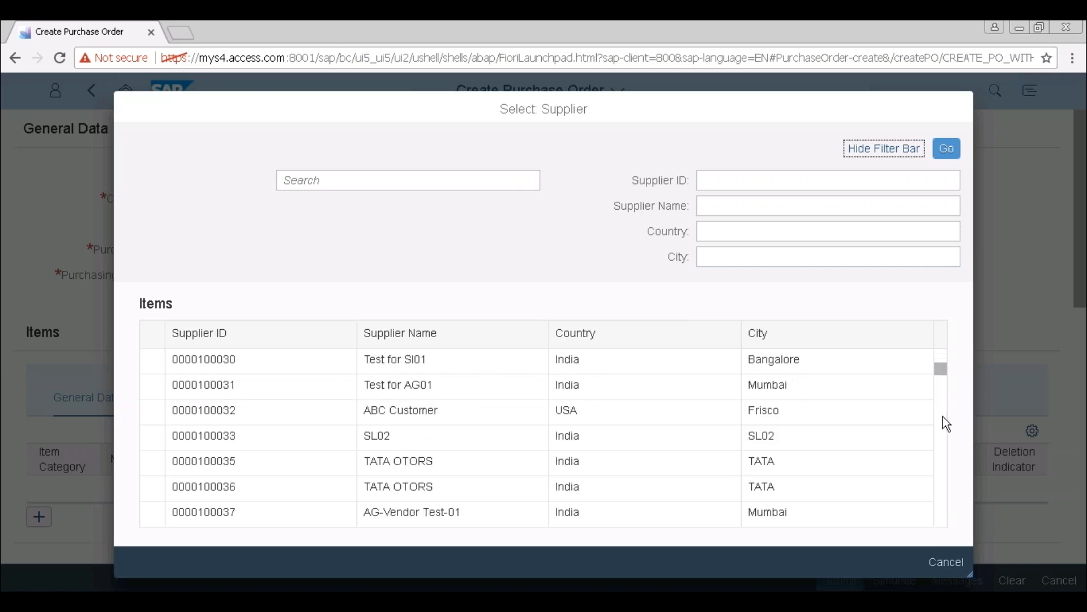
pyautogui.click(943, 419)
pyautogui.click(943, 433)
pyautogui.click(941, 441)
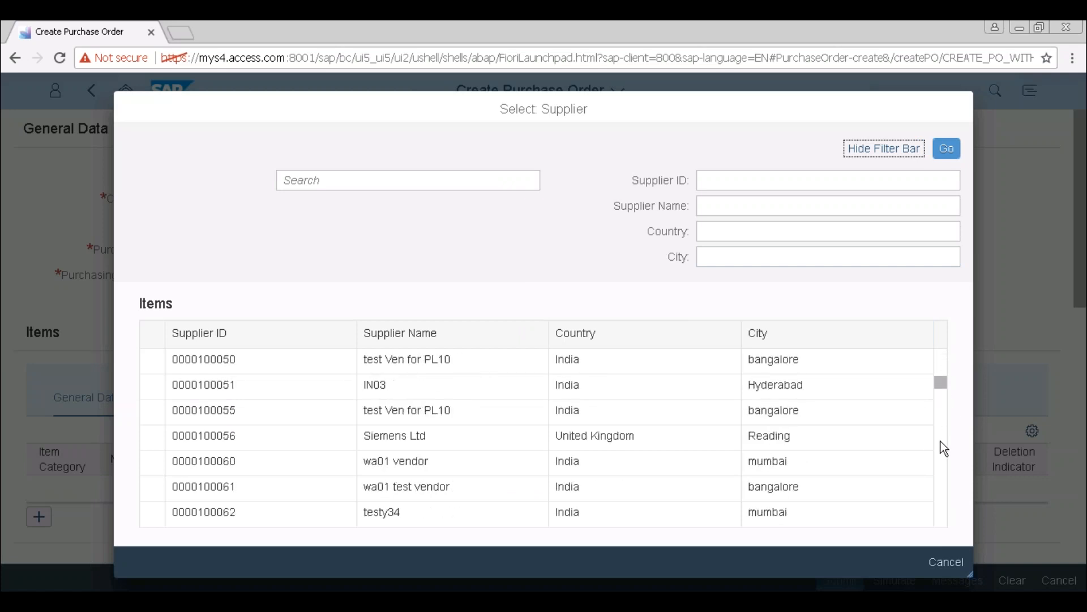
pyautogui.click(941, 441)
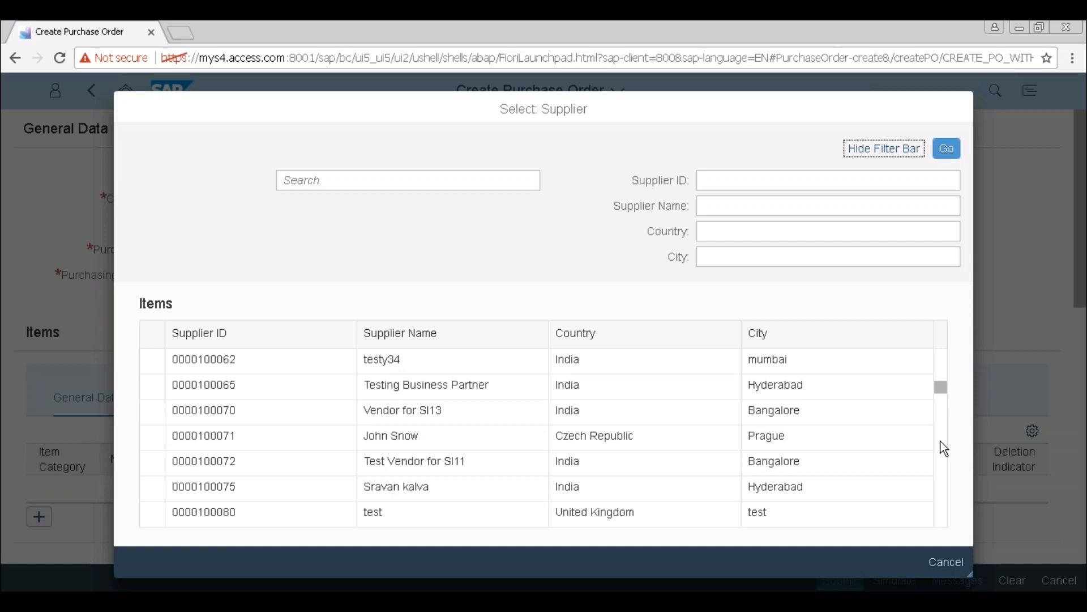
pyautogui.click(313, 463)
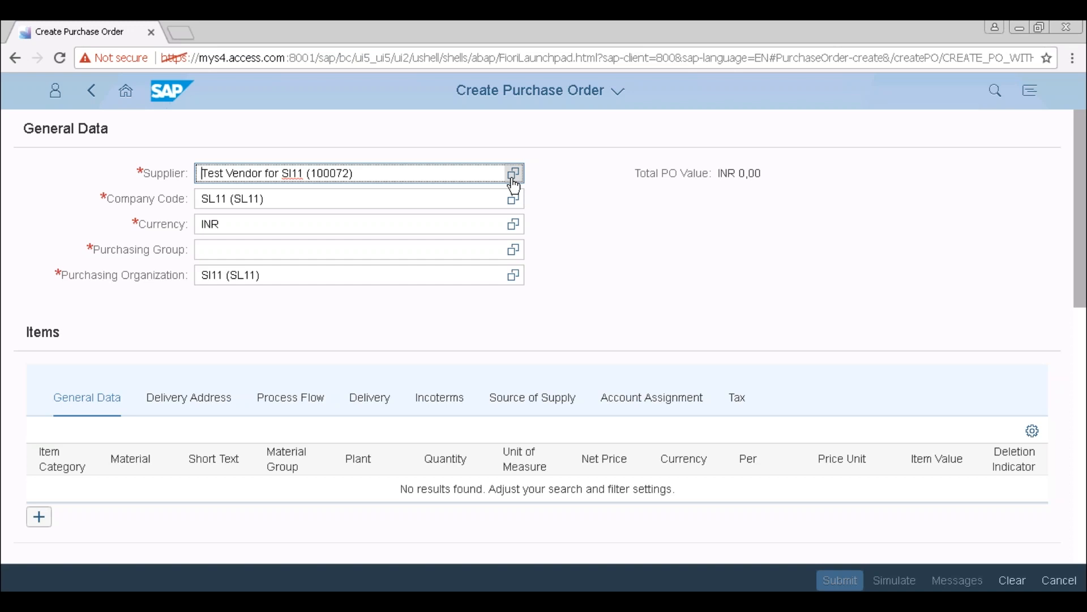
# Set the purchase order's purchasing group to 001 (Einkäufer 1)
pyautogui.click(383, 246)
pyautogui.write('00')
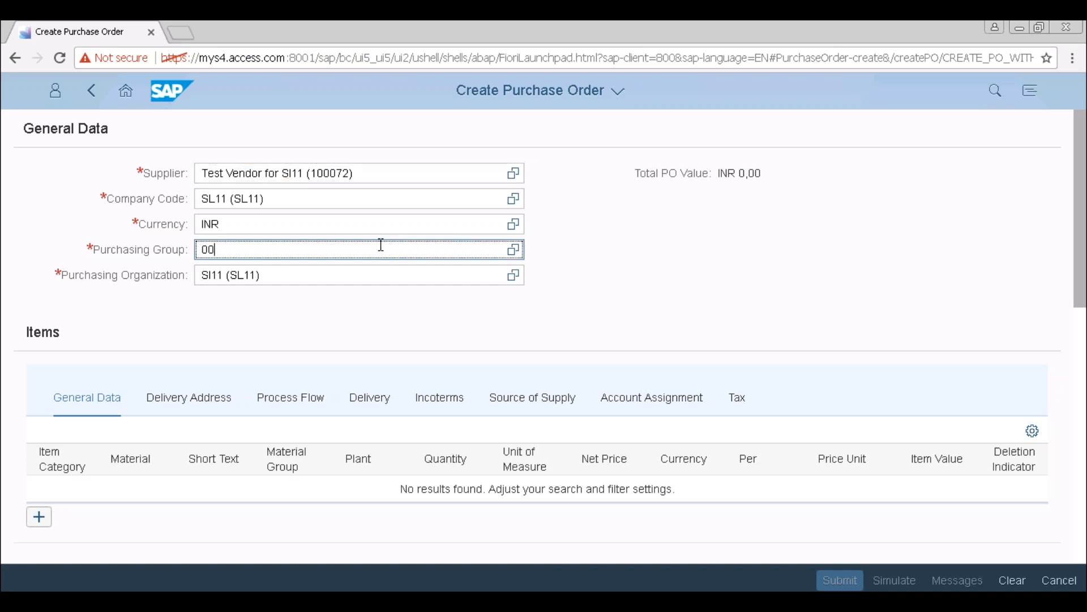
pyautogui.write('1')
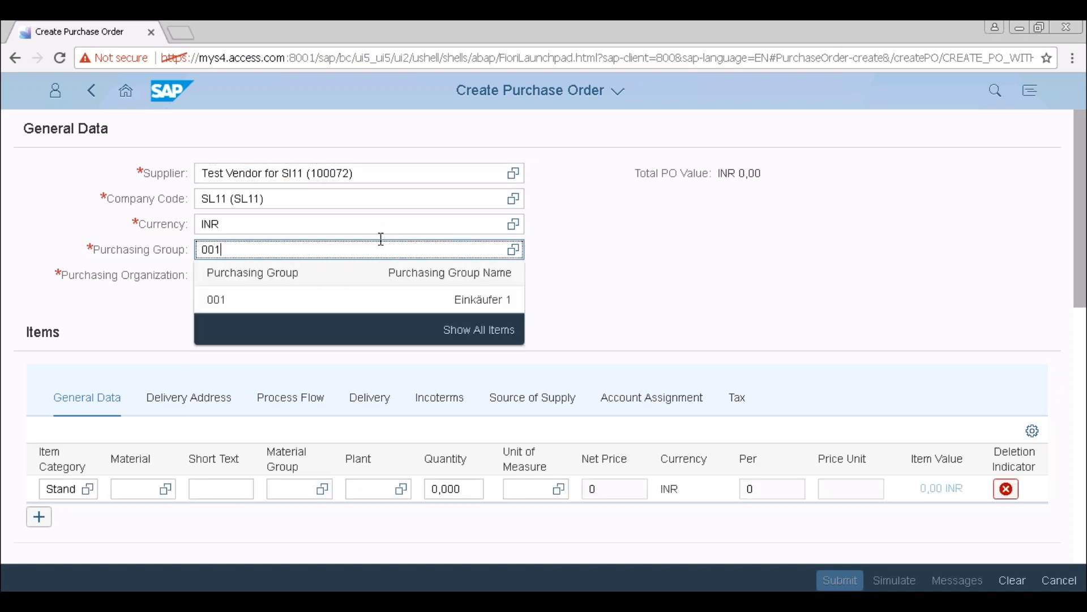
pyautogui.click(219, 301)
pyautogui.scroll(-2, 566, 402)
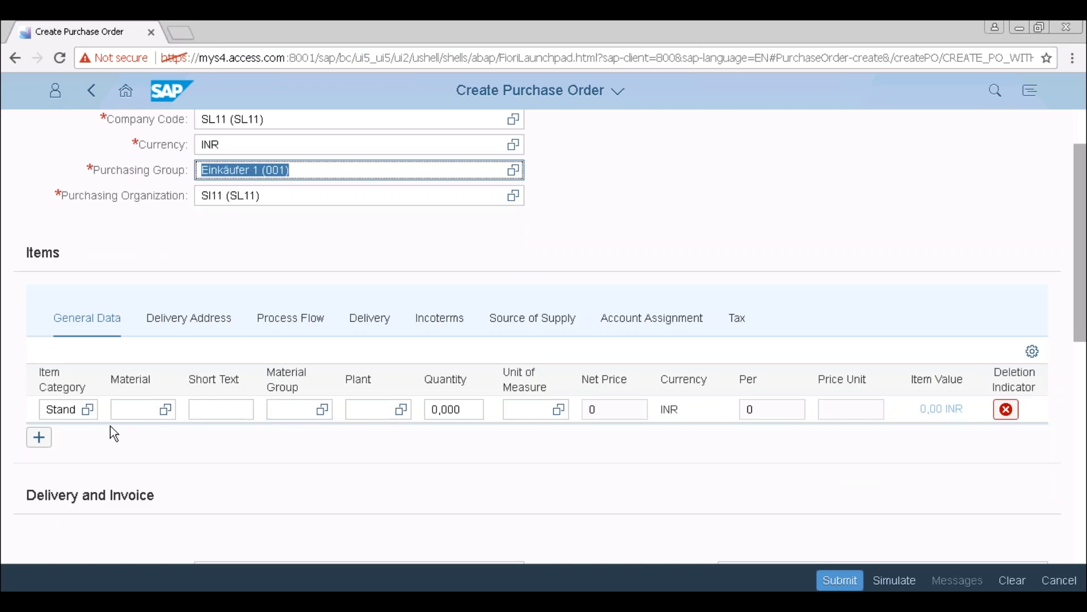
pyautogui.click(165, 409)
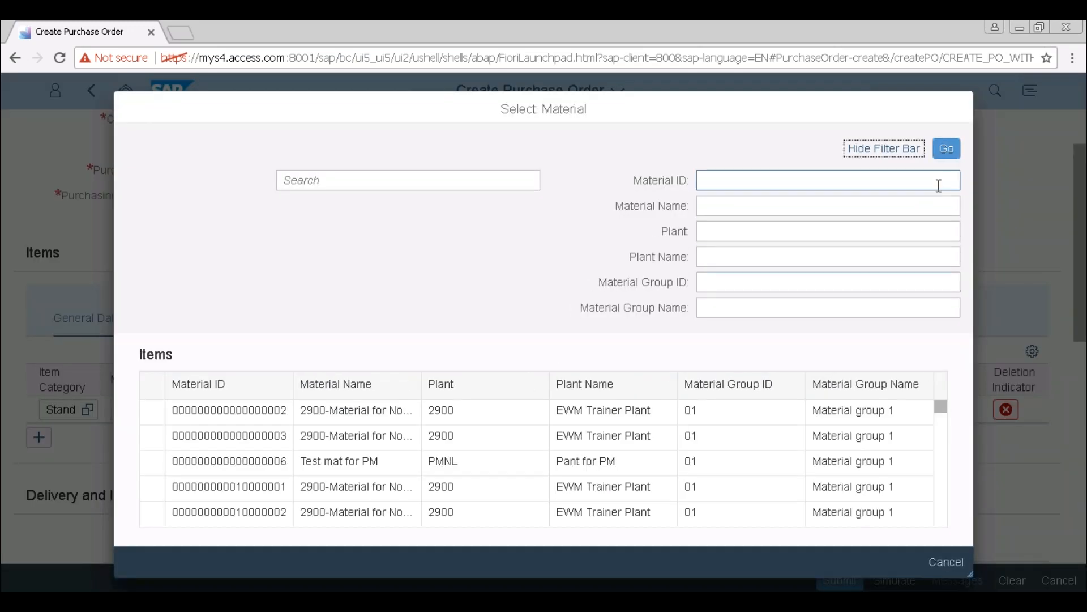
pyautogui.click(945, 563)
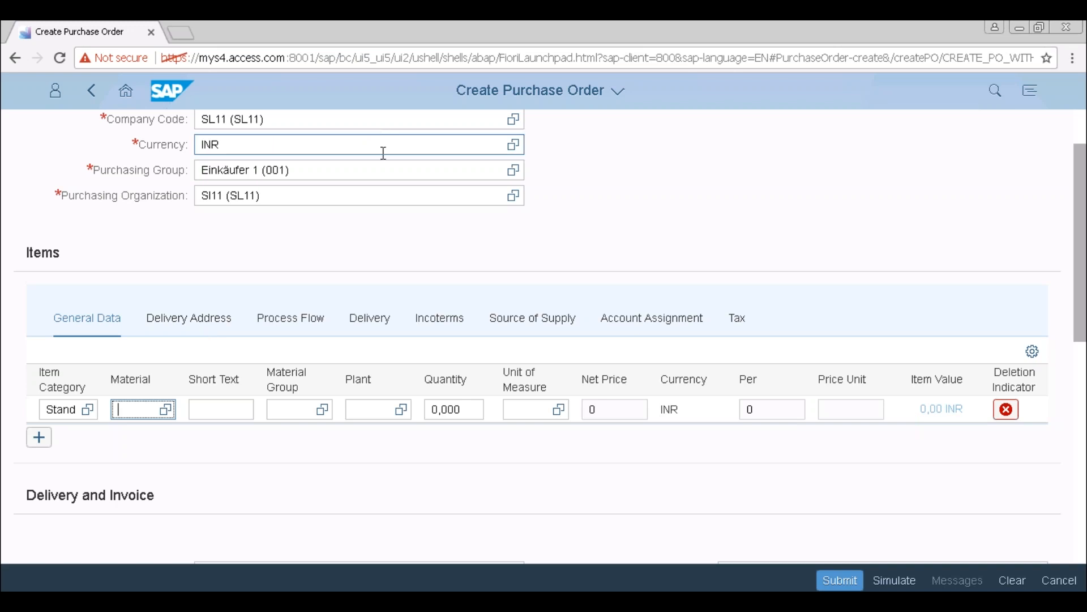
pyautogui.scroll(2, 376, 171)
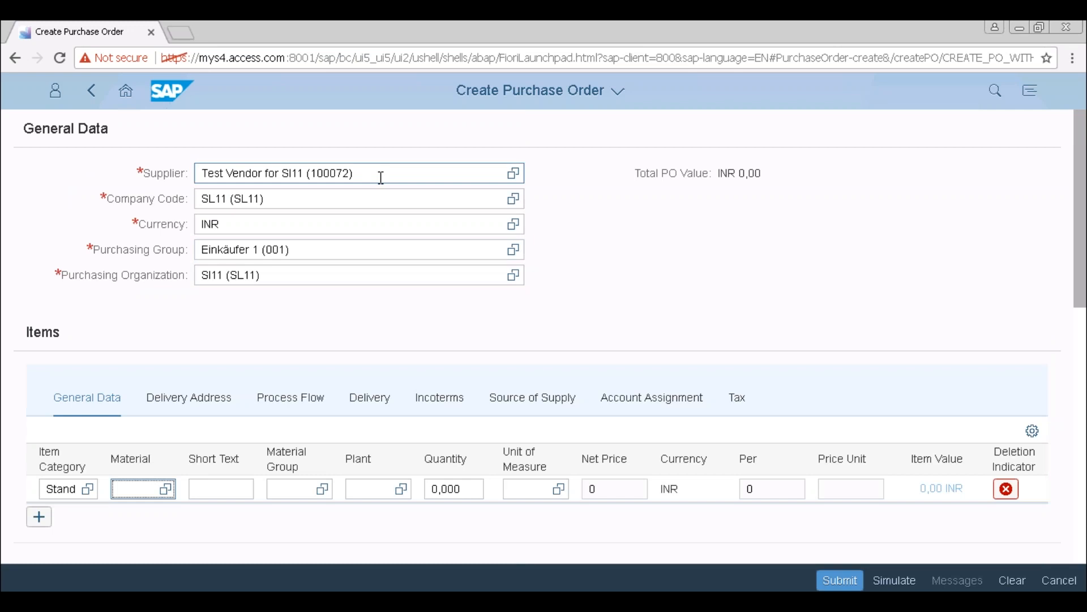
pyautogui.scroll(-2, 436, 240)
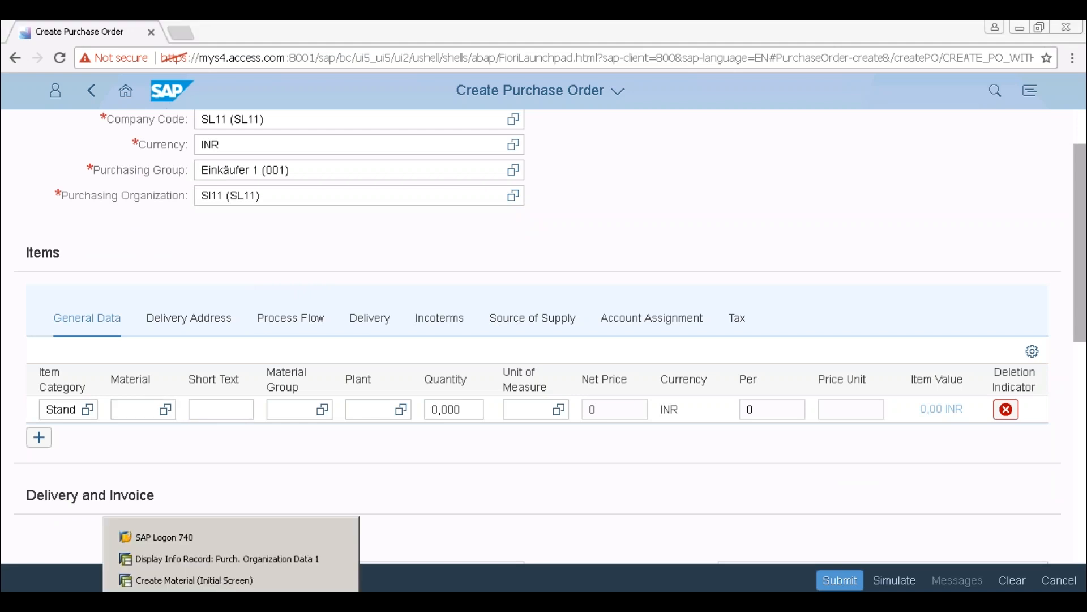
# Switch to the SAP GUI info record session and start the purchase order creation transaction with /nme21n
pyautogui.click(217, 561)
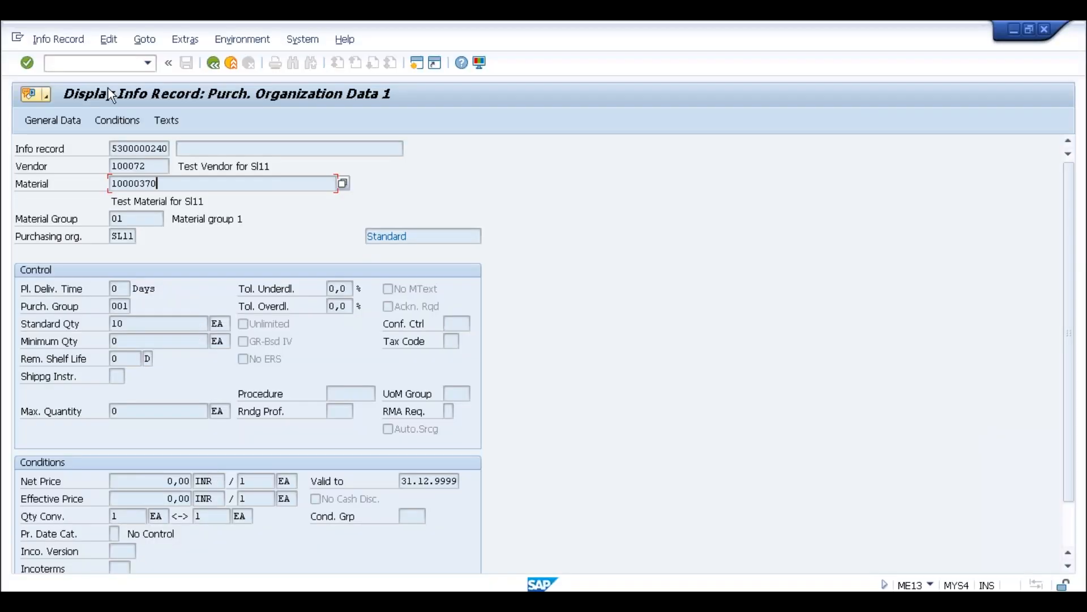
pyautogui.write('/nme21n')
pyautogui.press('Return')
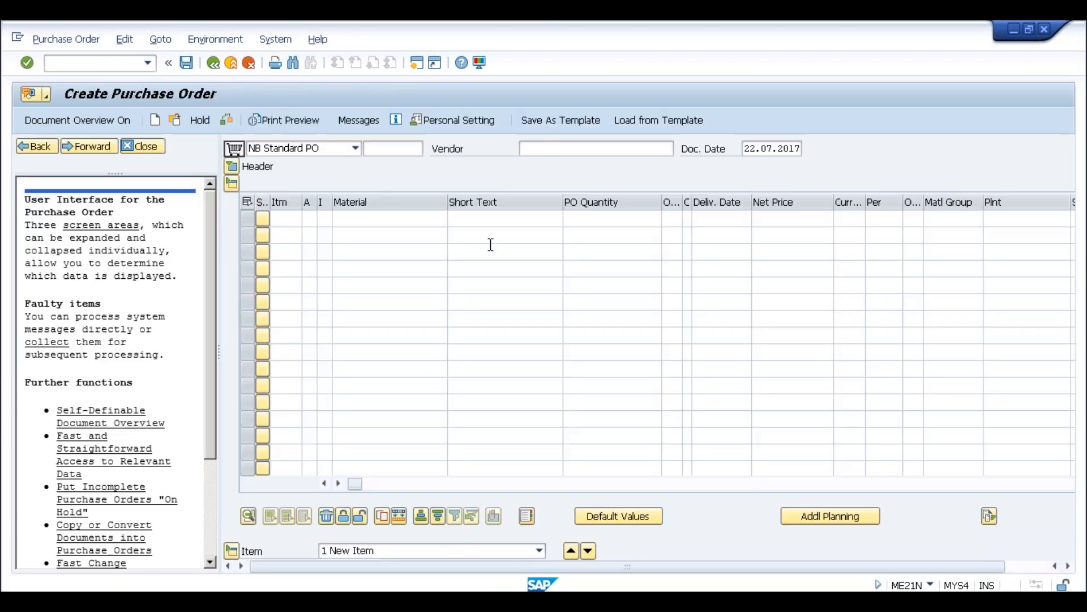
pyautogui.click(491, 222)
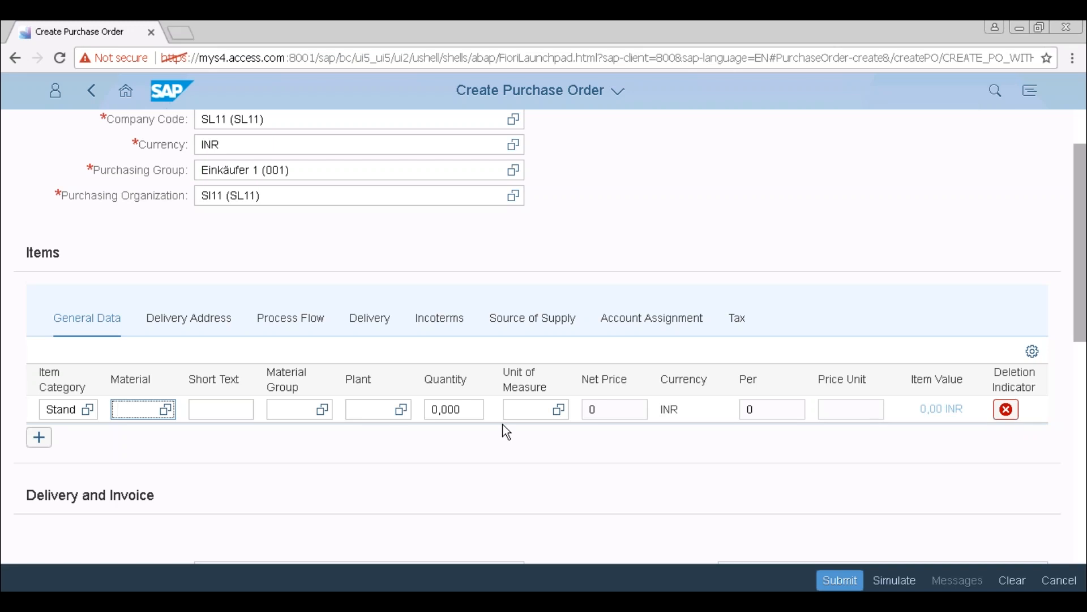
# Leave the Fiori purchase order form for the home page and open the Manage Purchase Requisitions app
pyautogui.click(1079, 136)
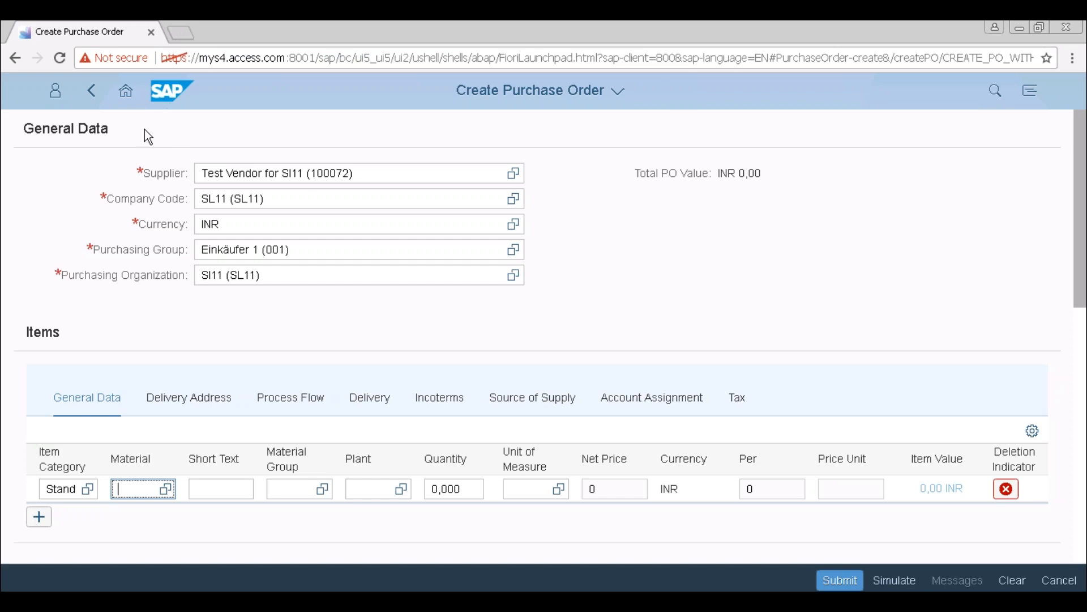
pyautogui.click(126, 91)
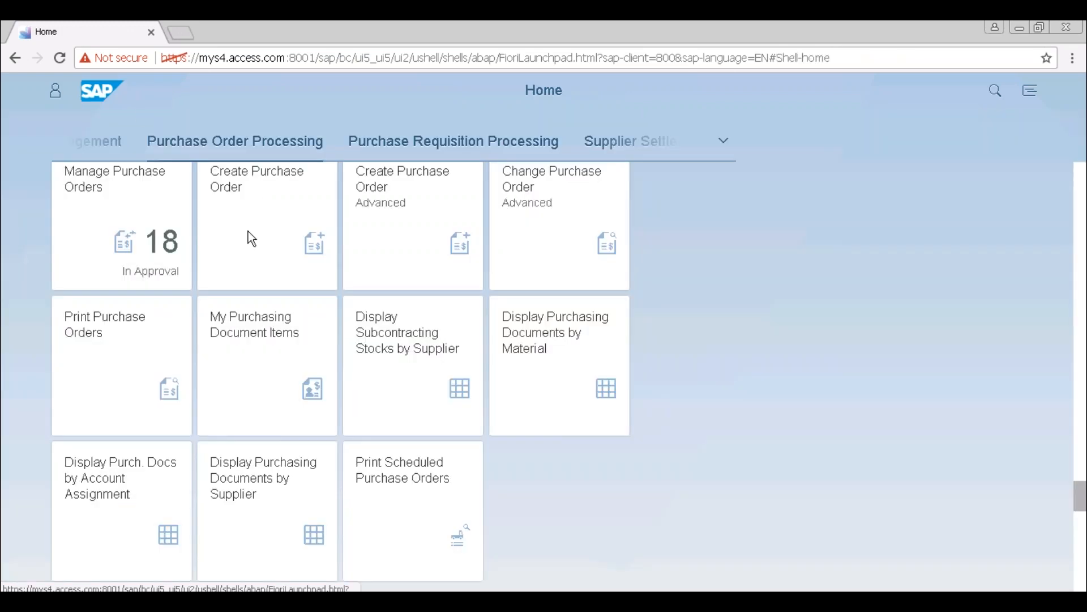
pyautogui.click(1078, 538)
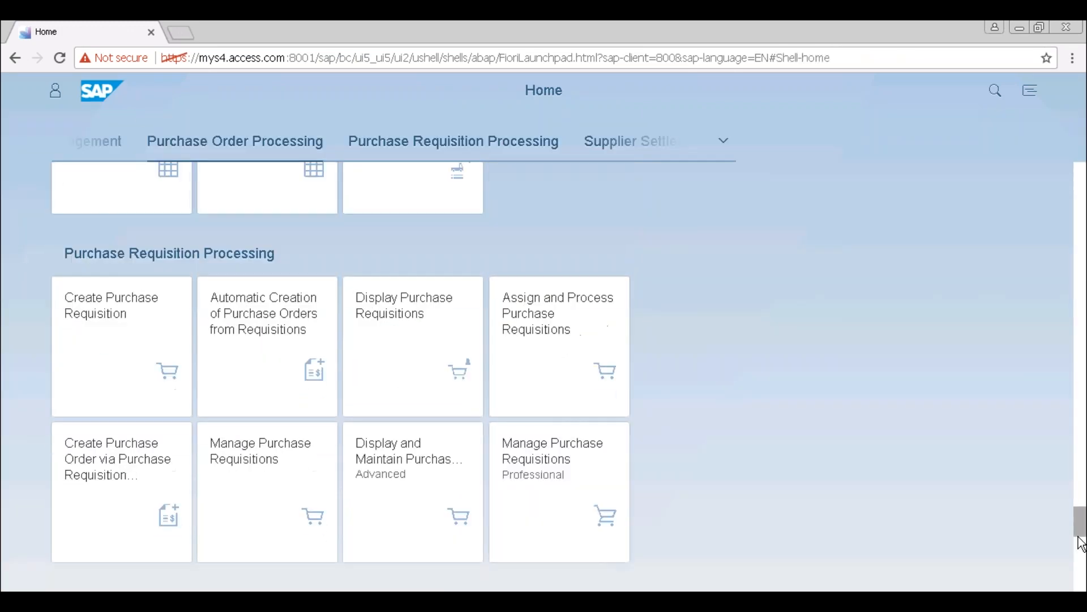
pyautogui.click(258, 498)
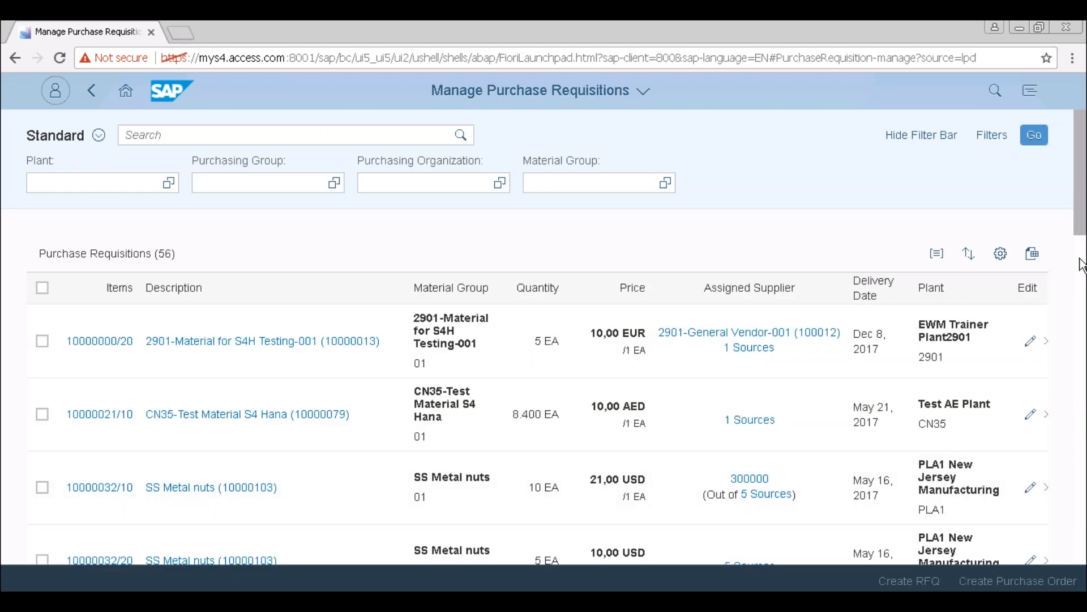
# Filter the purchase requisitions list to plant SL11
pyautogui.click(1081, 266)
pyautogui.scroll(5, 156, 246)
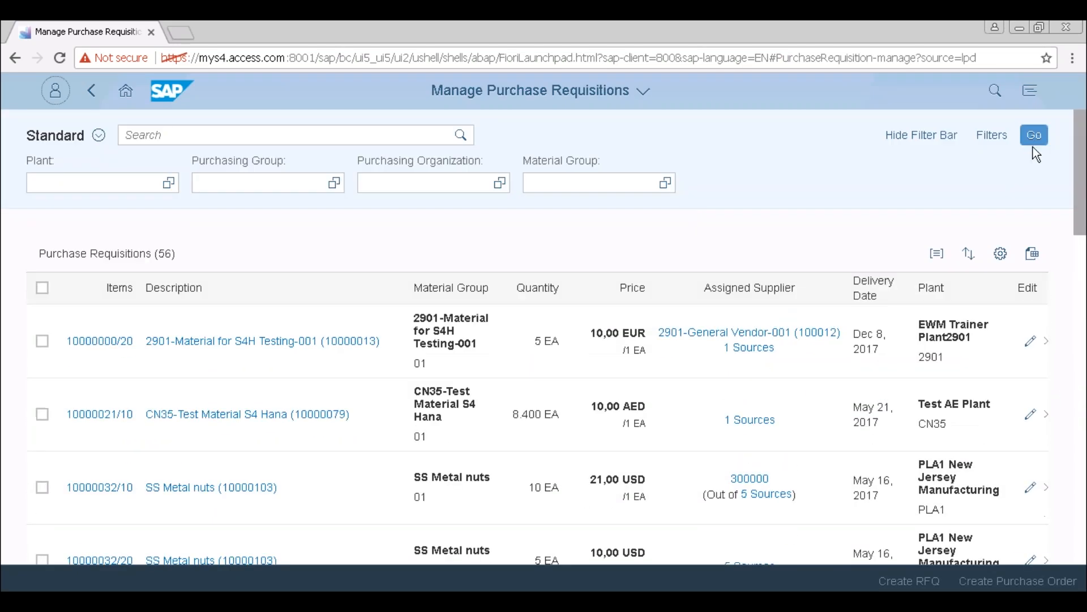
pyautogui.click(103, 182)
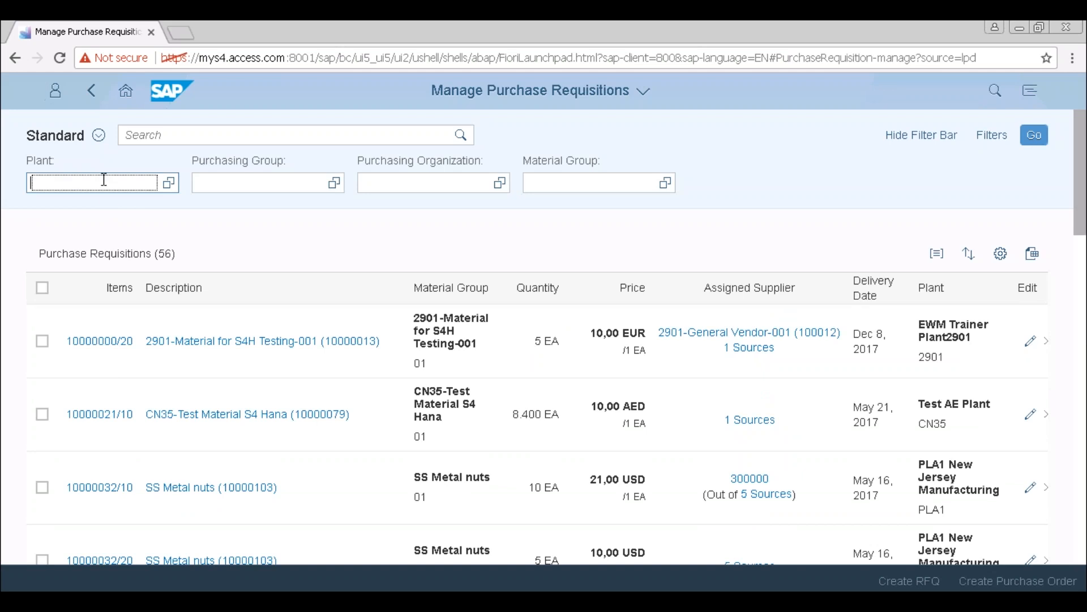
pyautogui.write('sl11')
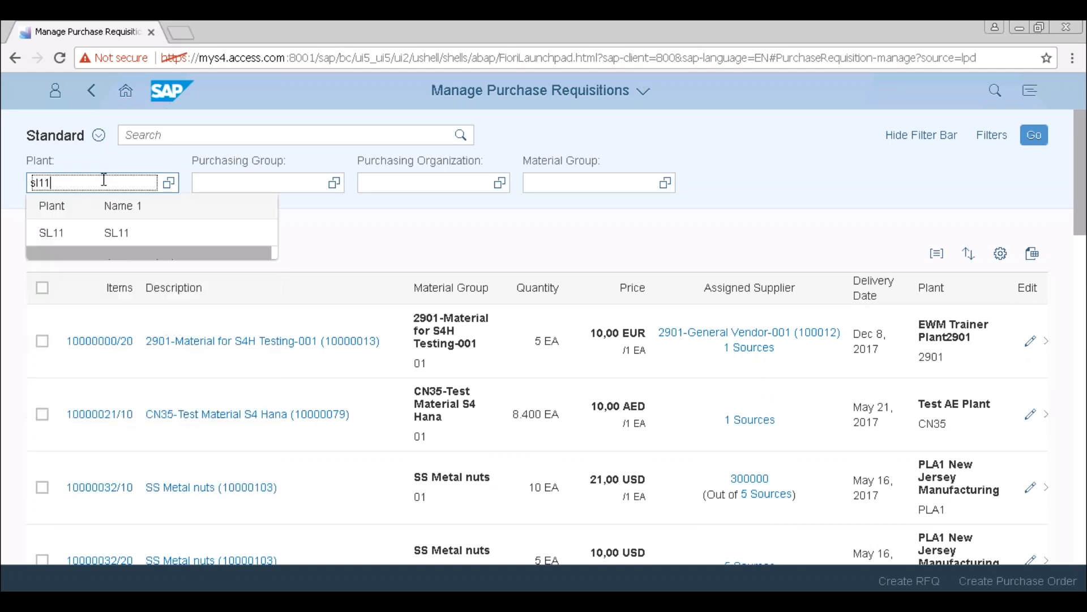
pyautogui.click(64, 236)
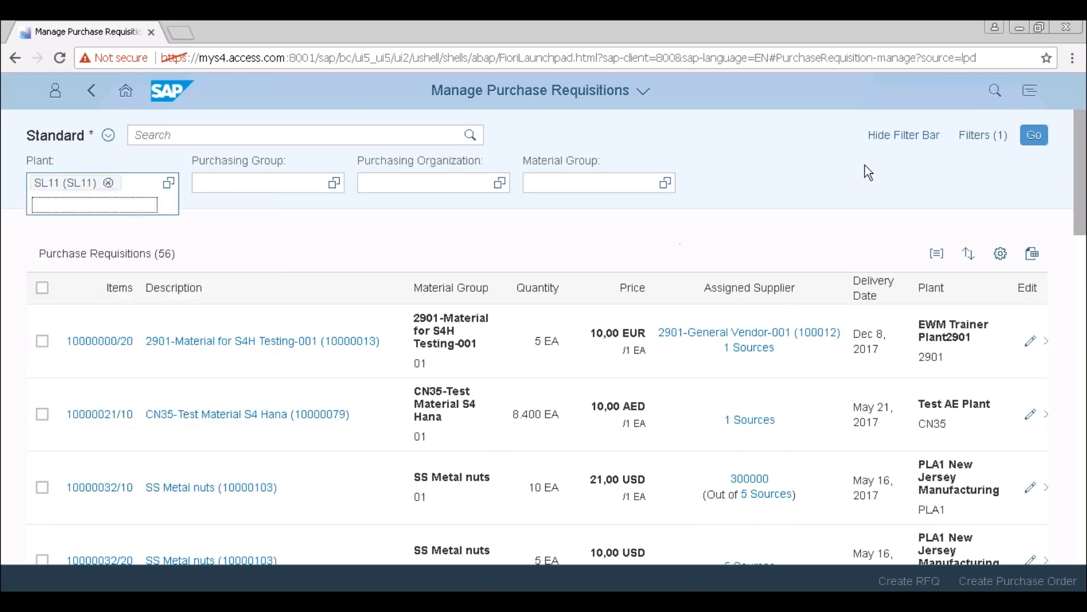
pyautogui.click(1035, 142)
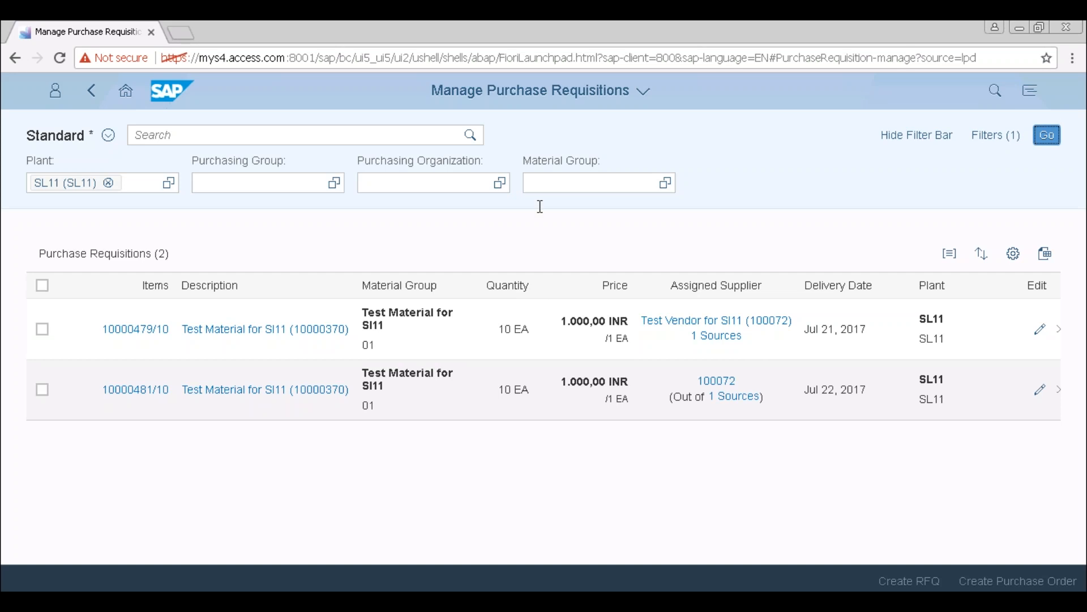
# Return to the Fiori home page, then switch to the Create Purchase Order window in SAP GUI
pyautogui.click(15, 59)
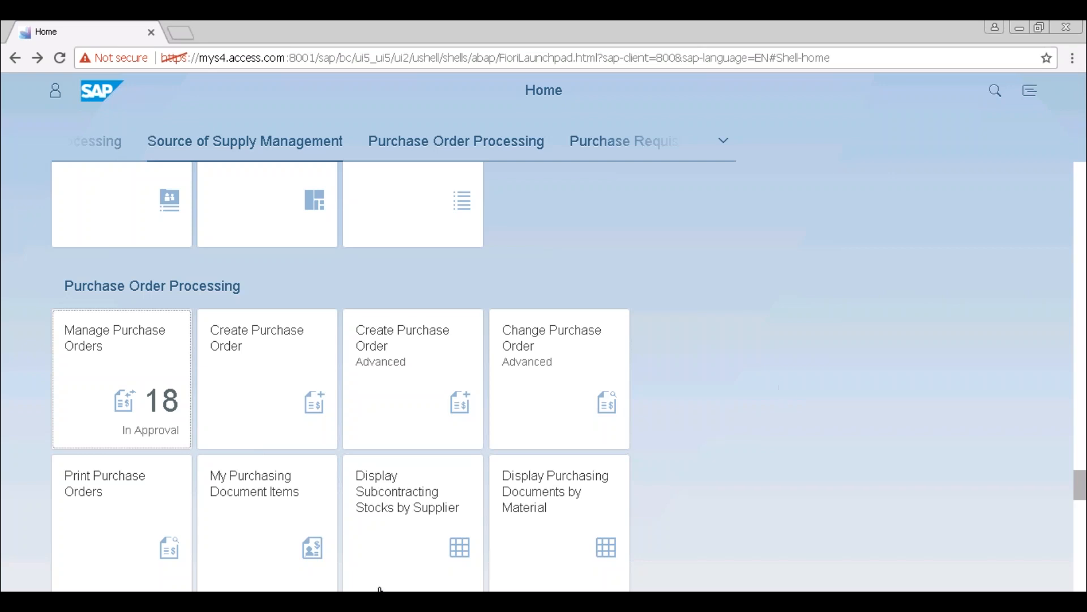
pyautogui.click(231, 601)
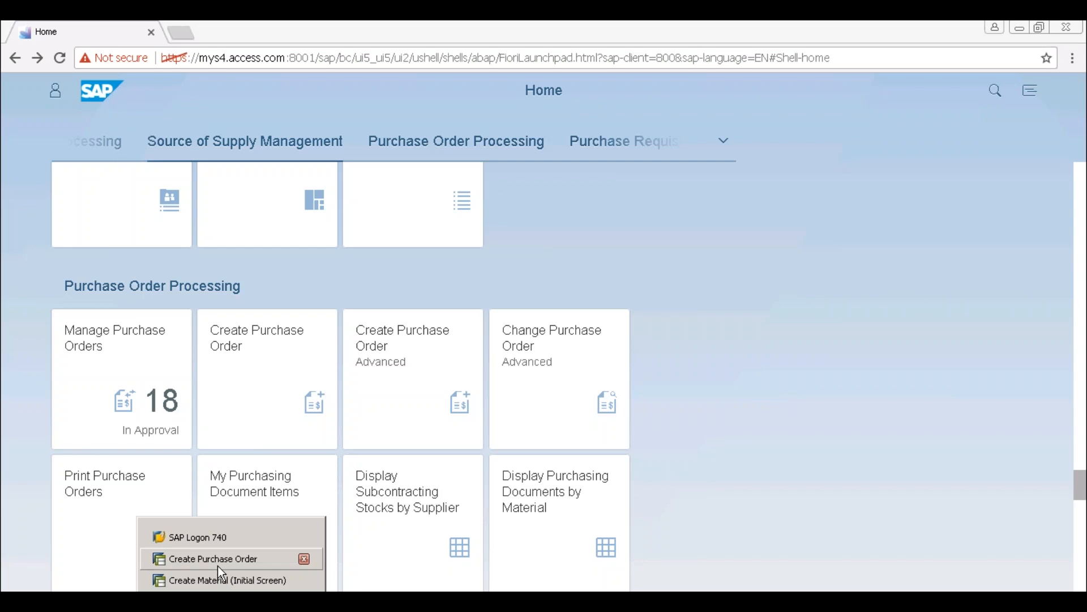
pyautogui.click(219, 559)
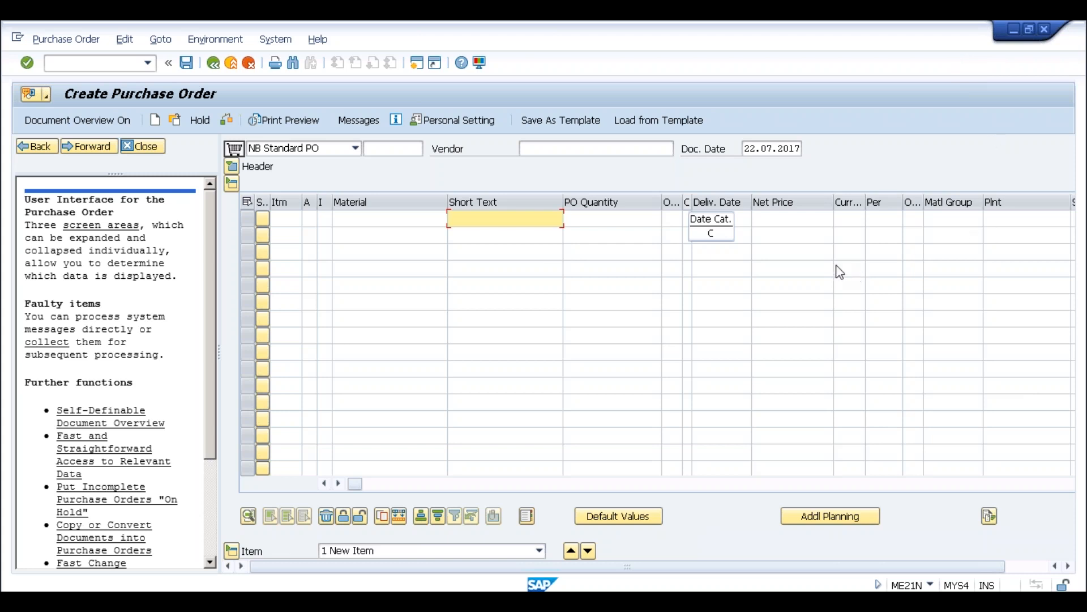
pyautogui.click(413, 219)
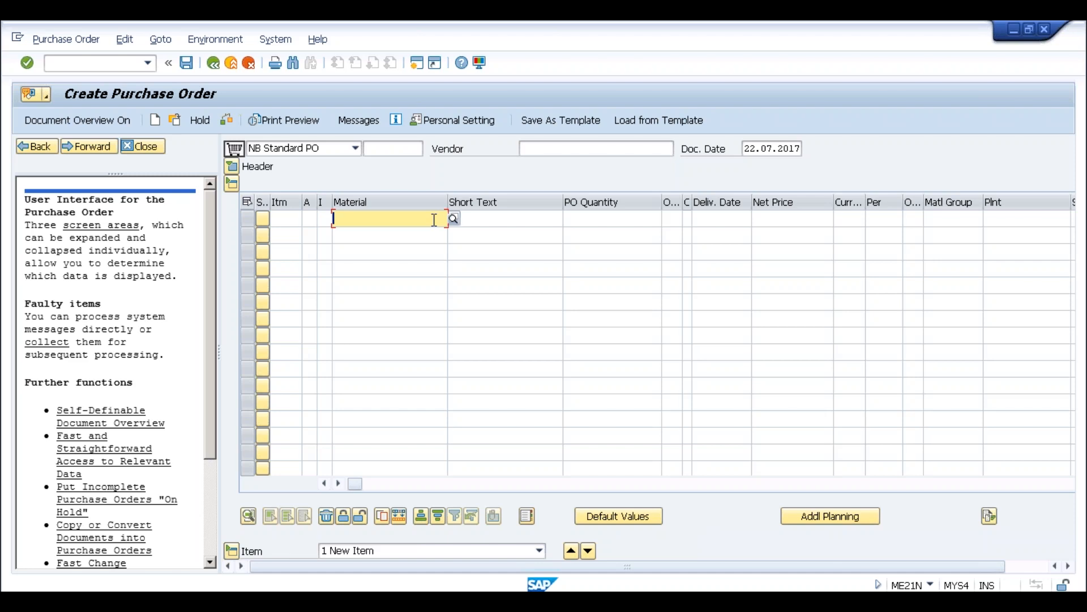
pyautogui.click(486, 224)
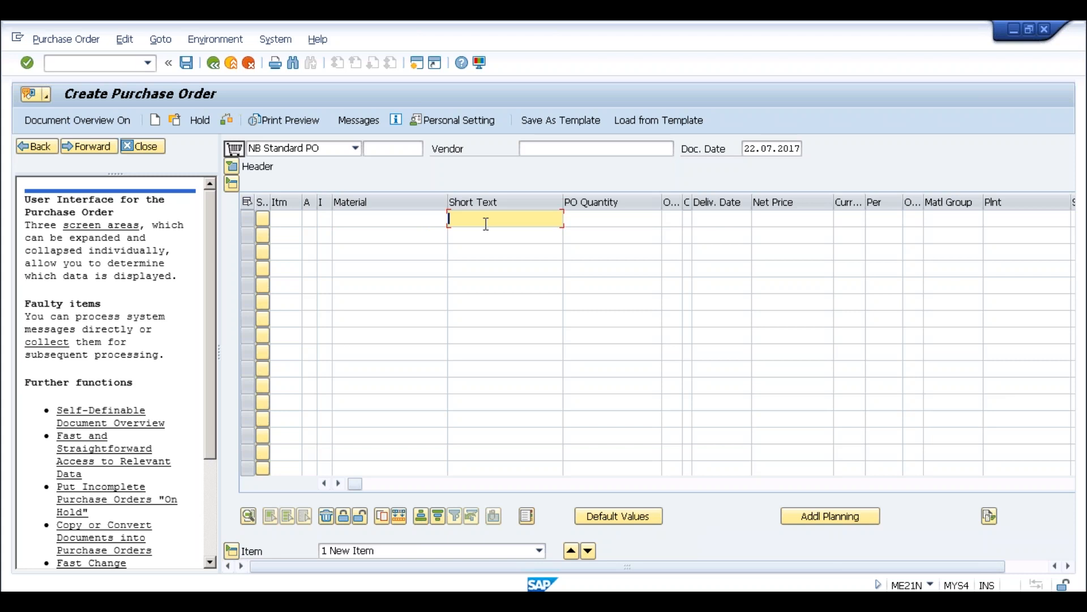
pyautogui.click(432, 222)
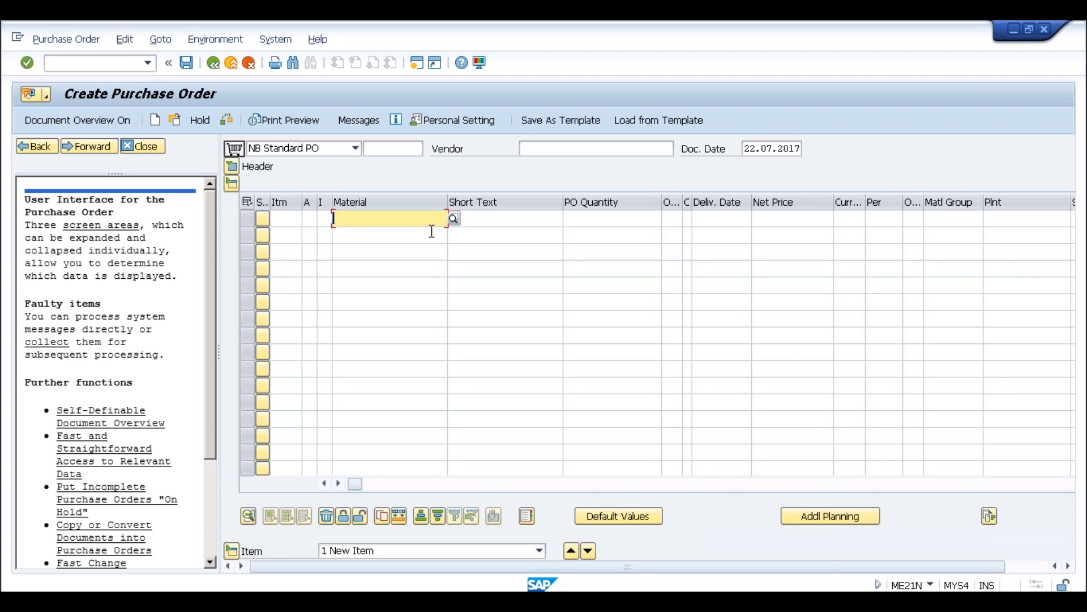
pyautogui.click(482, 219)
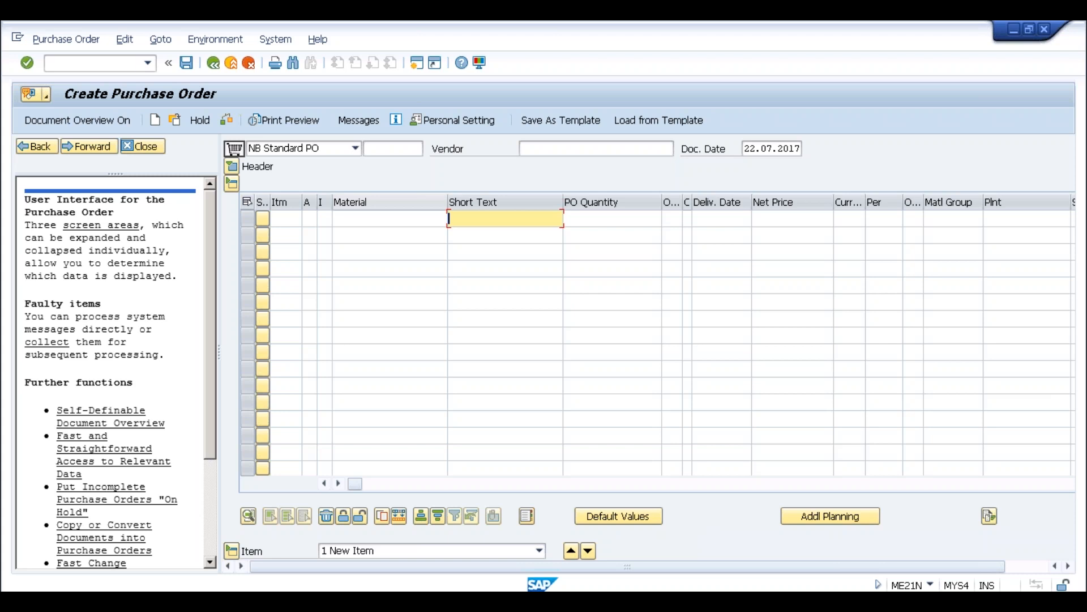
pyautogui.click(403, 217)
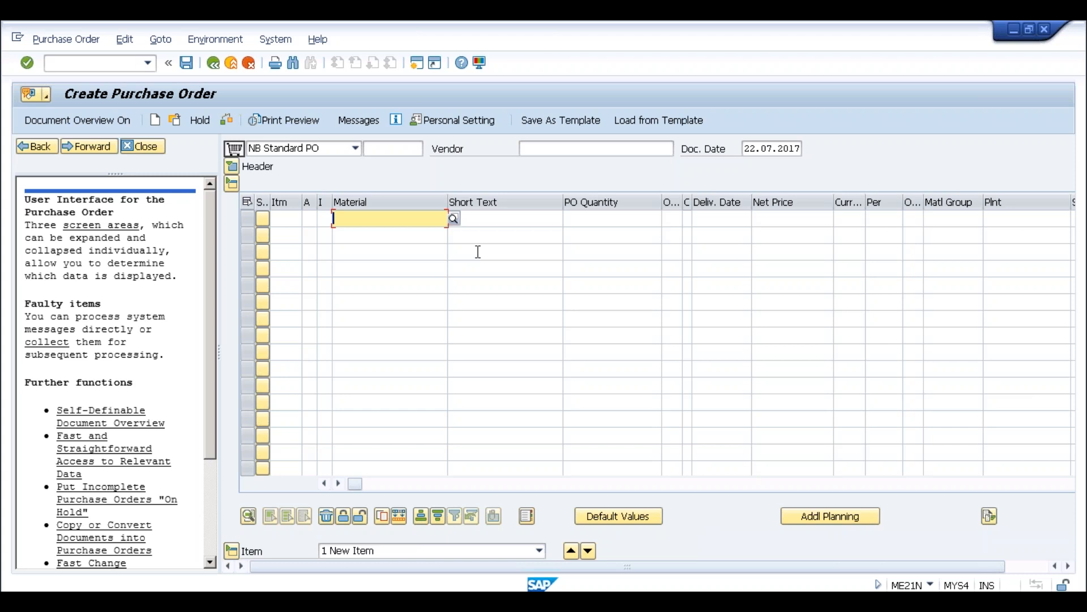
# Show the Create Purchase Requisition screen with /nme51n, go to the first item's Material cell, and exit to SAP Easy Access
pyautogui.click(90, 62)
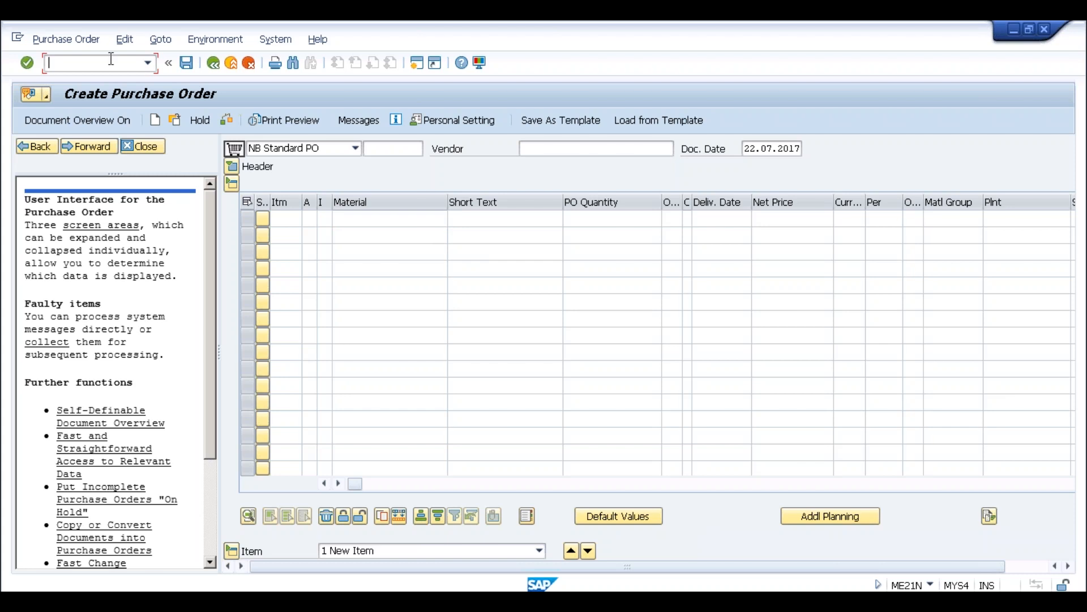
pyautogui.write('/nme51n')
pyautogui.press('Return')
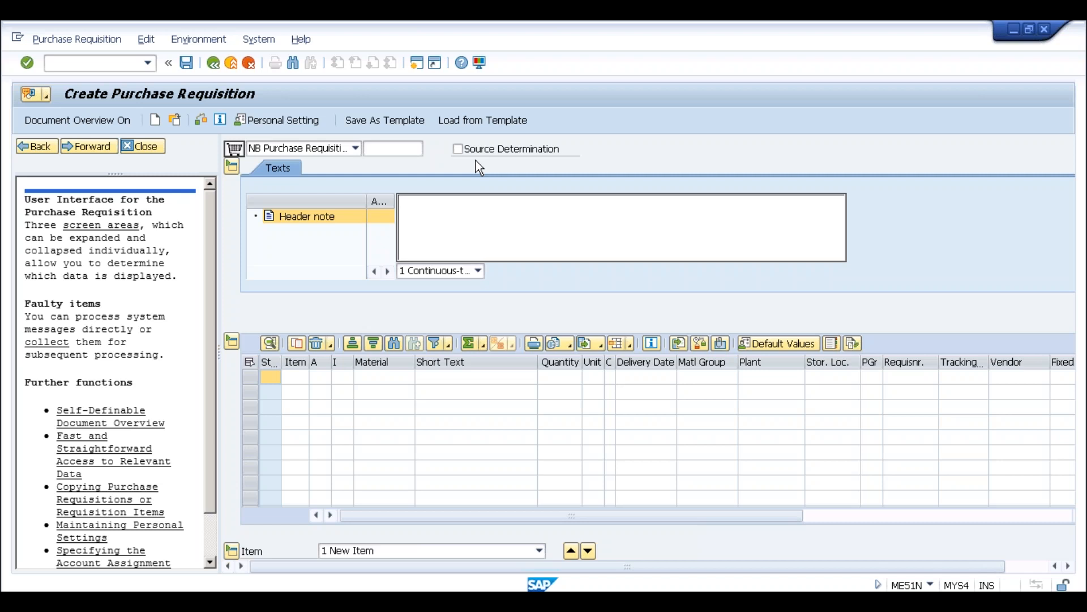
pyautogui.click(379, 378)
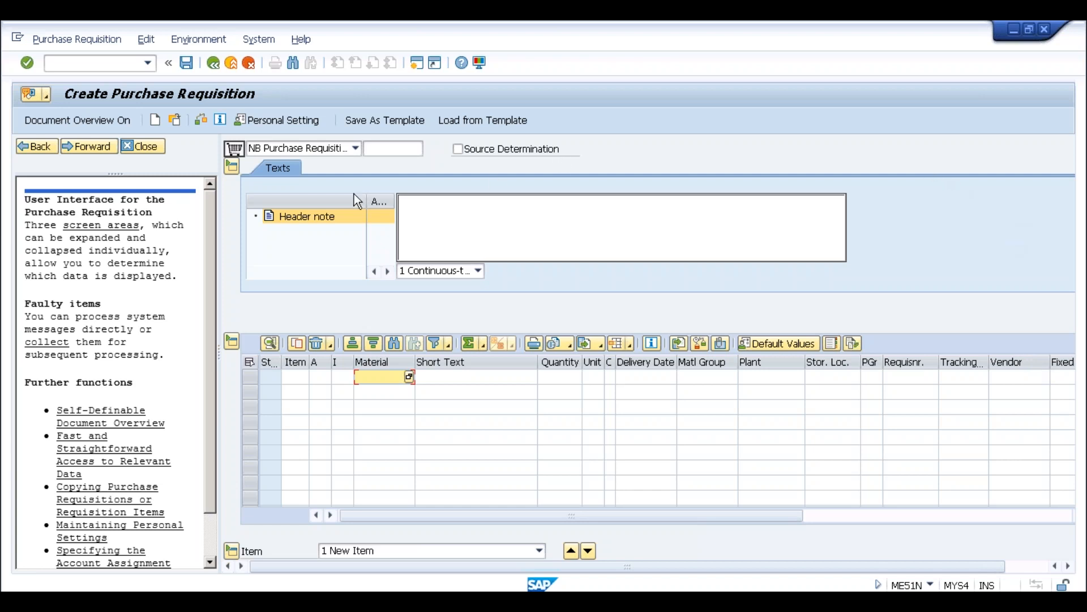
pyautogui.click(115, 65)
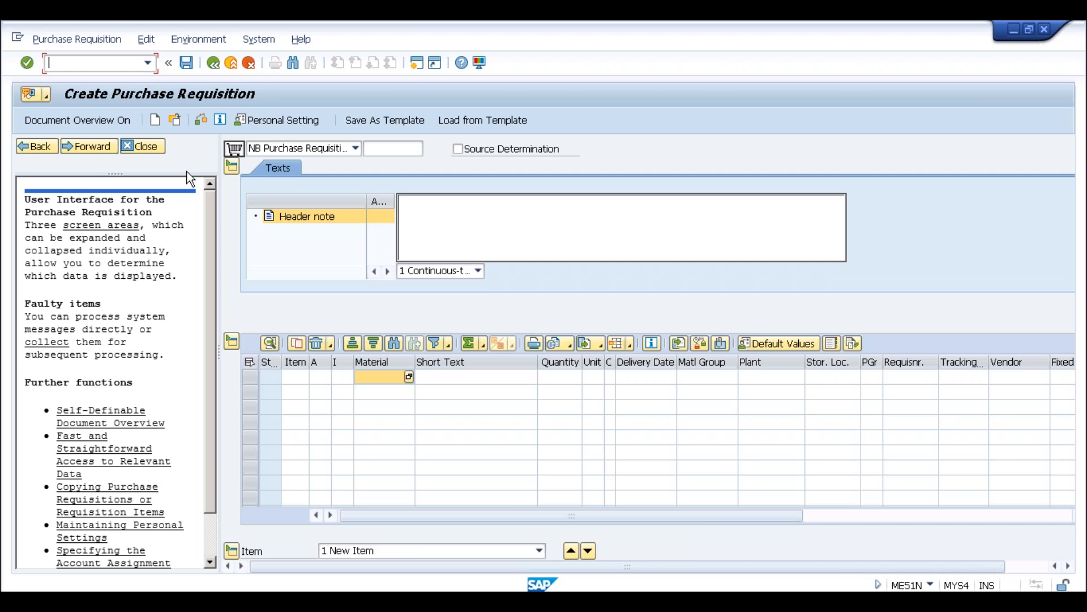
pyautogui.click(249, 66)
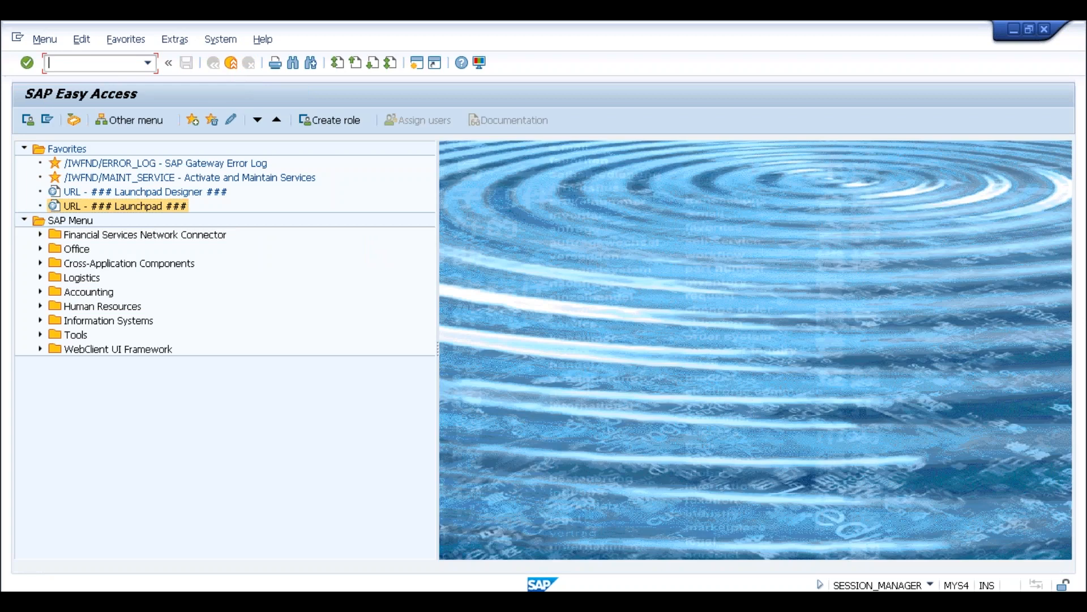
# Display the most recent purchase order with transaction me23n and copy its number
pyautogui.write('me23n')
pyautogui.press('Return')
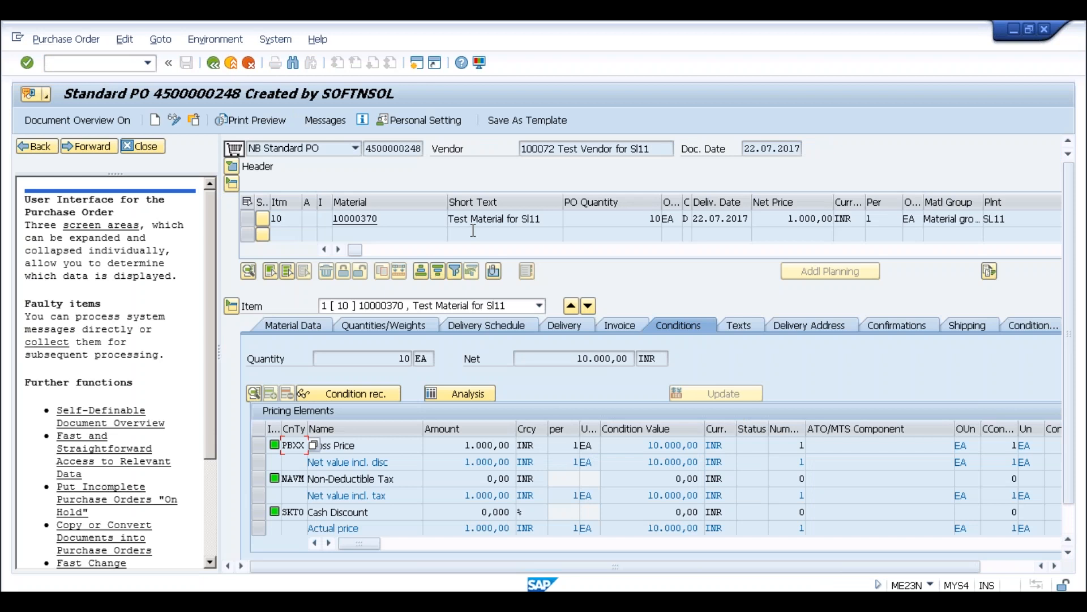
pyautogui.click(368, 150)
# Start goods receipt entry with /nmigo, choose A01 Goods Receipt with reference R01 Purchase Order, and try to load the copied order number
pyautogui.click(114, 66)
pyautogui.write('/nmigo')
pyautogui.press('Return')
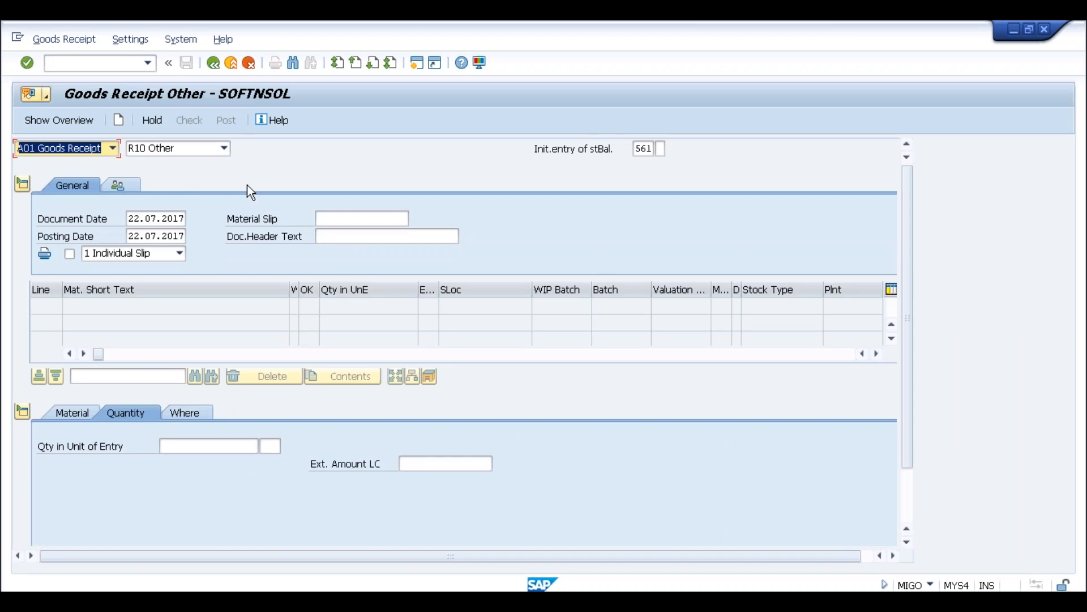
pyautogui.click(113, 150)
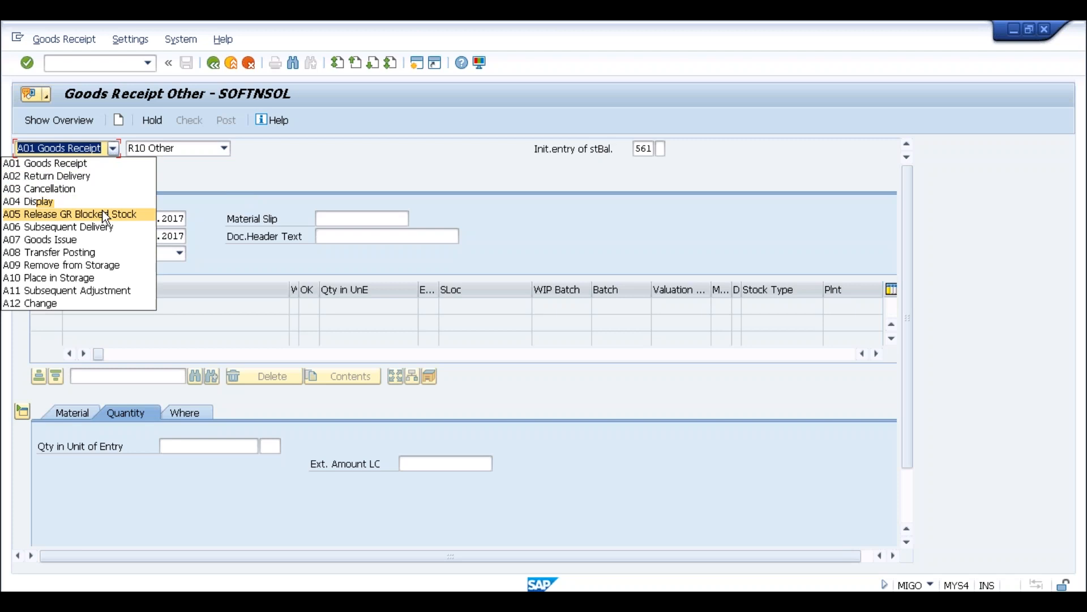
pyautogui.click(76, 162)
pyautogui.click(184, 151)
pyautogui.click(178, 164)
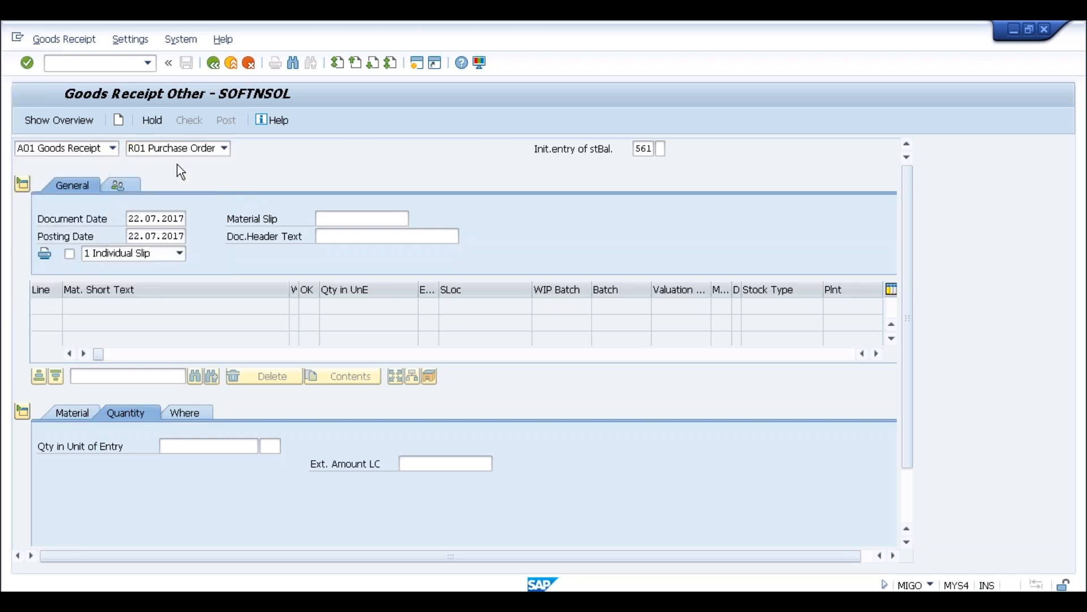
pyautogui.hotkey('ctrl', 'v')
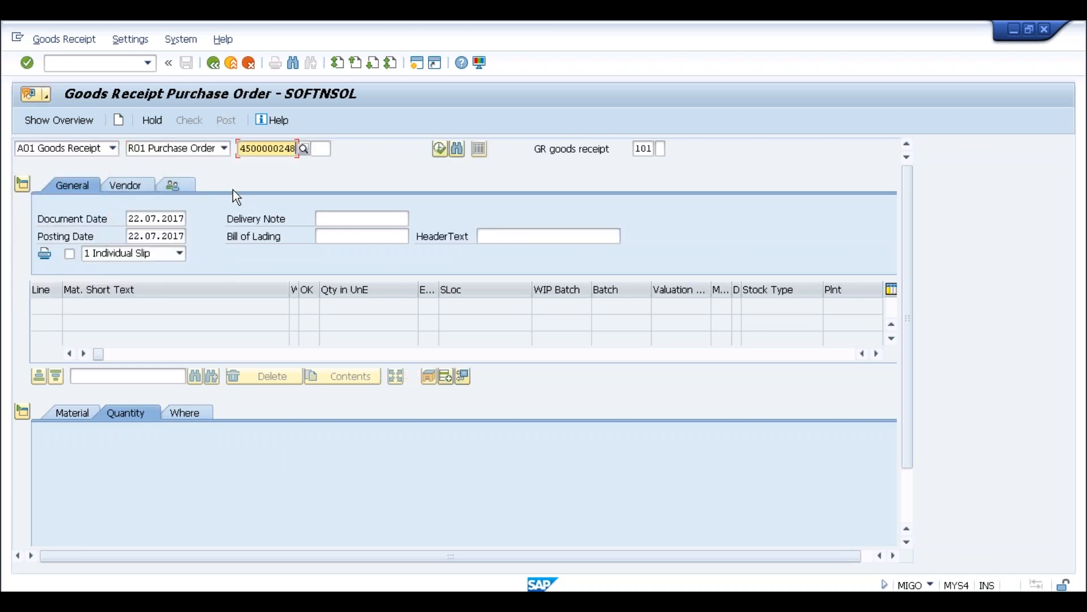
pyautogui.press('Return')
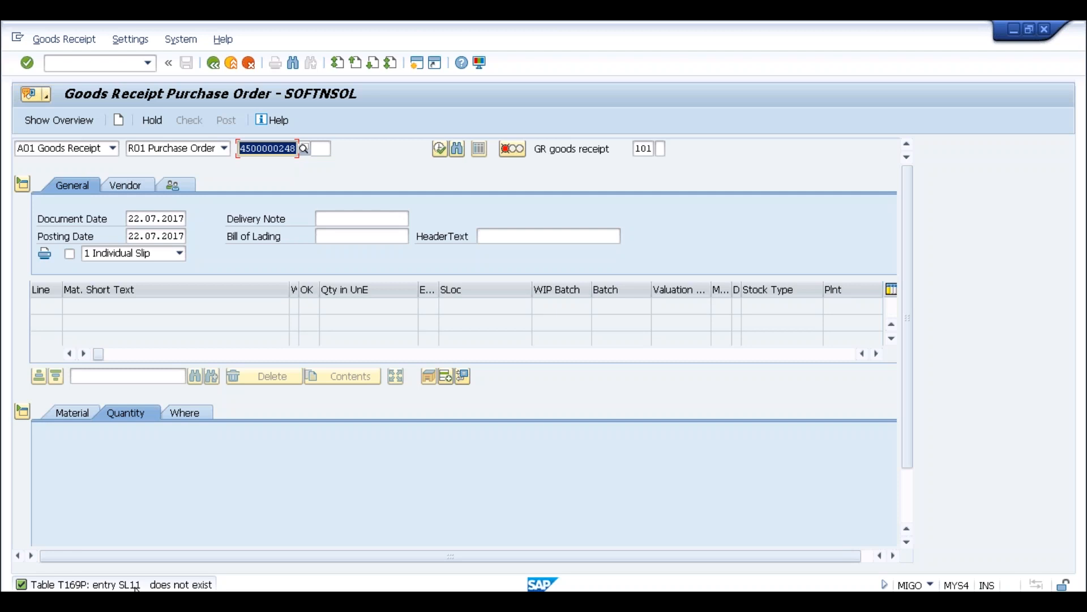
# Start transaction se16n in a new session and load table T169P
pyautogui.click(414, 63)
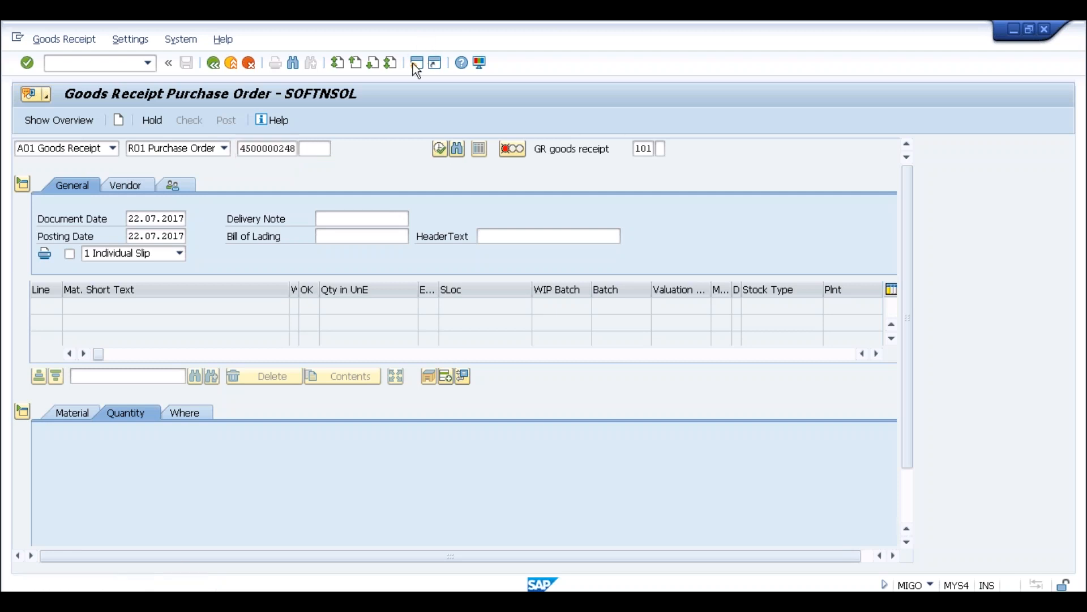
pyautogui.write('se16n')
pyautogui.press('Return')
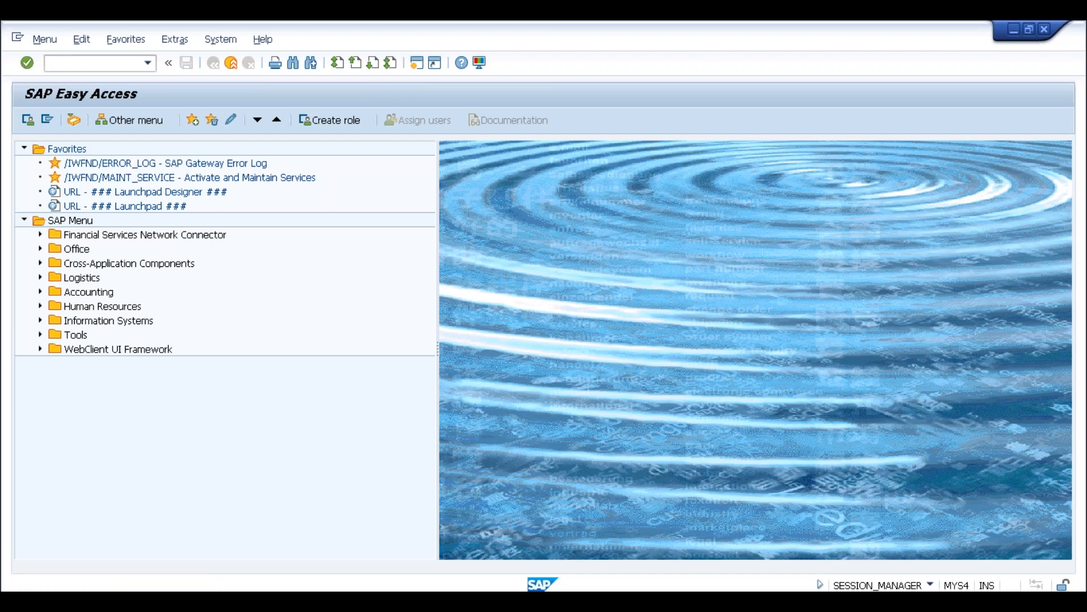
pyautogui.write('t')
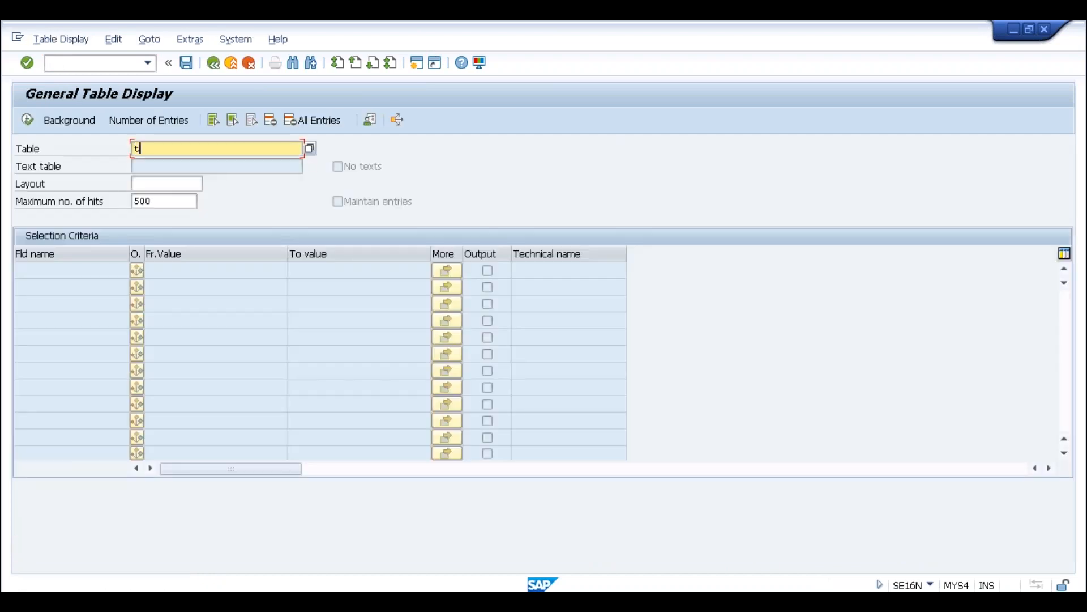
pyautogui.write('169p')
pyautogui.press('Return')
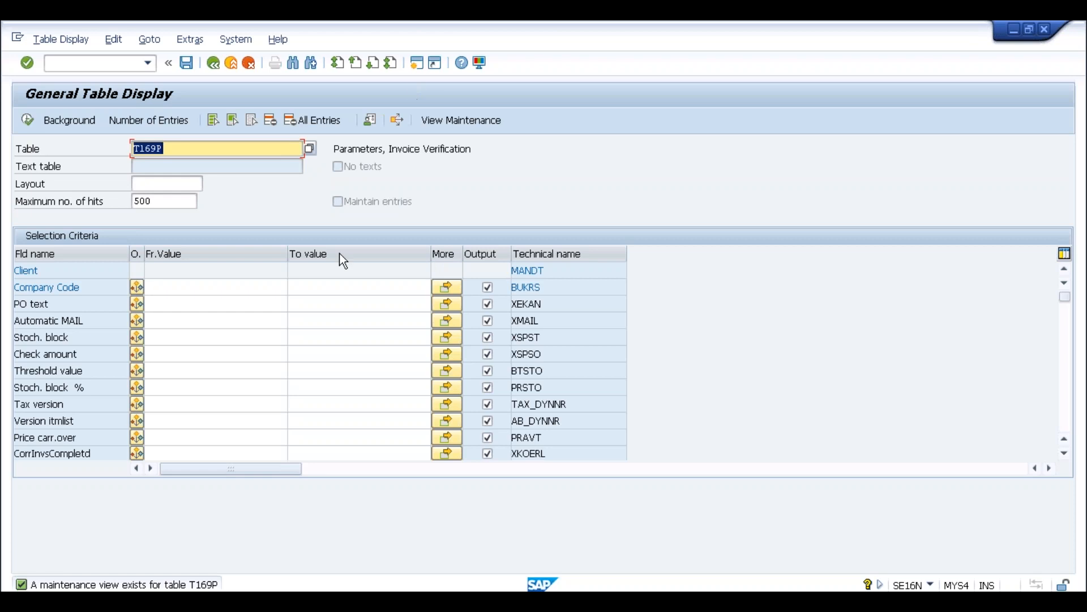
# Open the maintenance view of table T169P and switch it to change mode
pyautogui.click(439, 124)
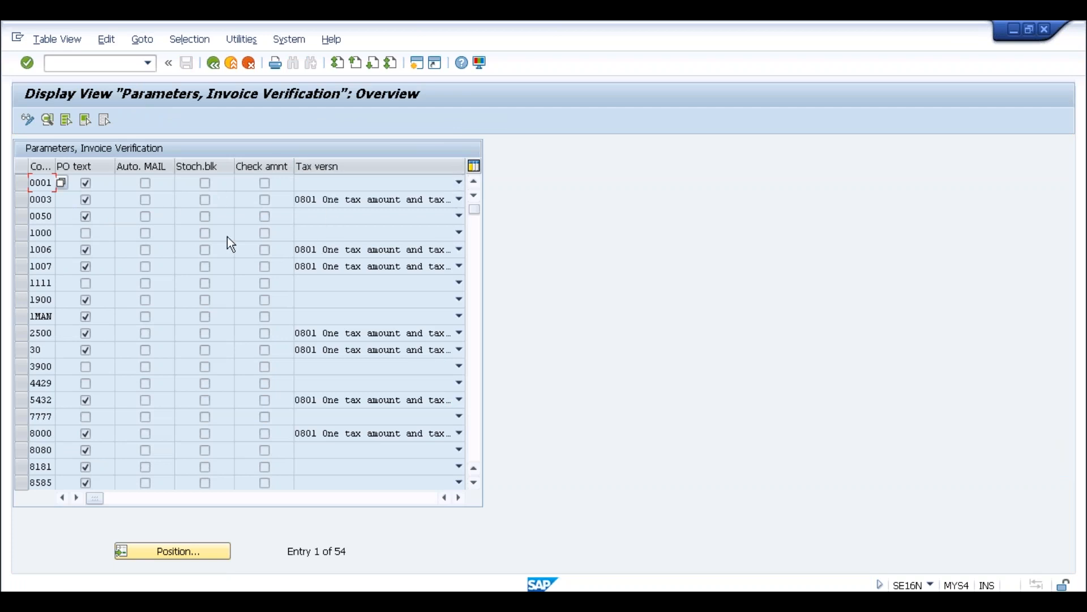
pyautogui.click(23, 184)
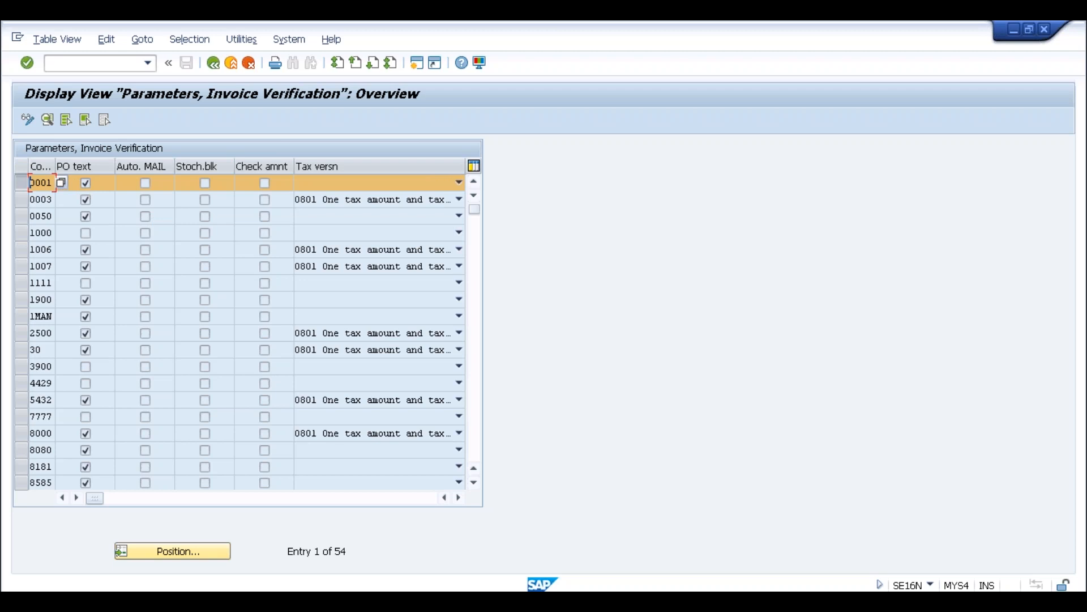
pyautogui.click(28, 118)
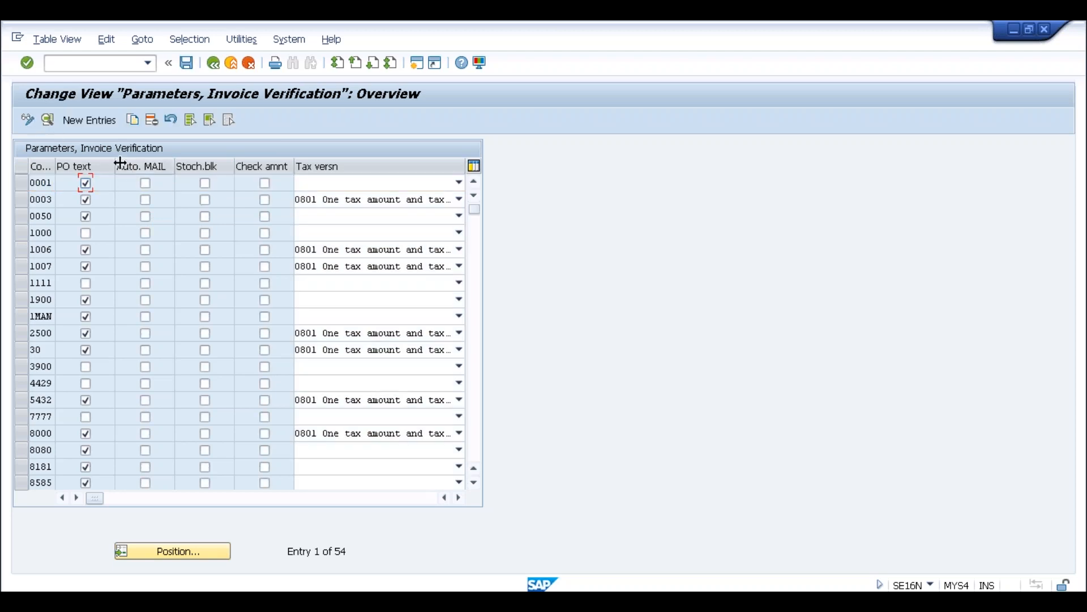
# Copy the invoice verification parameters of company code 0001 to SL11 and save them under the proposed customizing request
pyautogui.click(25, 182)
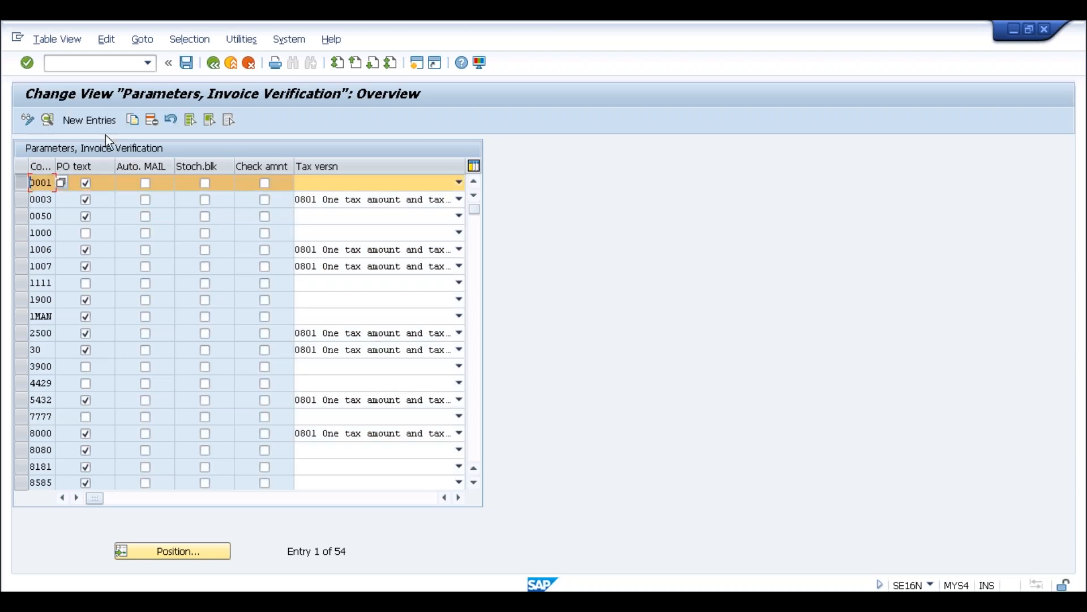
pyautogui.click(131, 119)
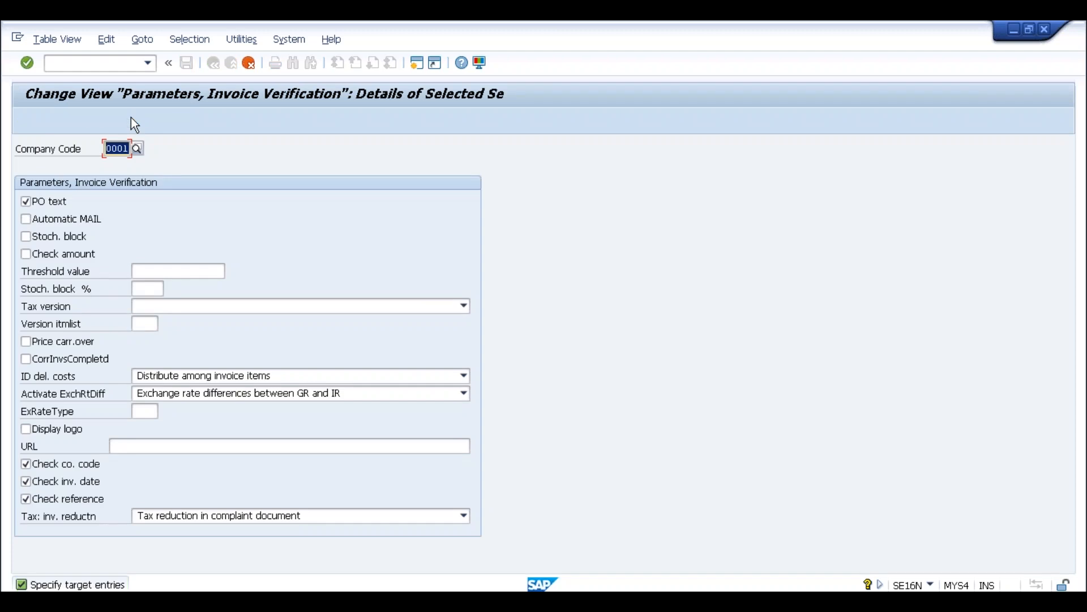
pyautogui.write('SL11')
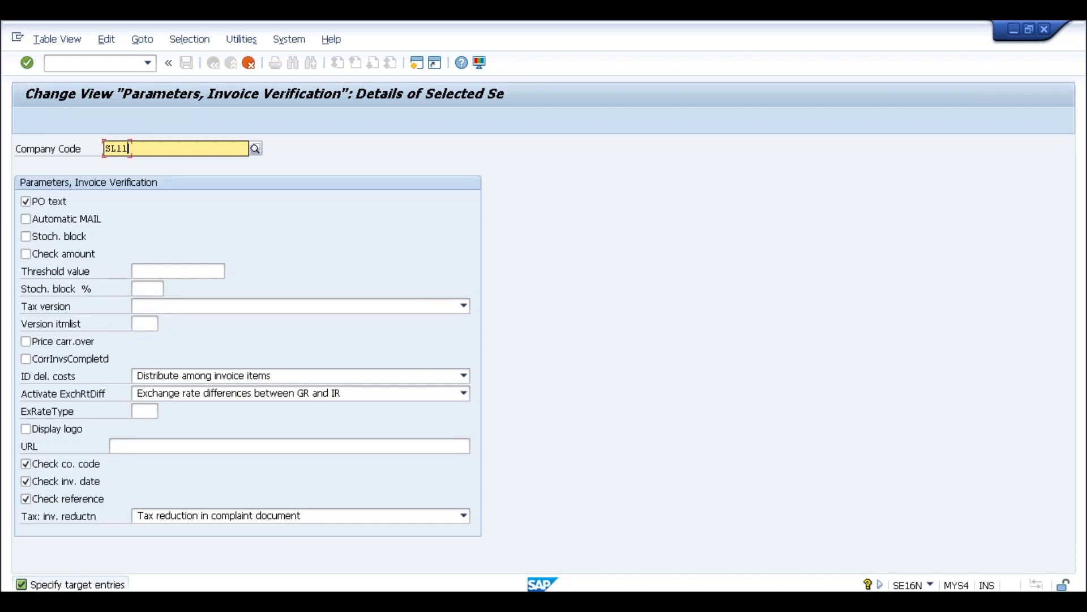
pyautogui.press('Return')
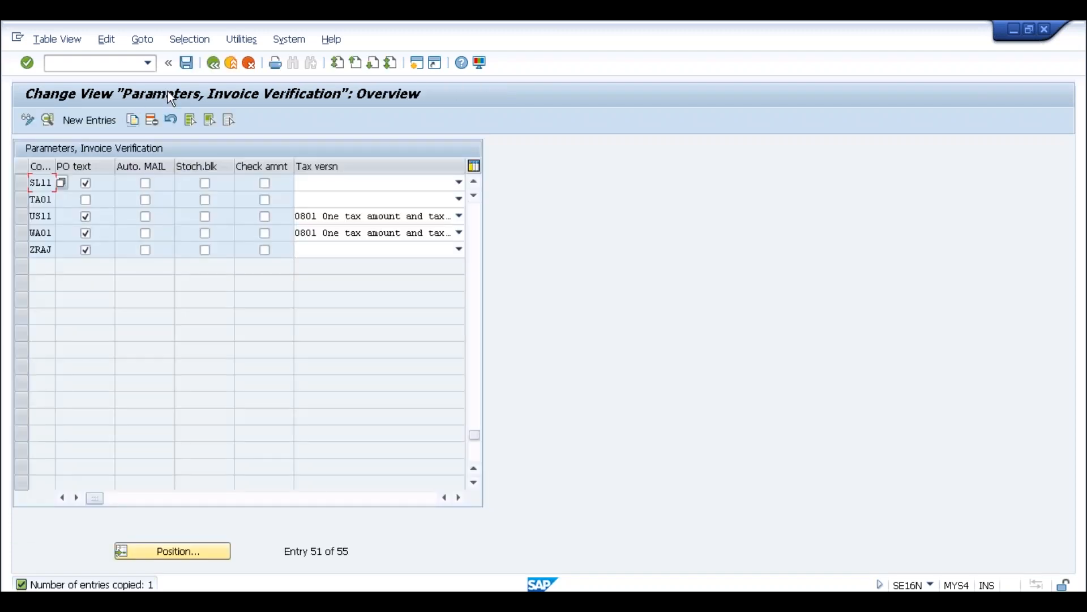
pyautogui.click(182, 70)
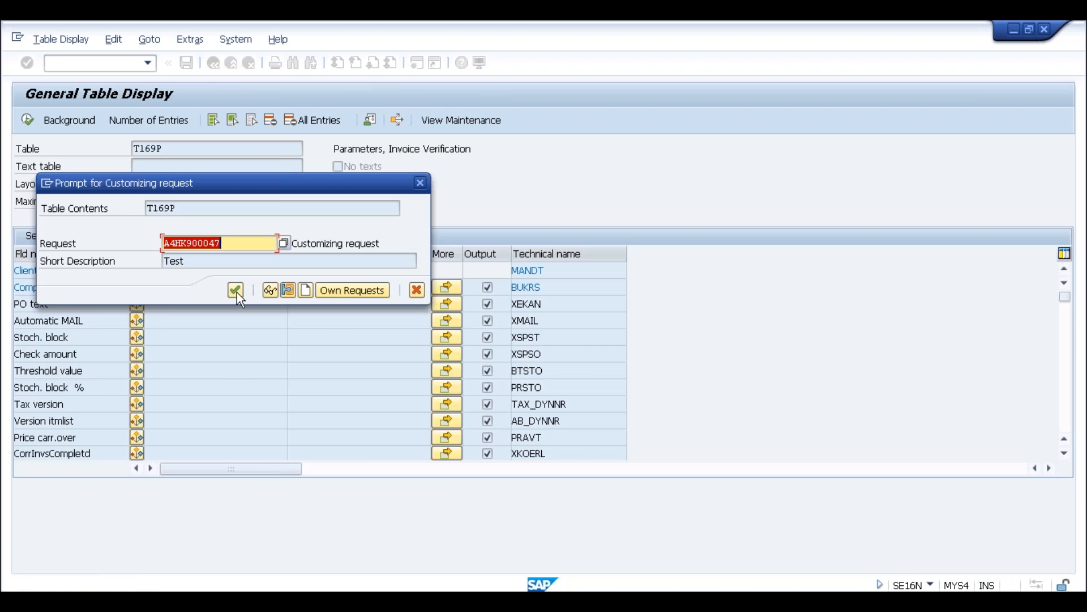
pyautogui.click(236, 290)
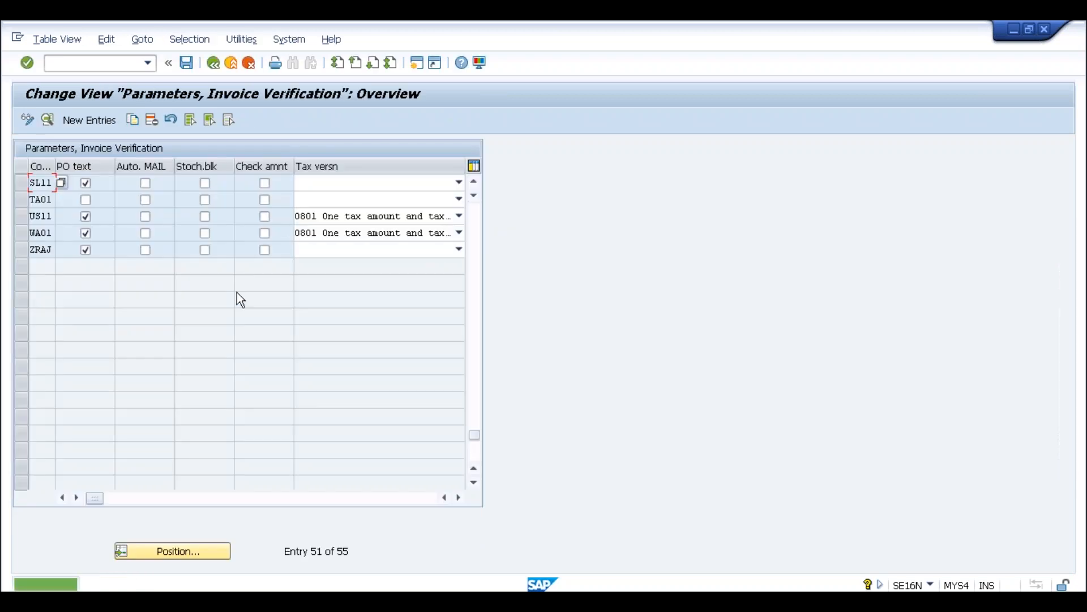
pyautogui.click(213, 63)
# Switch back to the goods receipt session, retry the order, restart the transaction with /nmigo and load the same purchase order
pyautogui.hotkey('alt', 'Tab')
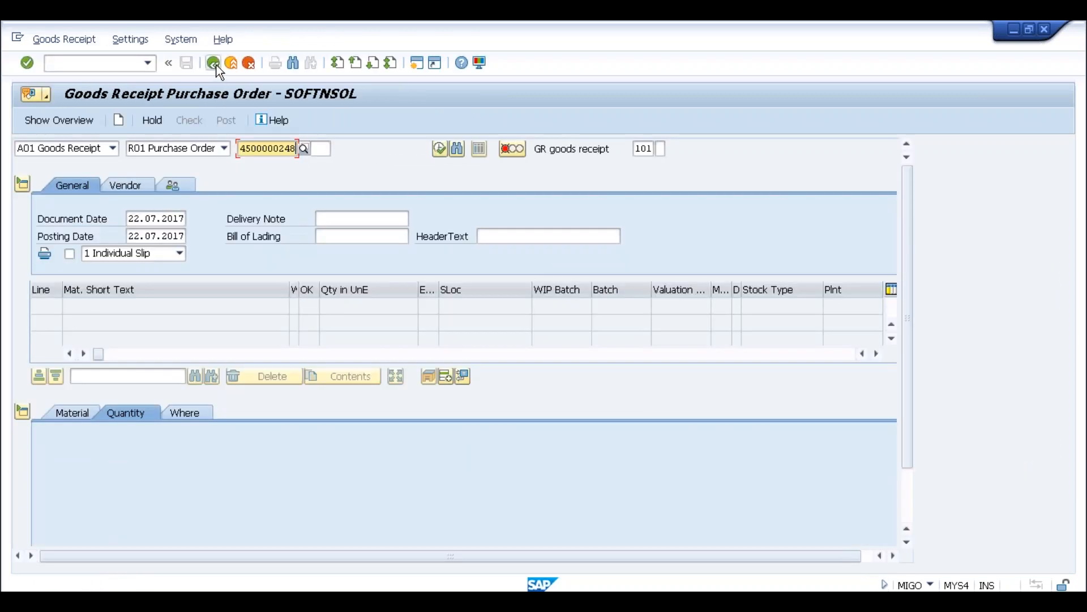
pyautogui.press('Return')
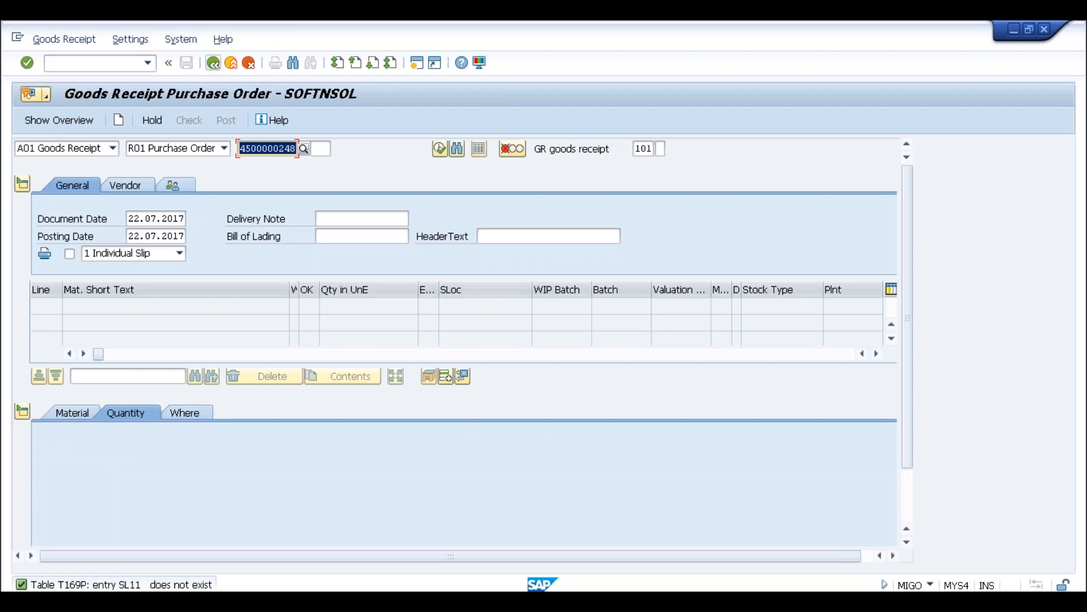
pyautogui.click(96, 63)
pyautogui.write('/nmigo')
pyautogui.press('Return')
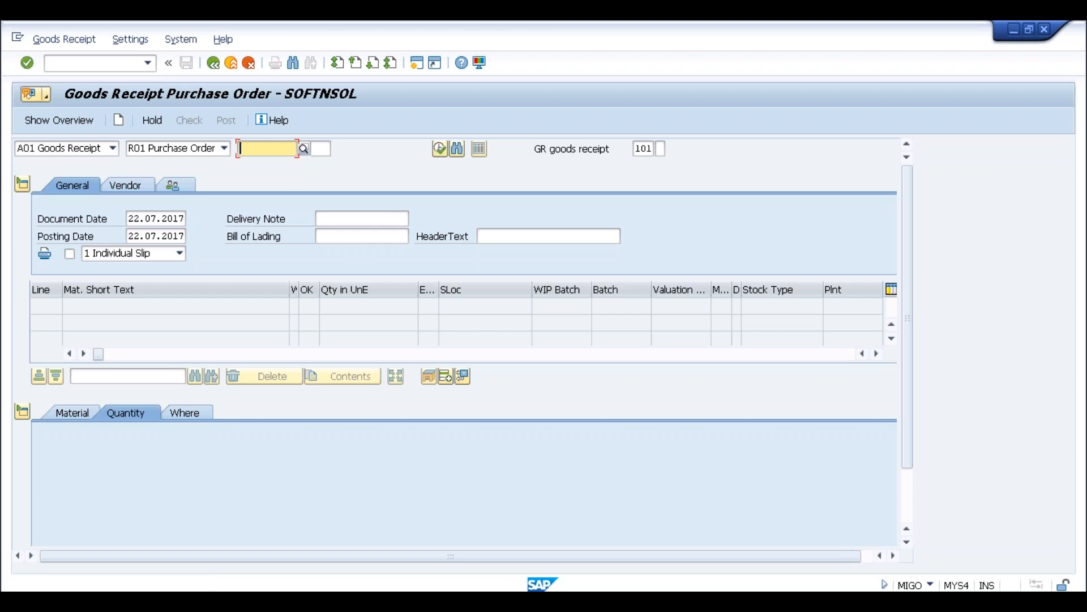
pyautogui.click(278, 150)
pyautogui.press('Down')
pyautogui.press('Return')
pyautogui.press('Return')
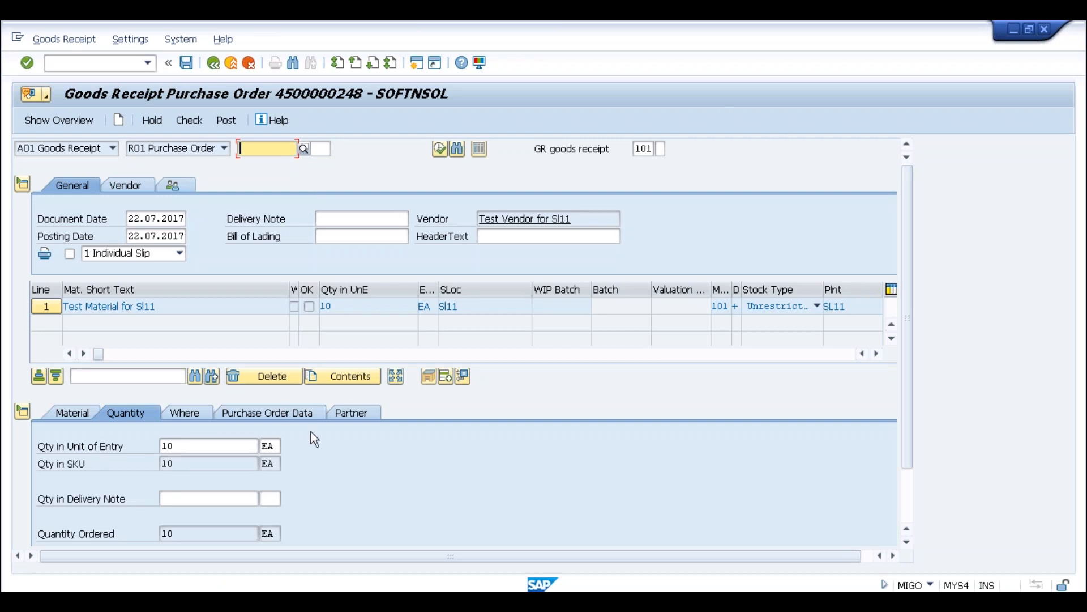
# Mark the goods receipt item as OK and go to its Storage location field in the Where details
pyautogui.click(905, 488)
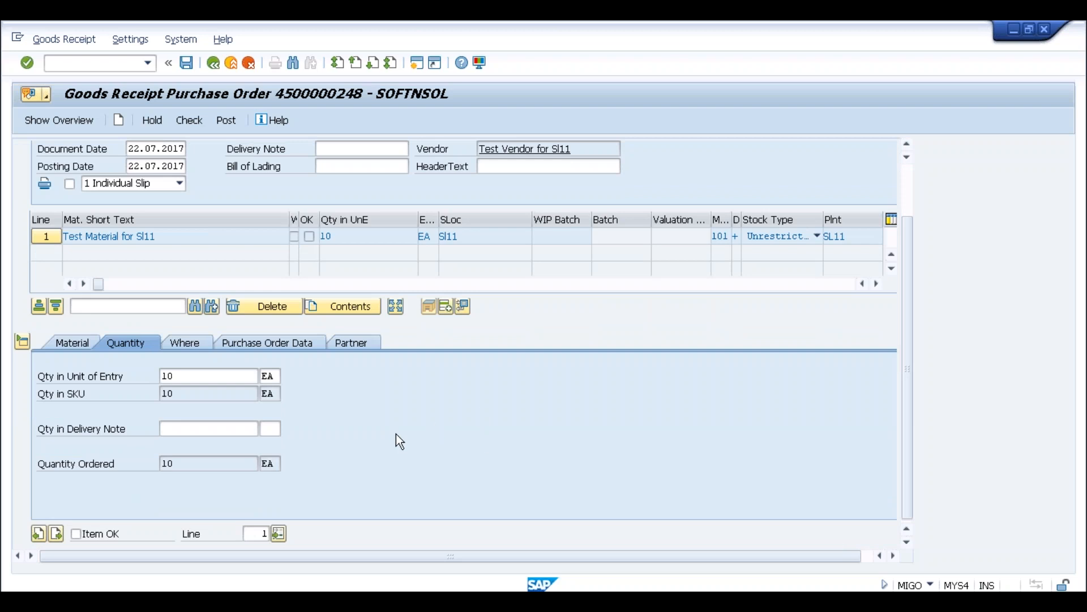
pyautogui.click(77, 534)
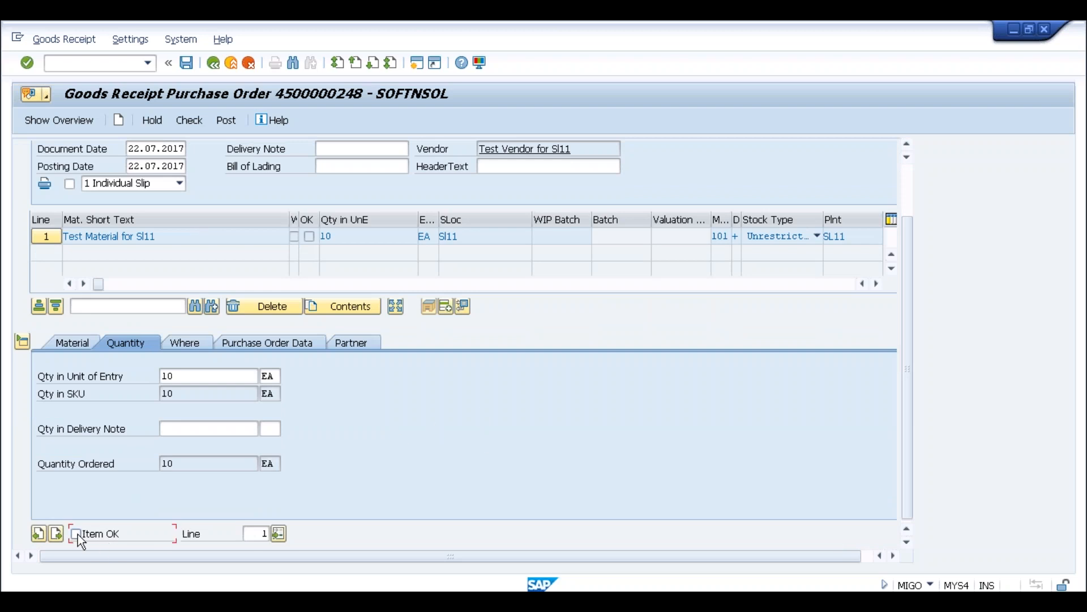
pyautogui.click(183, 344)
pyautogui.click(205, 431)
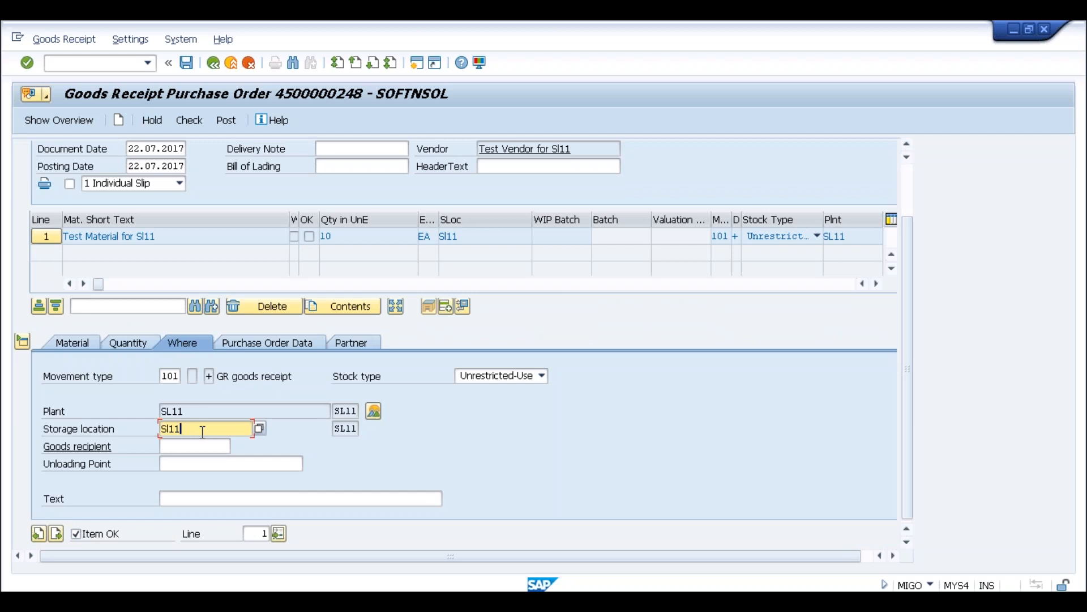
# Check the goods receipt document and try to post it
pyautogui.click(197, 124)
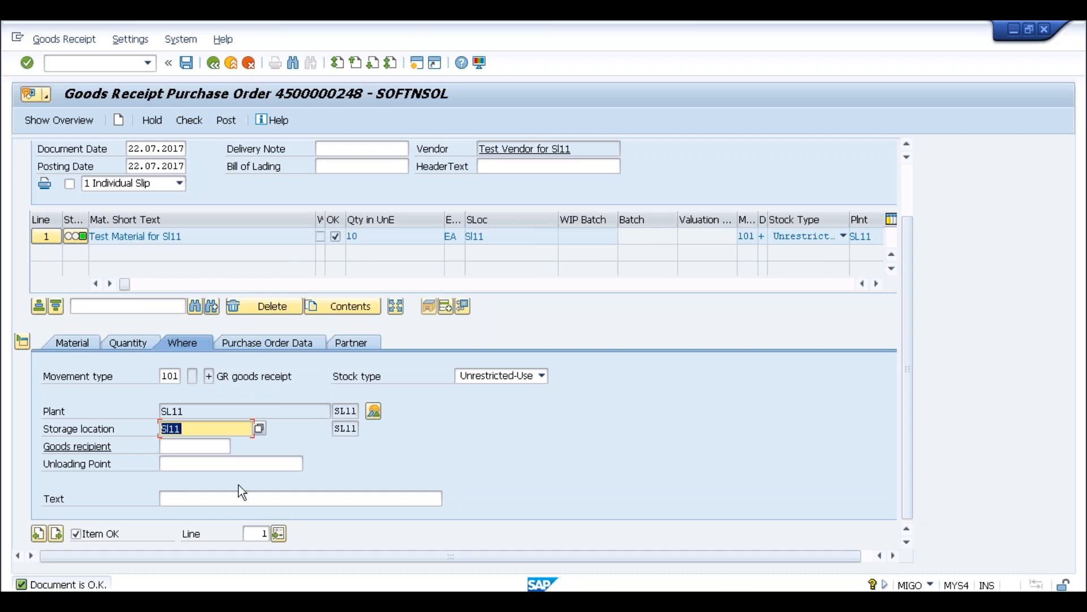
pyautogui.click(225, 120)
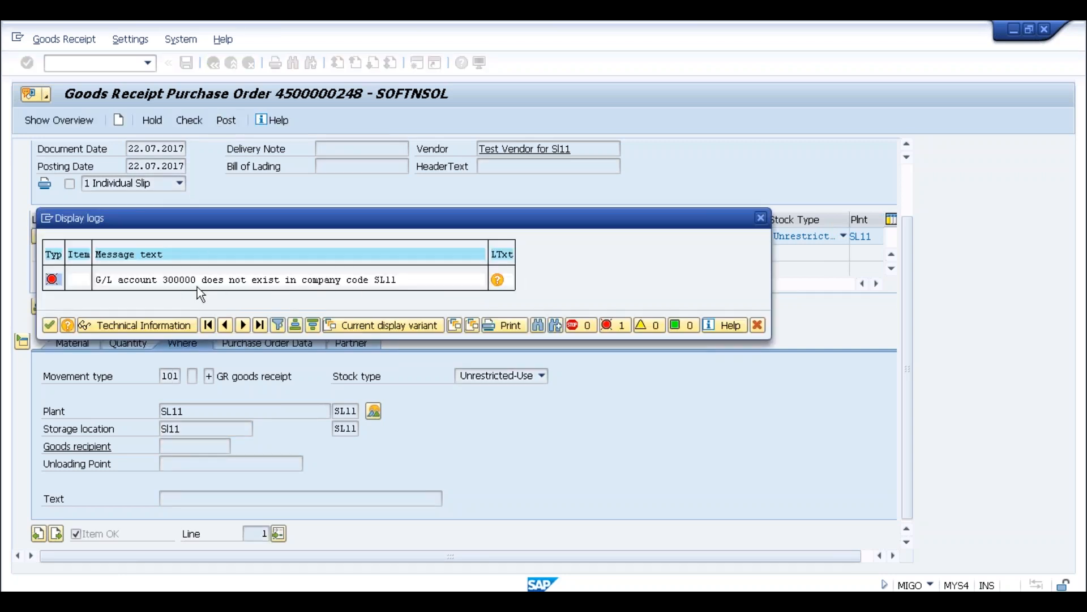
# Switch to the material creation session, start /nfs00 and begin creating G/L account 300000 in company code SL11
pyautogui.click(232, 600)
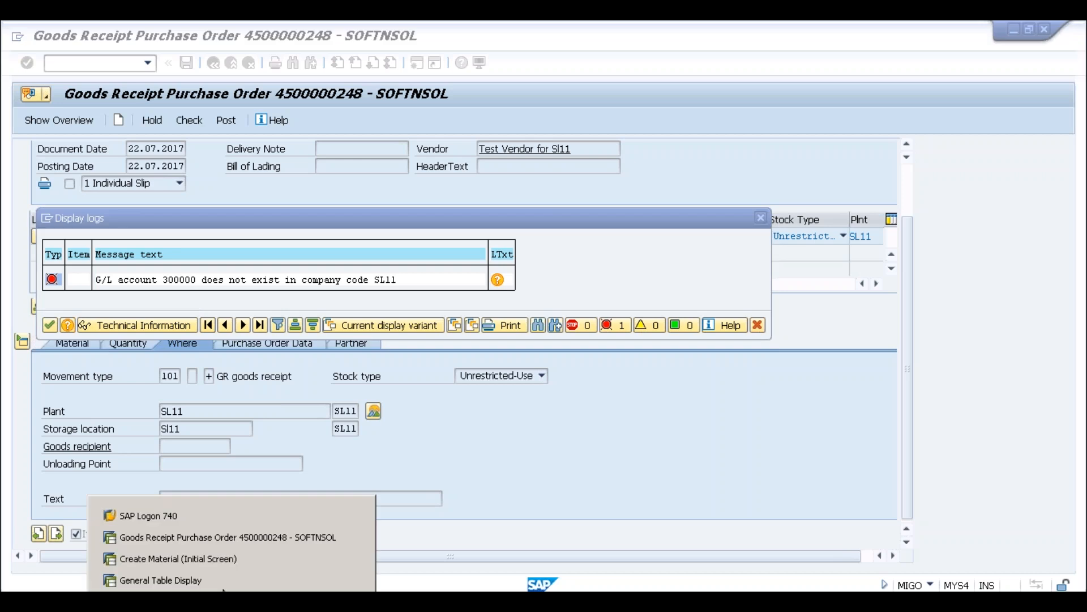
pyautogui.click(214, 560)
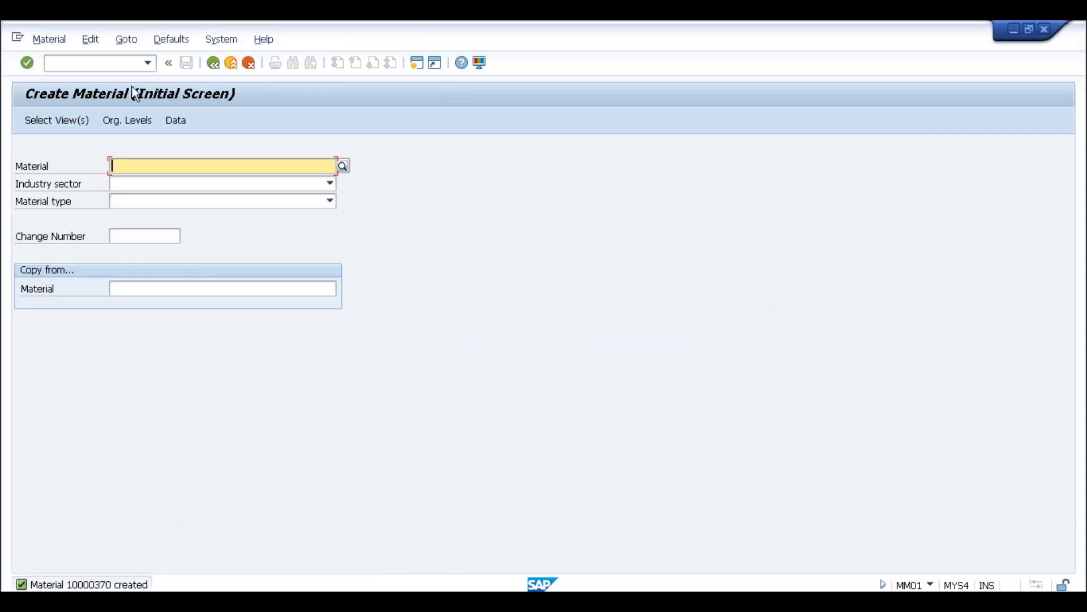
pyautogui.click(107, 67)
pyautogui.write('/nfs00')
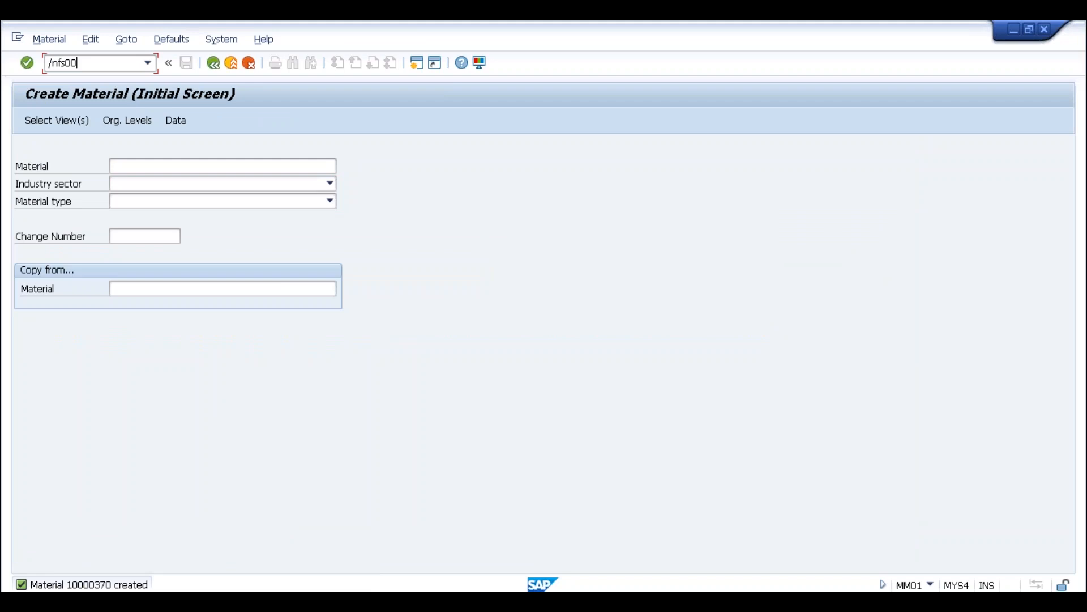
pyautogui.press('Return')
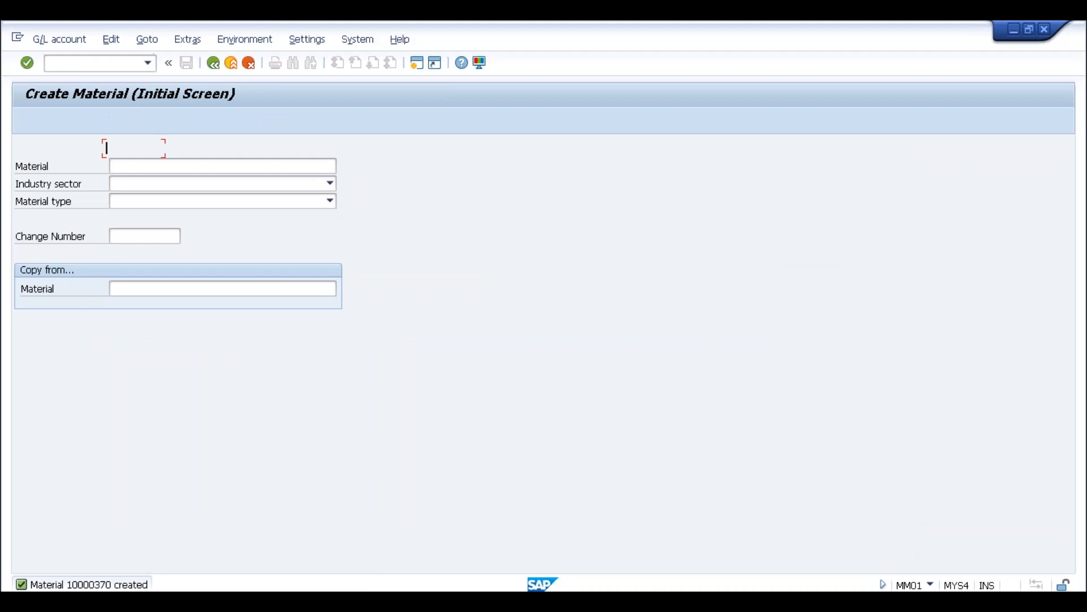
pyautogui.write('300000')
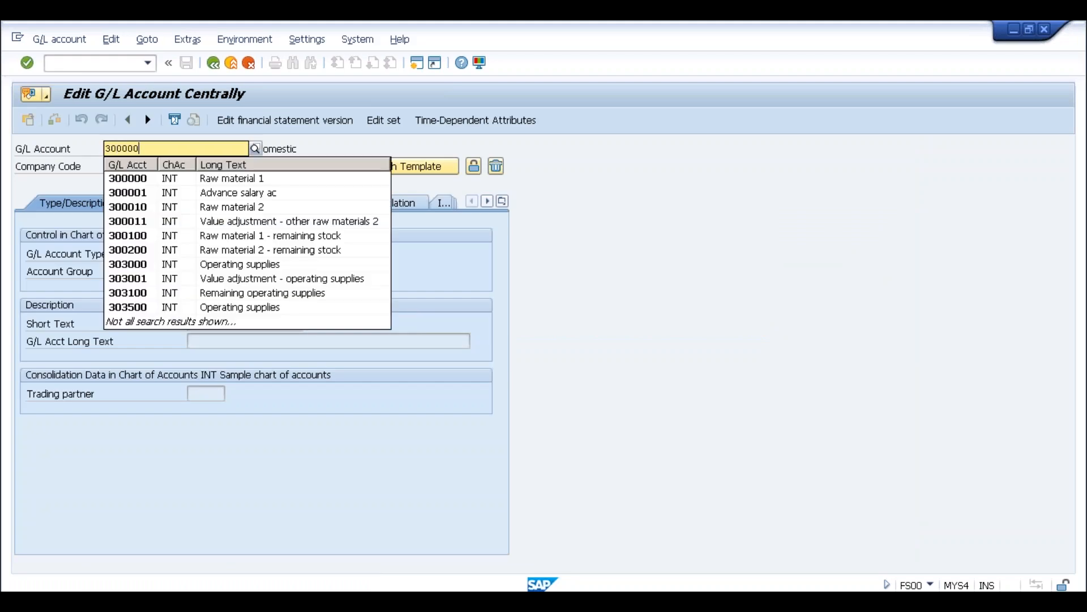
pyautogui.press('Tab')
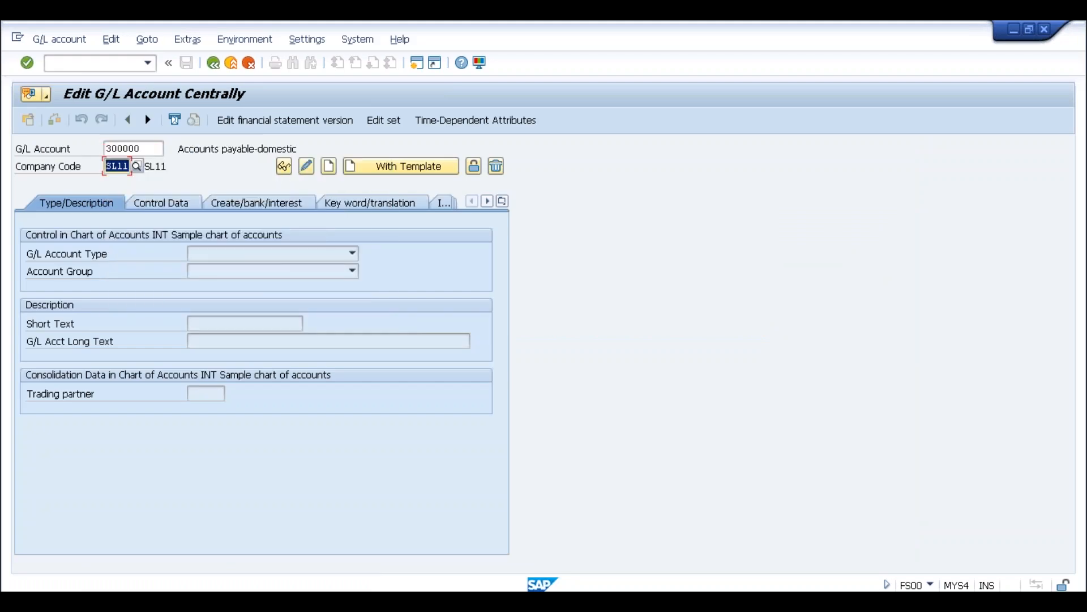
pyautogui.click(328, 166)
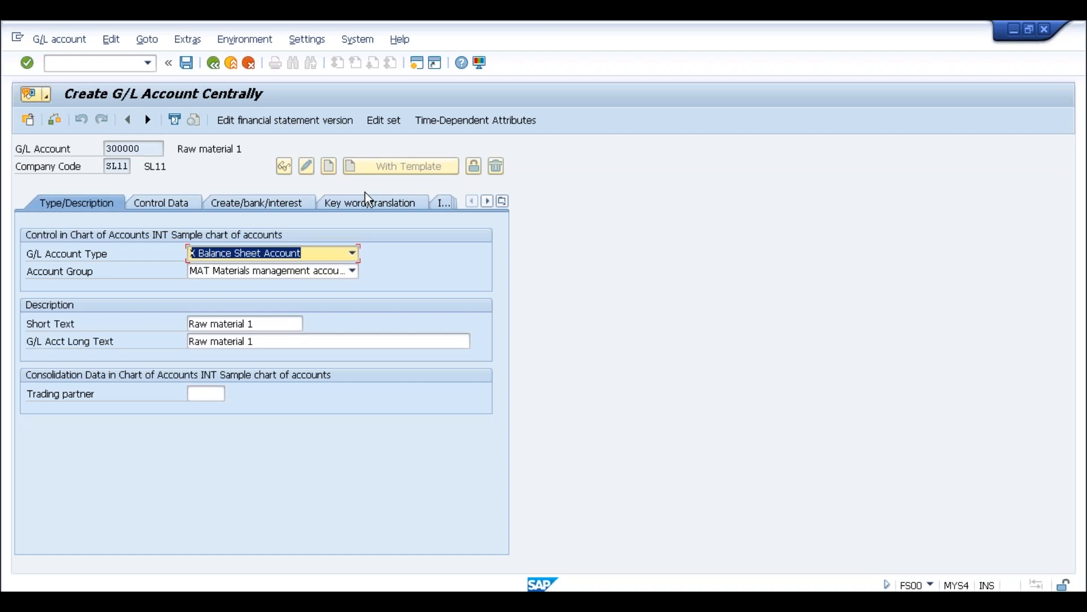
# Mark account 300000 as Post Automatically Only, assign field status group G006 (Material accounts) and save the account
pyautogui.click(182, 207)
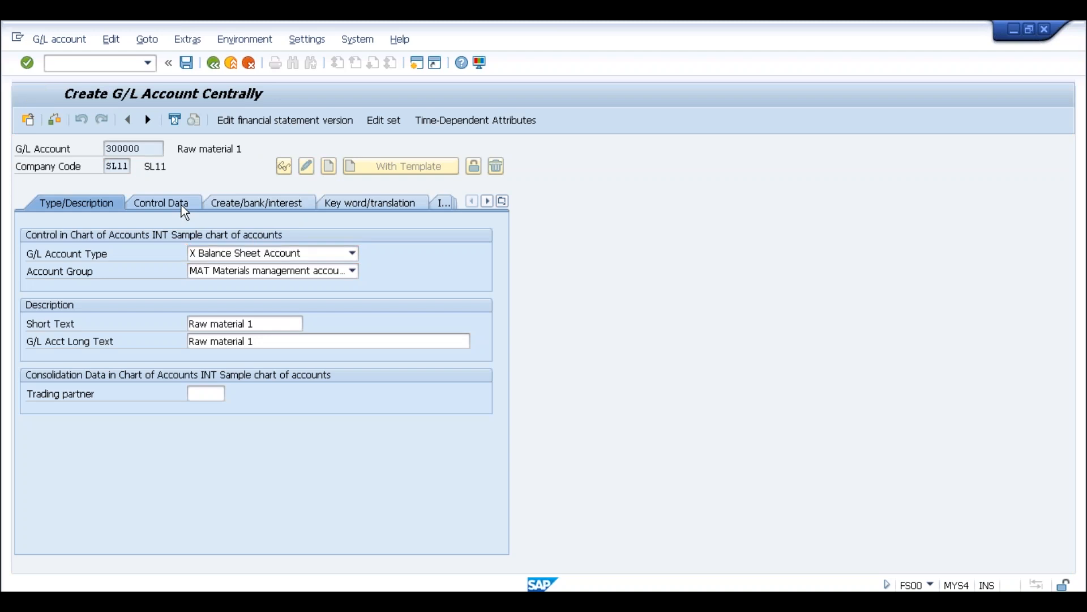
pyautogui.click(233, 200)
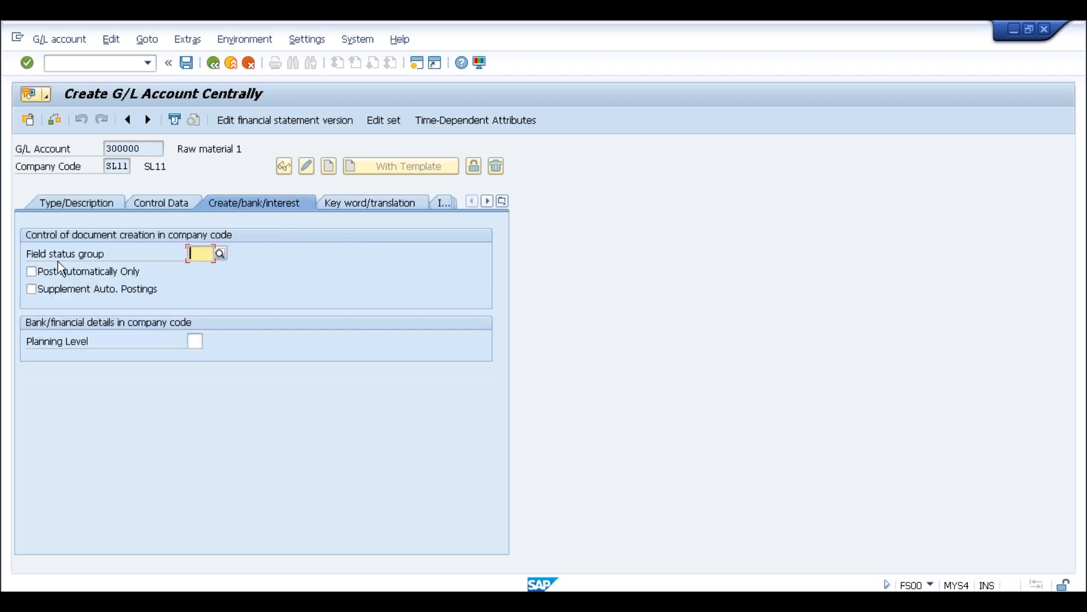
pyautogui.click(48, 273)
pyautogui.click(207, 255)
pyautogui.click(221, 253)
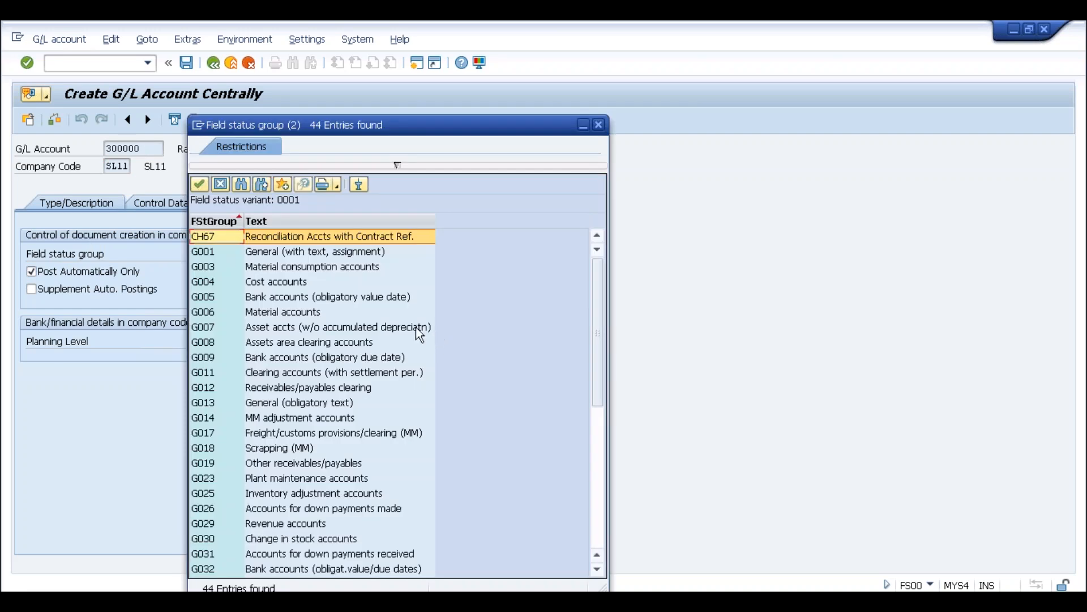
pyautogui.doubleClick(306, 311)
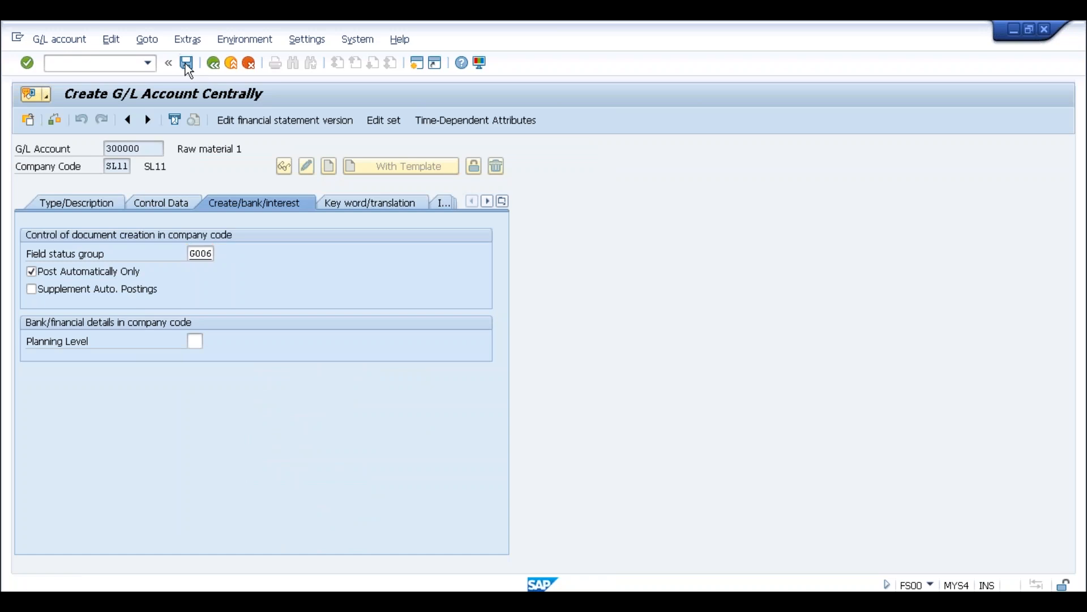
pyautogui.click(185, 63)
pyautogui.click(34, 326)
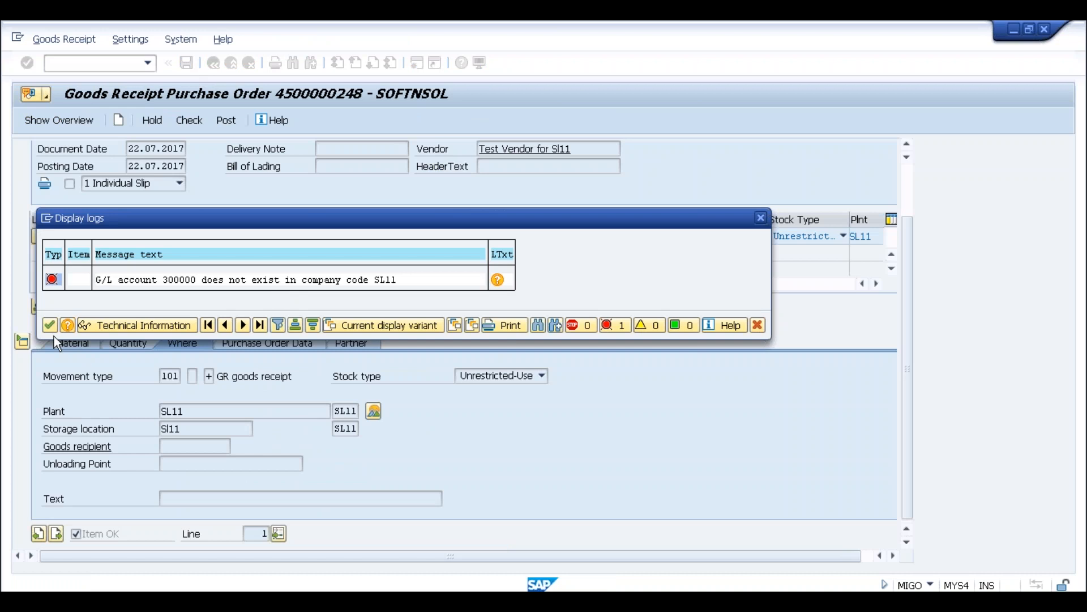
# Close the goods receipt log, retry posting the document and switch back to the G/L account session
pyautogui.click(50, 325)
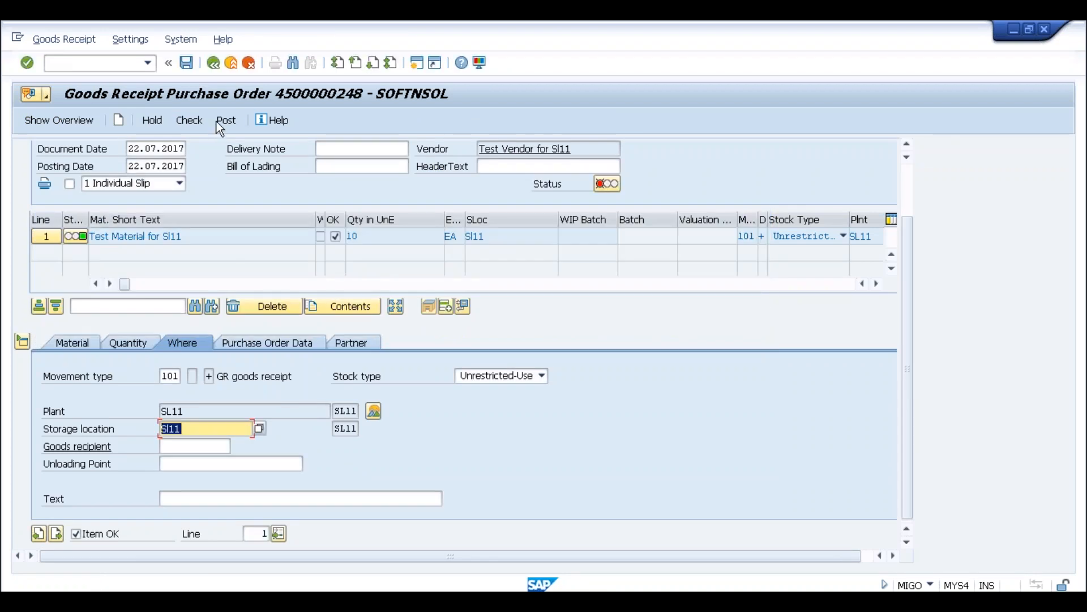
pyautogui.click(216, 121)
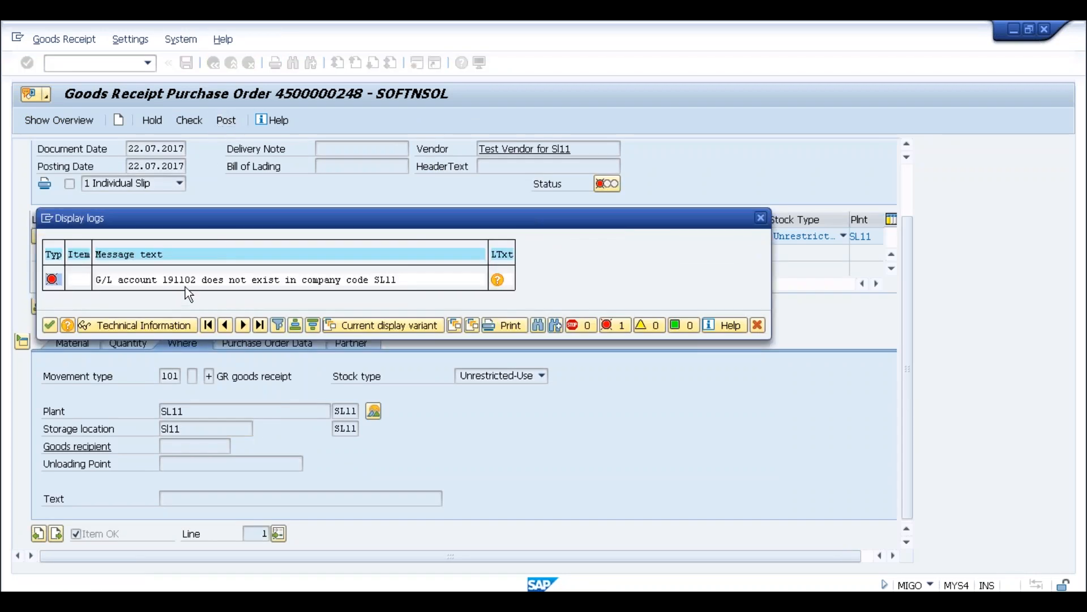
pyautogui.hotkey('alt', 'Tab')
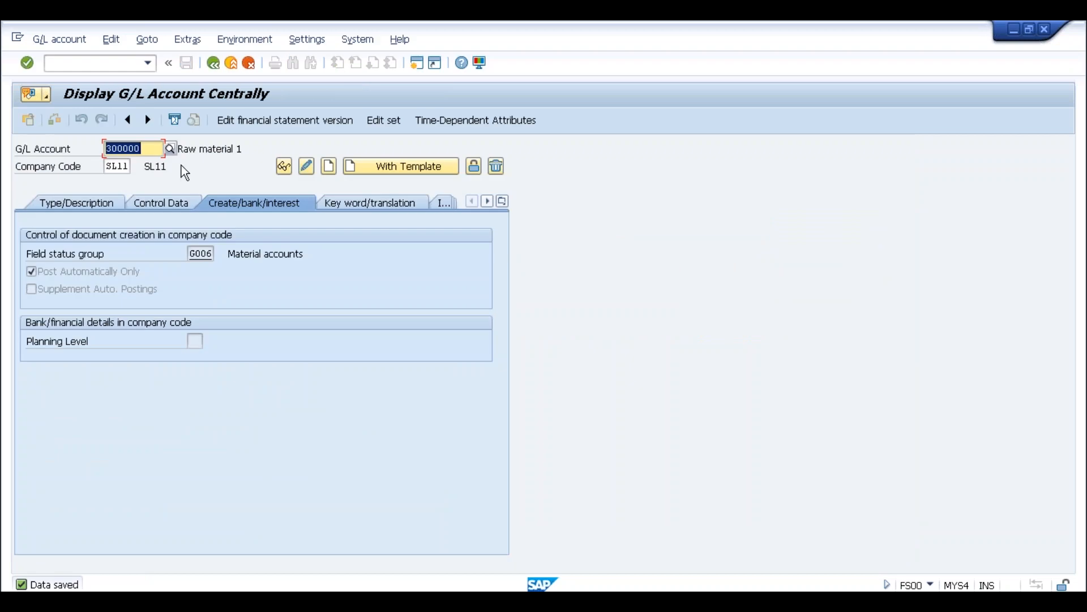
# Create G/L account 191102 in company code SL11, check its type and description, and save it
pyautogui.write('191102')
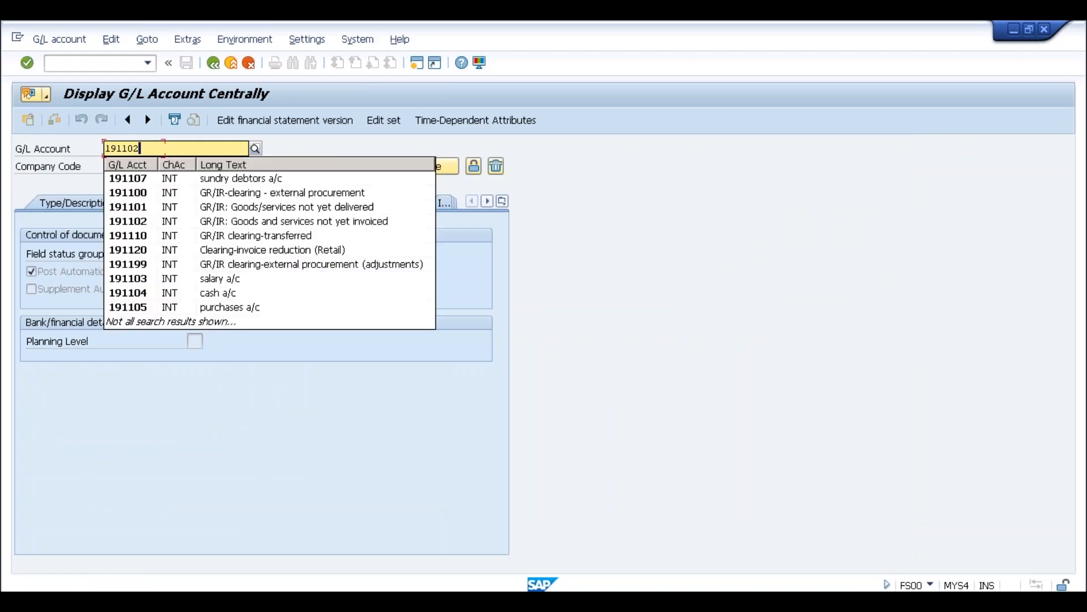
pyautogui.click(128, 221)
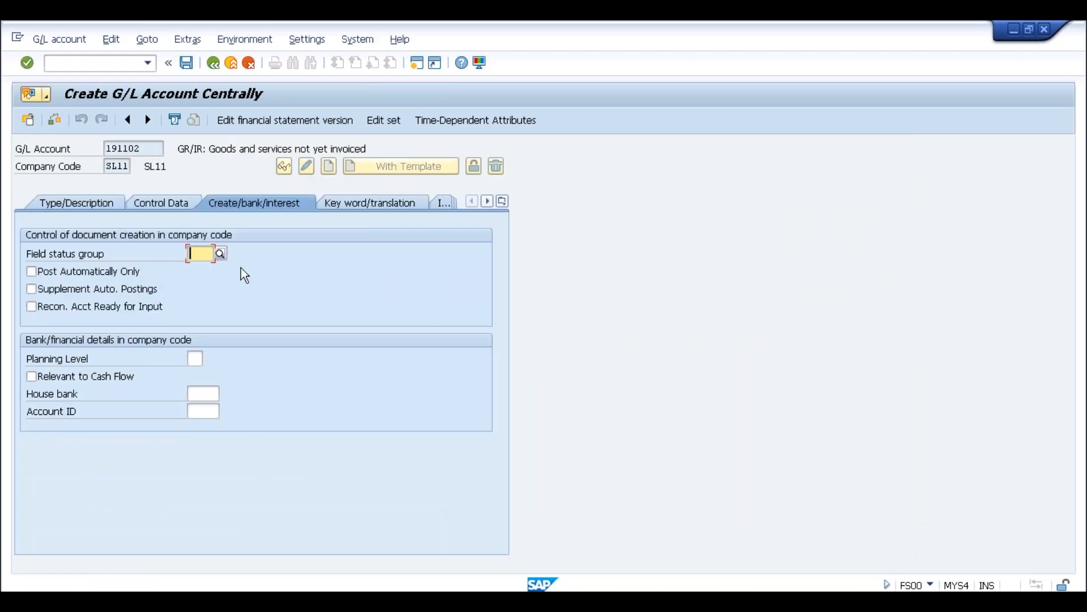
pyautogui.click(204, 292)
pyautogui.click(101, 205)
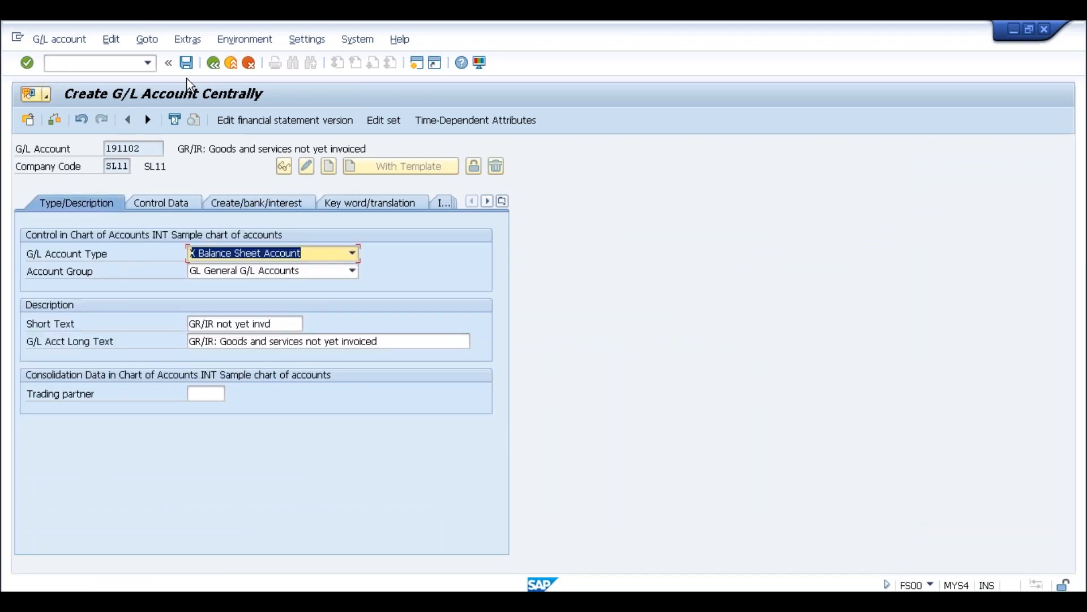
pyautogui.click(187, 63)
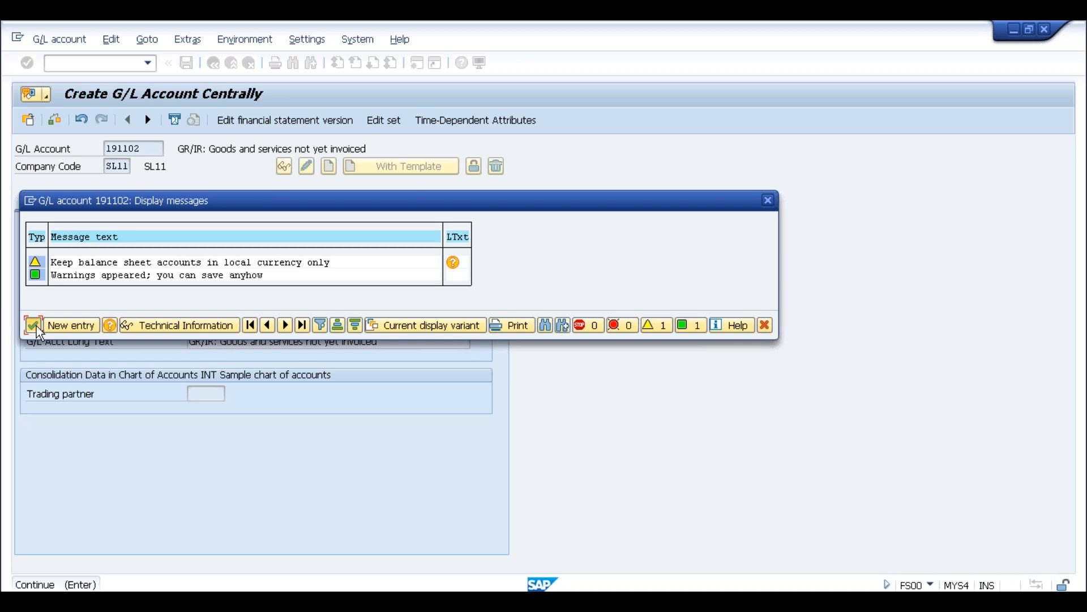
pyautogui.click(34, 326)
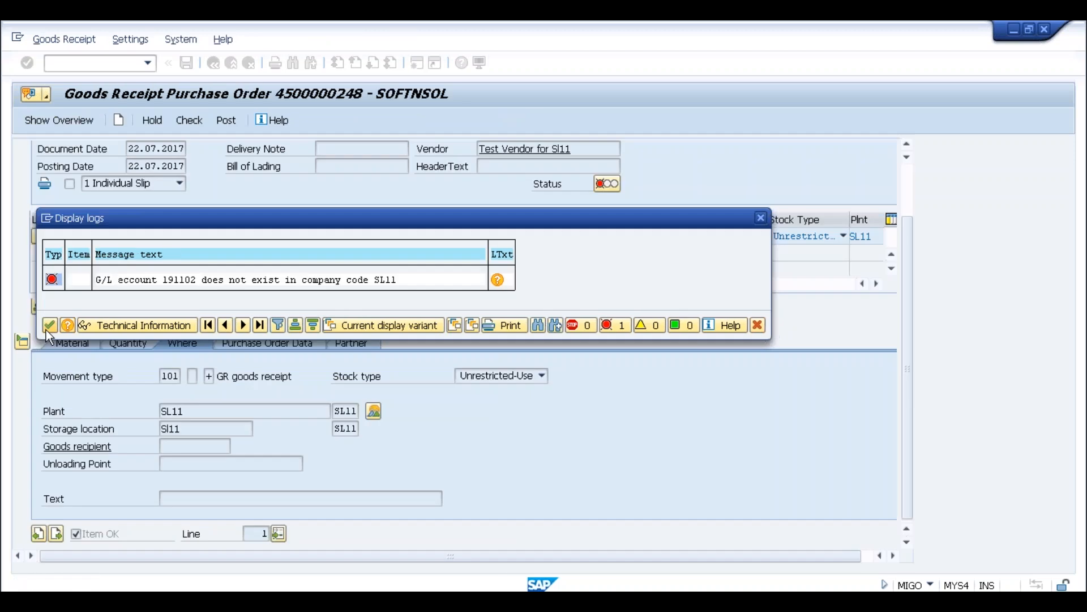
# Close the goods receipt log and open the automatic posting configuration (obyc) in a new session
pyautogui.click(47, 325)
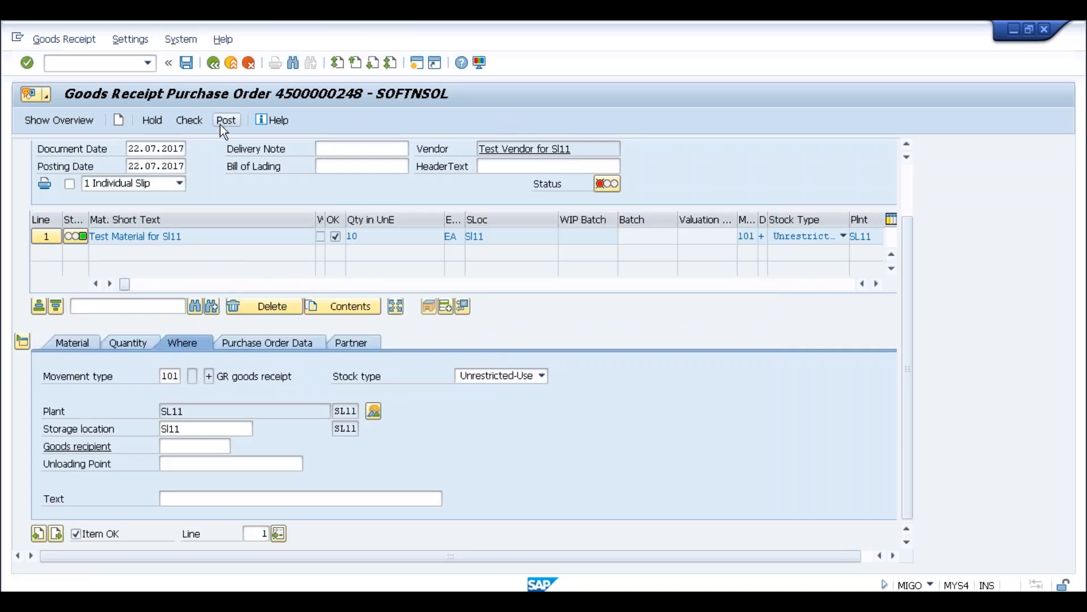
pyautogui.click(330, 165)
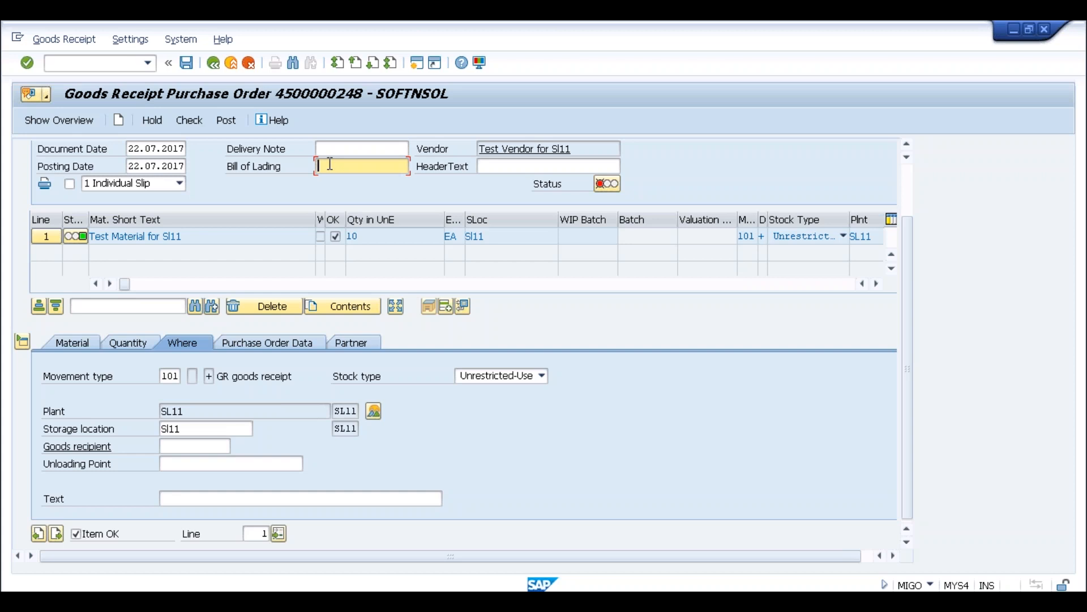
pyautogui.click(418, 61)
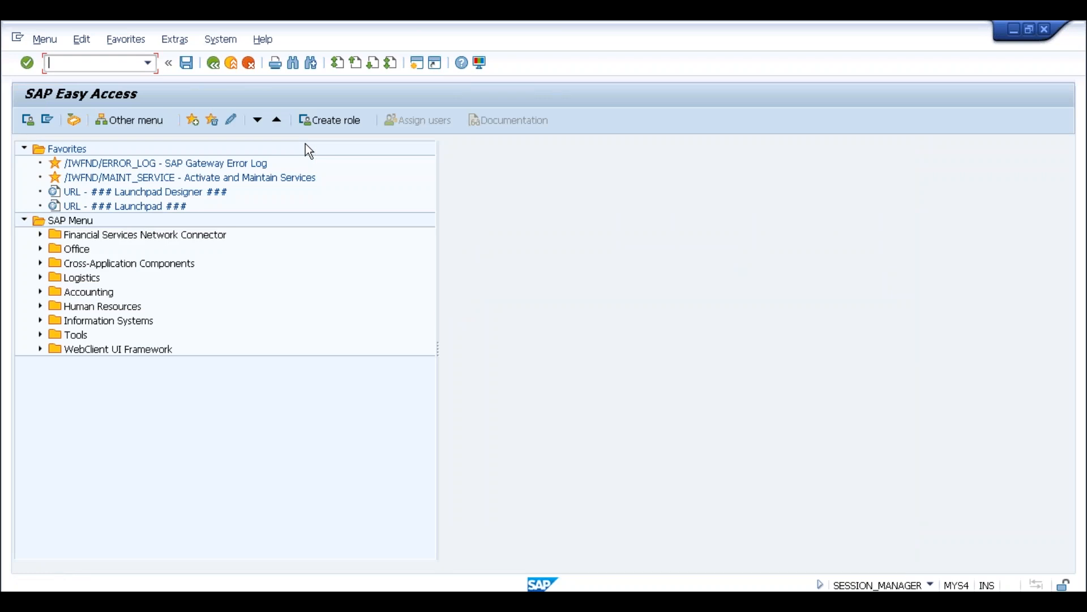
pyautogui.write('obyc')
pyautogui.press('Return')
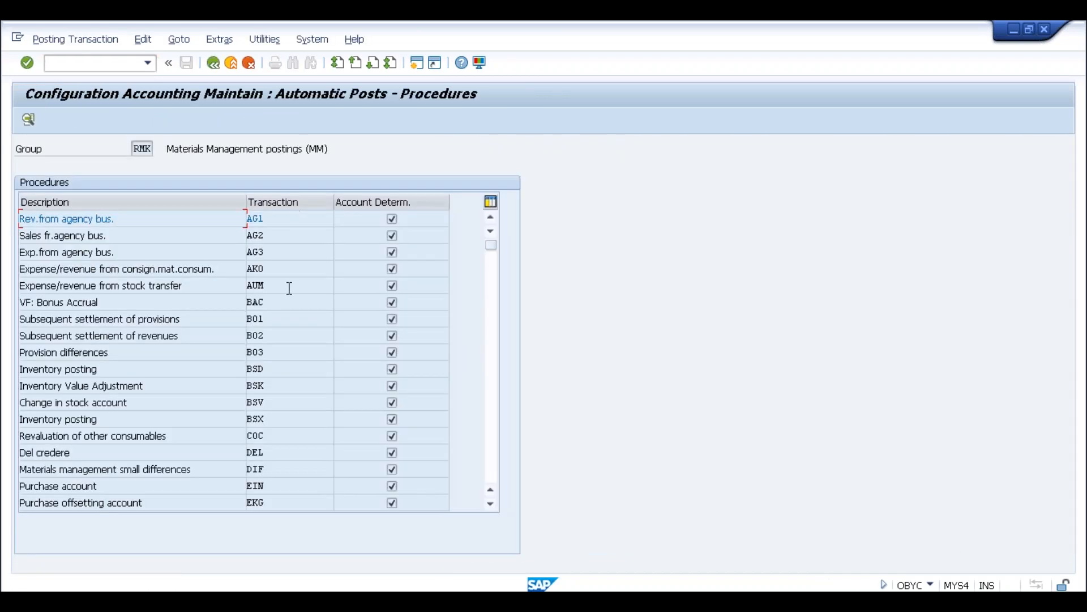
# Open the account assignments of the Inventory posting procedure BSX for chart of accounts INT
pyautogui.click(288, 216)
pyautogui.click(171, 424)
pyautogui.click(492, 417)
pyautogui.click(491, 417)
pyautogui.click(494, 334)
pyautogui.click(494, 286)
pyautogui.doubleClick(262, 419)
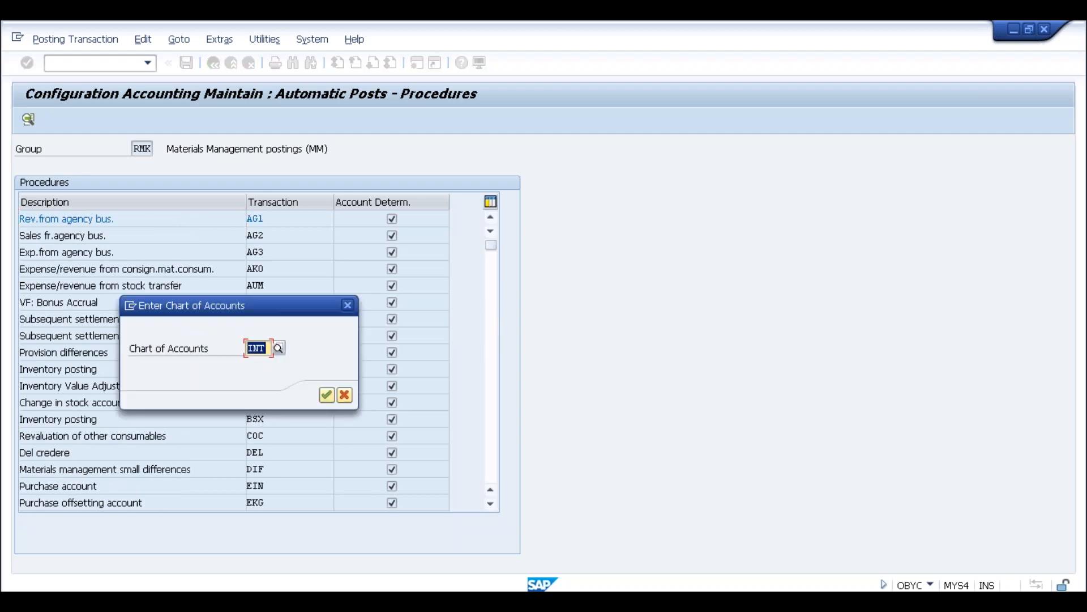
pyautogui.click(326, 394)
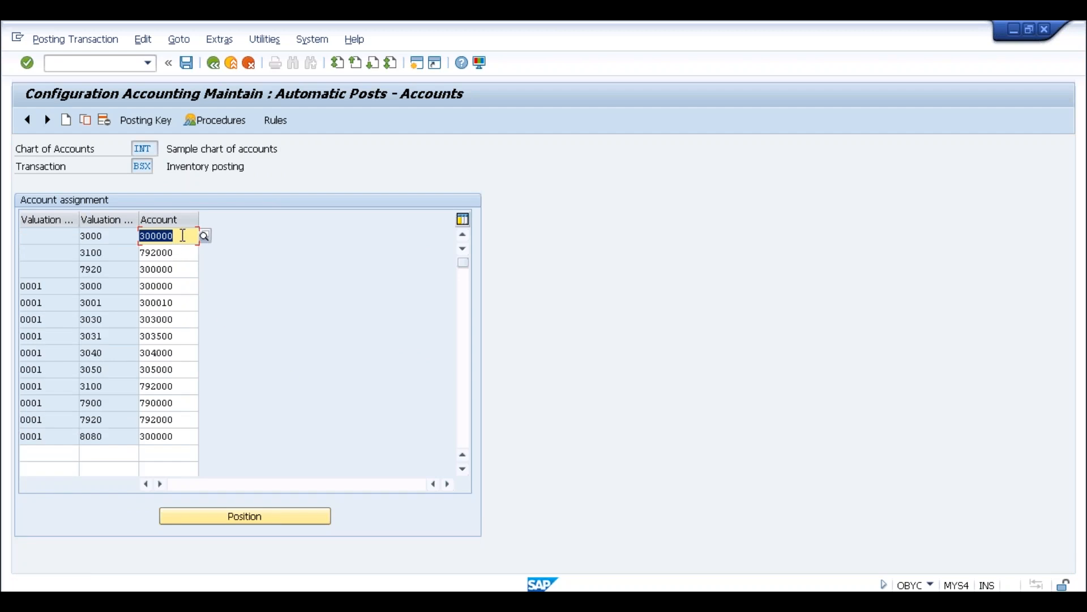
# Examine which G/L account is assigned to valuation class 3000 in the first row of the inventory posting assignments
pyautogui.click(141, 236)
pyautogui.click(115, 237)
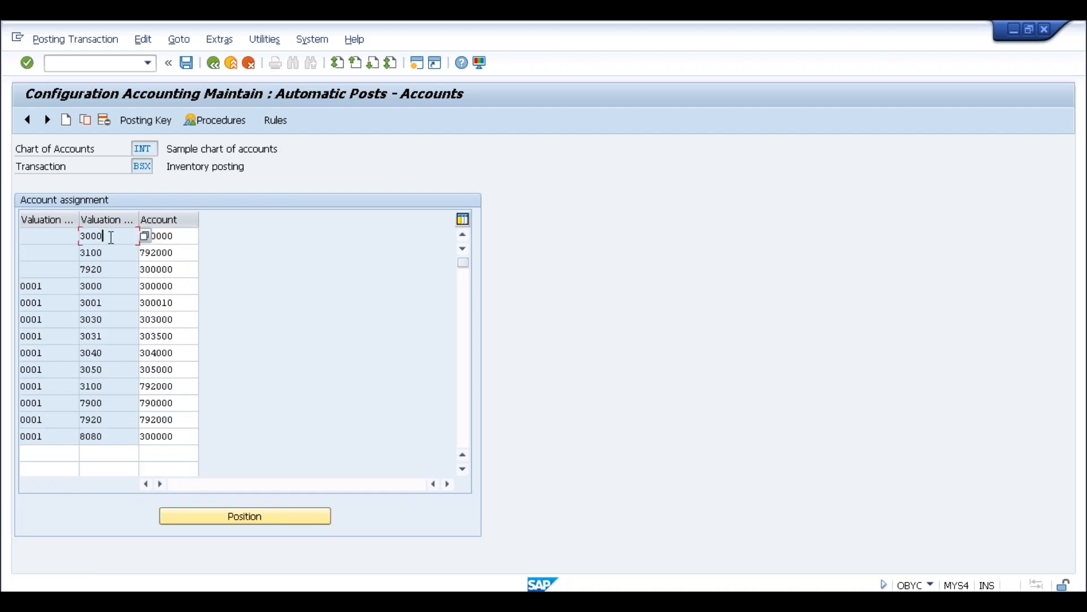
pyautogui.moveTo(109, 238); pyautogui.dragTo(81, 236)
pyautogui.click(81, 236)
pyautogui.click(183, 237)
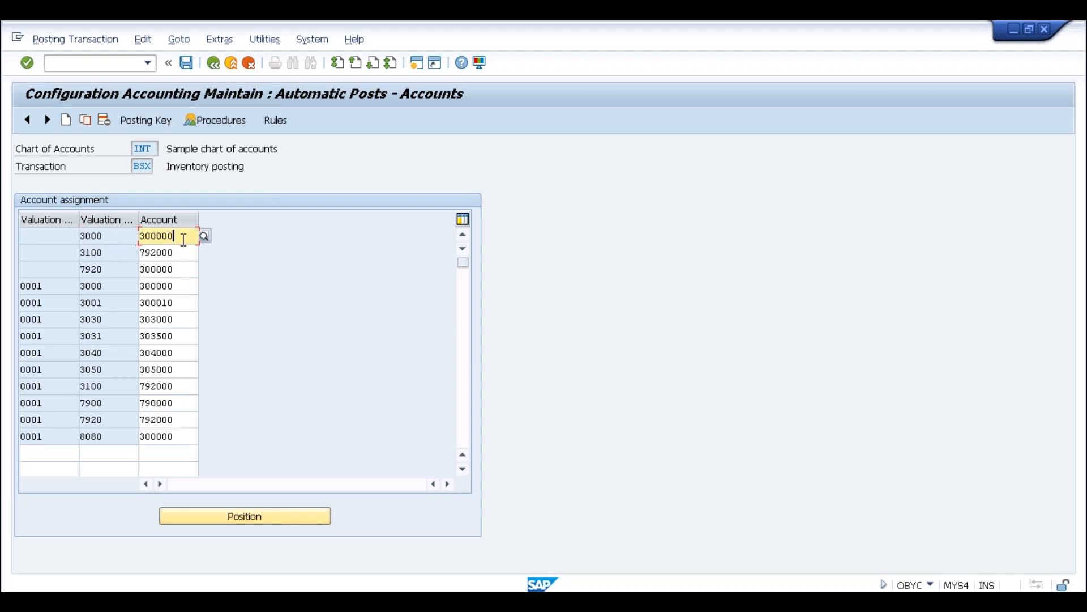
# Return to the procedures list and open the account assignment of the GR/IR clearing account procedure WRX
pyautogui.click(213, 63)
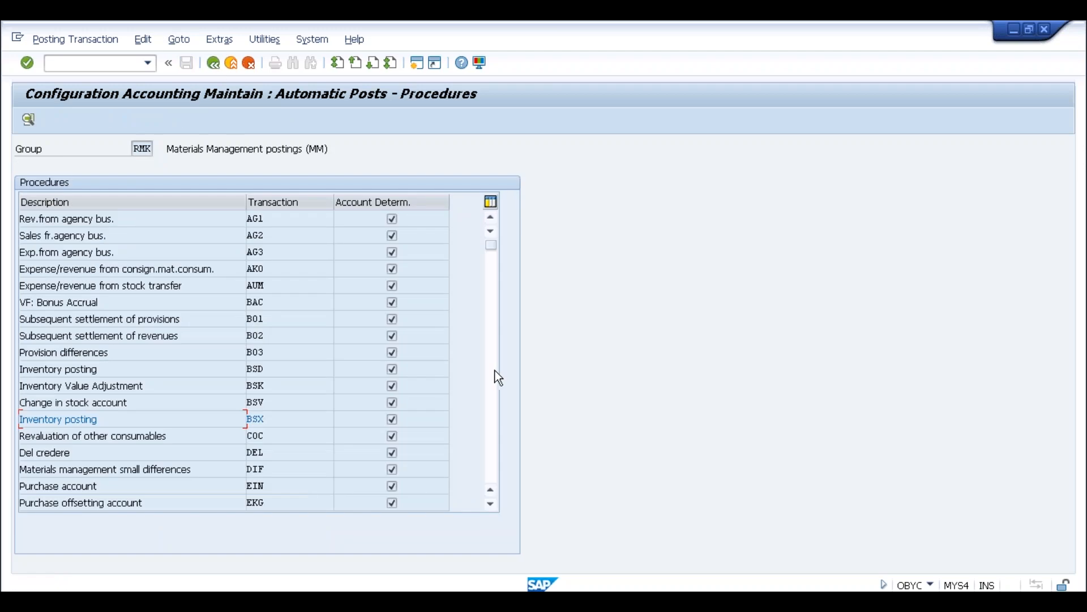
pyautogui.click(494, 369)
pyautogui.click(494, 387)
pyautogui.click(494, 419)
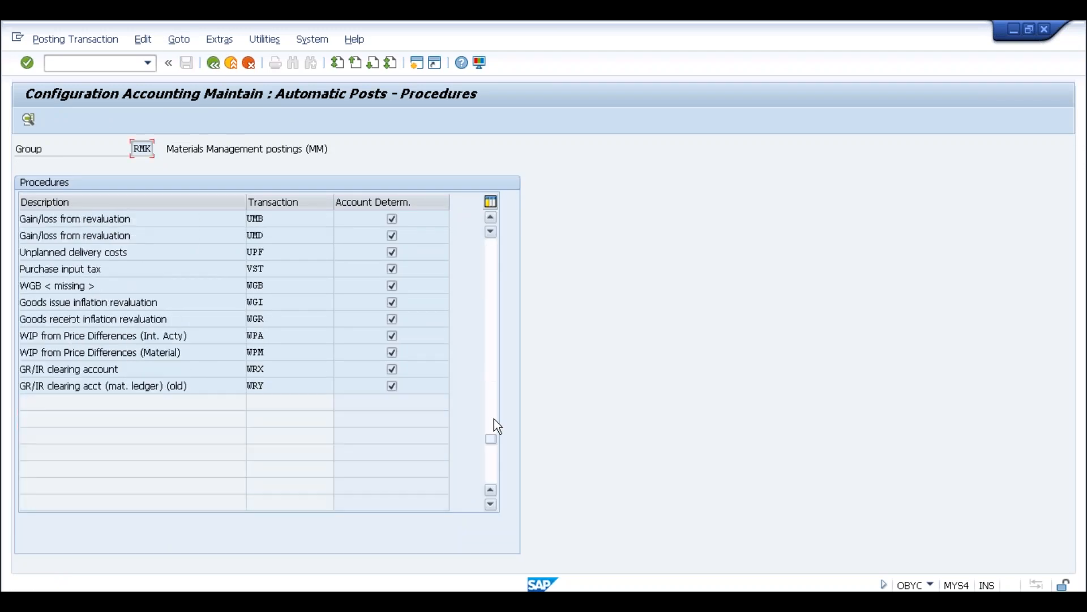
pyautogui.doubleClick(253, 369)
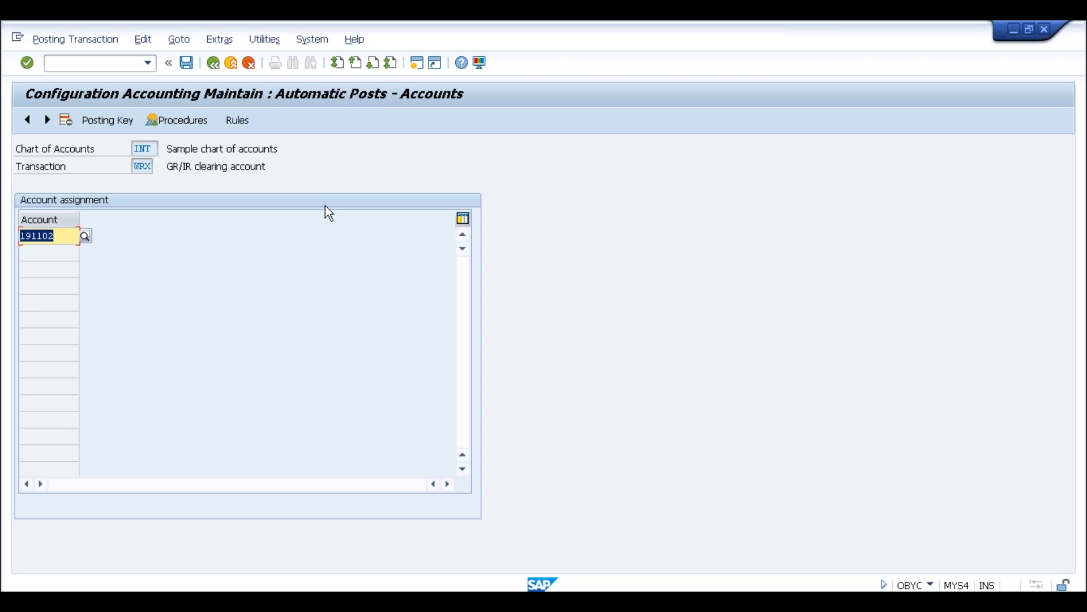
# Switch back to the goods receipt, try to post it and open the long text of the error message
pyautogui.hotkey('alt', 'Tab')
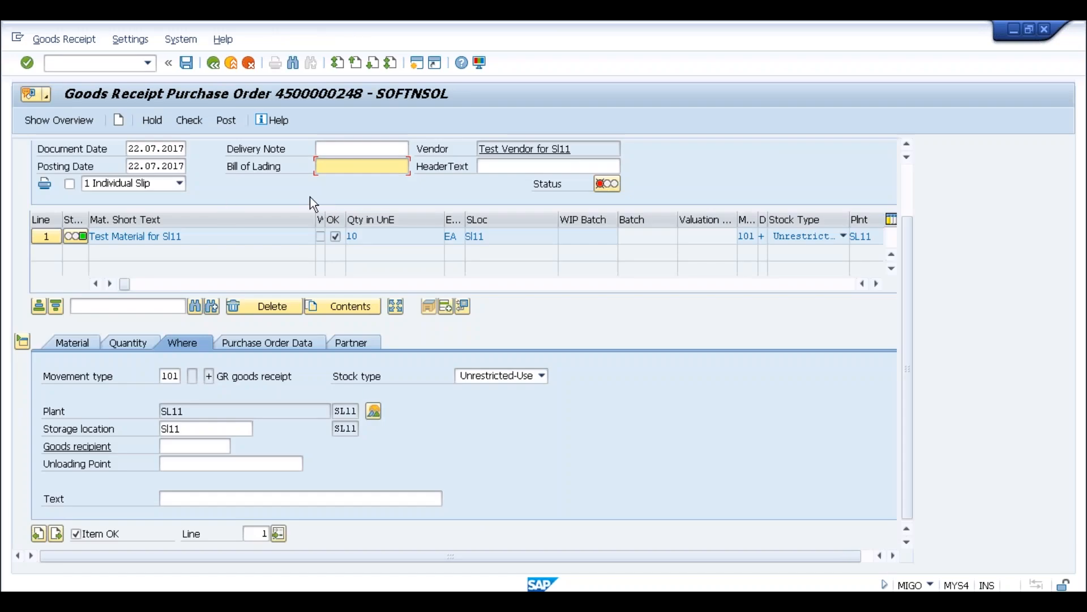
pyautogui.click(186, 63)
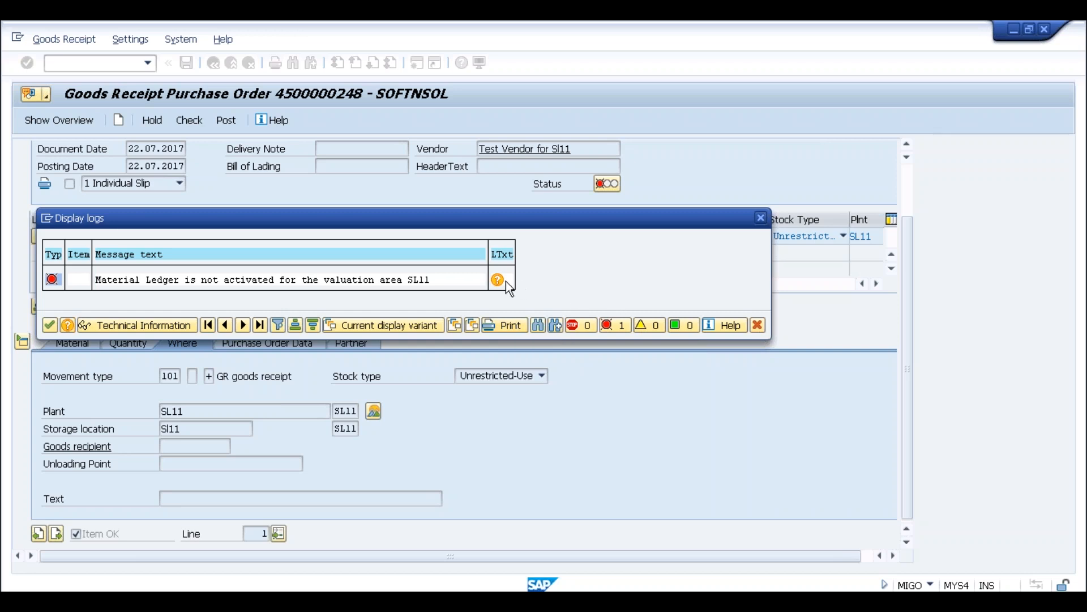
pyautogui.click(499, 279)
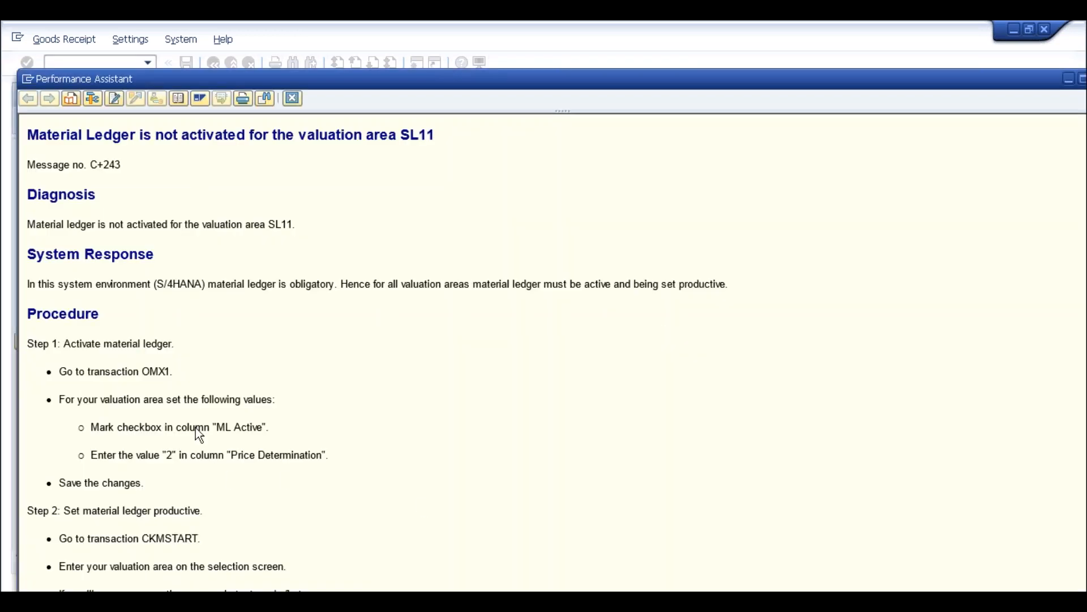
# Note the transaction named in the error's procedure, switch to the account configuration session and open transaction OMX1 there
pyautogui.moveTo(144, 371); pyautogui.dragTo(177, 370)
pyautogui.click(175, 392)
pyautogui.moveTo(143, 371); pyautogui.dragTo(170, 372)
pyautogui.hotkey('alt', 'Tab')
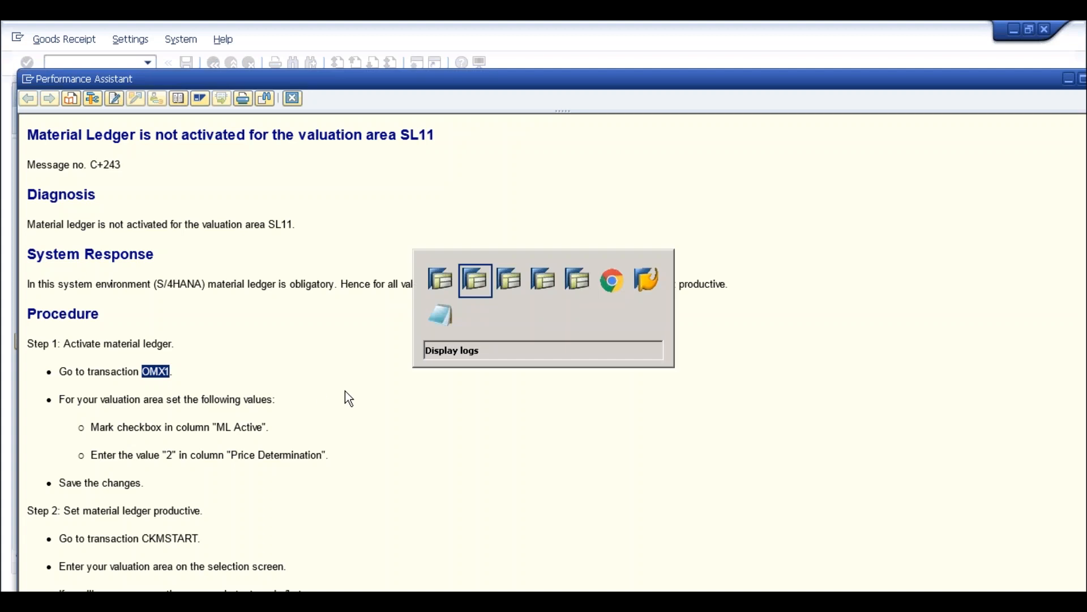
pyautogui.hotkey('alt', 'Tab')
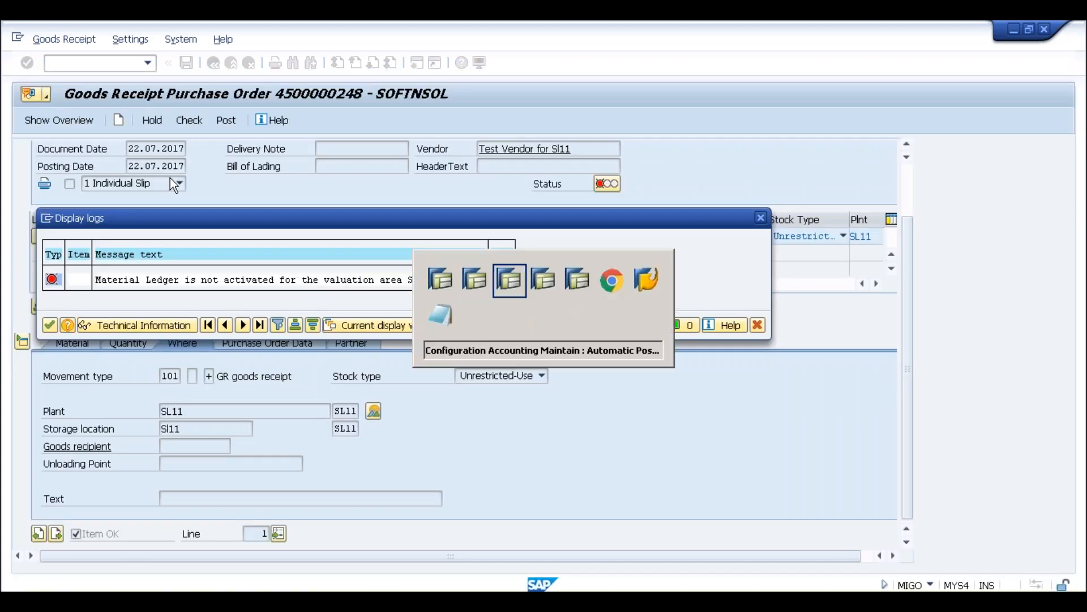
pyautogui.click(125, 65)
pyautogui.write('/nOMX1')
pyautogui.press('Return')
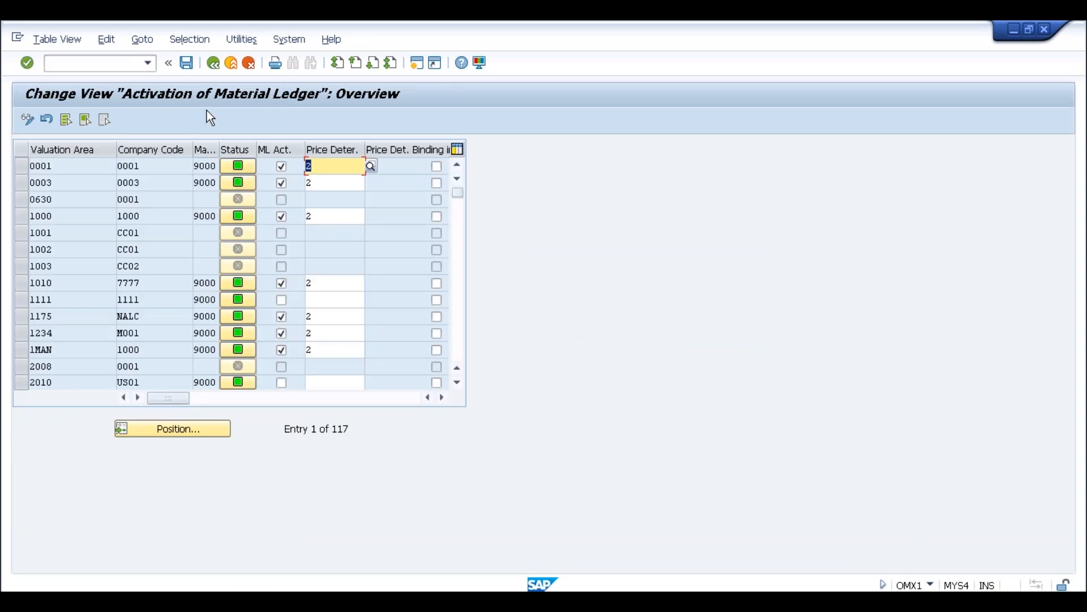
# Position the material ledger activation list at valuation area SL11
pyautogui.click(180, 428)
pyautogui.write('s111')
pyautogui.press('Return')
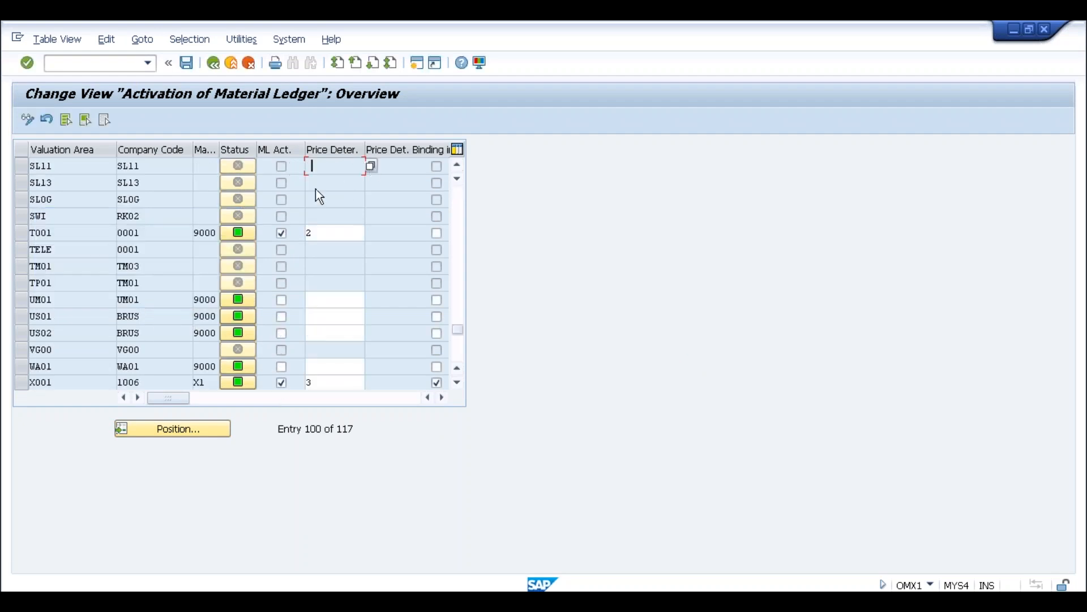
# Open the S4HANA 1511 connection from SAP Logon and log on by choosing a stored user and entering the account password
pyautogui.rightClick(253, 590)
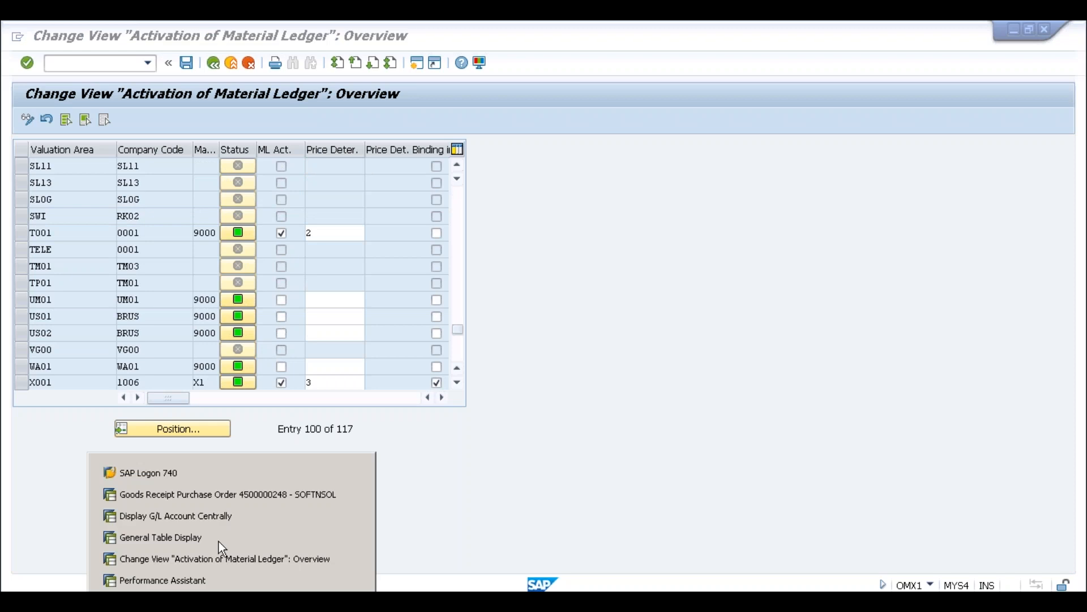
pyautogui.click(197, 474)
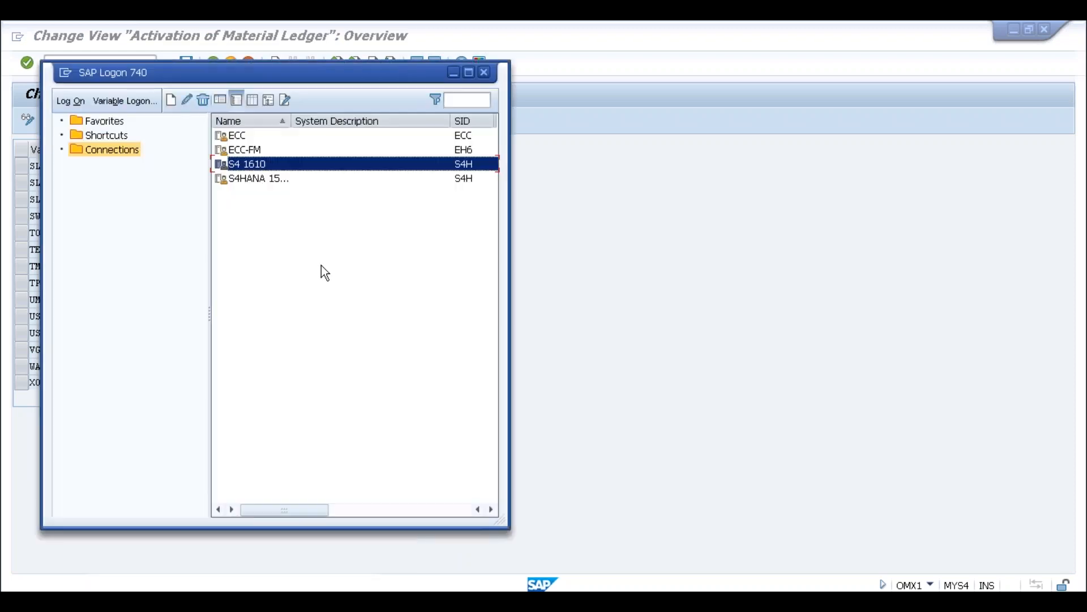
pyautogui.doubleClick(267, 178)
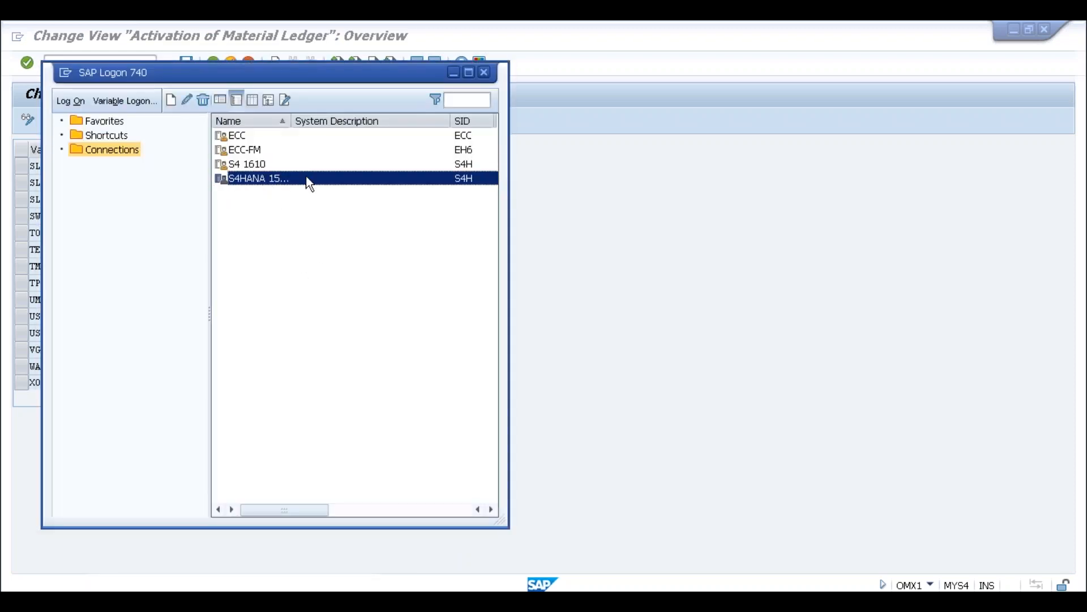
pyautogui.click(171, 185)
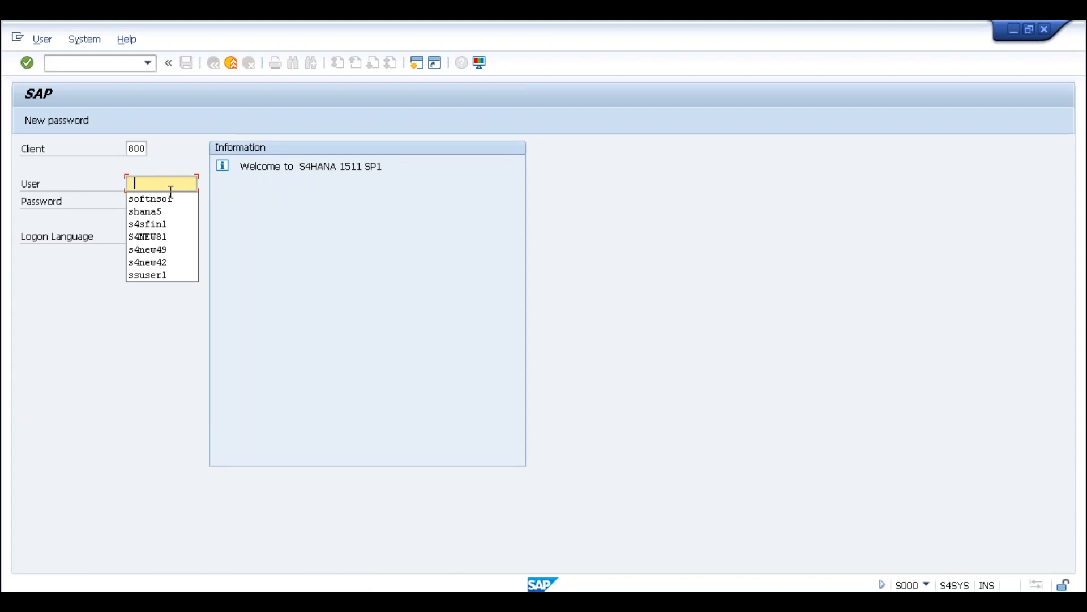
pyautogui.click(171, 273)
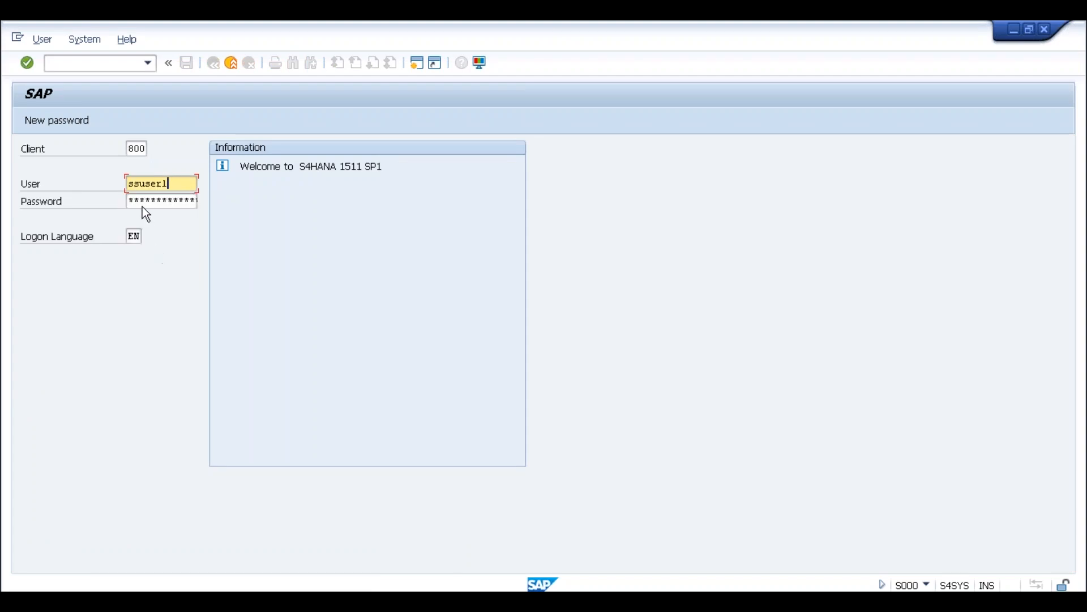
pyautogui.click(143, 202)
pyautogui.write('********')
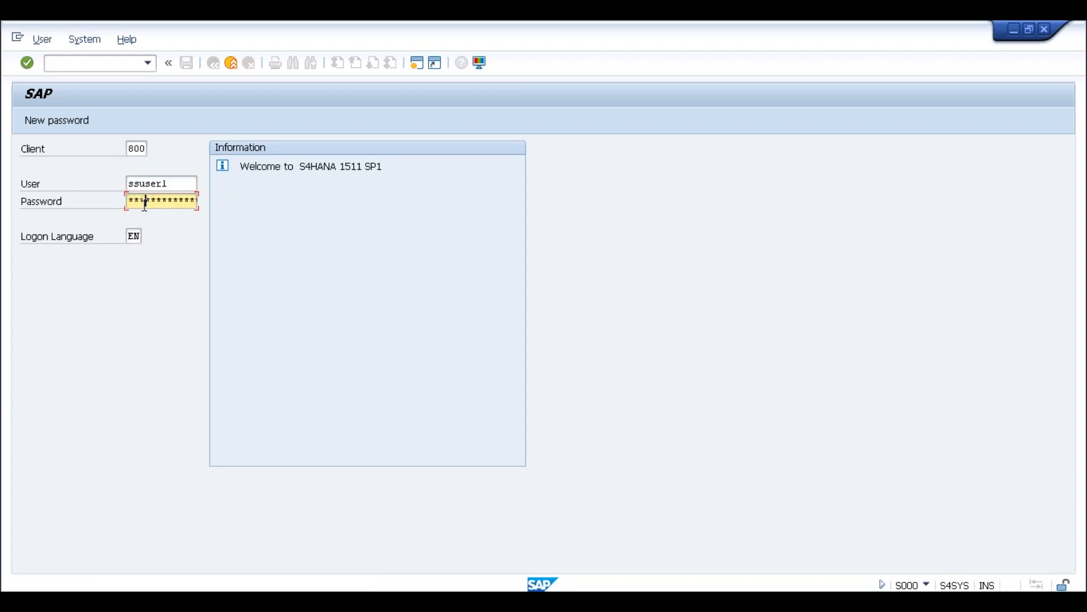
pyautogui.write('*')
pyautogui.press('Return')
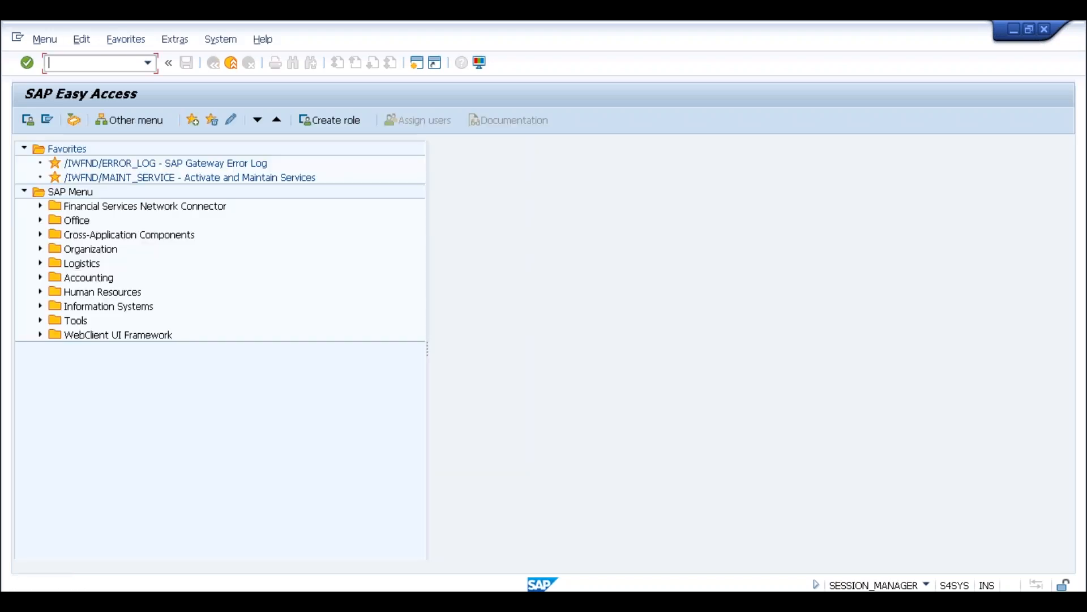
# Open transaction OMX1 in the S4HANA 1511 system and browse its material ledger activation entries
pyautogui.write('omx1')
pyautogui.press('Return')
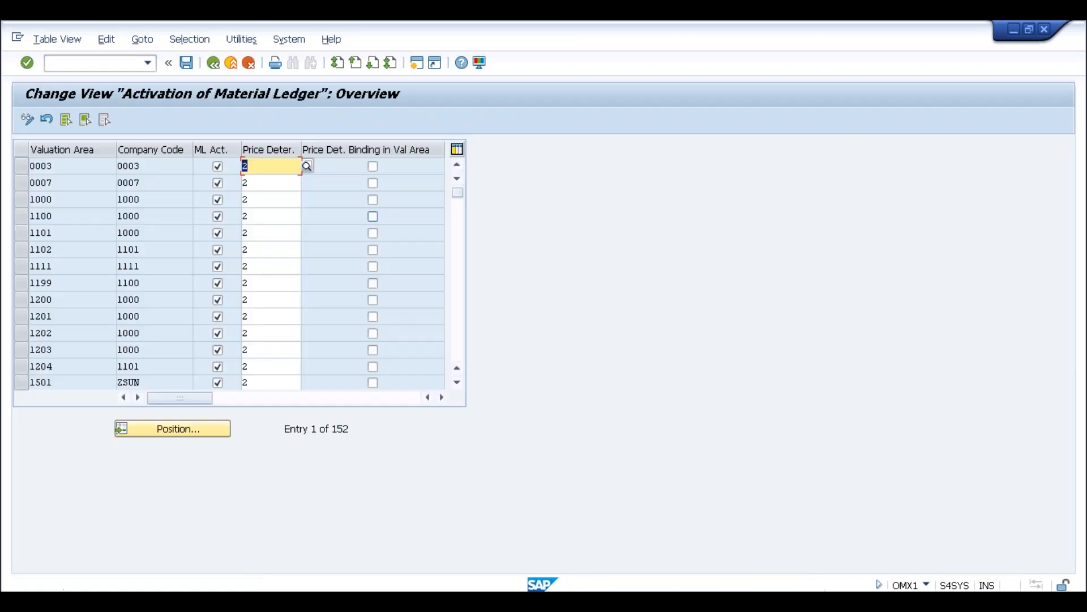
pyautogui.click(173, 428)
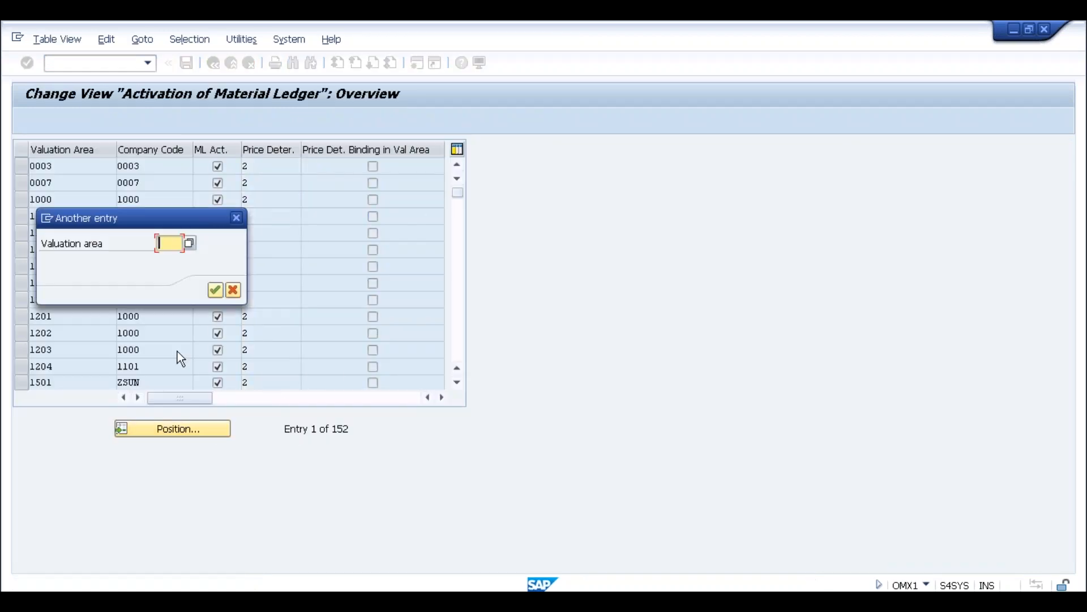
pyautogui.press('Escape')
pyautogui.click(457, 260)
pyautogui.click(457, 261)
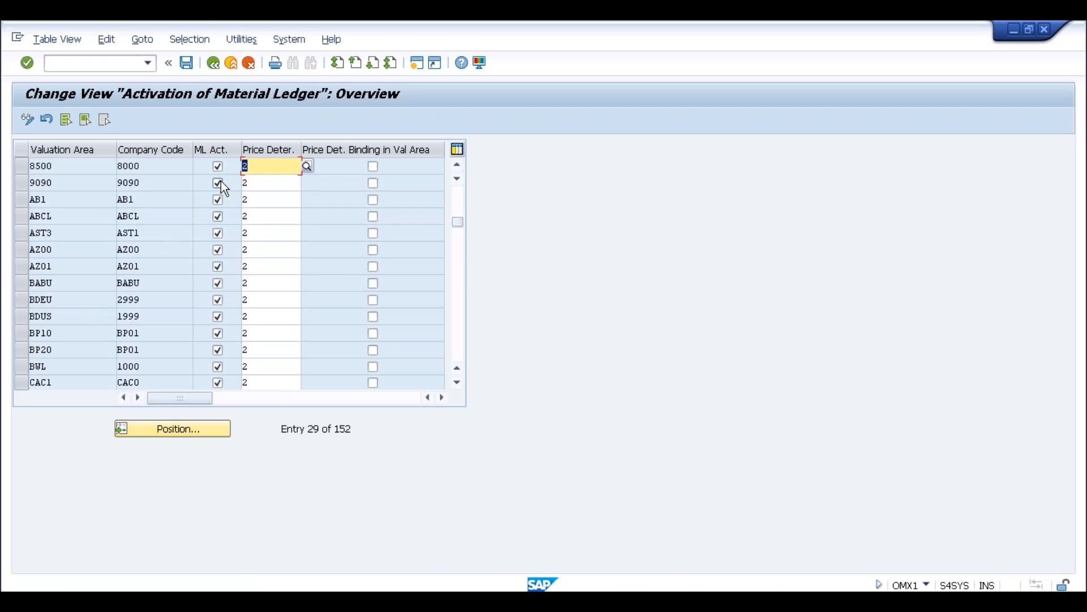
# Return to the error's long text and examine the instruction about the Price Determination value
pyautogui.hotkey('alt', 'Tab')
pyautogui.hotkey('alt', 'Tab')
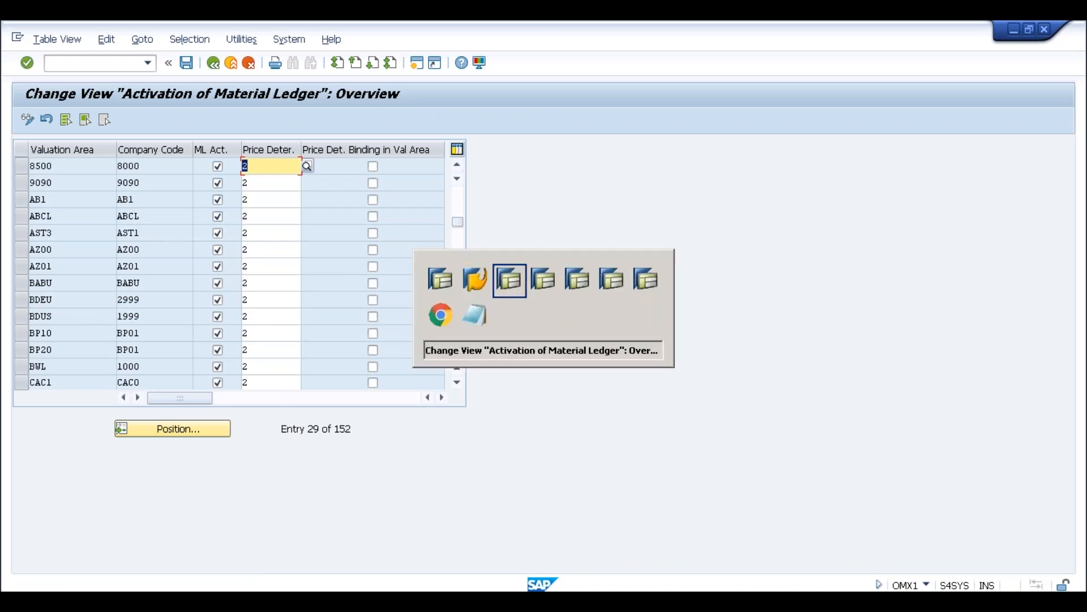
pyautogui.hotkey('alt', 'Tab')
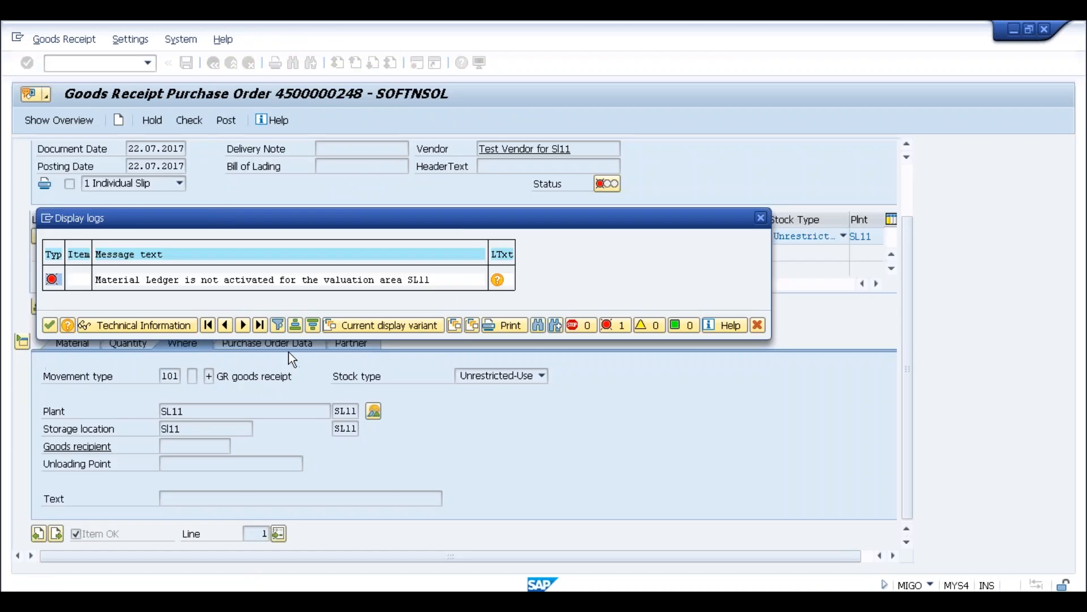
pyautogui.hotkey('alt', 'Tab')
pyautogui.hotkey('alt', 'Tab')
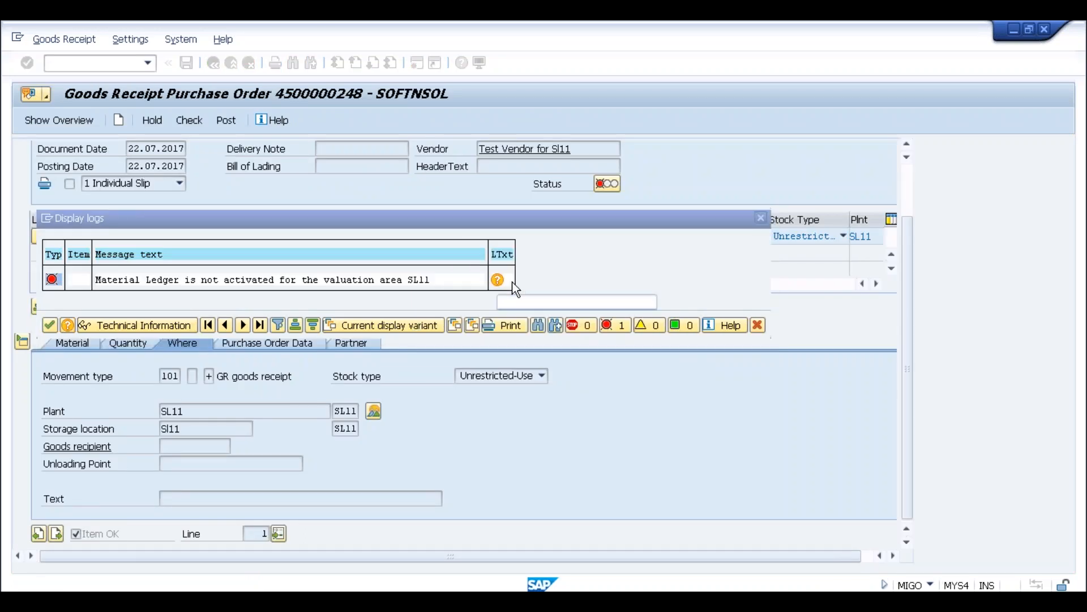
pyautogui.hotkey('alt', 'Tab')
pyautogui.hotkey('alt', 'Tab')
pyautogui.hotkey('alt', 'Tab')
pyautogui.hotkey('alt', 'Tab')
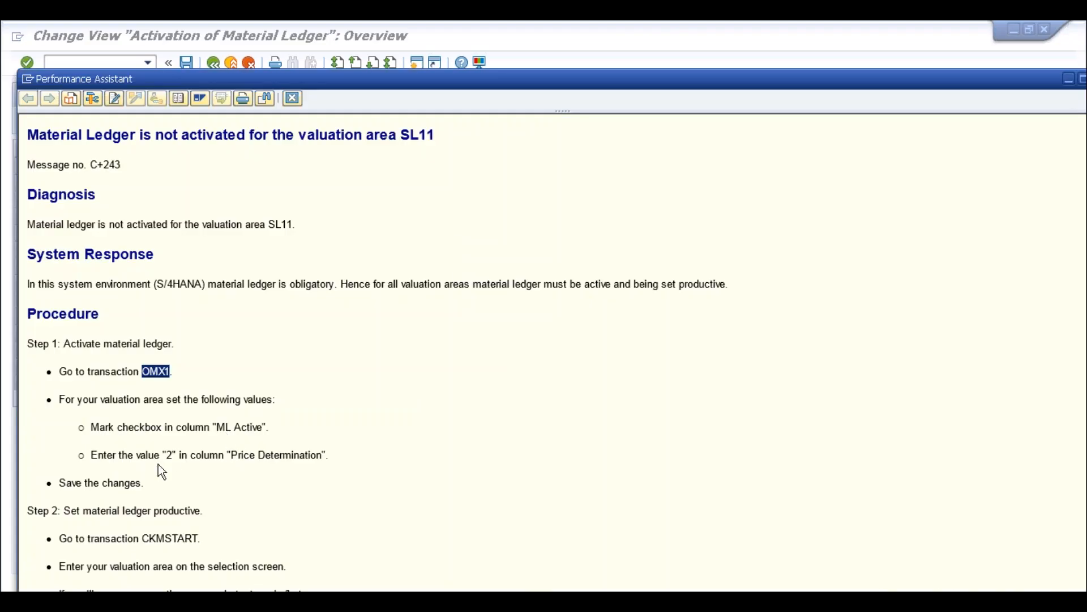
pyautogui.moveTo(160, 455); pyautogui.dragTo(335, 453)
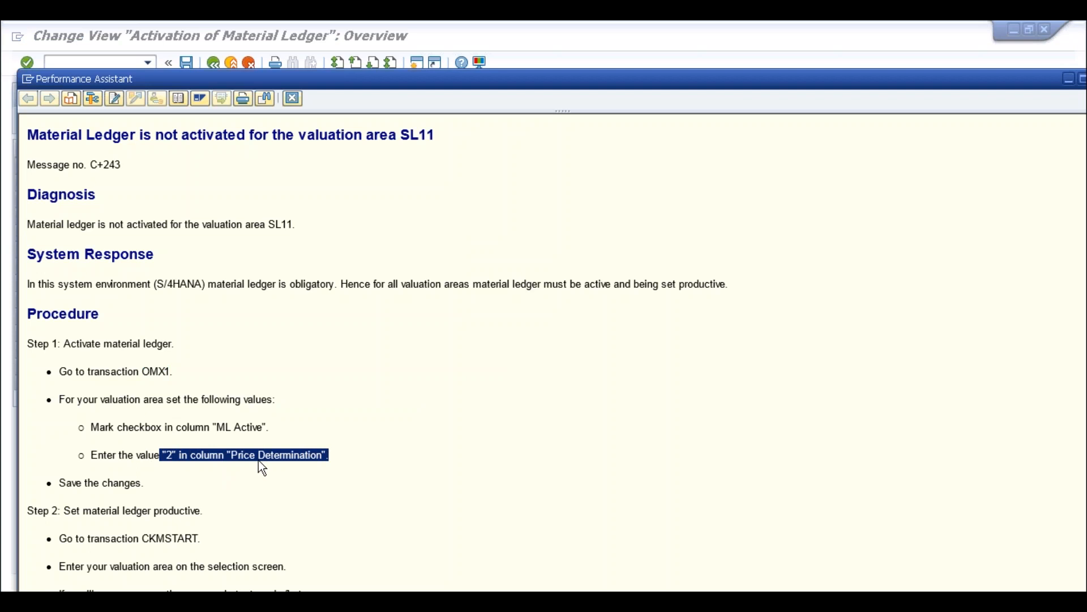
# Switch back to the S4HANA 1511 activation list and examine the ML activation and price determination of valuation area ABCL
pyautogui.hotkey('alt', 'Tab')
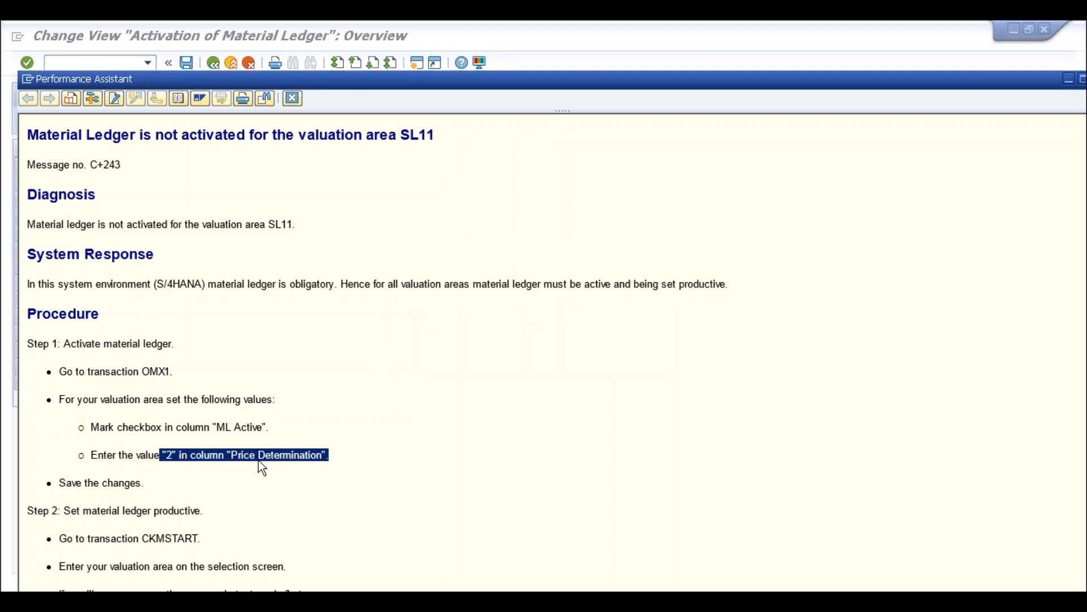
pyautogui.hotkey('alt', 'Tab')
pyautogui.hotkey('alt', 'Tab')
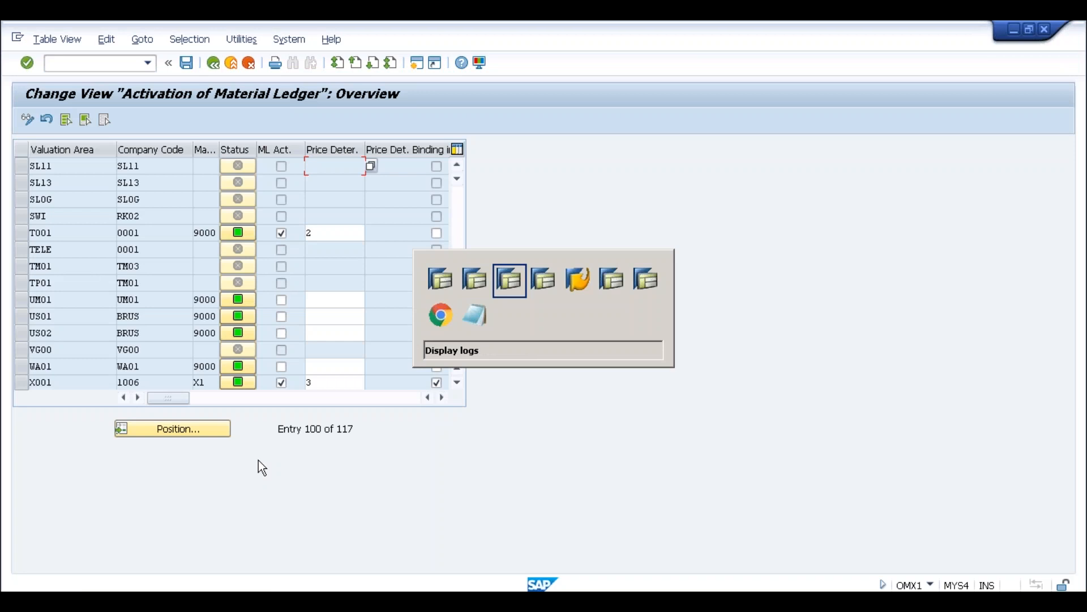
pyautogui.hotkey('alt', 'Tab')
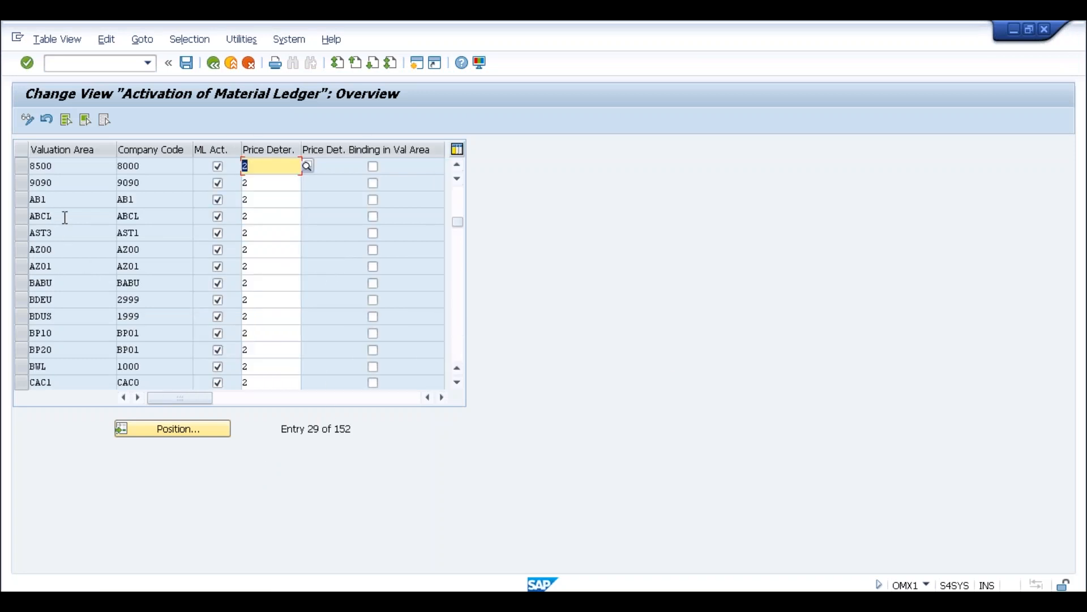
pyautogui.click(92, 216)
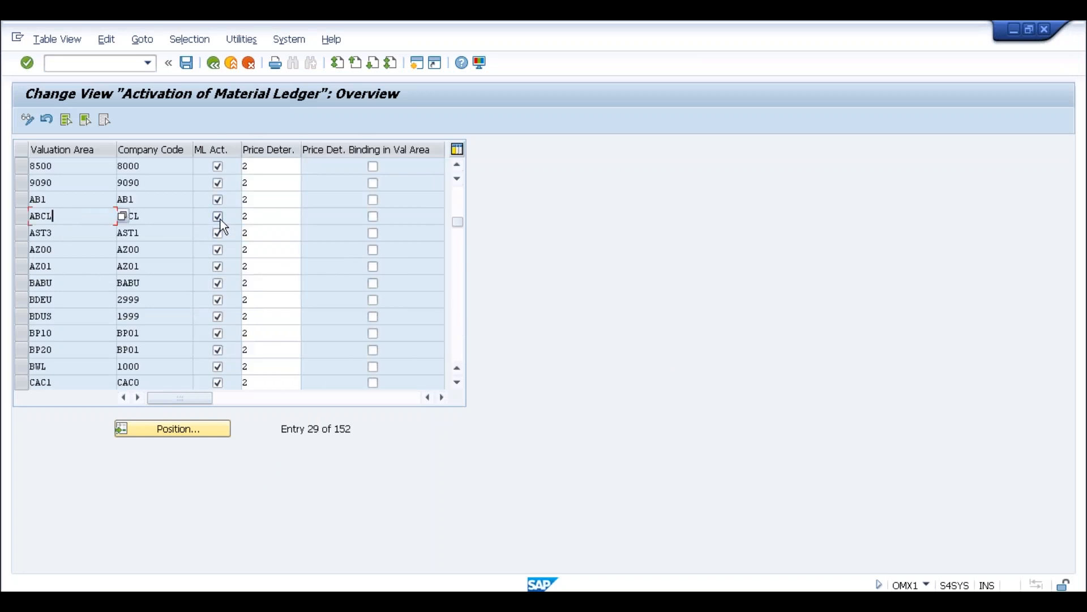
pyautogui.click(255, 216)
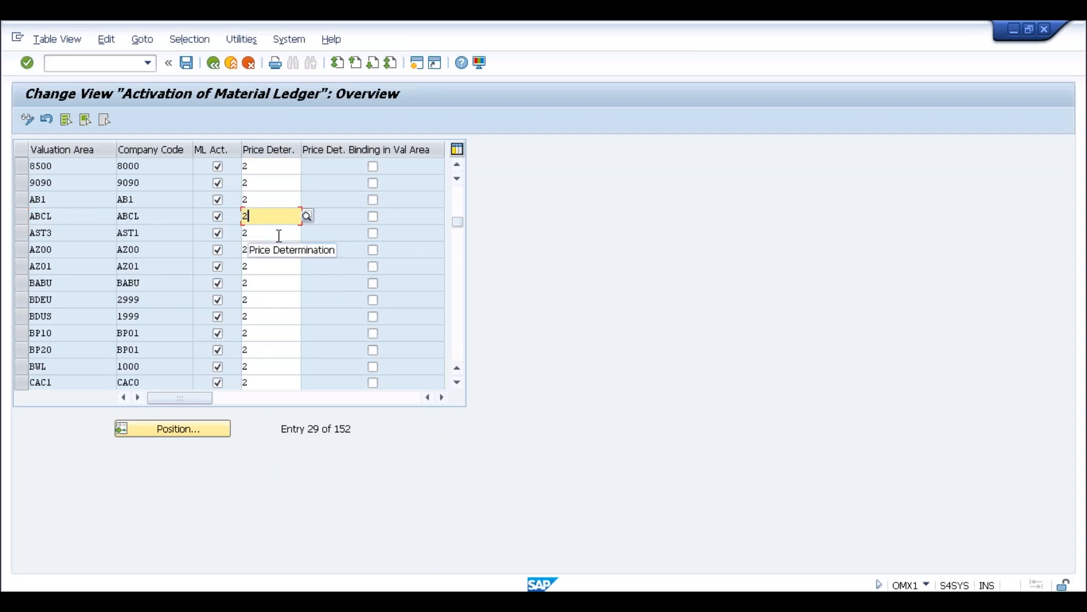
# Compare the material ledger activation columns of both systems, checking the type and status columns for SL11
pyautogui.hotkey('alt', 'Tab')
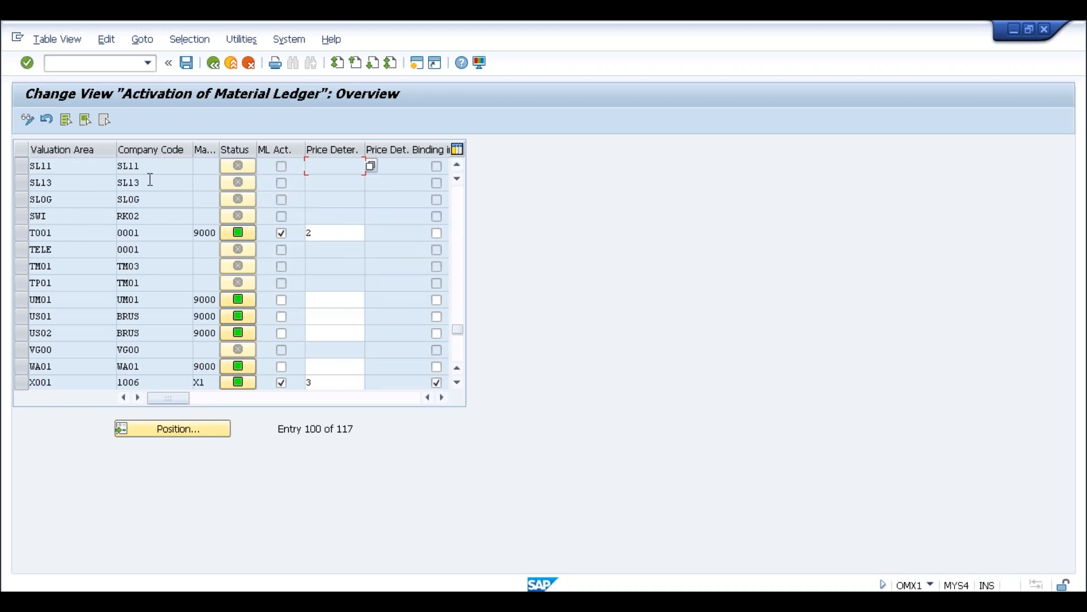
pyautogui.hotkey('alt', 'Tab')
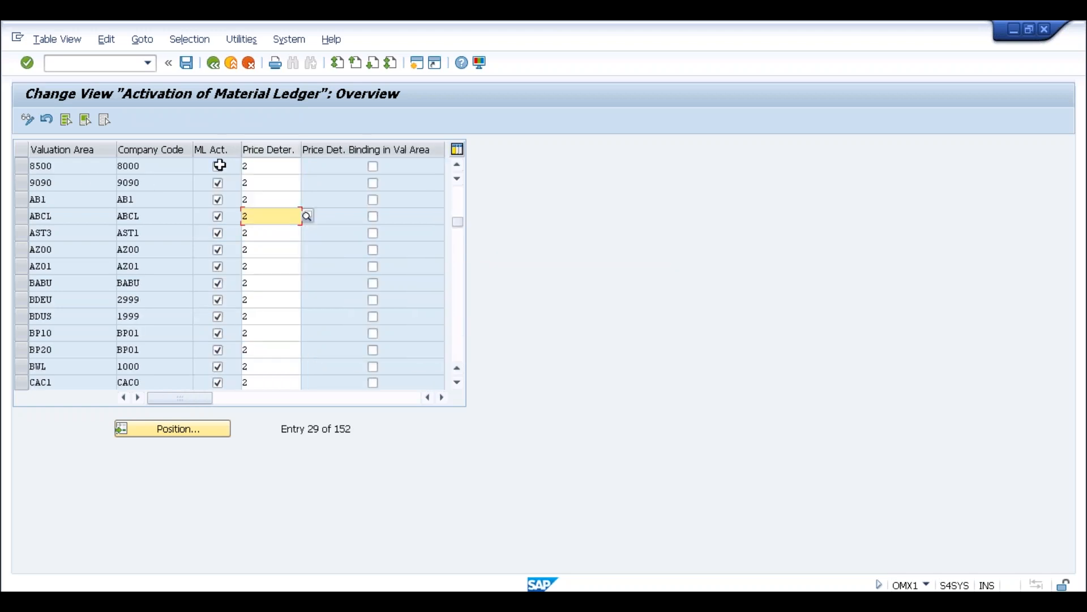
pyautogui.hotkey('alt', 'Tab')
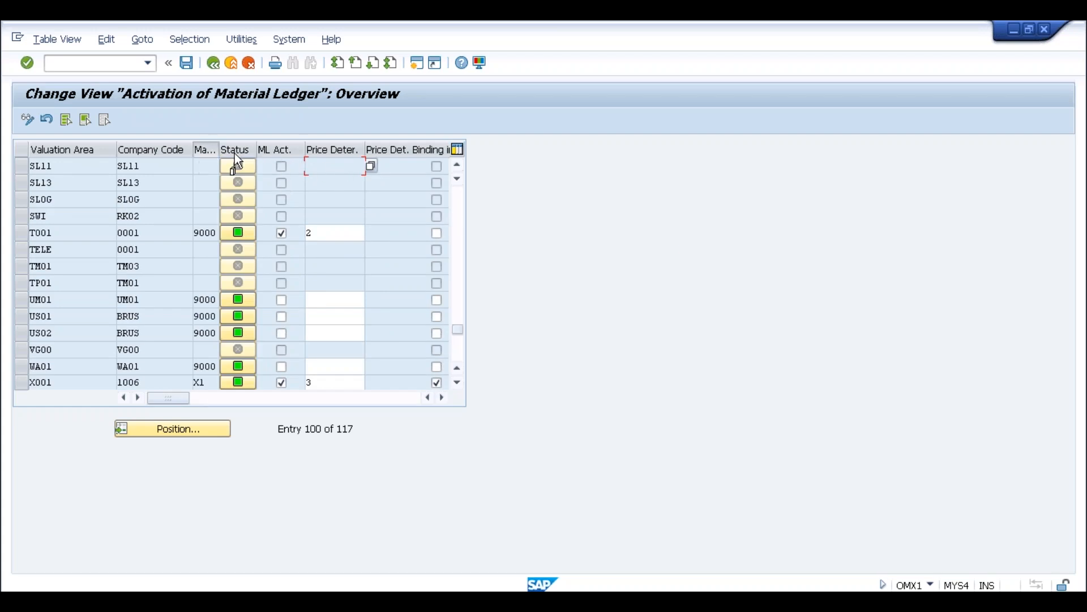
pyautogui.moveTo(235, 153); pyautogui.dragTo(233, 152)
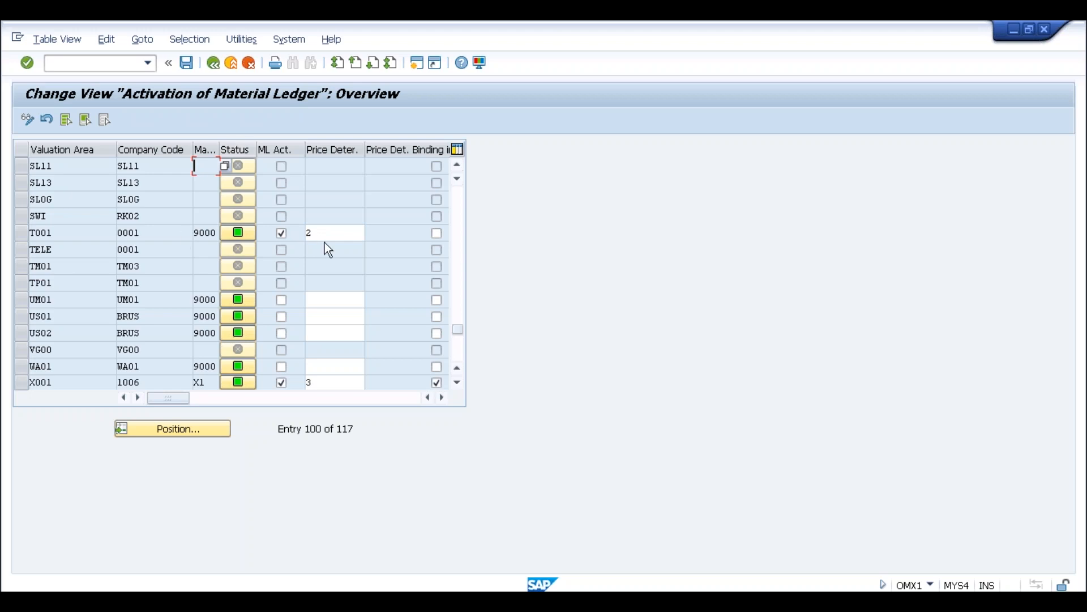
# Exit the material ledger activation list and open the SAP Reference IMG through transaction SPRO
pyautogui.click(250, 63)
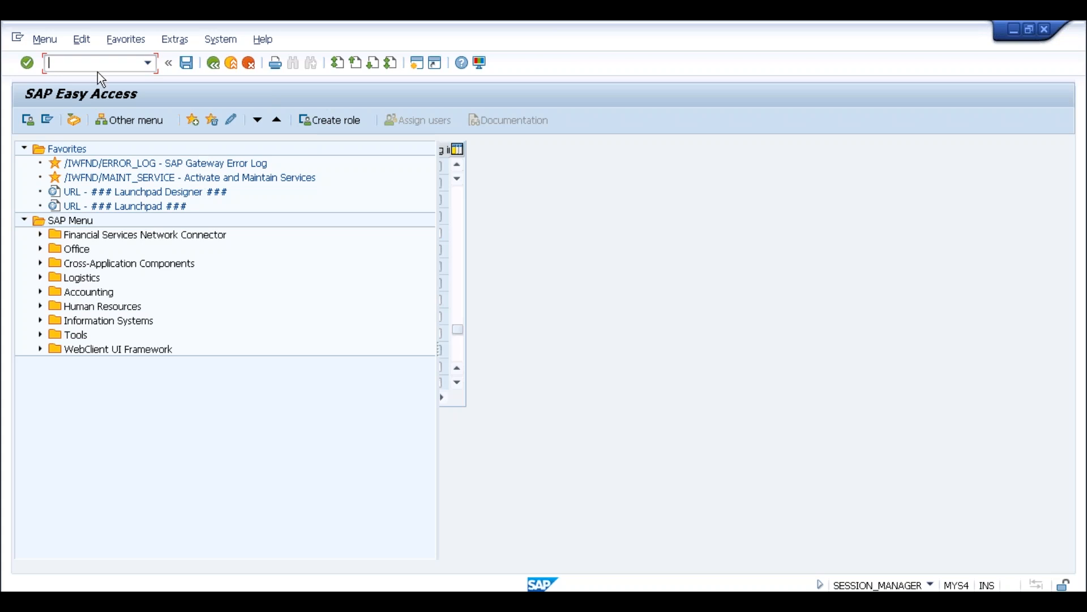
pyautogui.write('spro')
pyautogui.press('Return')
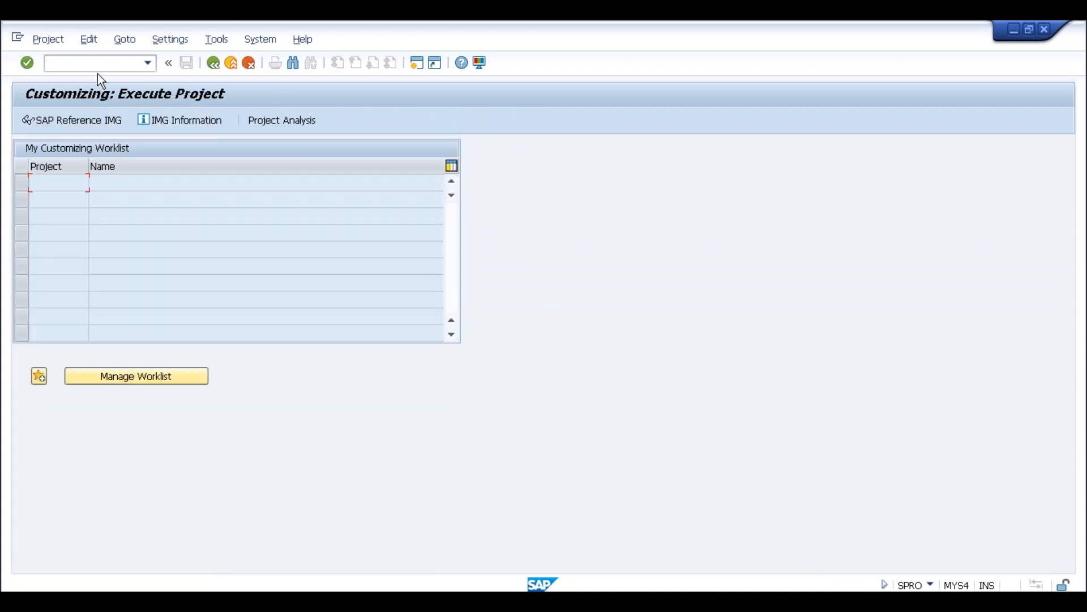
pyautogui.click(73, 121)
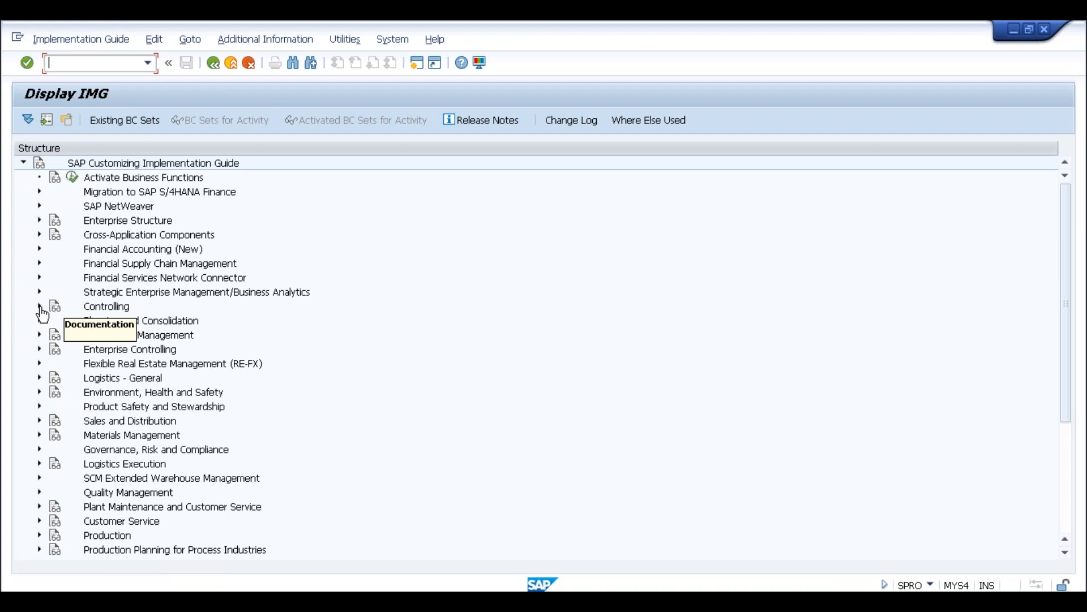
# Under Controlling, Product Cost Controlling, Actual Costing/Material Ledger, open Activate Material Ledgers for Valuation Areas and its activation list
pyautogui.click(39, 306)
pyautogui.scroll(-2, 247, 344)
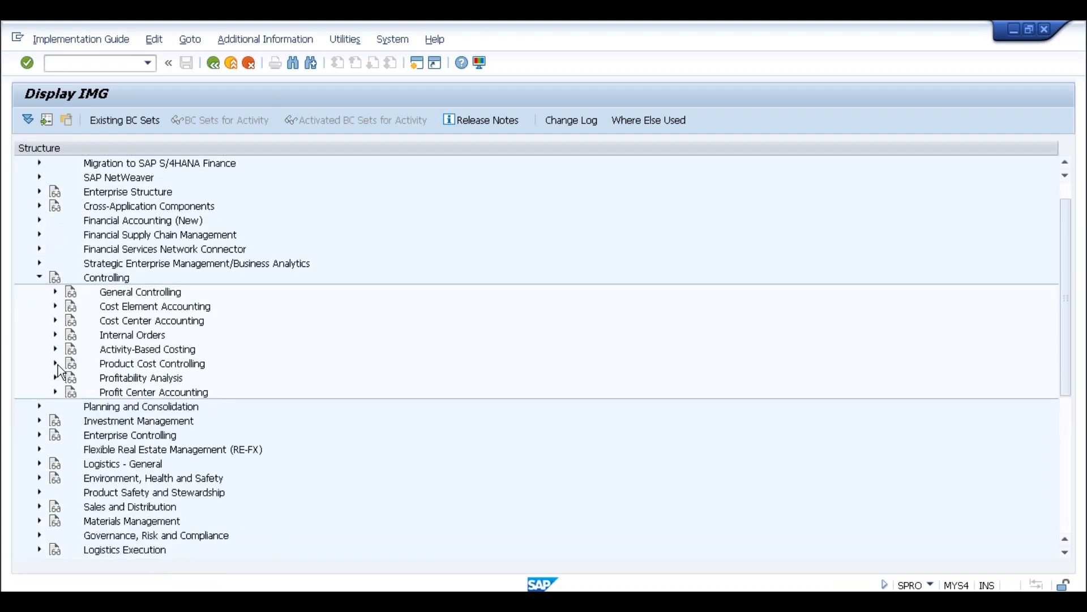
pyautogui.click(56, 364)
pyautogui.click(159, 414)
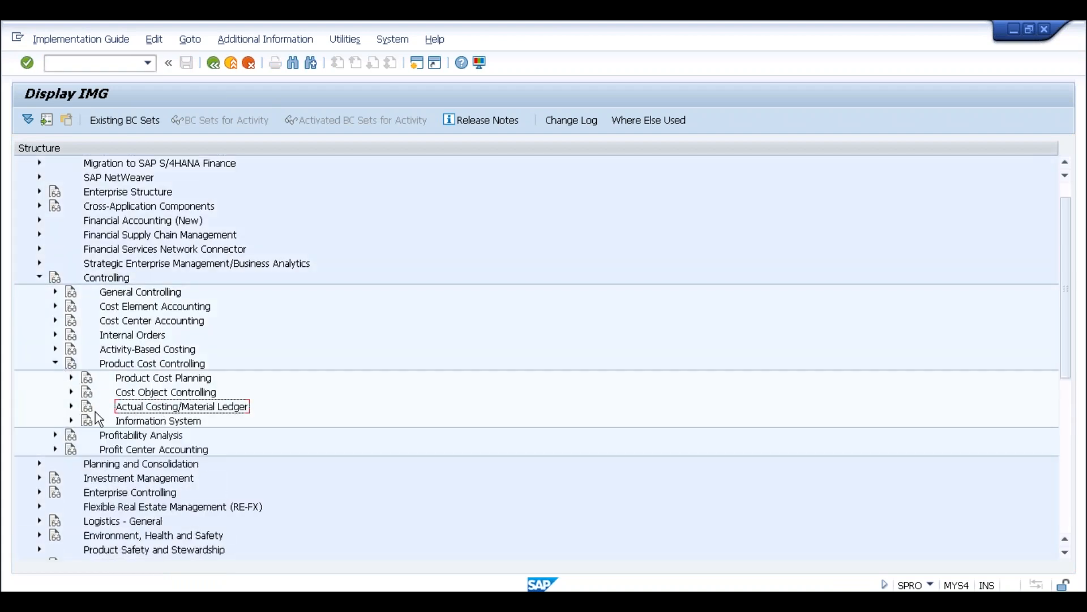
pyautogui.click(71, 406)
pyautogui.scroll(-4, 331, 398)
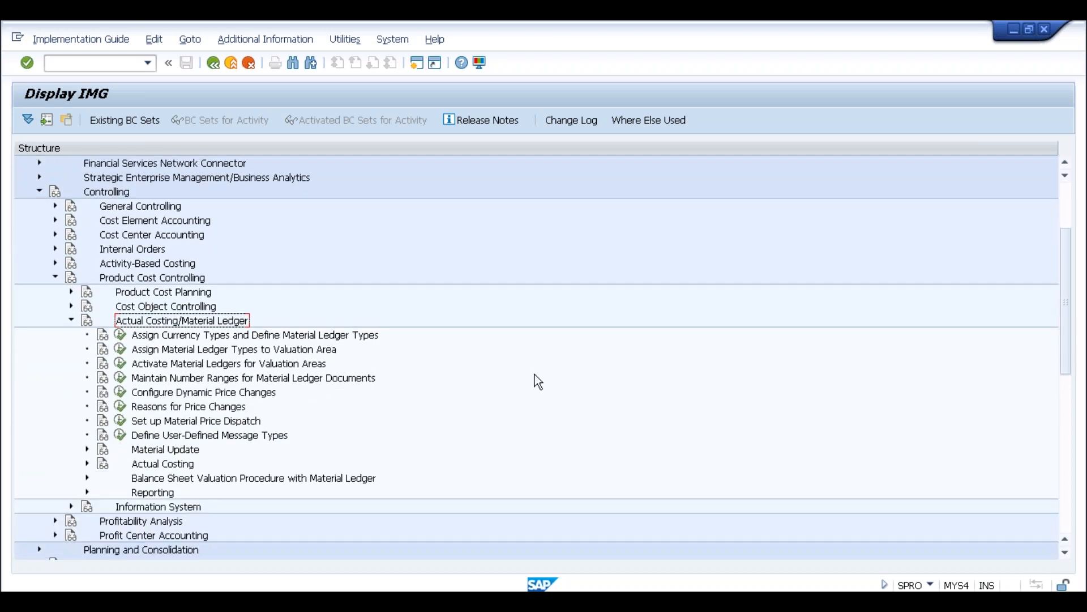
pyautogui.click(121, 363)
pyautogui.doubleClick(146, 225)
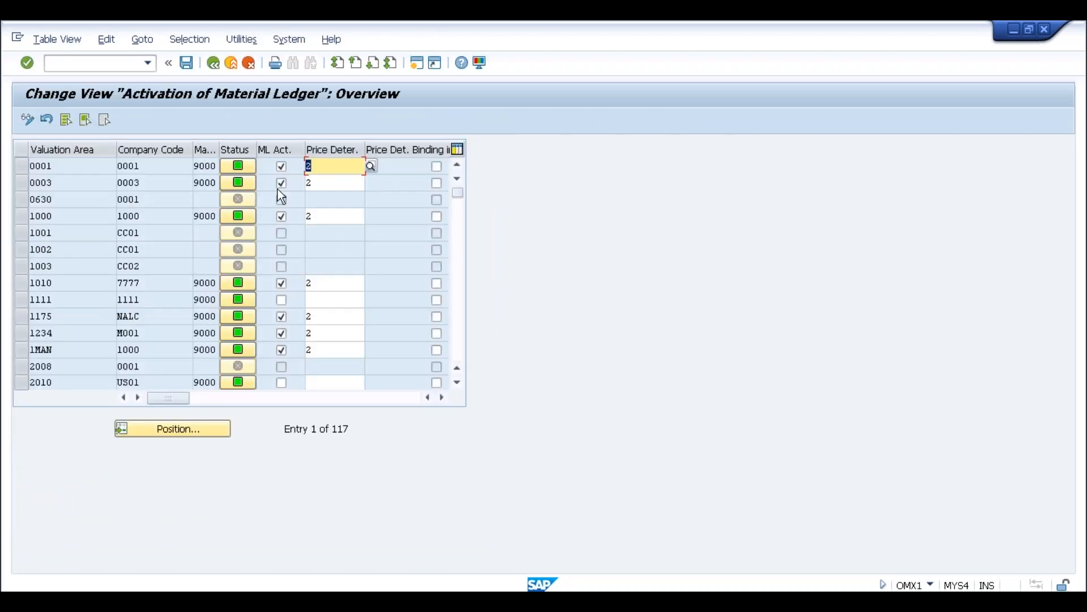
# Leave the MYS4 activation list and activity selection, switch to the S4SYS system, and open its SAP Reference IMG through transaction SPRO
pyautogui.click(212, 63)
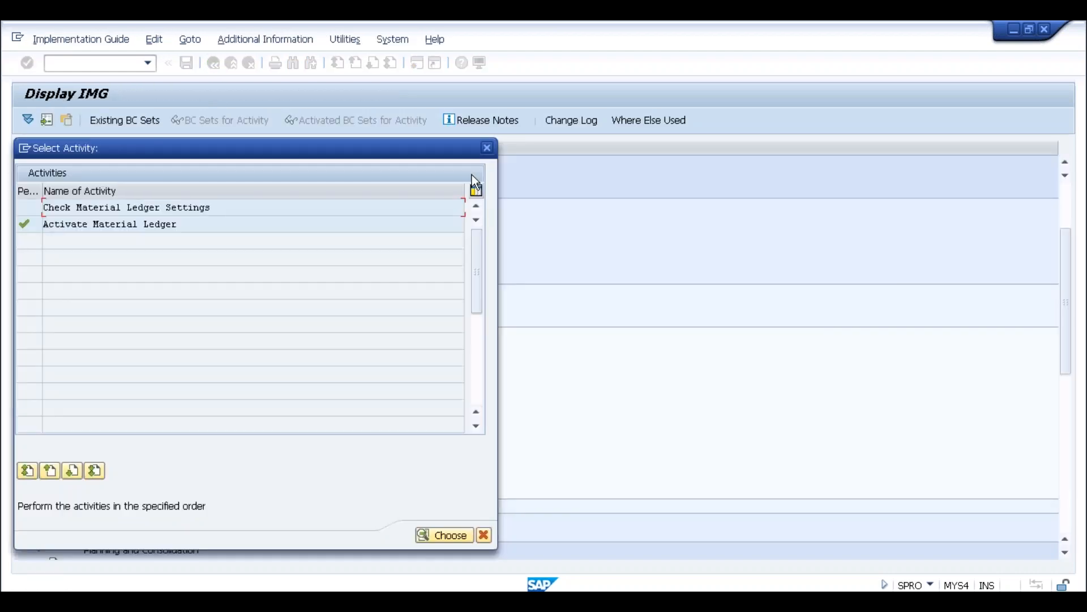
pyautogui.click(487, 147)
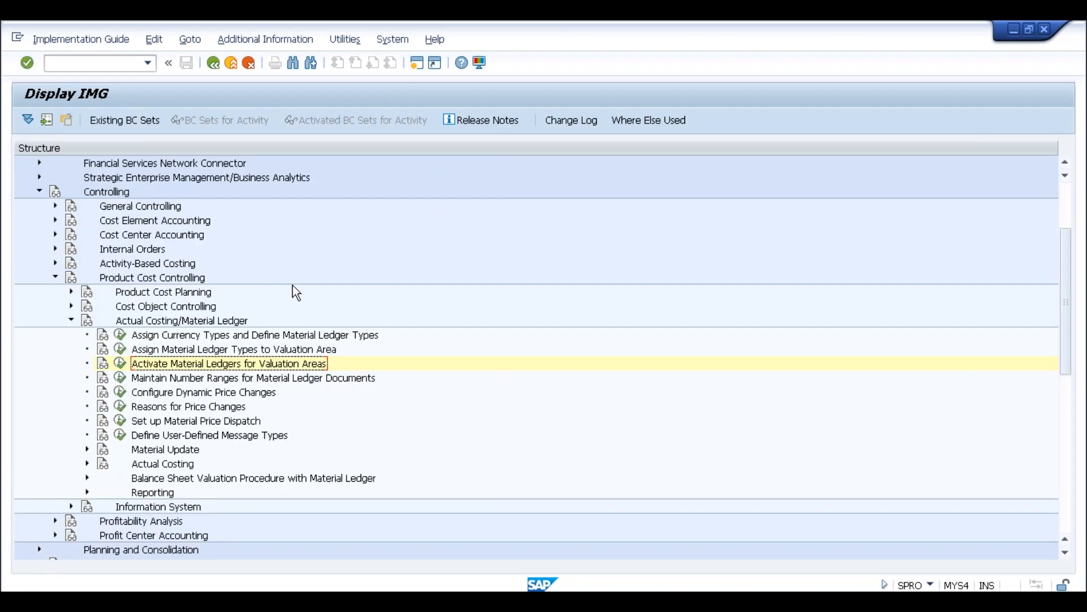
pyautogui.hotkey('alt', 'Tab')
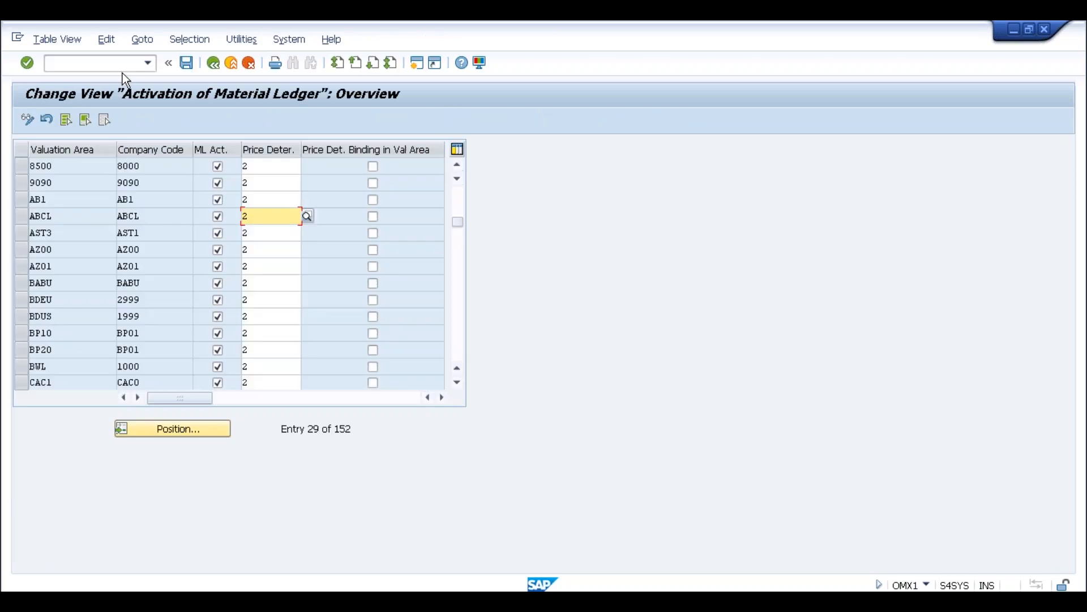
pyautogui.write('/nspro')
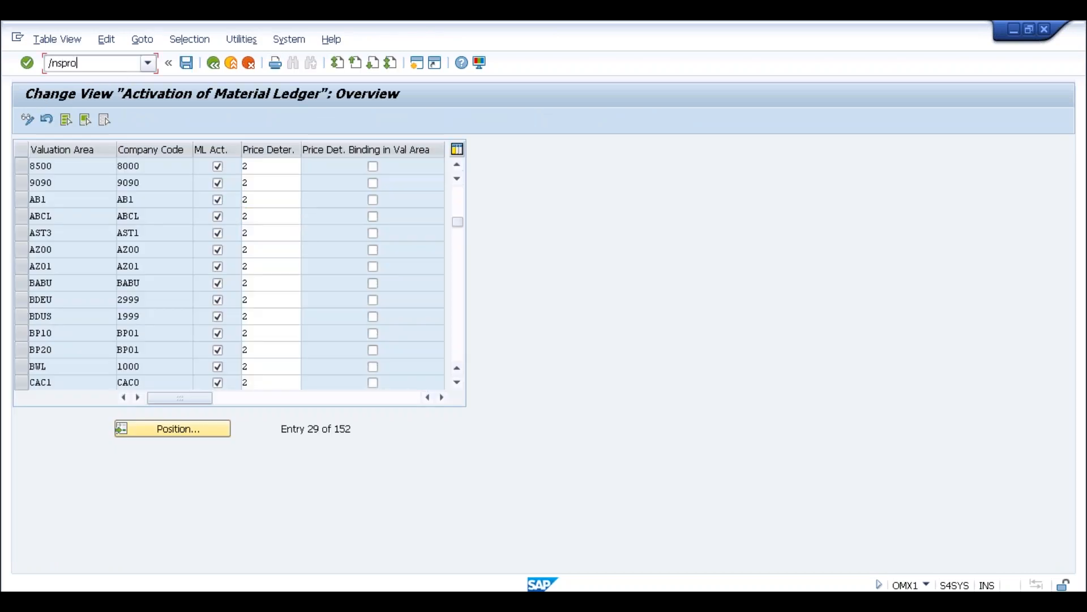
pyautogui.press('Return')
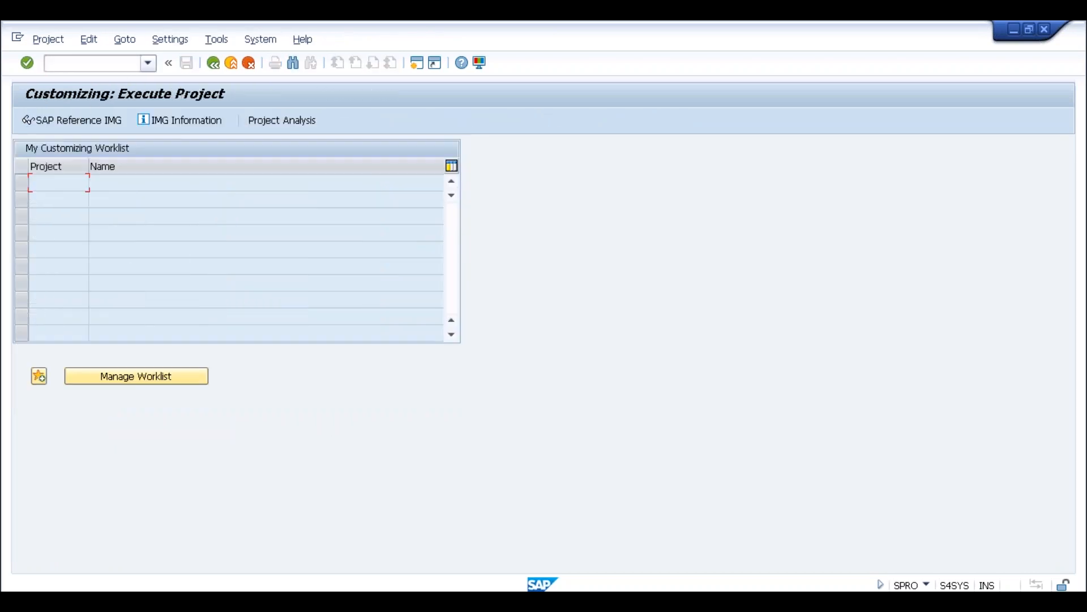
pyautogui.click(52, 121)
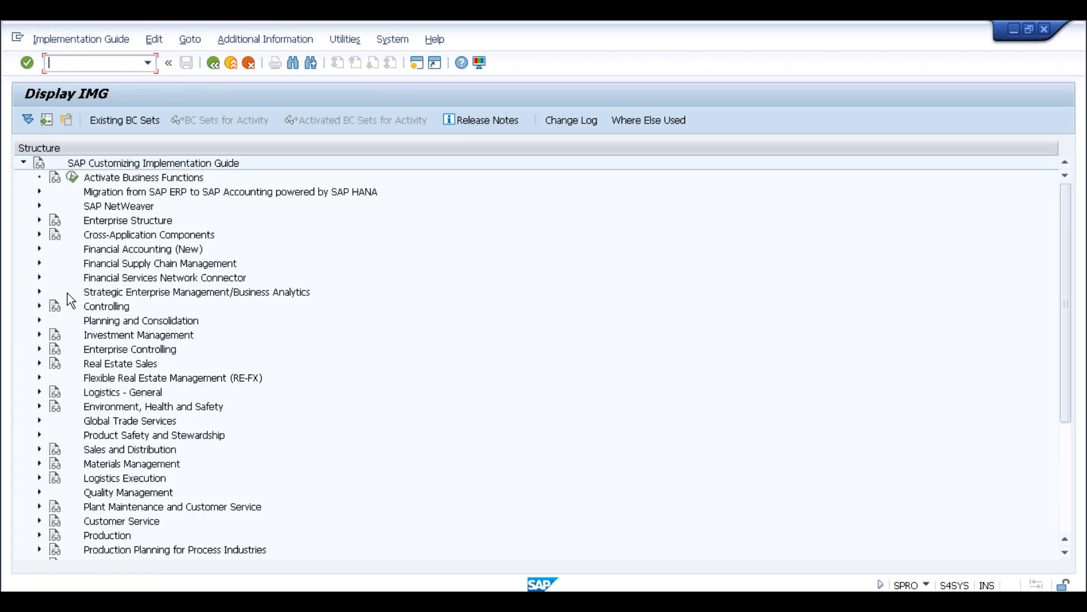
# Expand Controlling, Product Cost Controlling, Actual Costing/Material Ledger and check the Activate Valuation Areas for Material Ledger activity
pyautogui.click(39, 306)
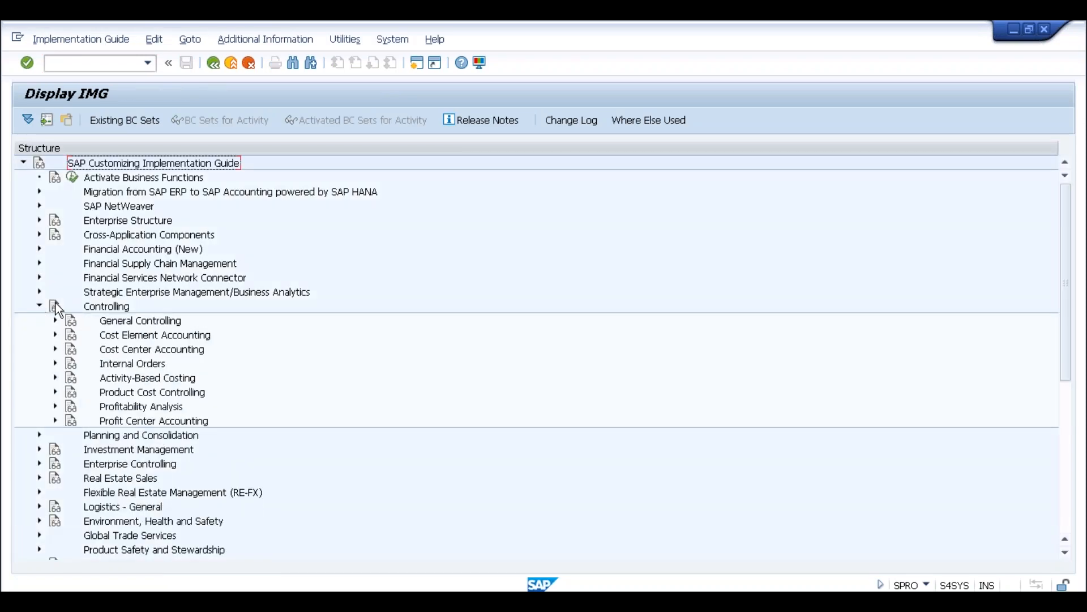
pyautogui.click(55, 392)
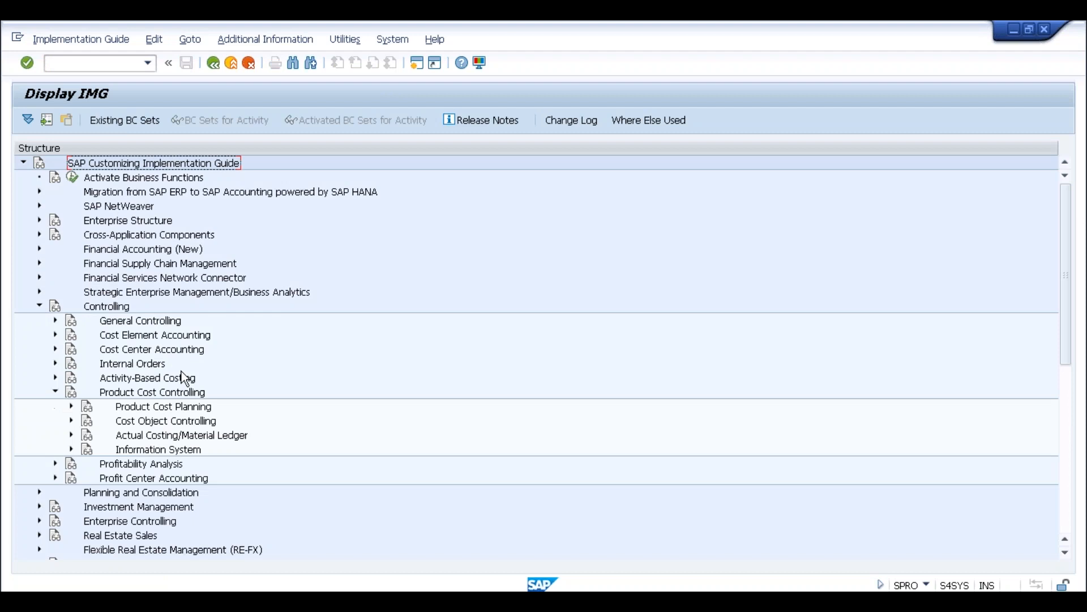
pyautogui.scroll(-1, 181, 371)
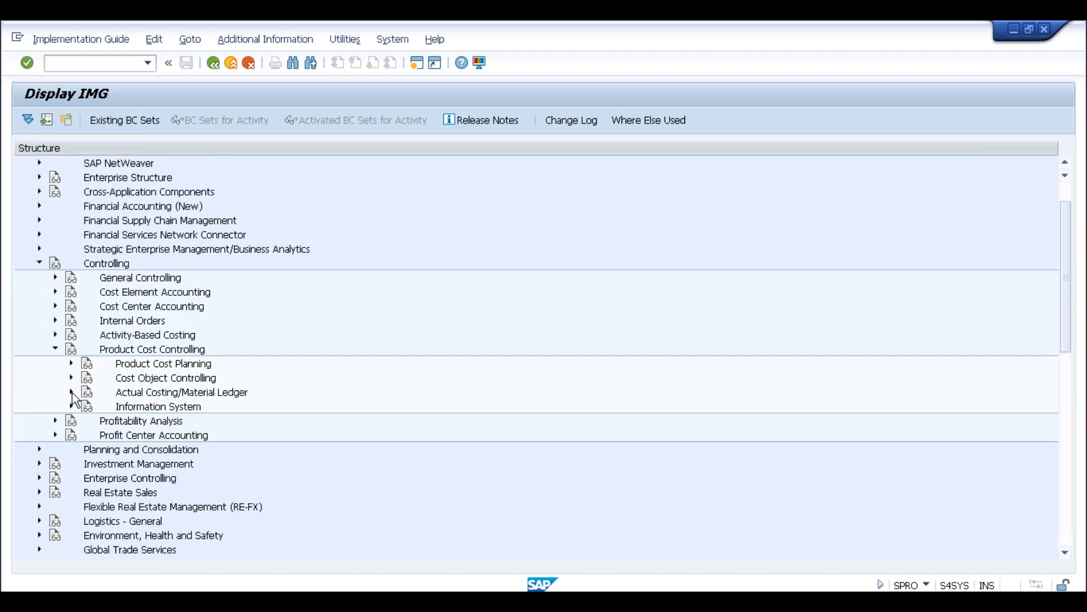
pyautogui.click(72, 392)
pyautogui.scroll(-2, 182, 371)
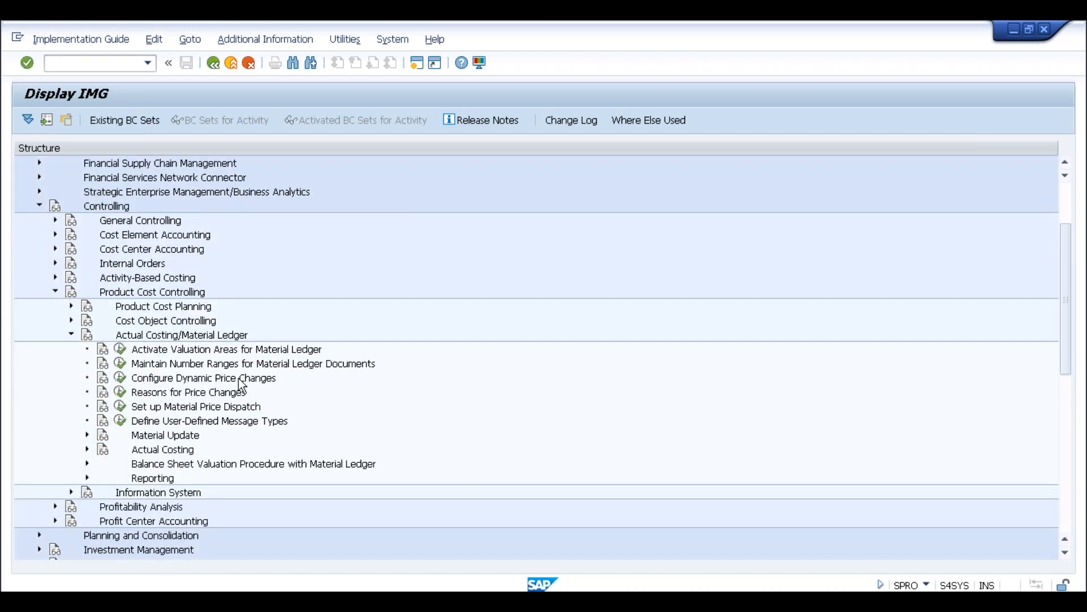
pyautogui.click(168, 355)
# Return to the MYS4 IMG and compare its activities for defining material ledger types and assigning them to valuation areas
pyautogui.hotkey('alt', 'Tab')
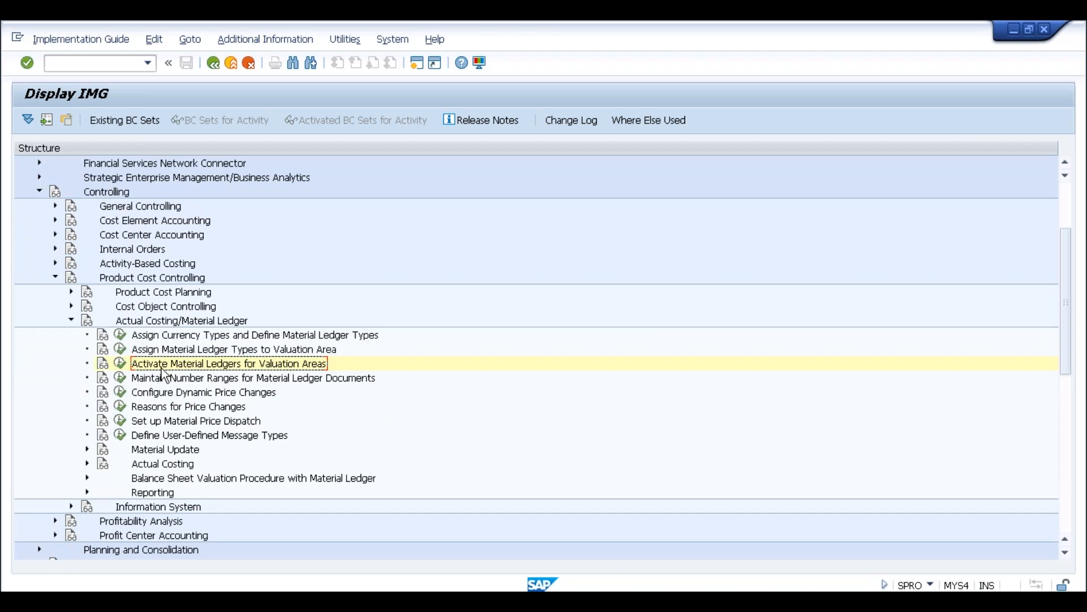
pyautogui.click(152, 336)
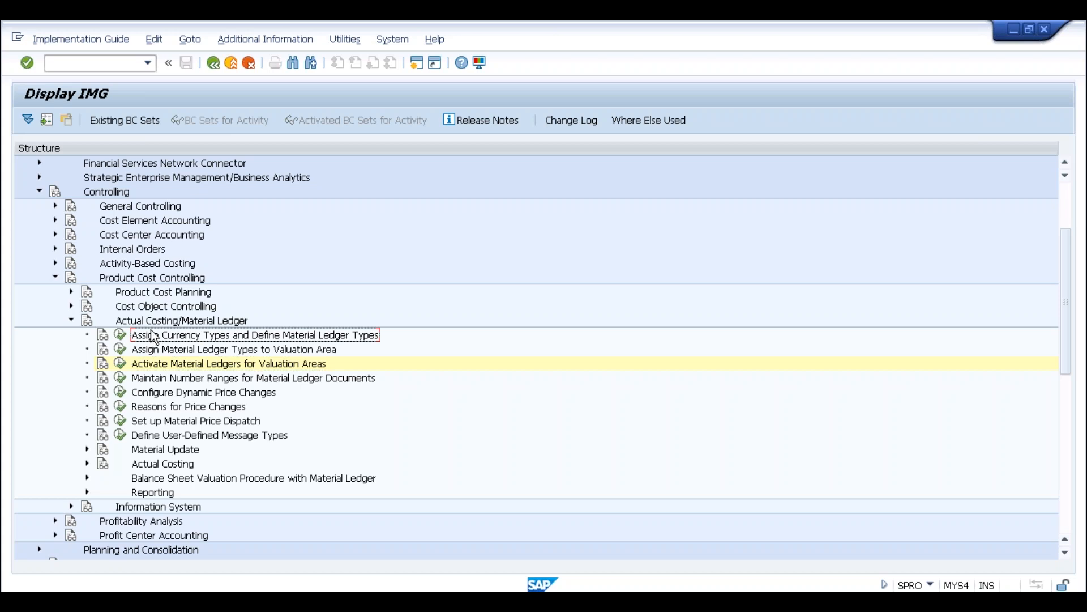
pyautogui.click(151, 349)
pyautogui.click(145, 339)
pyautogui.click(146, 351)
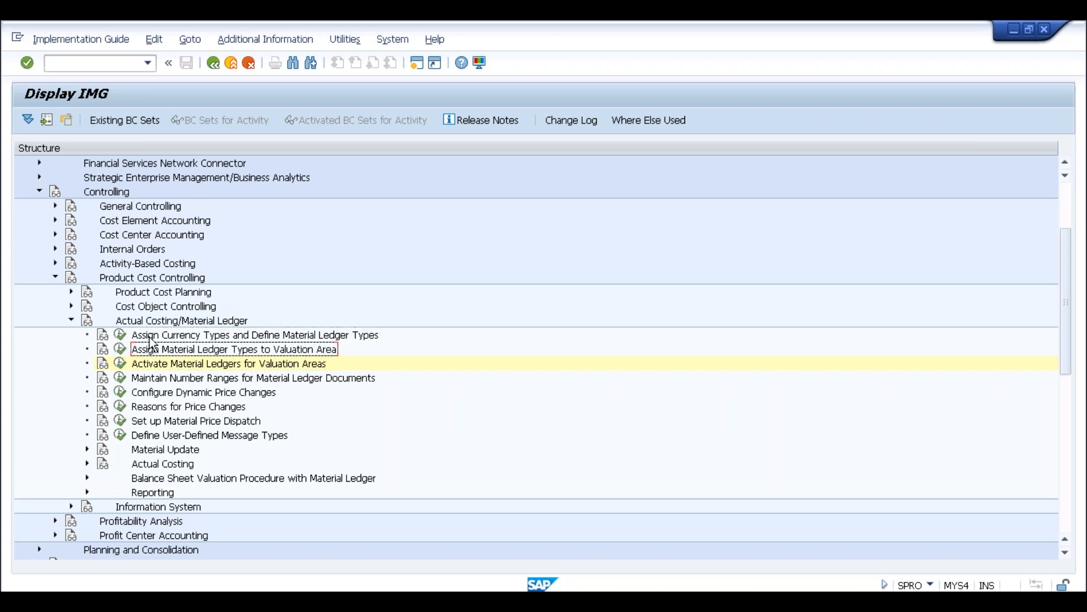
pyautogui.click(146, 336)
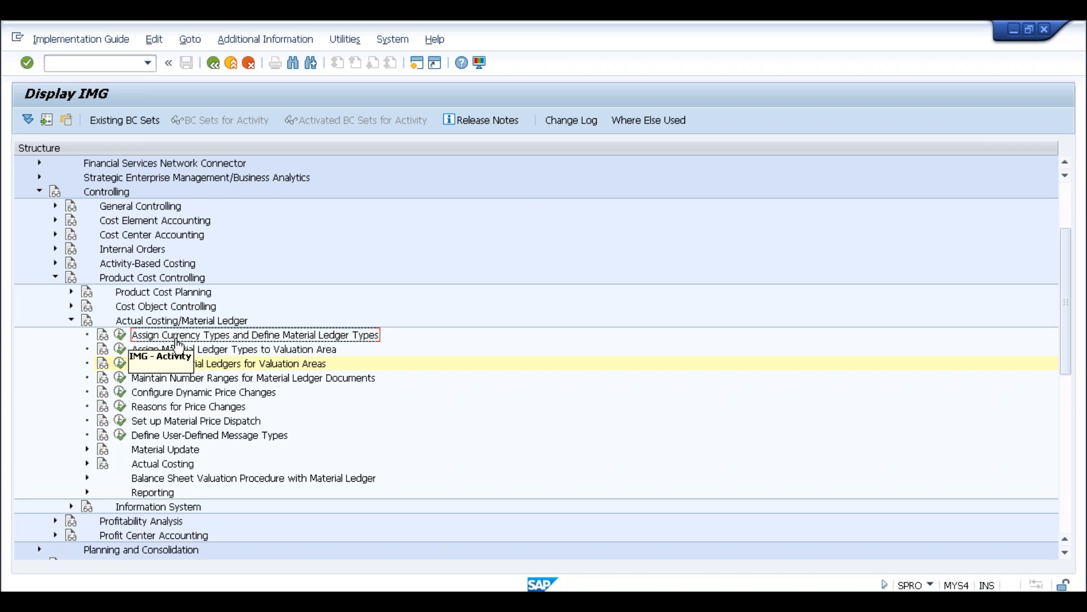
# Open Assign Currency Types and Define Material Ledger Types and examine material ledger type 9000, selecting its row
pyautogui.click(120, 335)
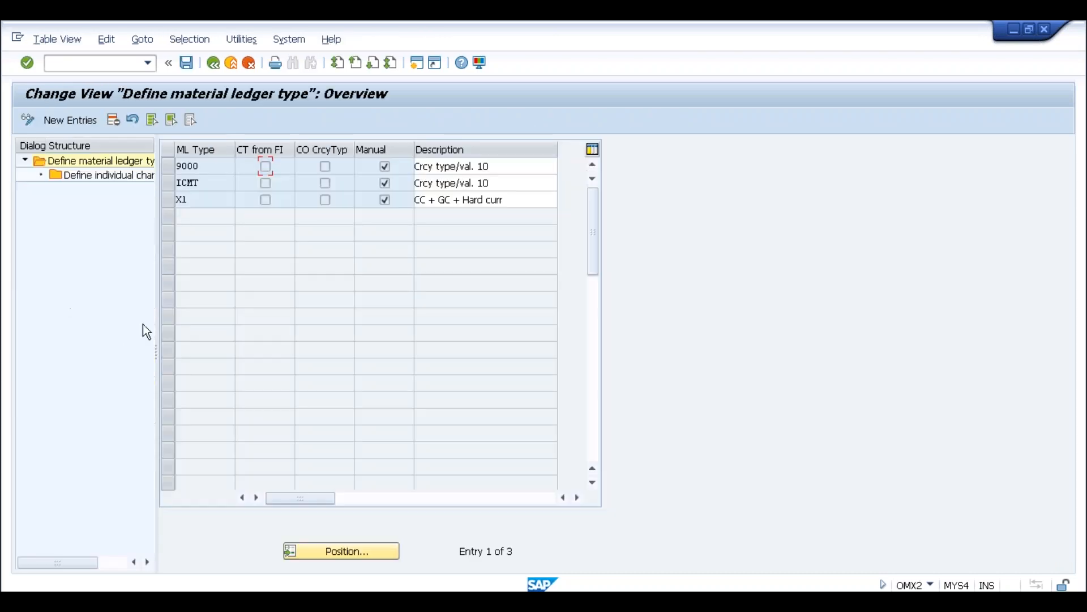
pyautogui.click(214, 166)
pyautogui.click(495, 165)
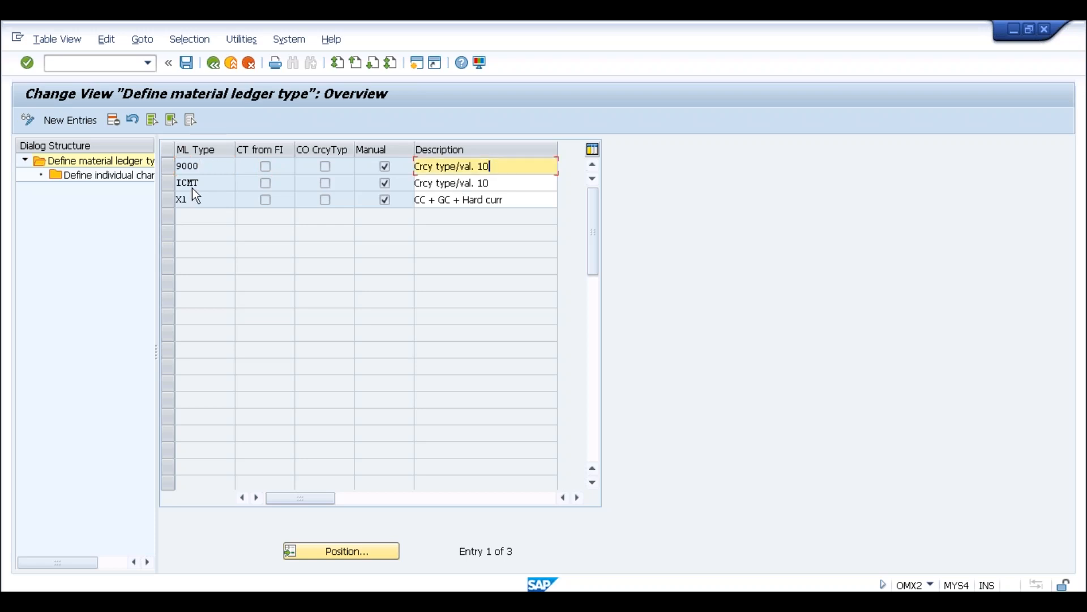
pyautogui.click(206, 167)
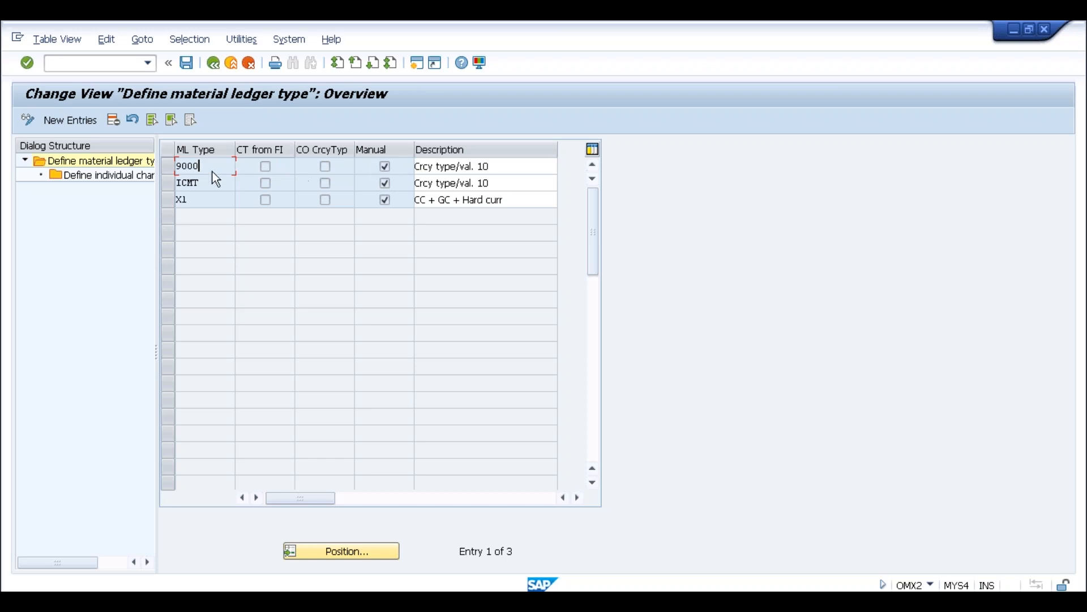
pyautogui.click(166, 167)
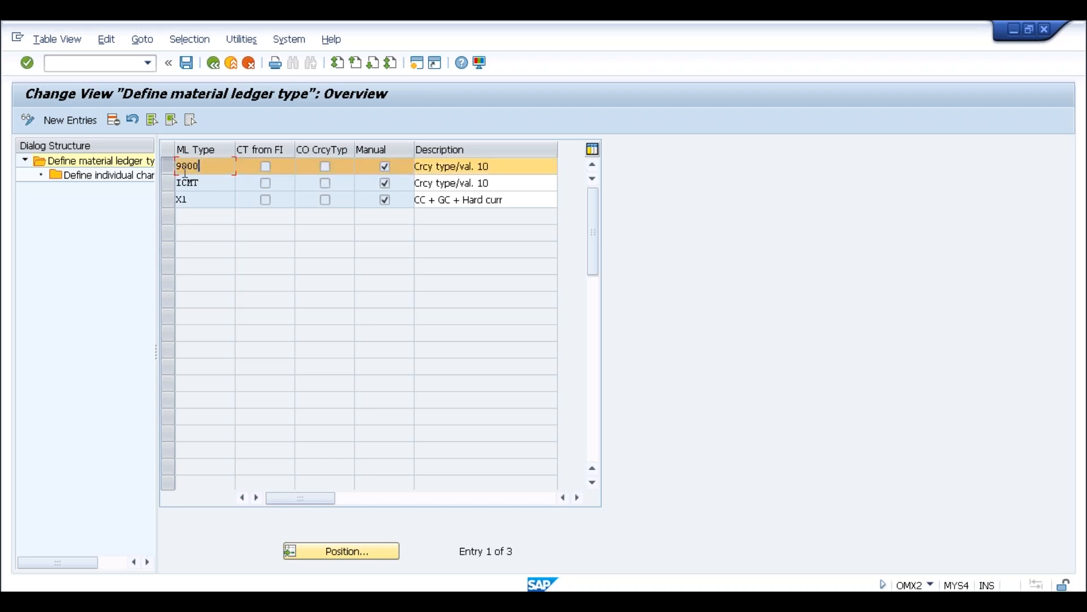
# Examine the currency type under Define individual characteristics of material ledger type 9000, and return to the IMG
pyautogui.doubleClick(143, 176)
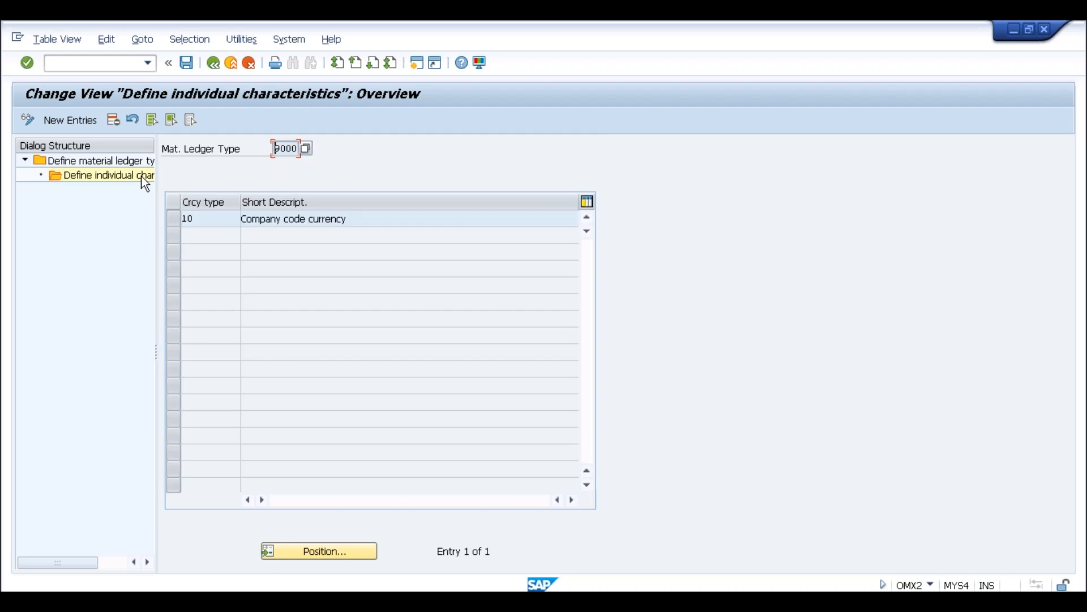
pyautogui.click(205, 218)
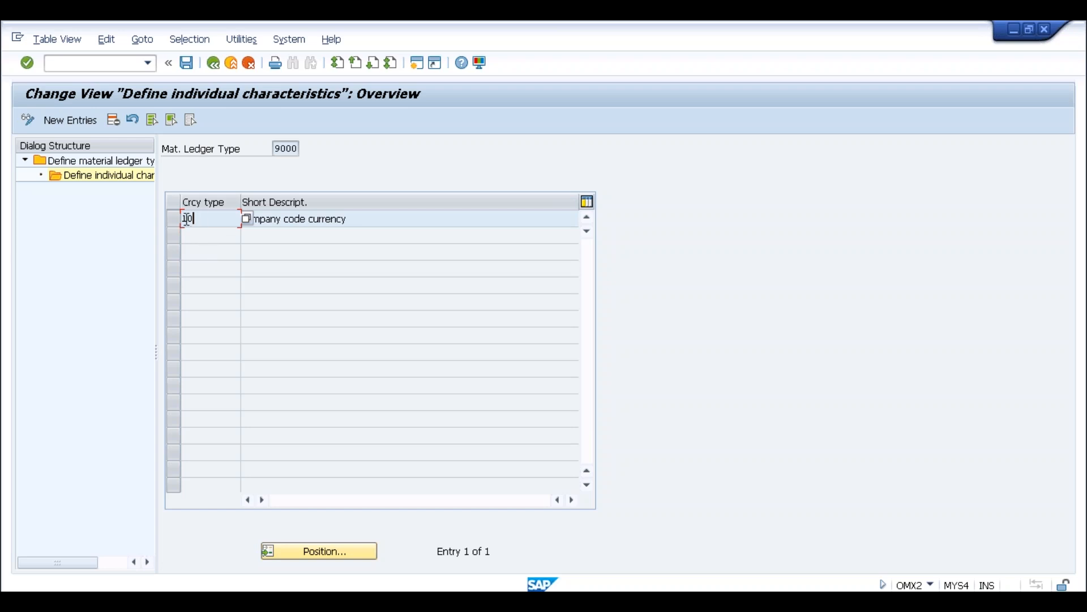
pyautogui.click(324, 220)
pyautogui.click(363, 220)
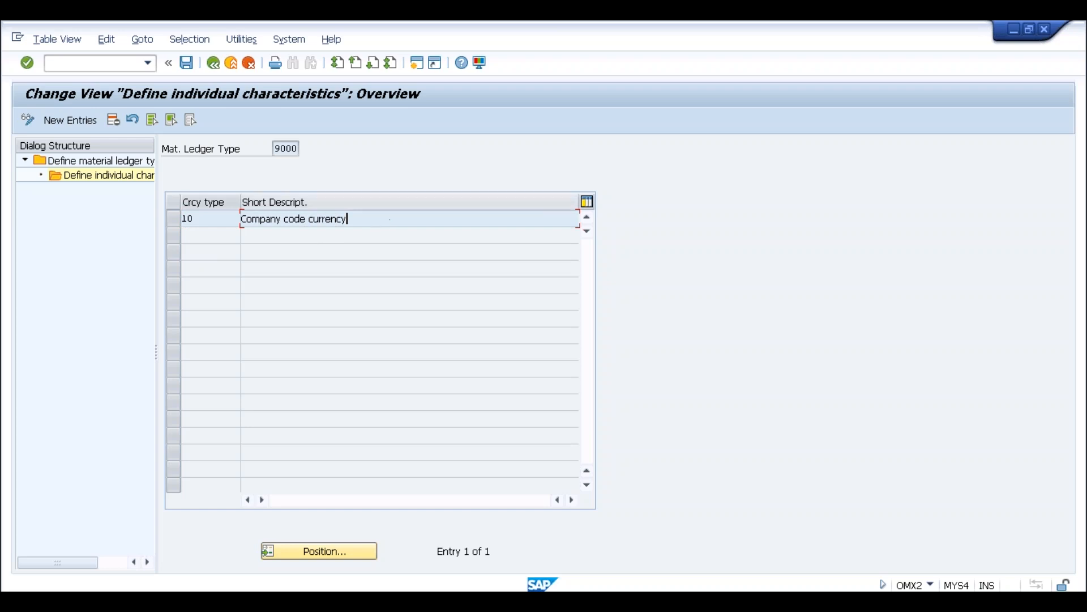
pyautogui.click(215, 69)
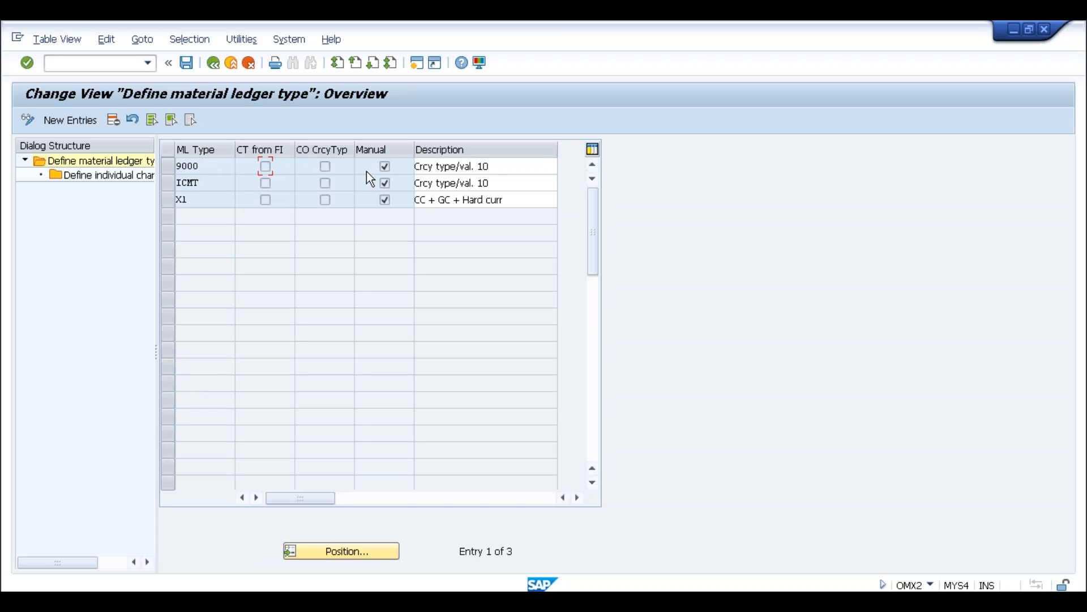
pyautogui.click(214, 63)
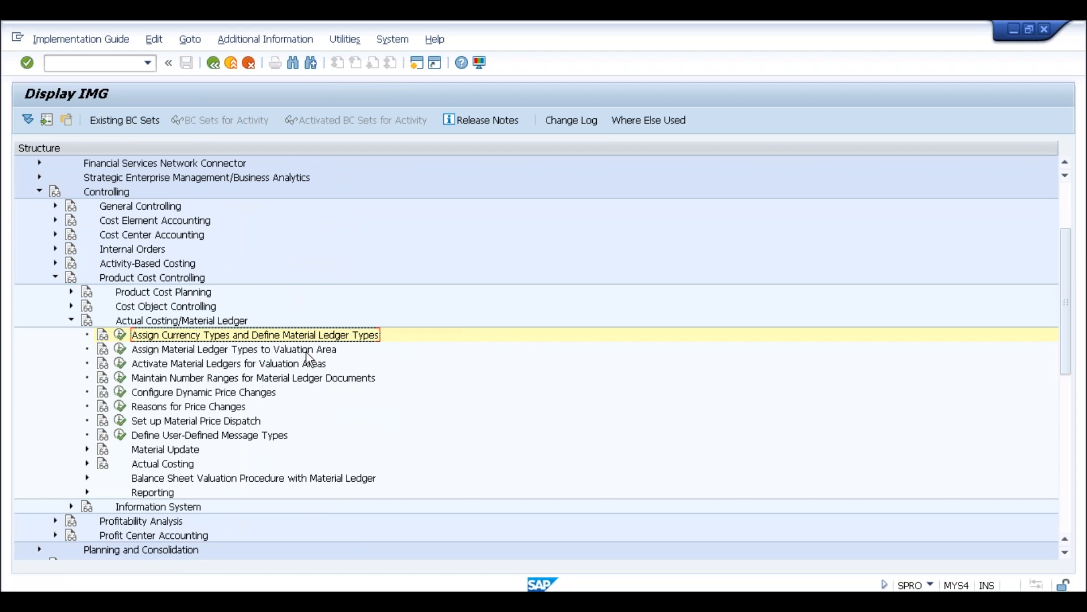
# Open Assign Material Ledger Types to Valuation Area and look up valuation area SL11 in the assignment list
pyautogui.click(120, 349)
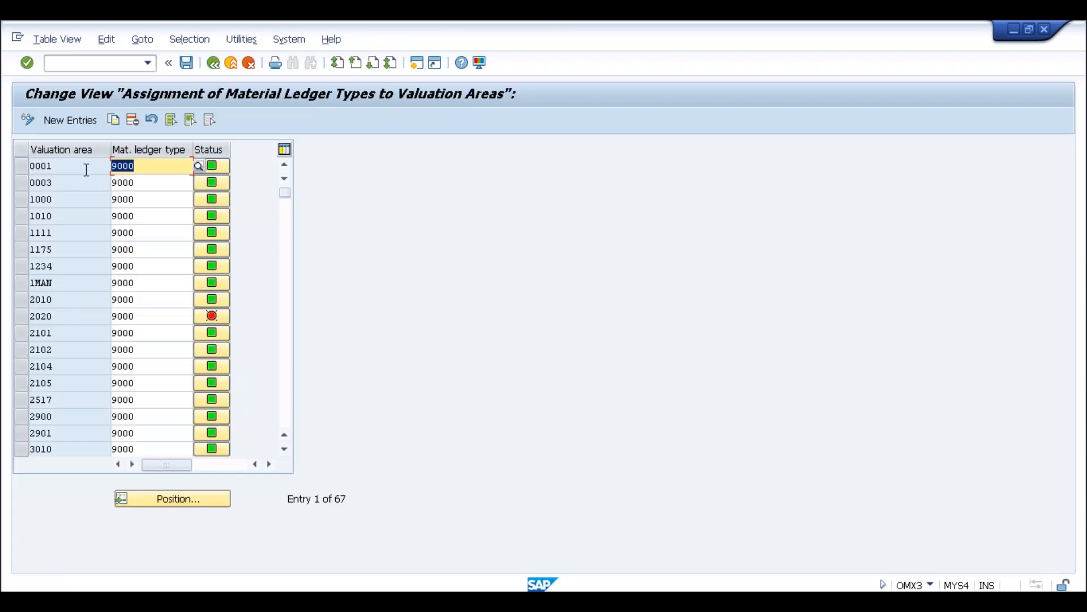
pyautogui.click(155, 165)
pyautogui.click(152, 501)
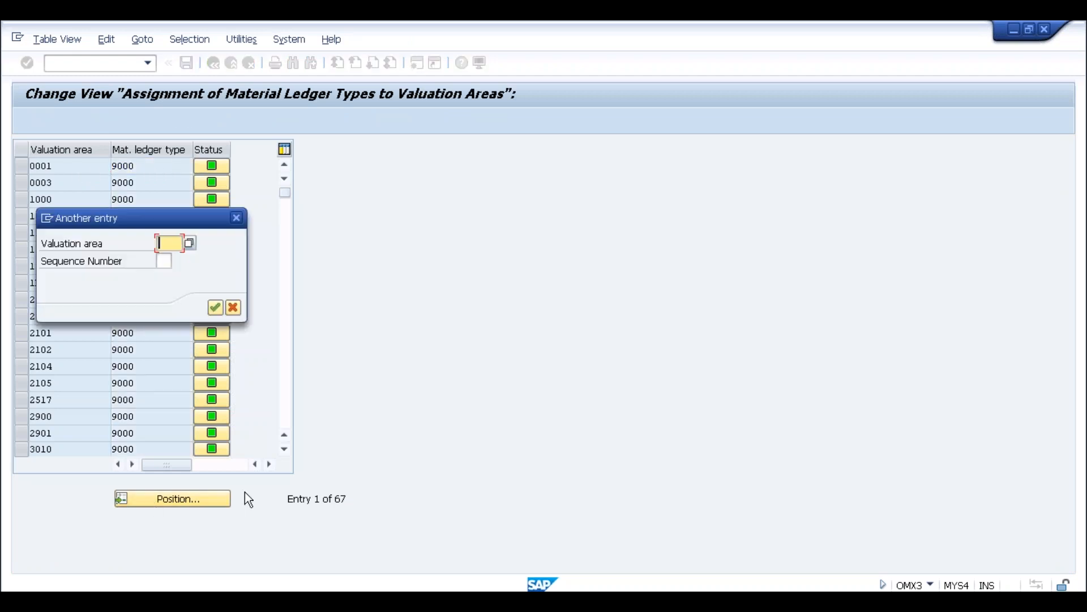
pyautogui.write('s111')
pyautogui.press('Return')
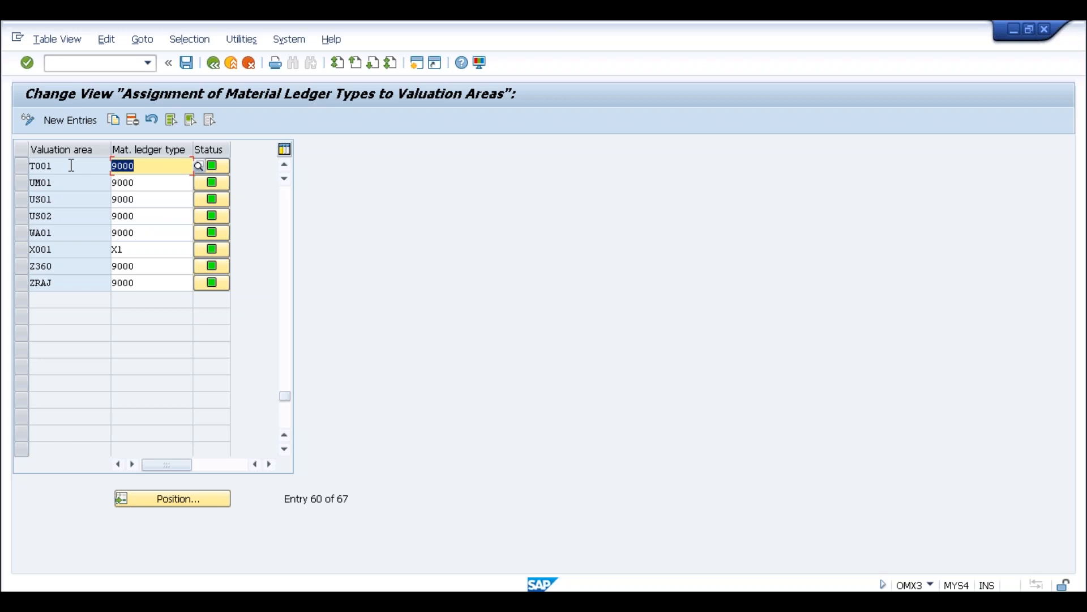
pyautogui.click(145, 165)
# Add a new entry assigning material ledger type 9000 to valuation area SL11, save it with the proposed customizing request, and return to the IMG
pyautogui.click(74, 126)
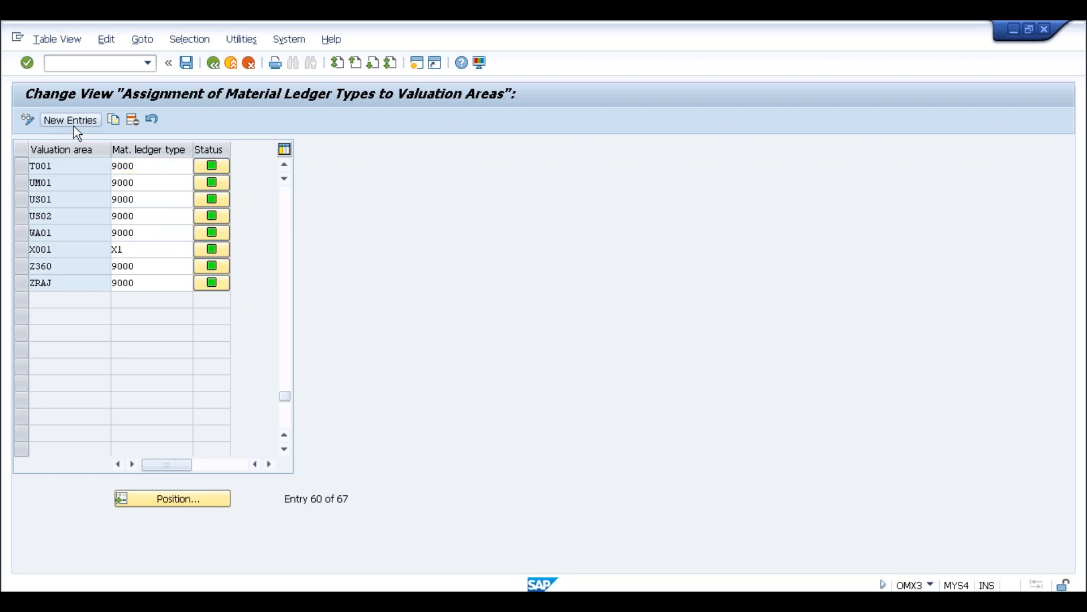
pyautogui.write('SL')
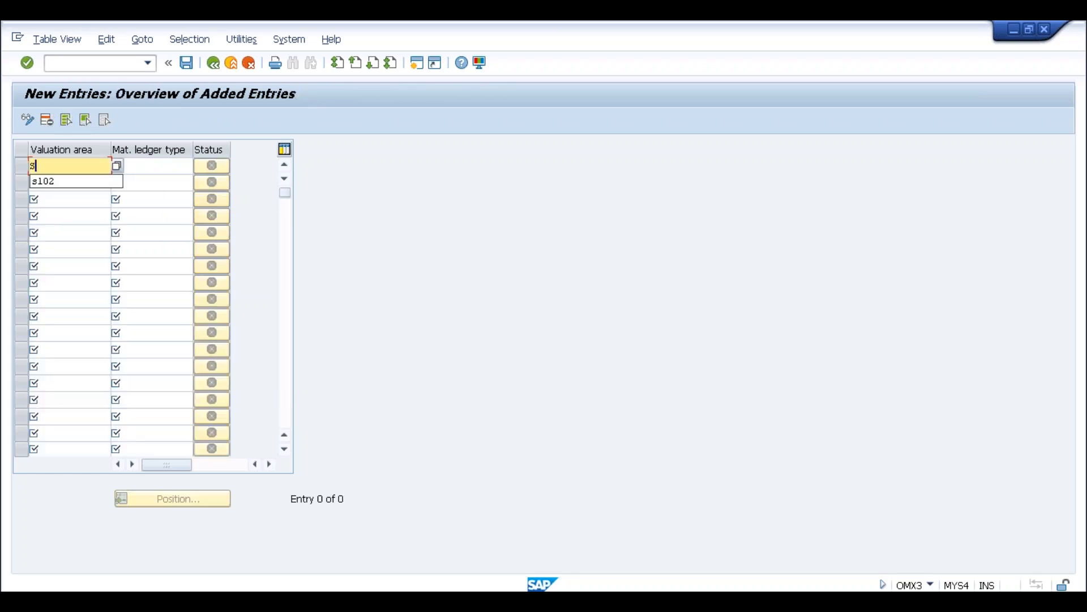
pyautogui.write('11')
pyautogui.press('Tab')
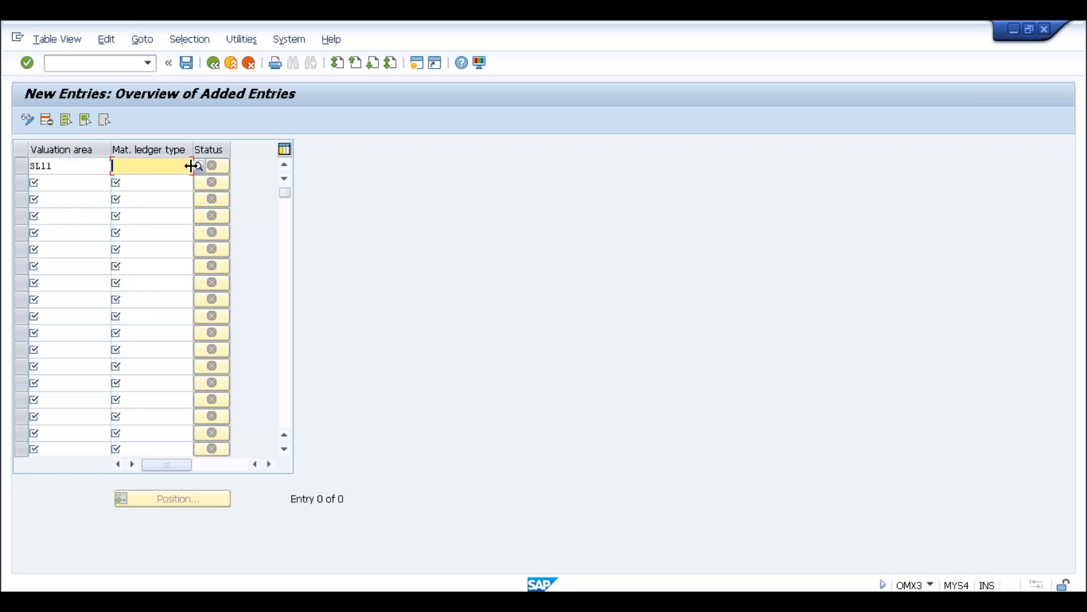
pyautogui.write('9000')
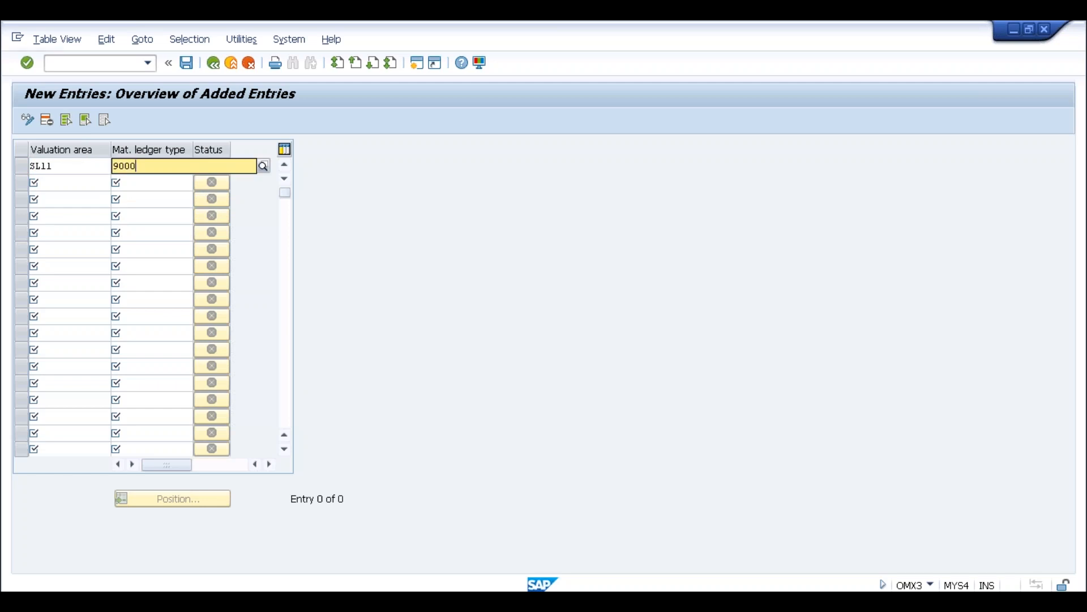
pyautogui.press('Return')
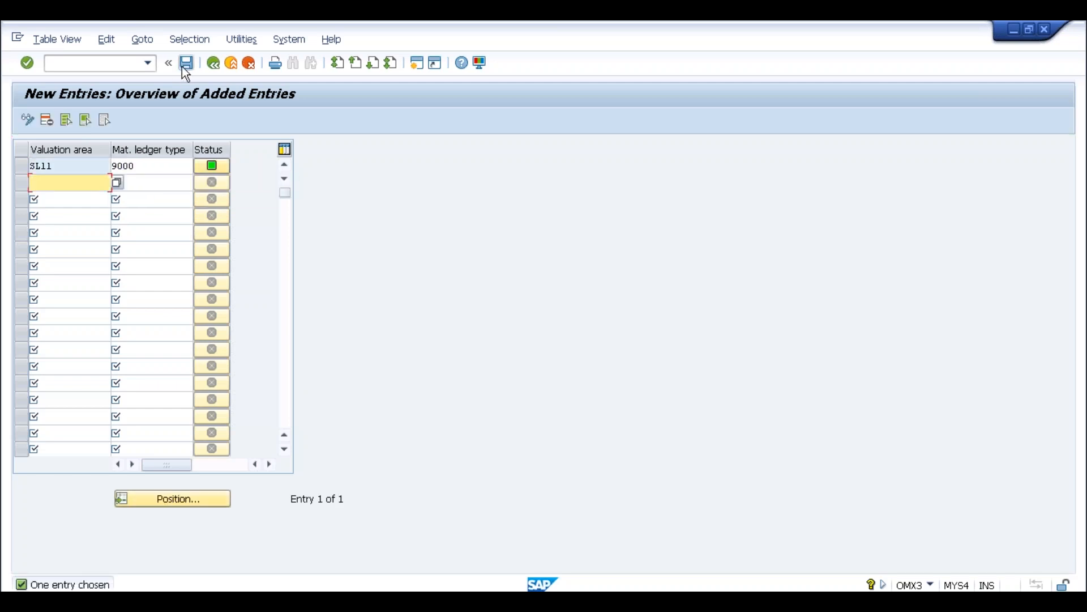
pyautogui.click(191, 65)
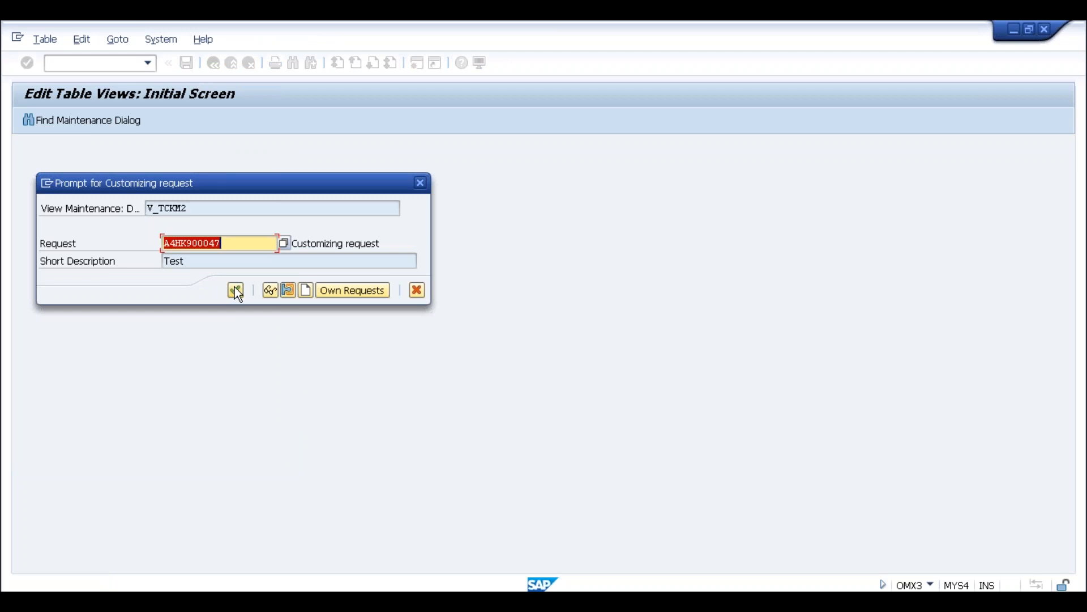
pyautogui.click(234, 287)
pyautogui.click(214, 63)
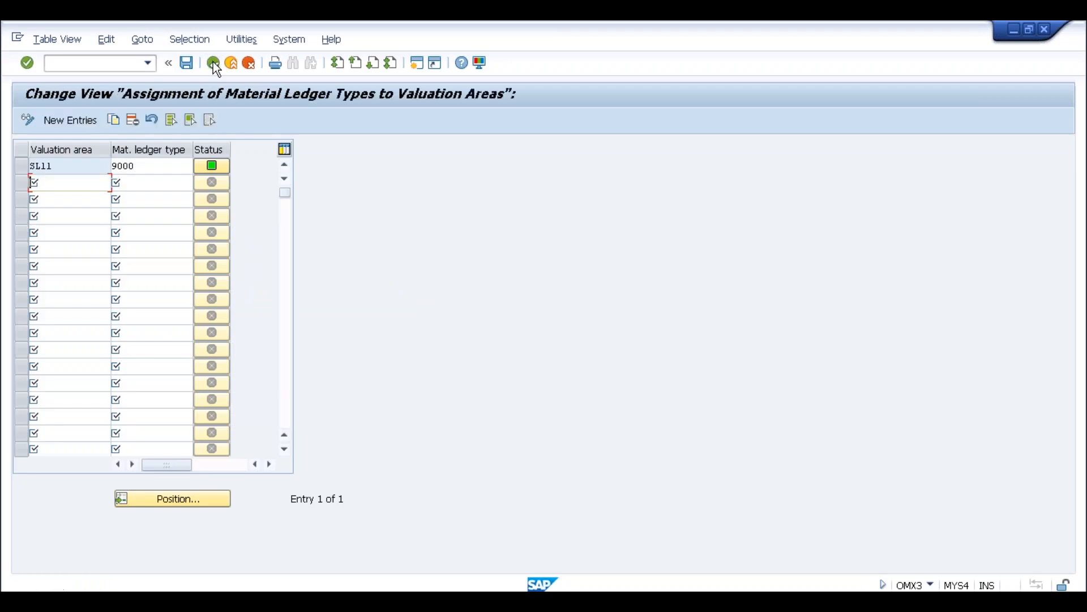
pyautogui.click(213, 63)
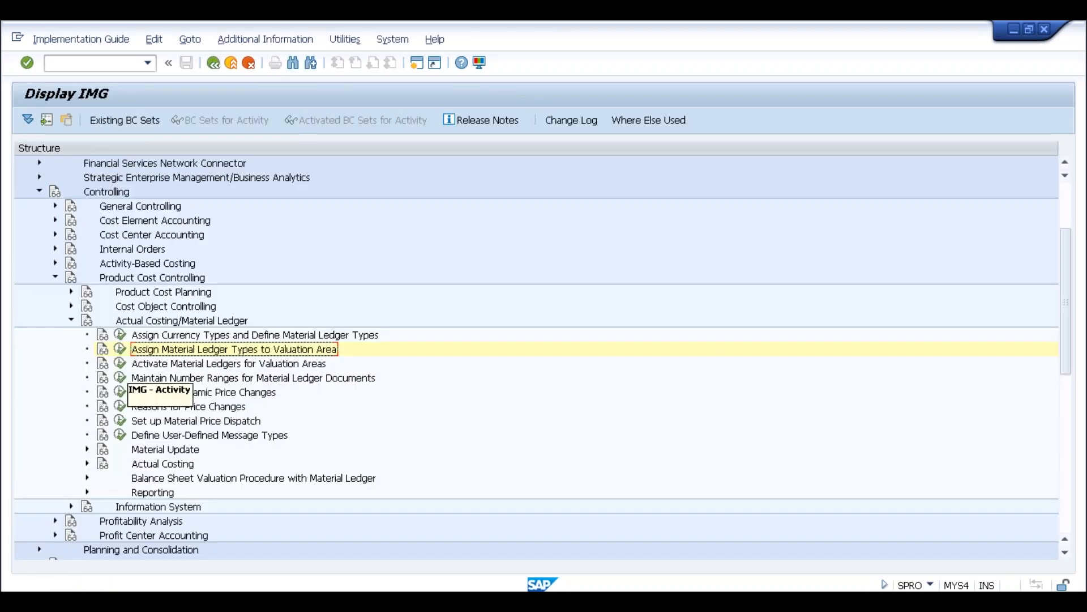
# Open the Activate Material Ledger activity under Activate Material Ledgers for Valuation Areas and locate valuation area SL11
pyautogui.click(121, 363)
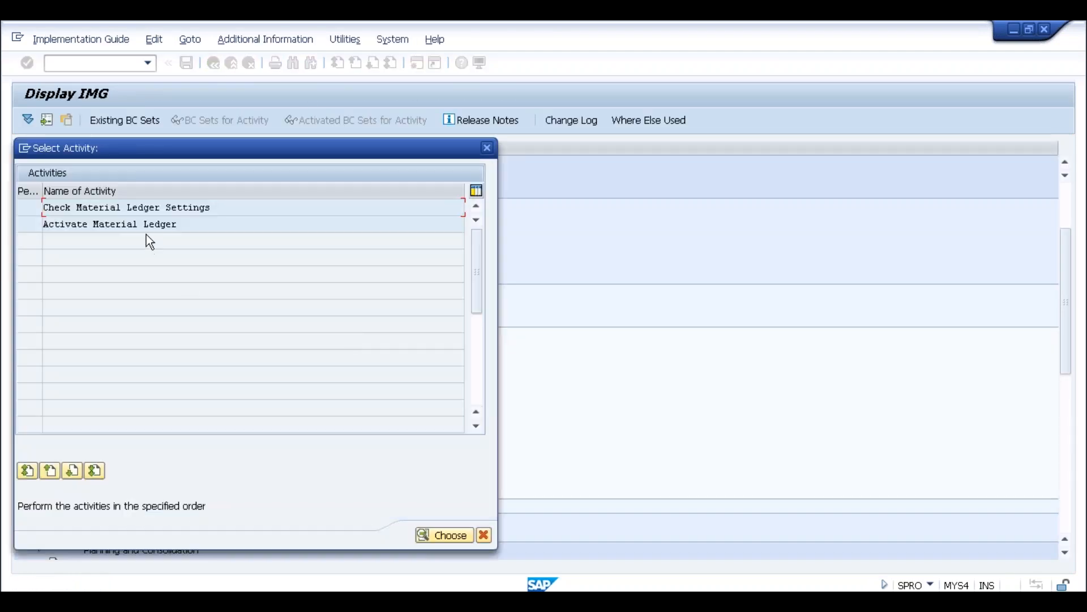
pyautogui.doubleClick(150, 225)
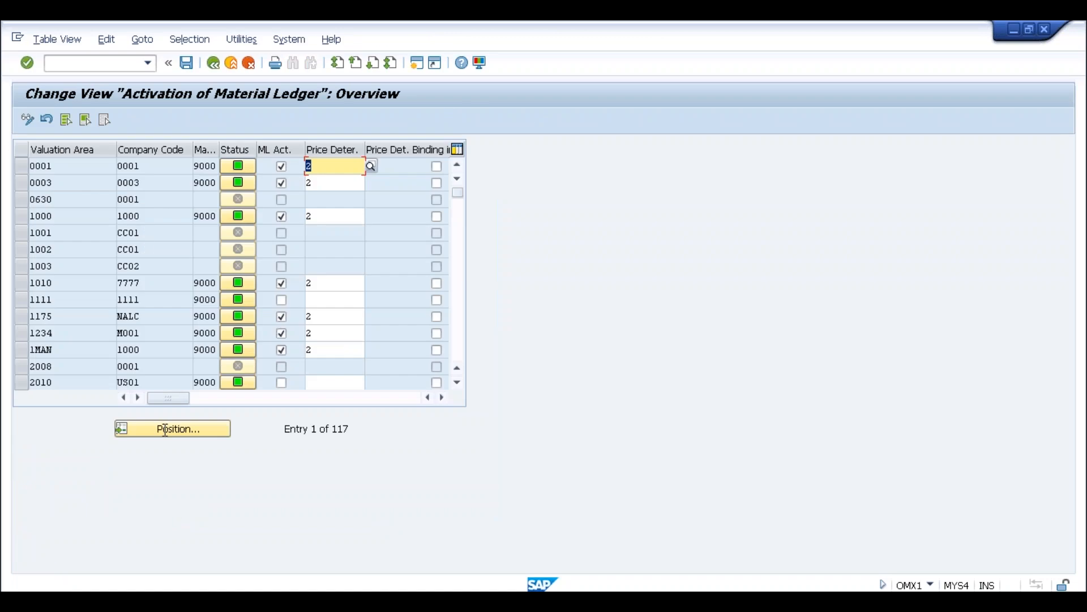
pyautogui.click(161, 438)
pyautogui.write('sl11')
pyautogui.press('Return')
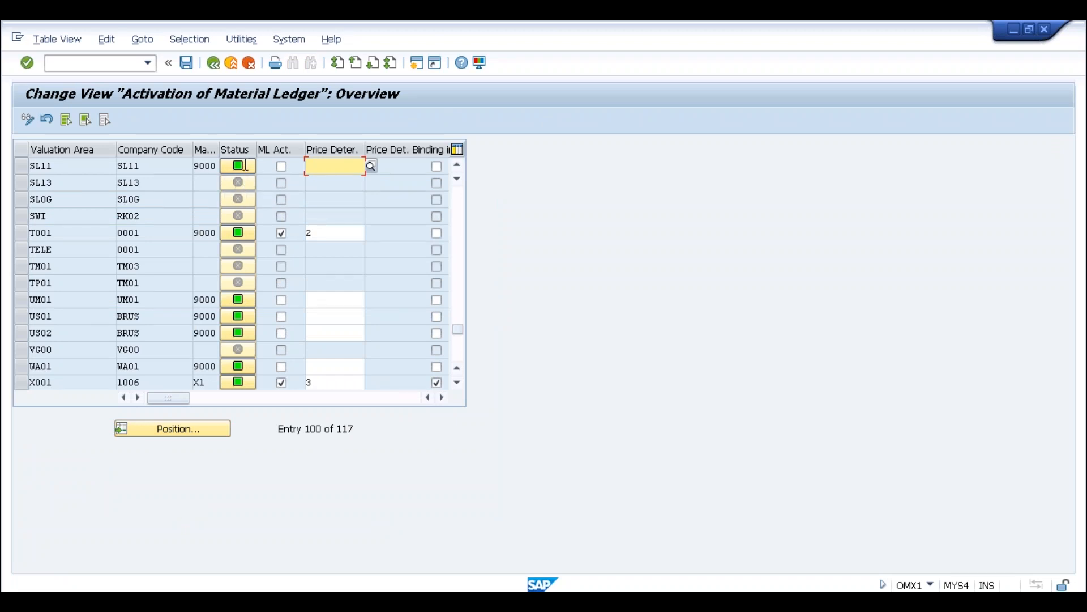
# Activate the material ledger for valuation area SL11 with price determination 2 (Transaction-Based) and save the change
pyautogui.click(282, 166)
pyautogui.click(326, 163)
pyautogui.click(371, 165)
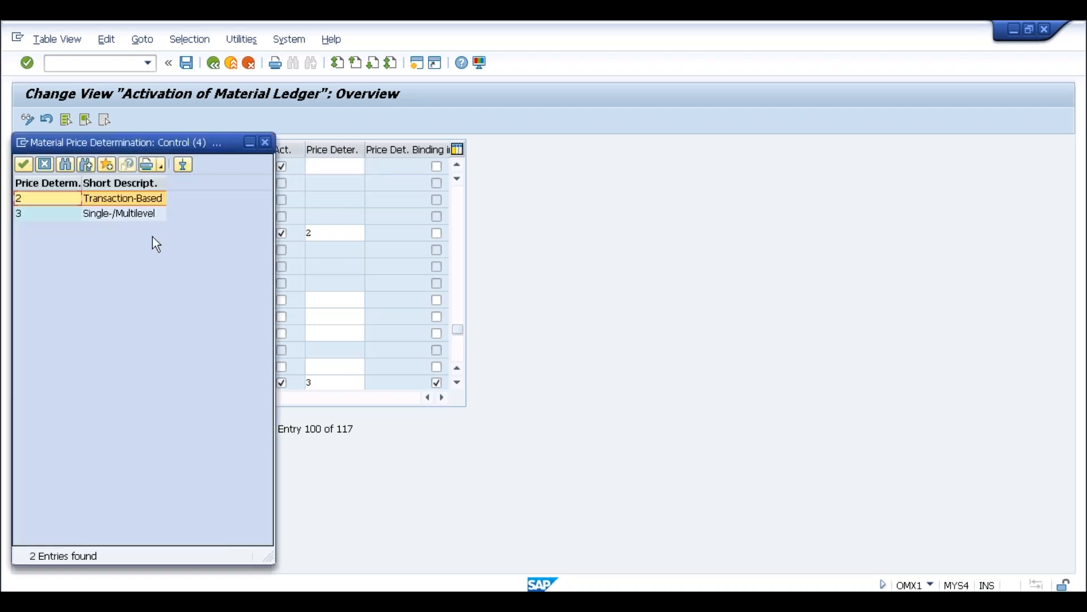
pyautogui.click(105, 200)
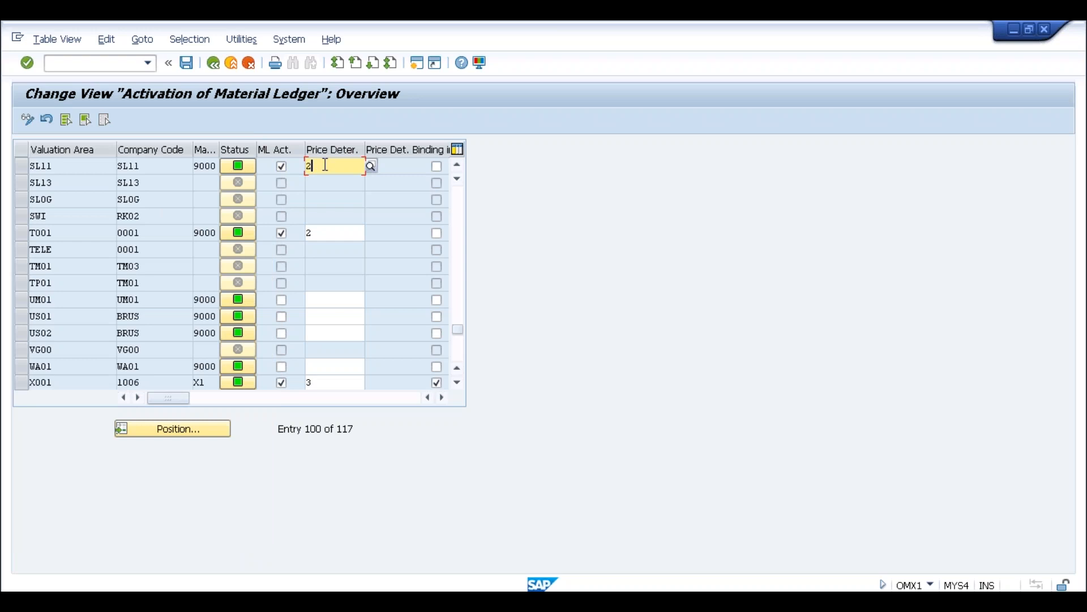
pyautogui.click(187, 67)
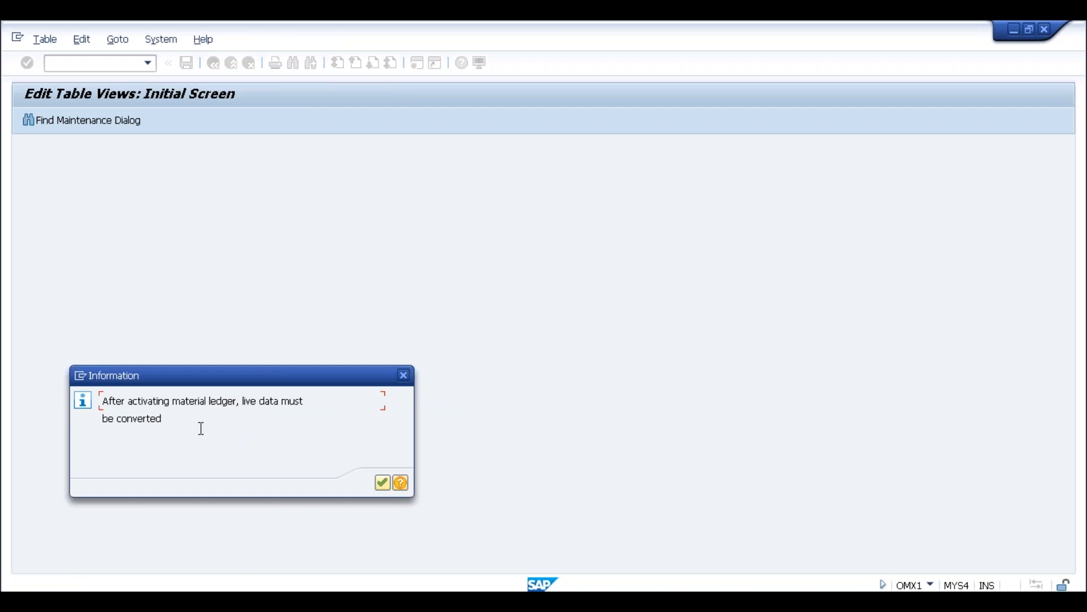
# Compare the SL11 error help with the long text on converting live data, examining the path for production startup
pyautogui.hotkey('alt', 'Tab')
pyautogui.press('Tab')
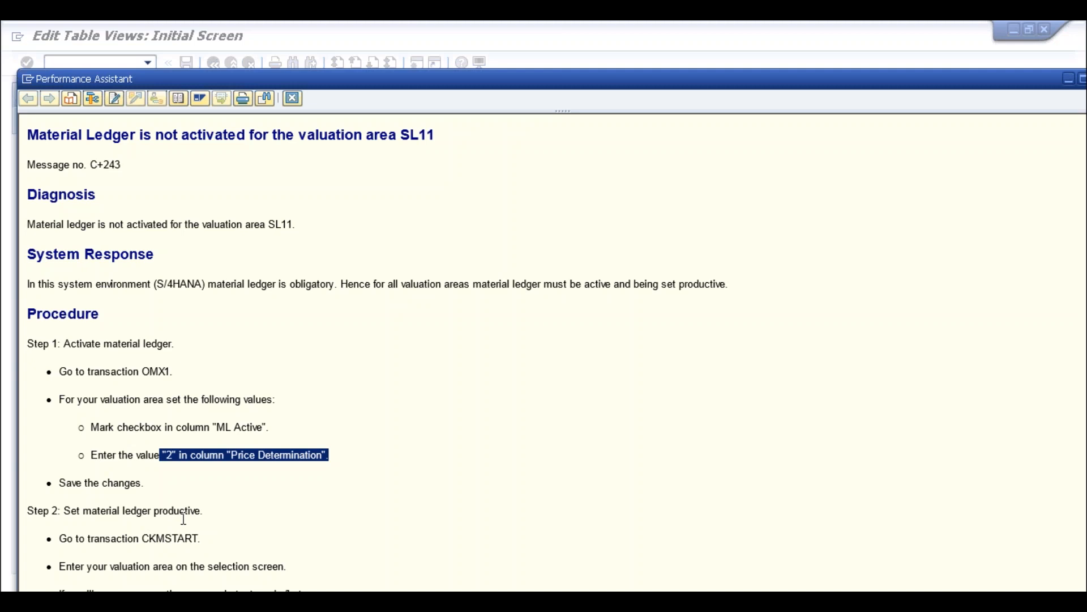
pyautogui.hotkey('alt', 'Tab')
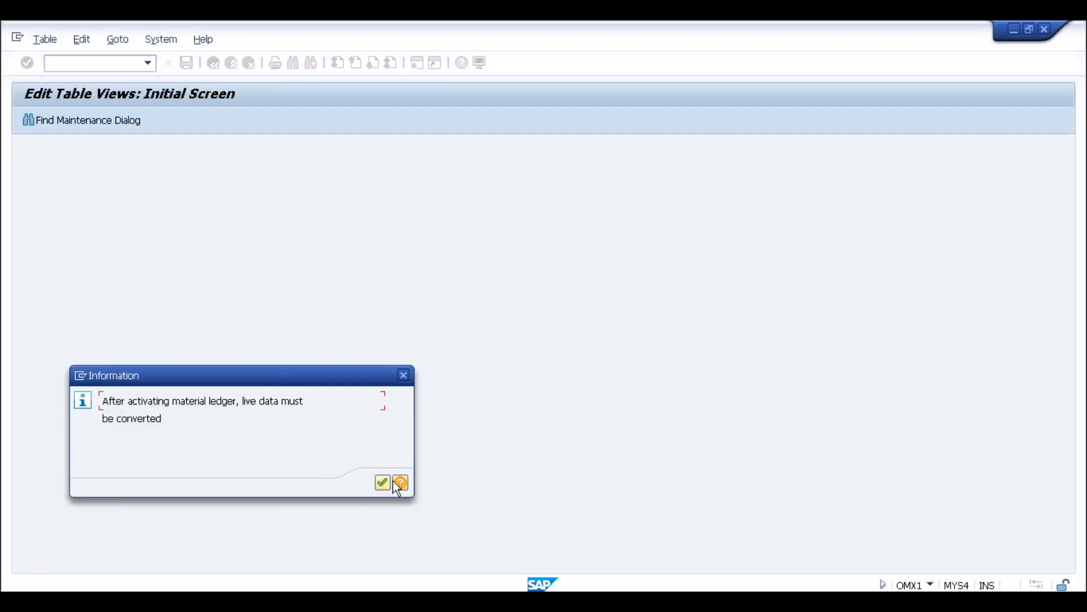
pyautogui.click(401, 483)
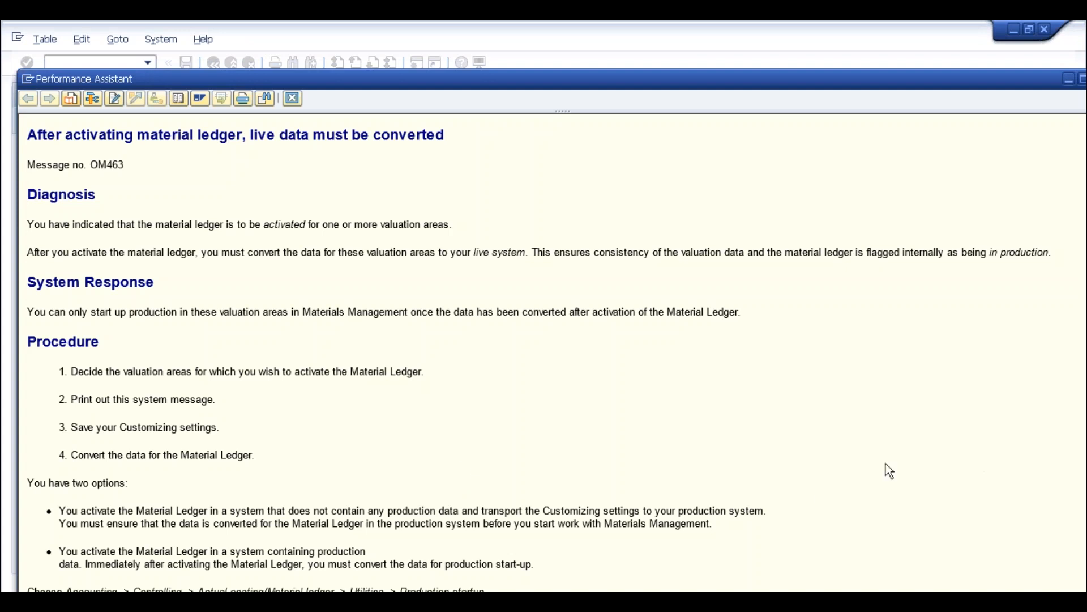
pyautogui.doubleClick(528, 78)
pyautogui.moveTo(472, 541); pyautogui.dragTo(18, 555)
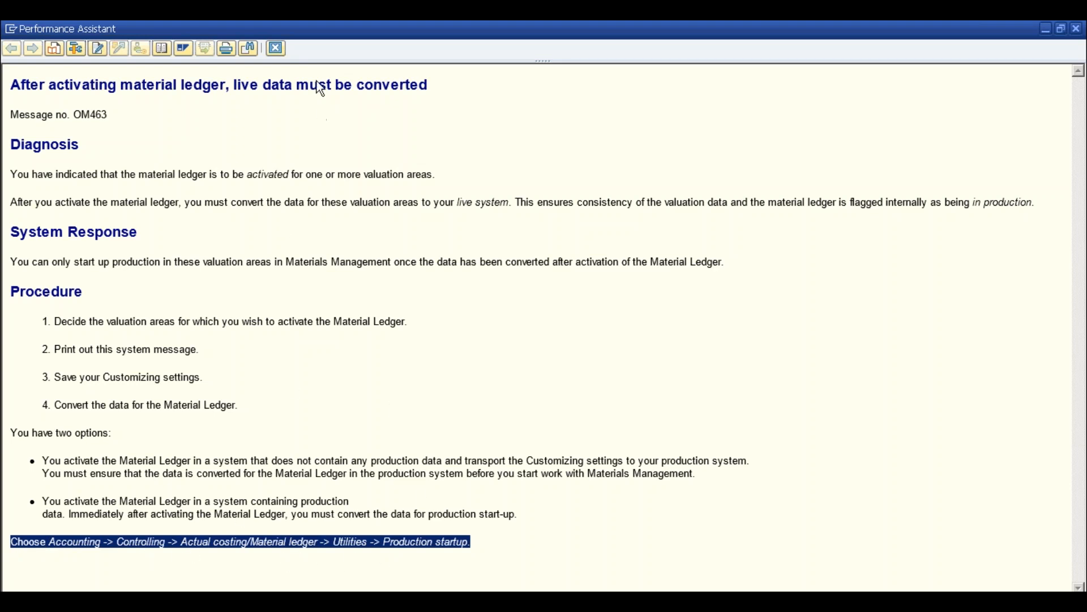
pyautogui.click(278, 48)
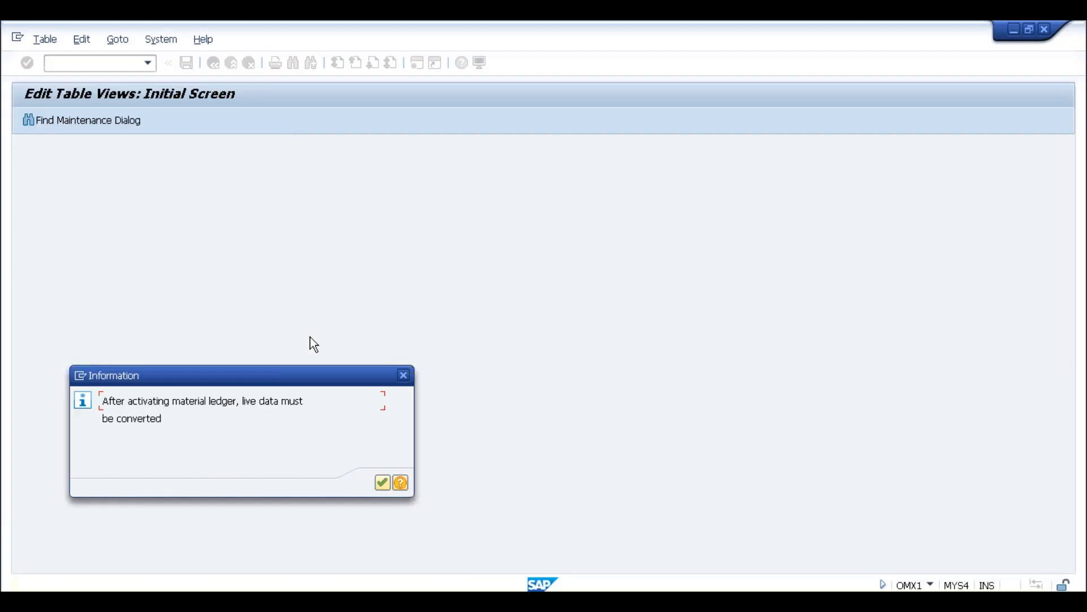
# Acknowledge the data conversion notice, record the activation in the proposed customizing request, and return to SAP Easy Access
pyautogui.click(383, 489)
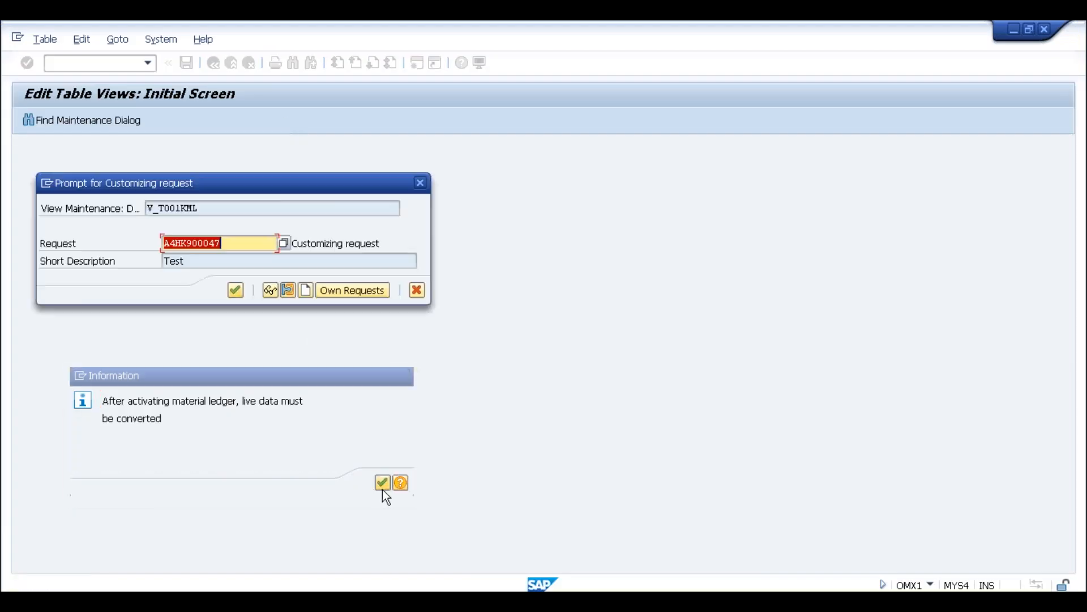
pyautogui.click(234, 291)
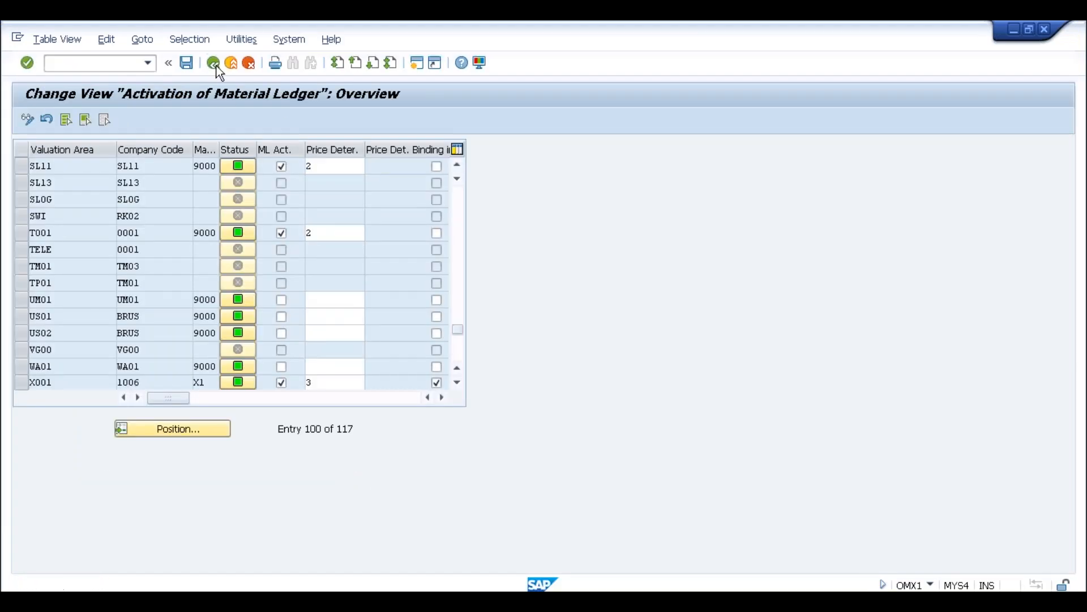
pyautogui.click(214, 62)
pyautogui.click(488, 148)
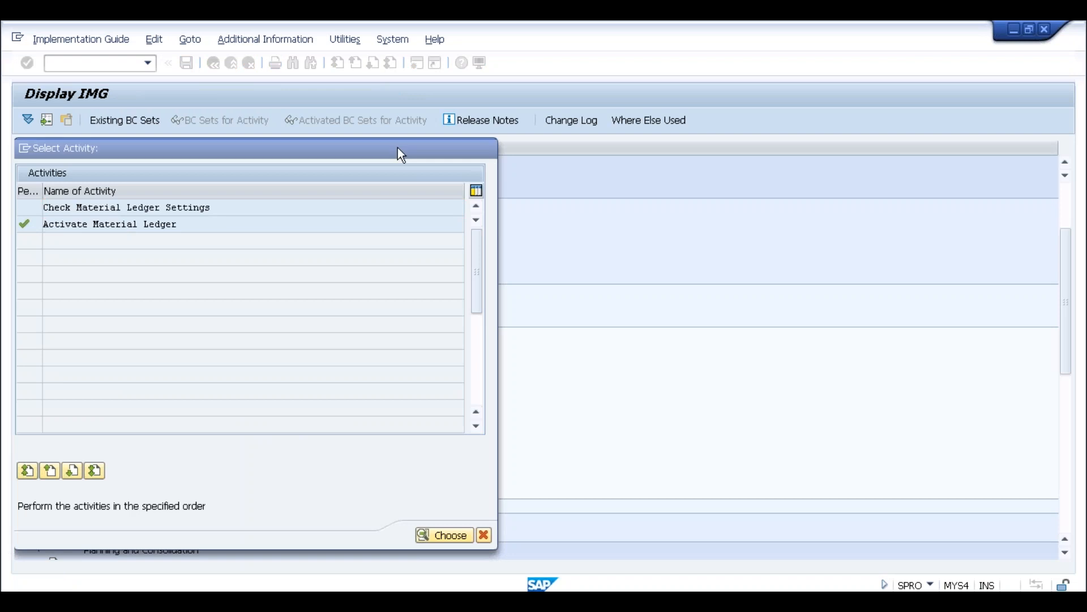
pyautogui.click(211, 64)
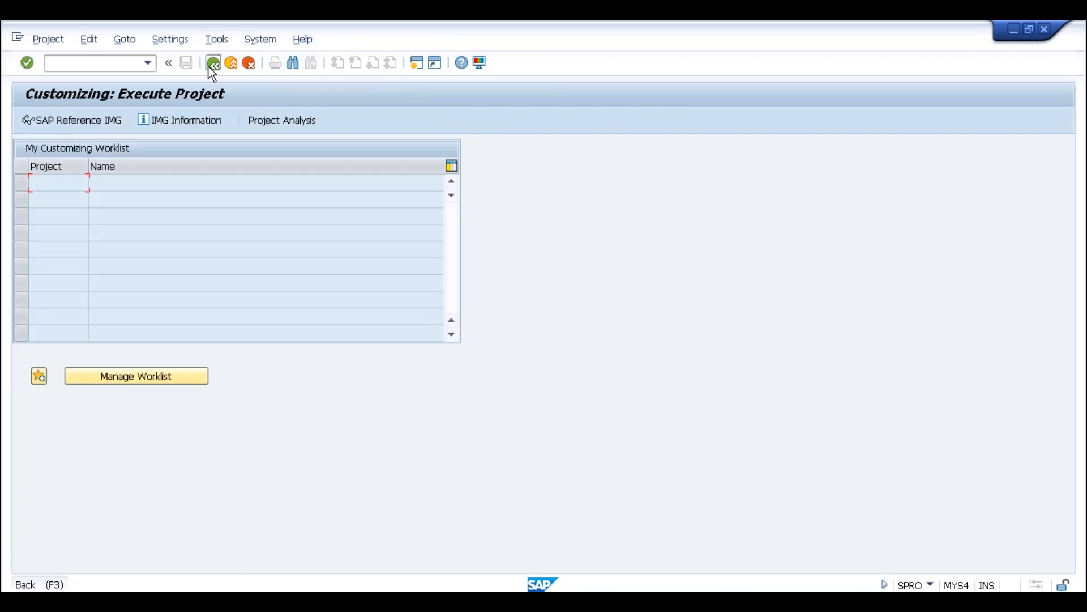
pyautogui.click(211, 66)
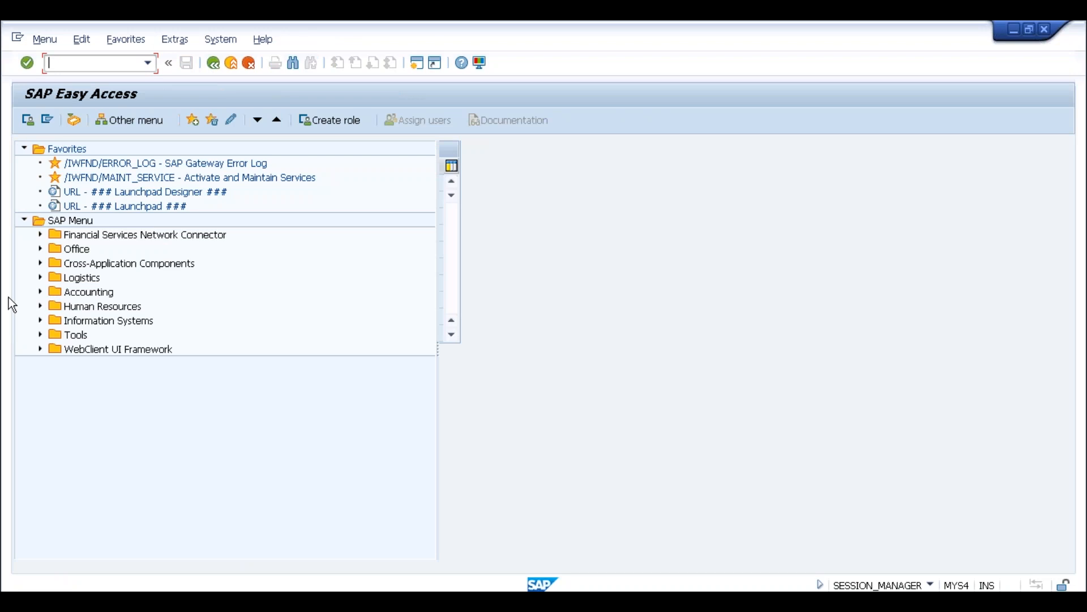
# Open CKMSTART - Set Valuation Areas as Productive from Controlling's material ledger Production Startup area and turn off Test Run for plant SL11
pyautogui.click(40, 292)
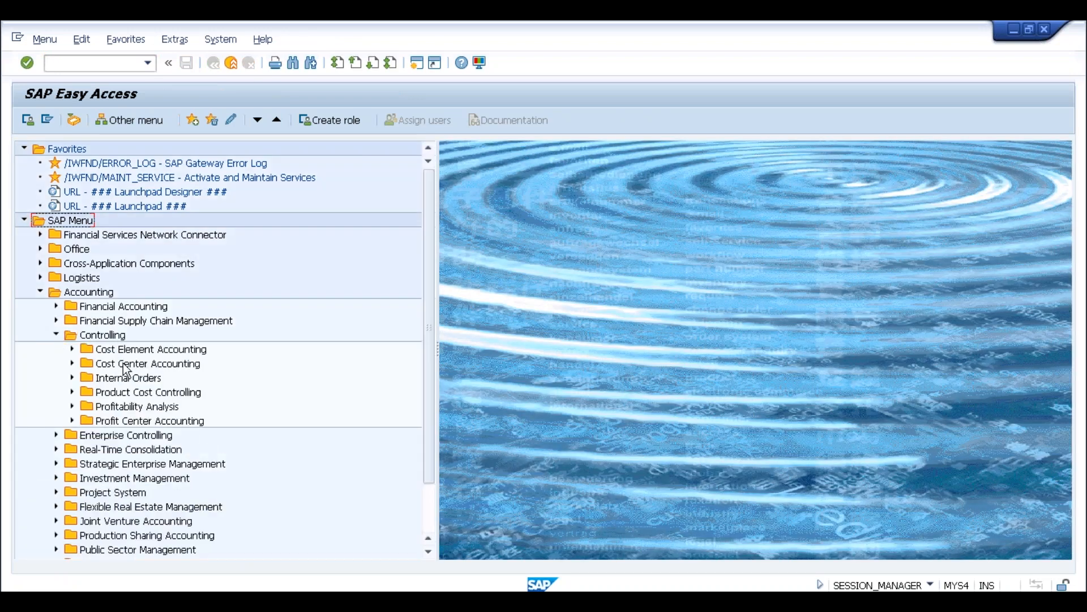
pyautogui.click(72, 392)
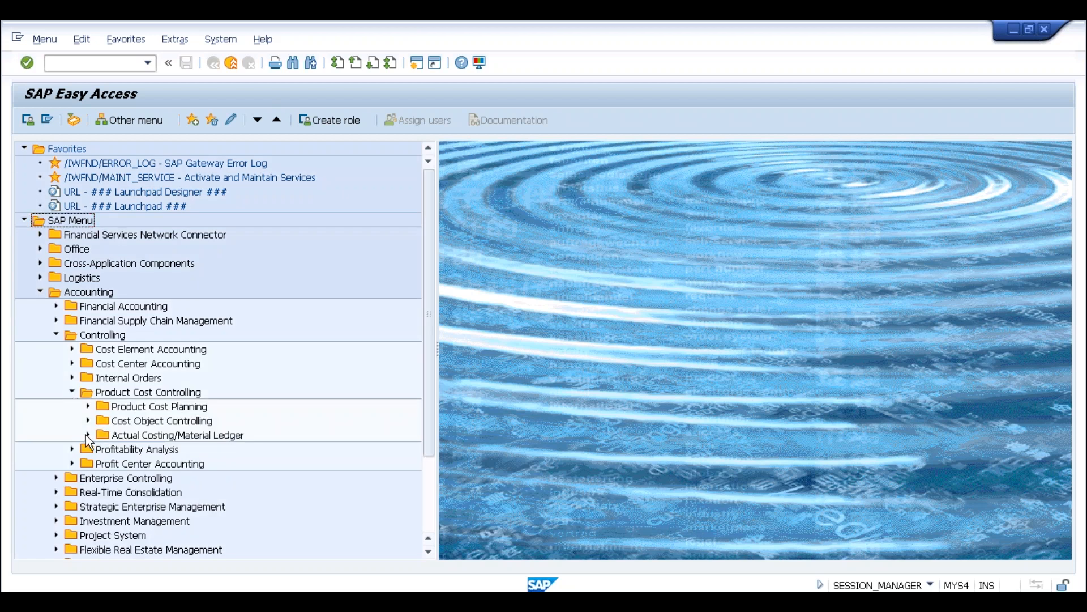
pyautogui.click(88, 435)
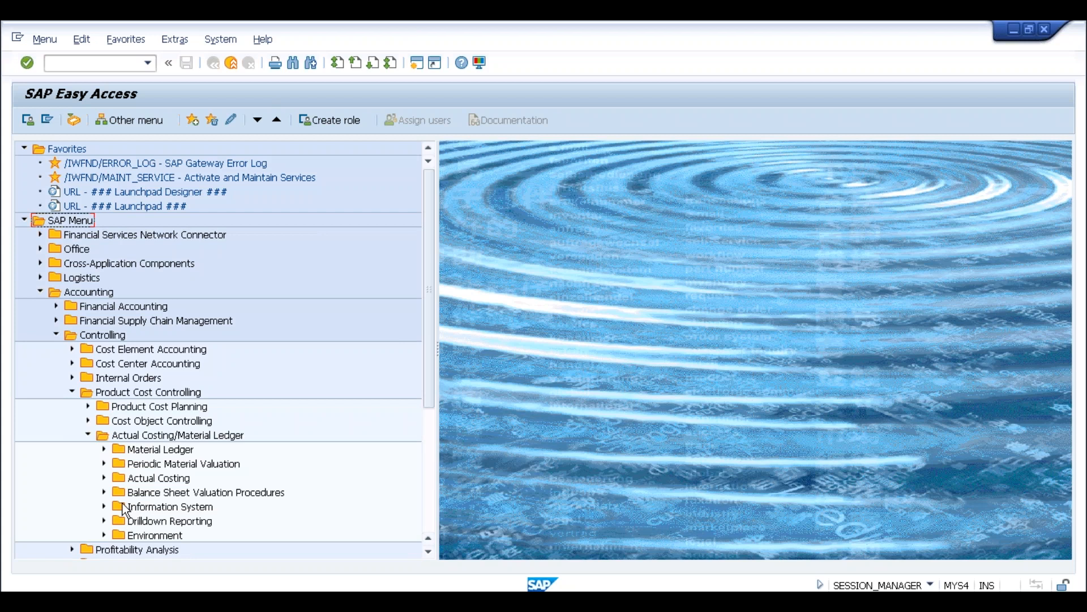
pyautogui.click(102, 535)
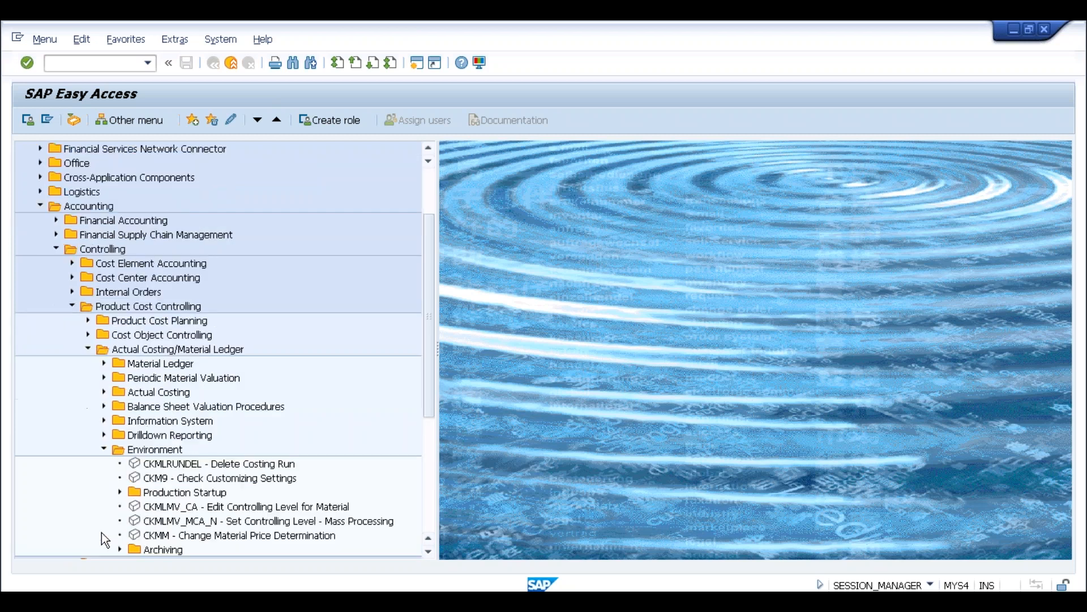
pyautogui.click(120, 492)
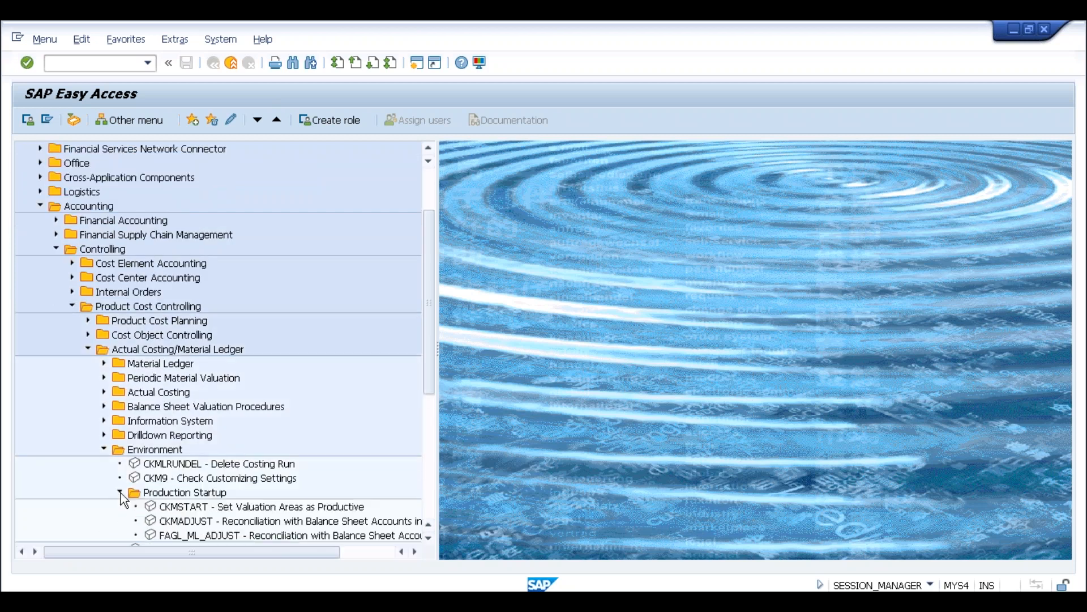
pyautogui.click(239, 511)
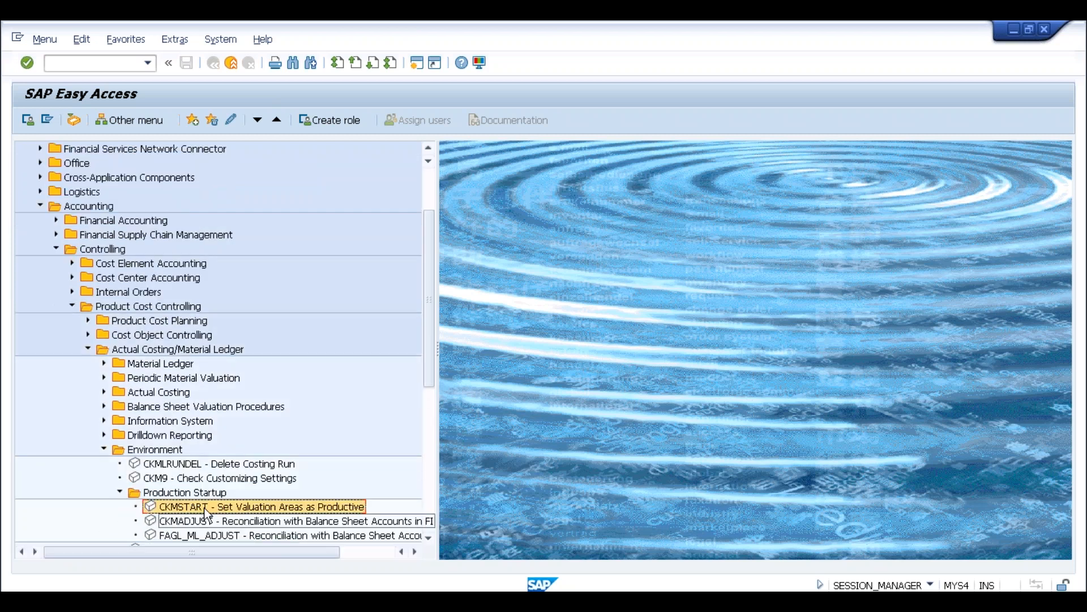
pyautogui.doubleClick(269, 511)
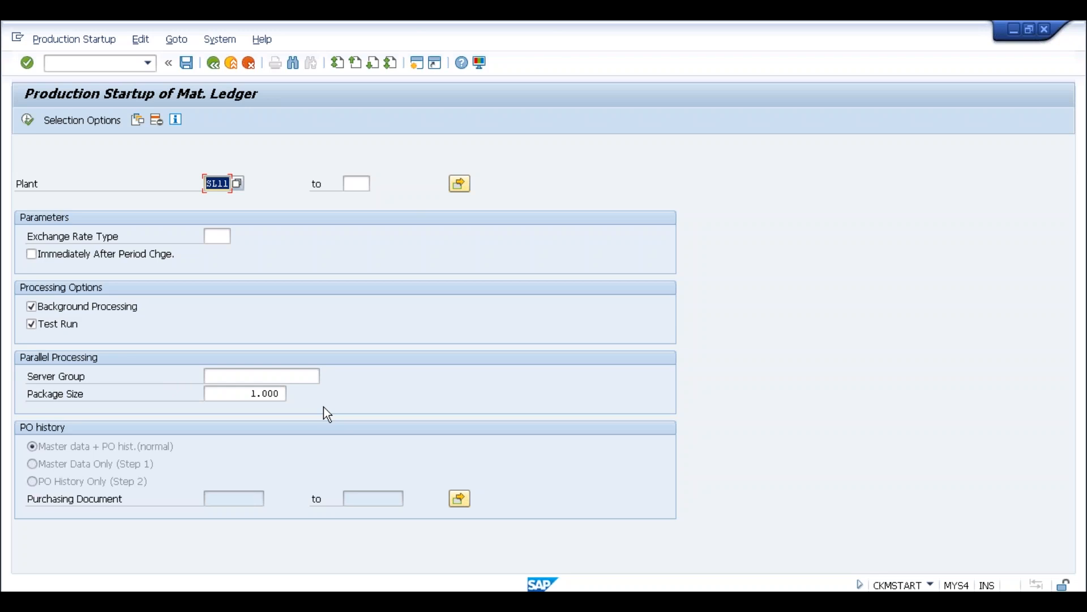
pyautogui.moveTo(275, 601)
pyautogui.click(44, 327)
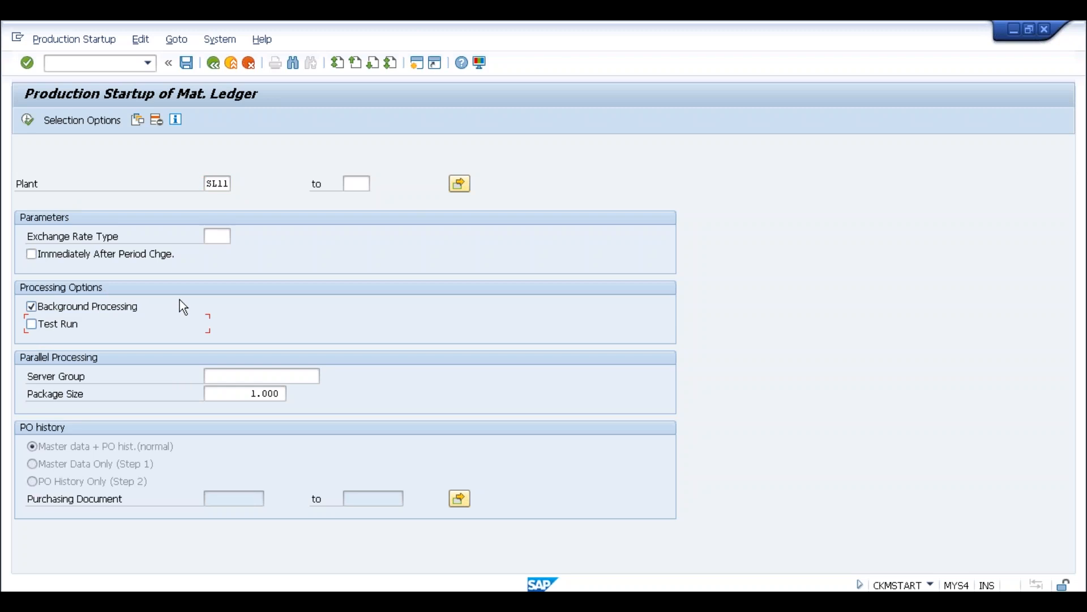
# Switch to the goods receipt session, close its error log, and discard the entered goods receipt without saving
pyautogui.hotkey('alt', 'Tab')
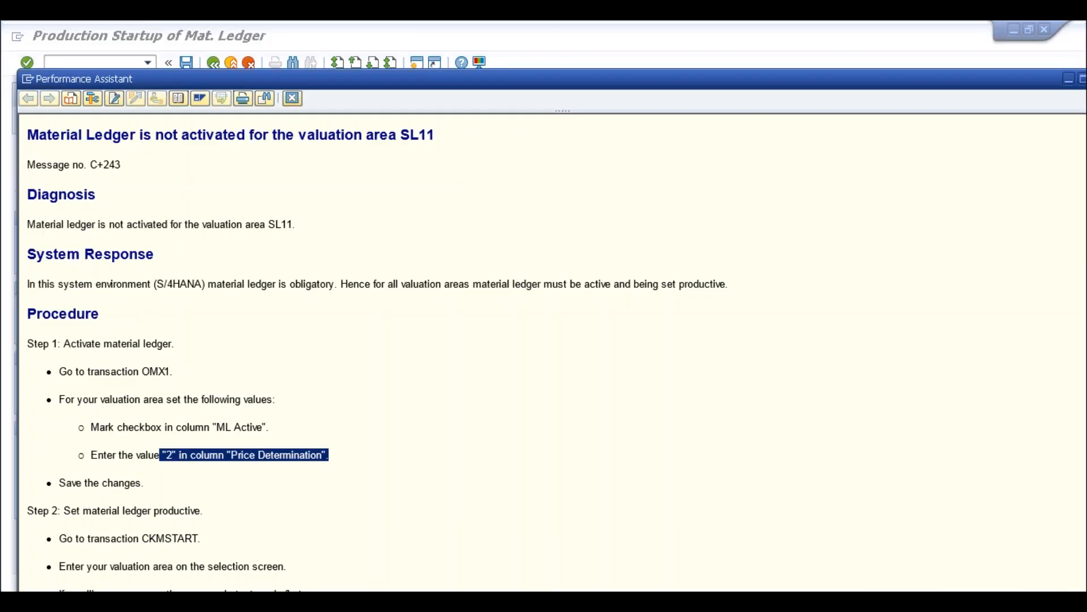
pyautogui.hotkey('alt', 'Tab')
pyautogui.hotkey('alt', 'Tab')
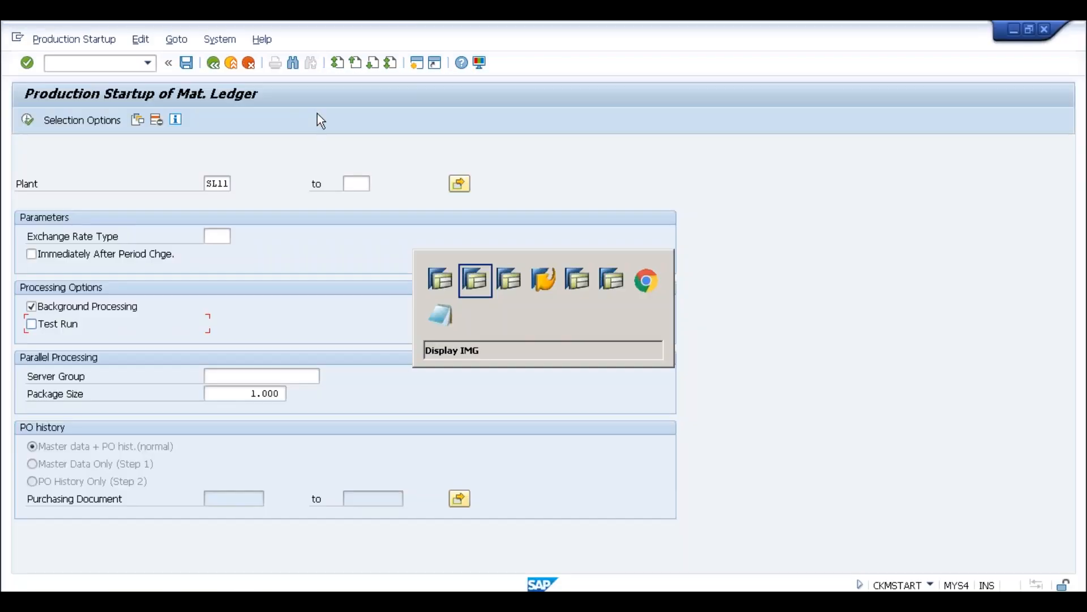
pyautogui.hotkey('alt', 'Tab')
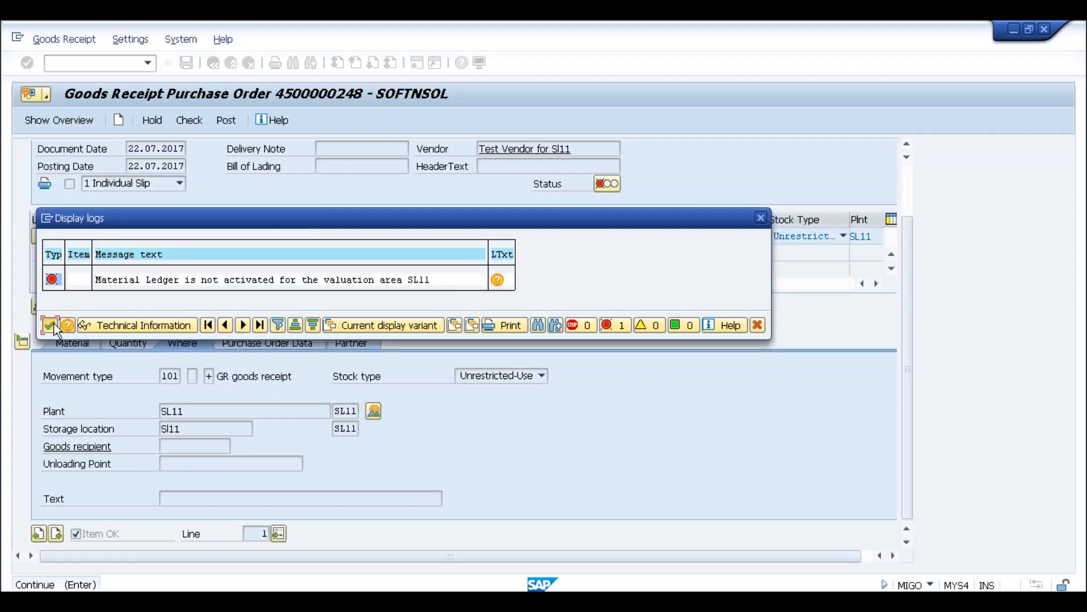
pyautogui.click(54, 324)
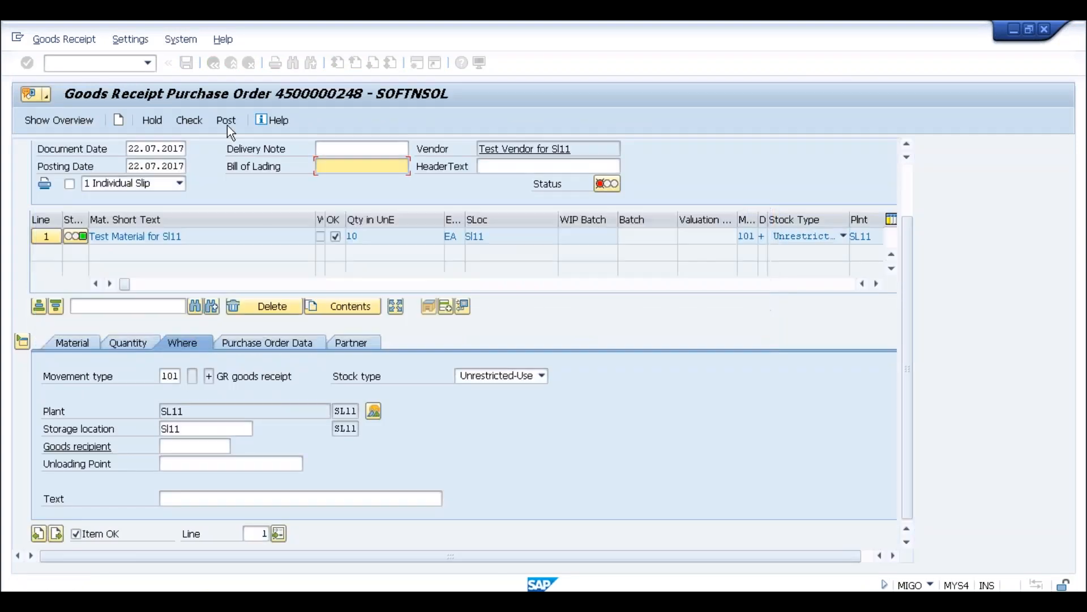
pyautogui.click(247, 65)
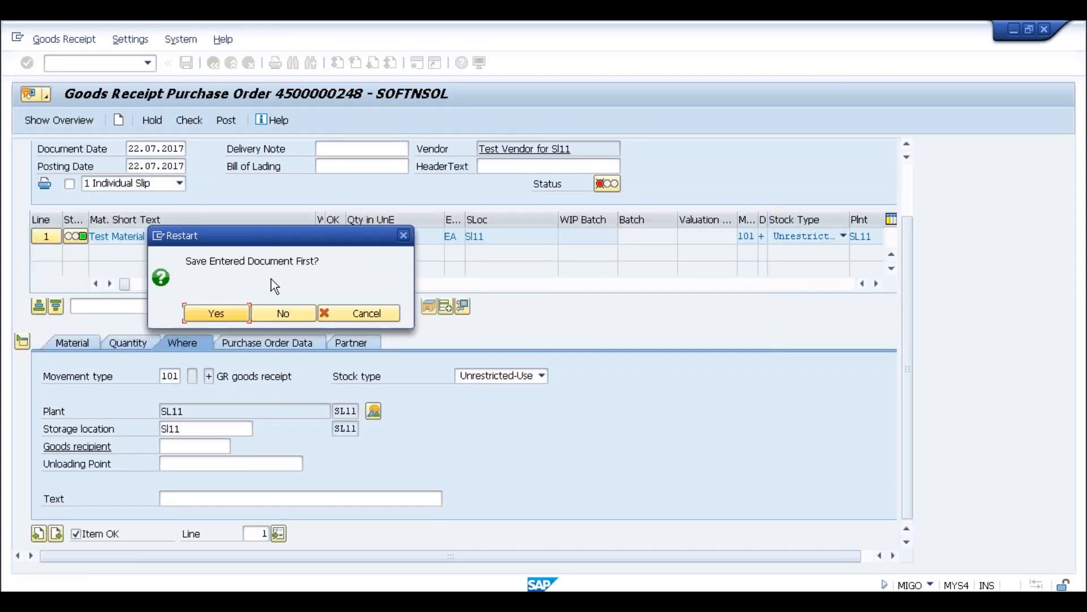
pyautogui.click(263, 317)
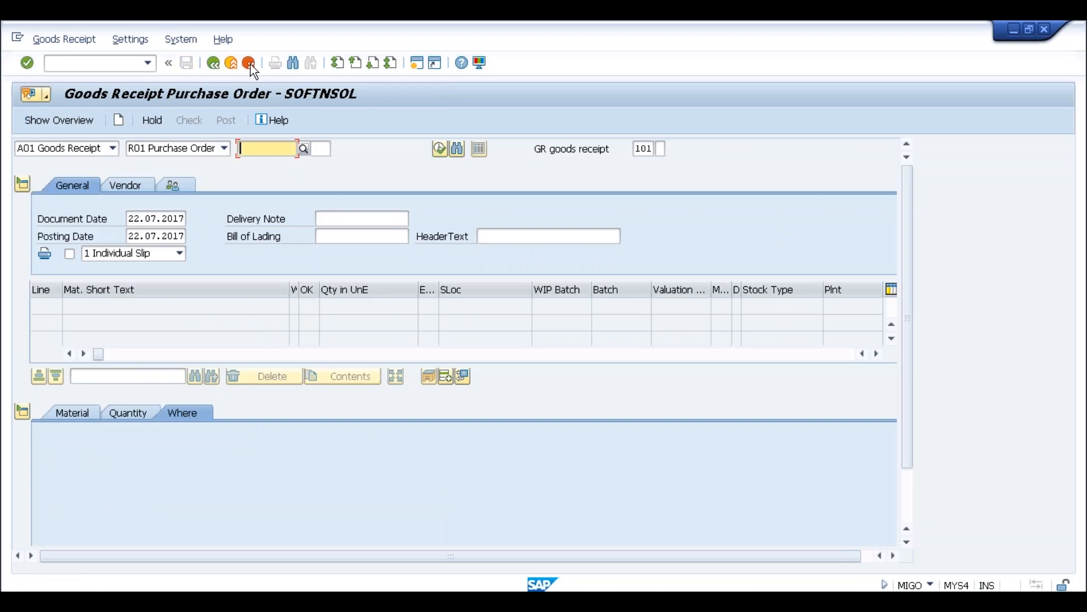
# Return to the material ledger production startup session and execute it for plant SL11 as a background job that starts immediately
pyautogui.hotkey('alt', 'Tab')
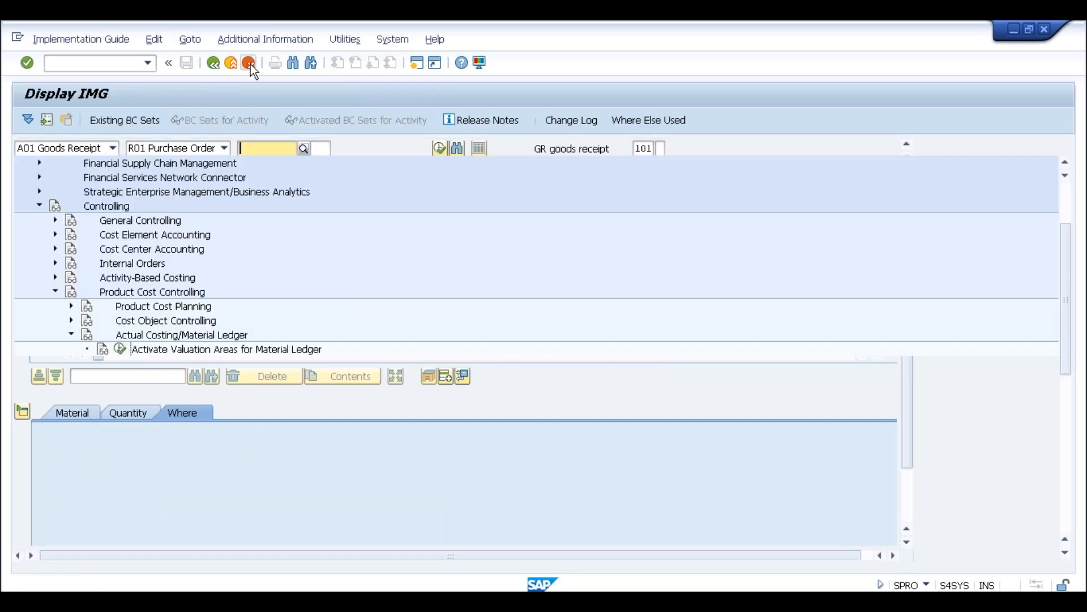
pyautogui.hotkey('alt', 'Tab')
pyautogui.hotkey('alt', 'Tab')
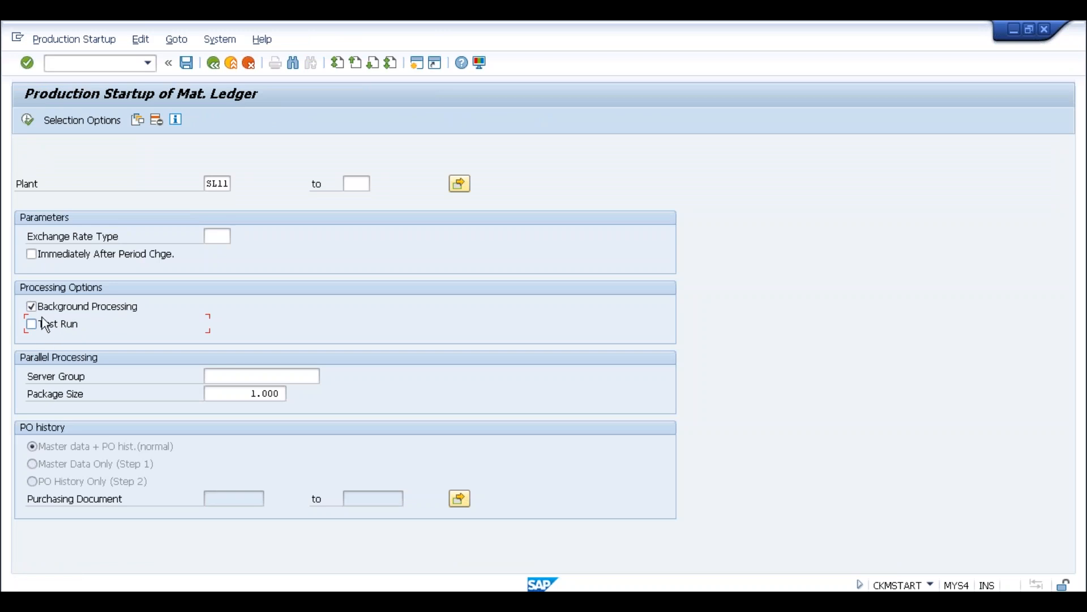
pyautogui.click(26, 119)
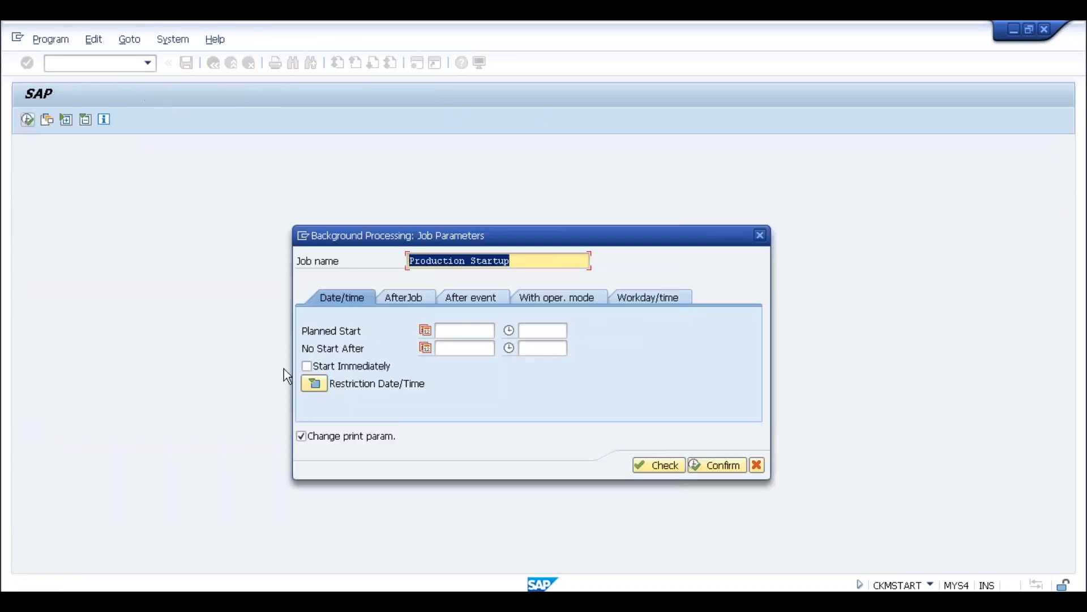
pyautogui.click(338, 367)
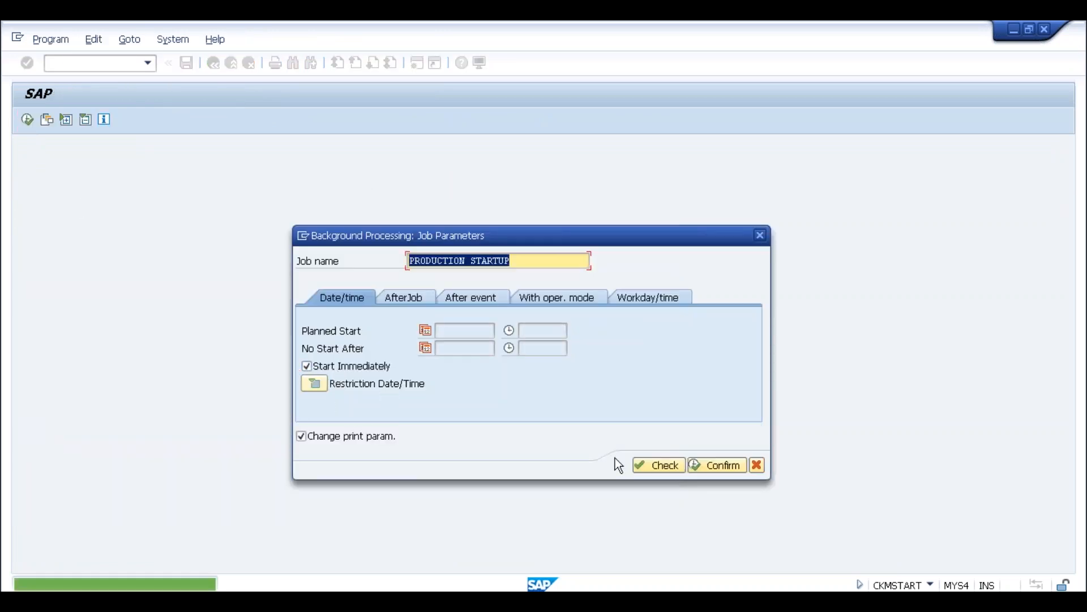
pyautogui.click(700, 469)
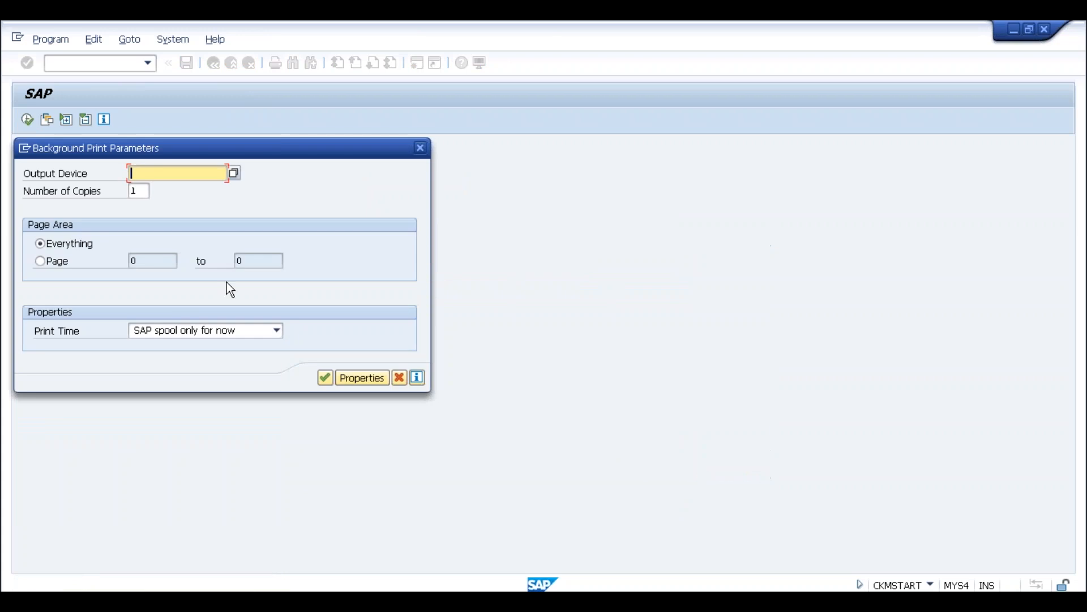
# Set the background job's output device to LP01, accept the formatting notice, and confirm the print parameters
pyautogui.write('lp01')
pyautogui.press('Return')
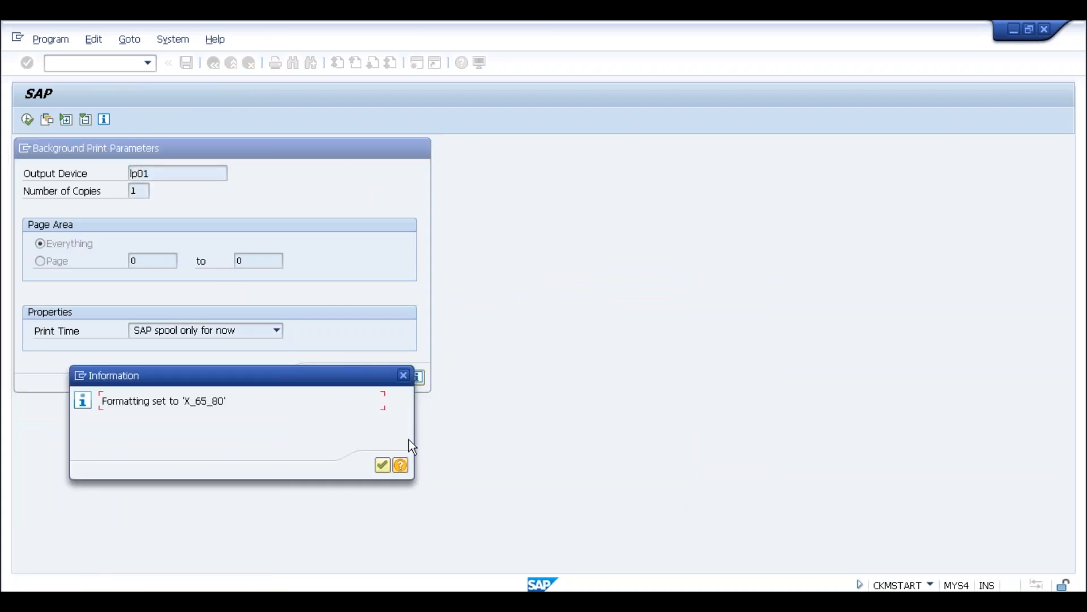
pyautogui.click(384, 465)
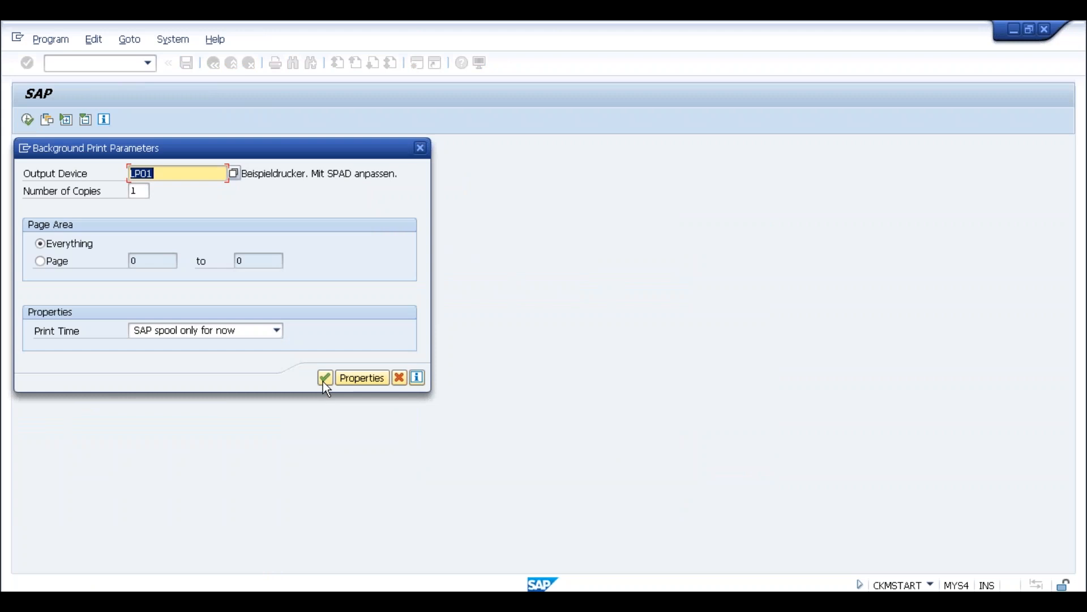
pyautogui.click(322, 378)
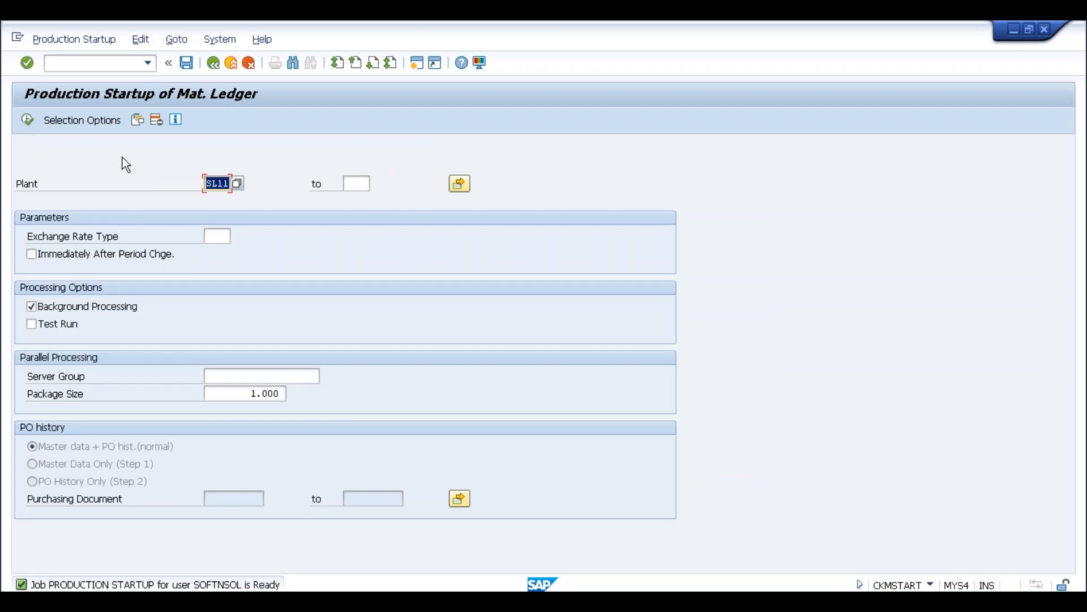
# Open transaction SM37 and list the current user's background jobs to check the status of PRODUCTION STARTUP
pyautogui.click(108, 66)
pyautogui.write('/nsm37')
pyautogui.press('Return')
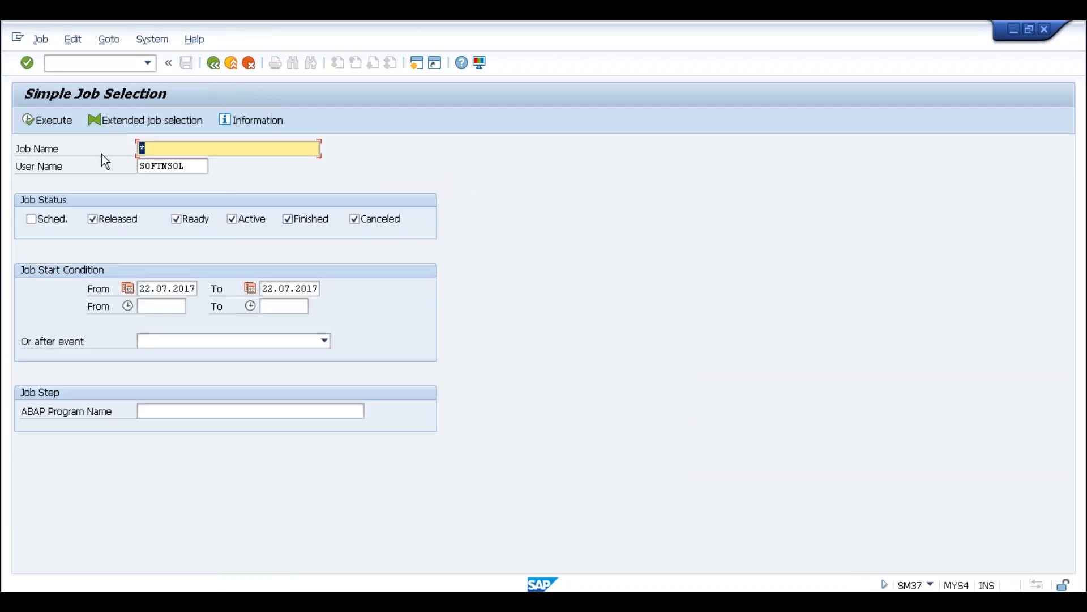
pyautogui.click(63, 122)
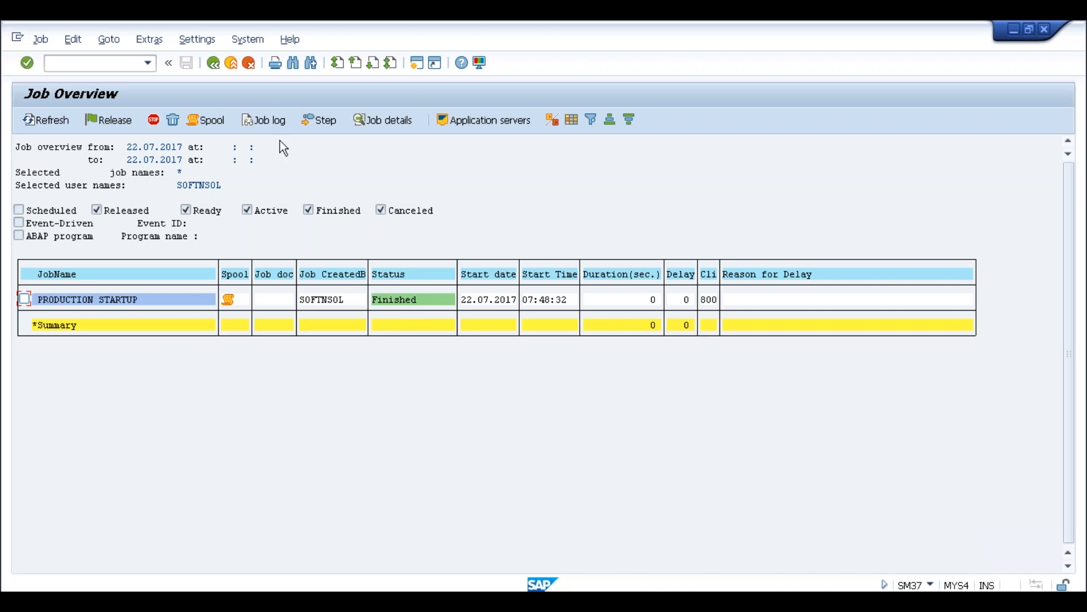
# Open transaction MIGO and load the SL11 purchase order for a goods receipt from the recent entries
pyautogui.click(137, 69)
pyautogui.write('/nmigo')
pyautogui.press('Return')
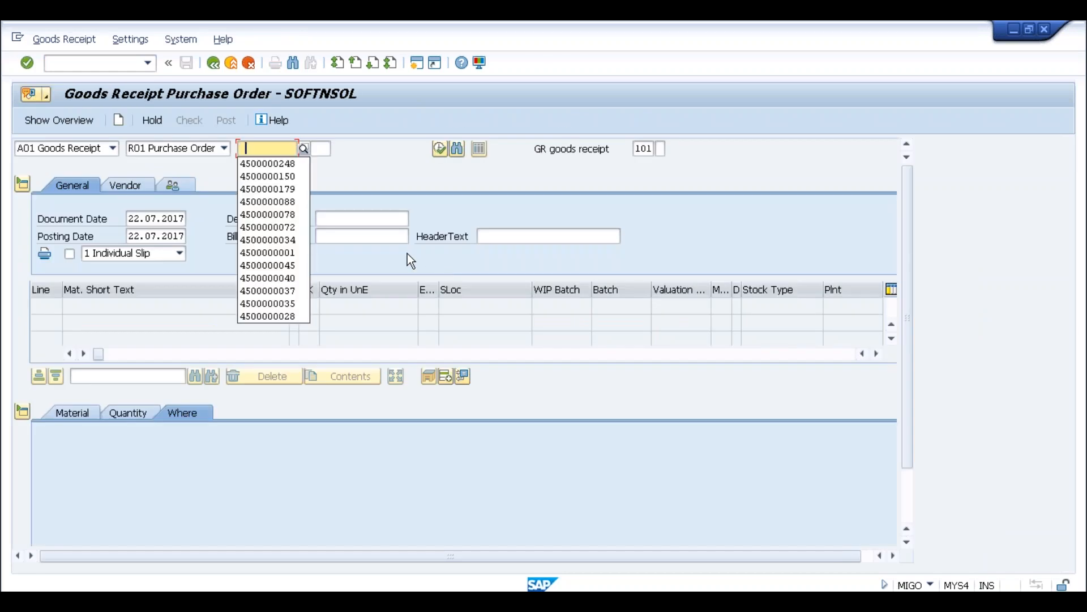
pyautogui.click(283, 163)
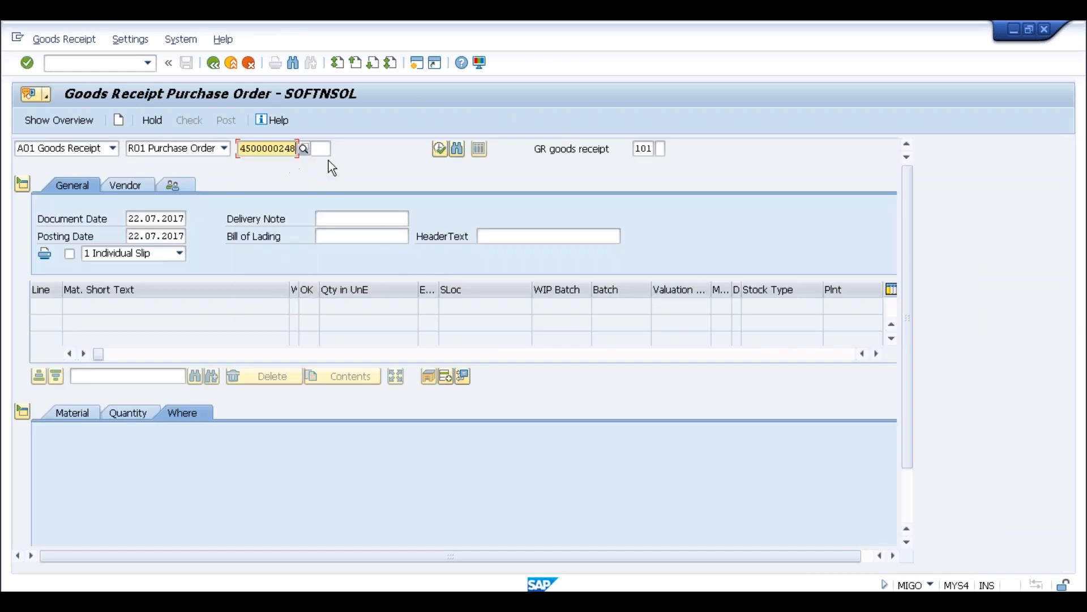
pyautogui.click(439, 149)
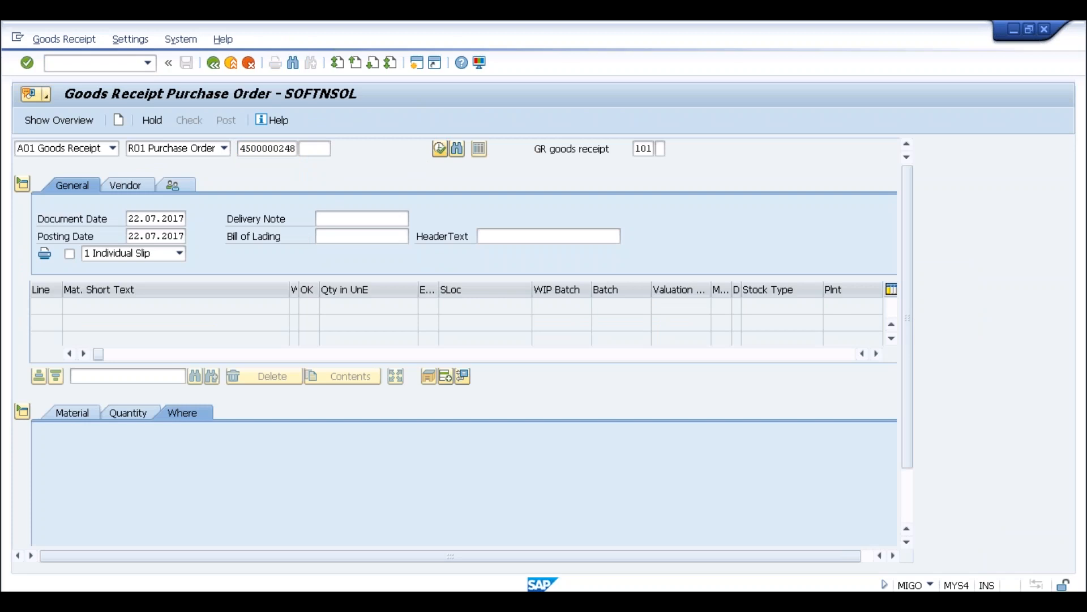
# Mark the Test Material for Sl11 item as OK, try to post the goods receipt, and close the message log
pyautogui.click(908, 498)
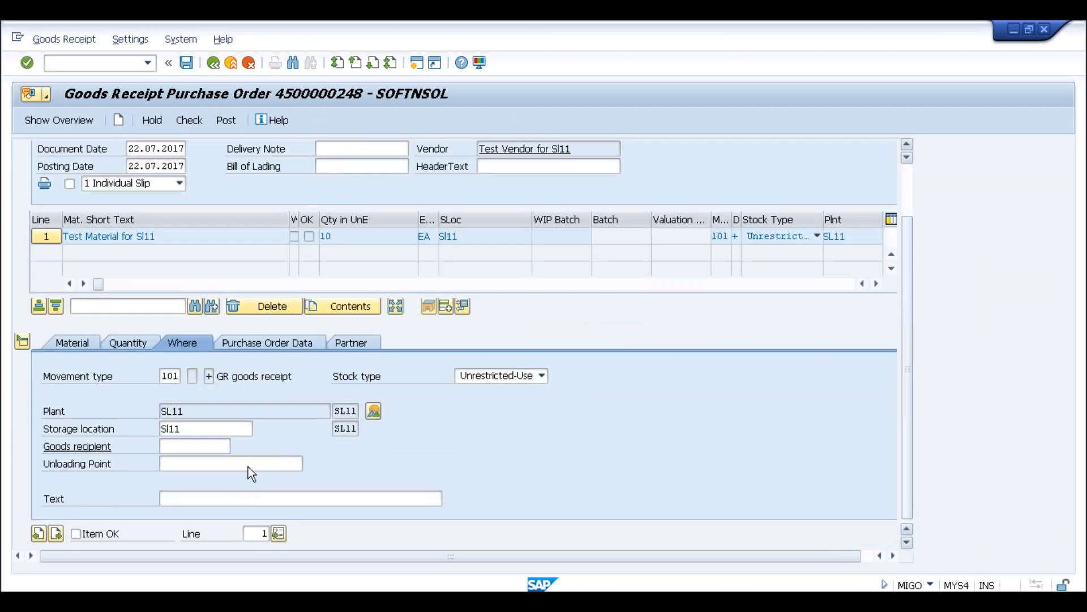
pyautogui.click(77, 534)
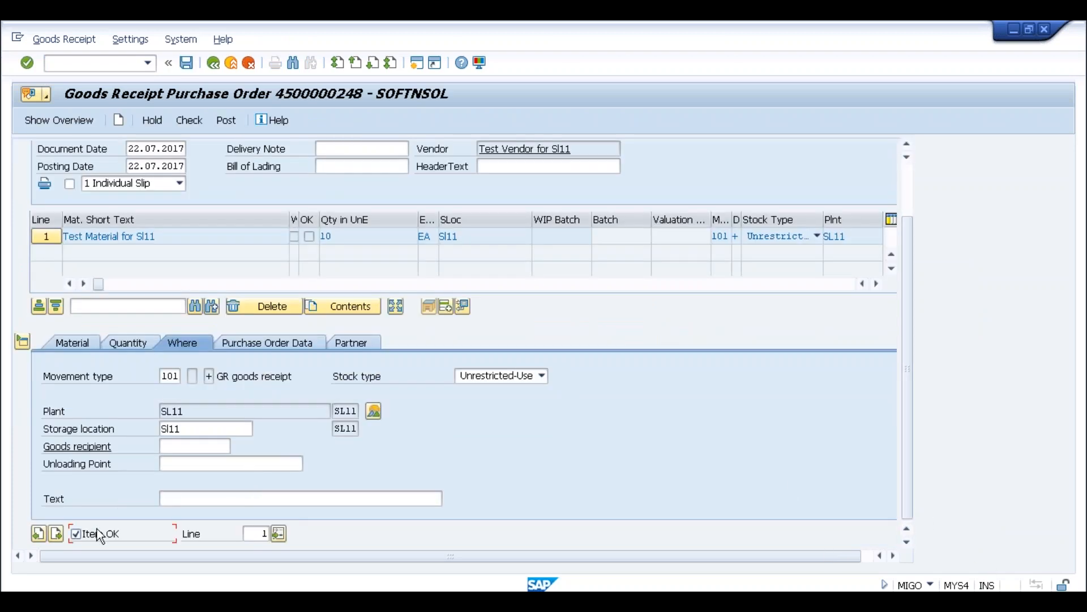
pyautogui.click(185, 63)
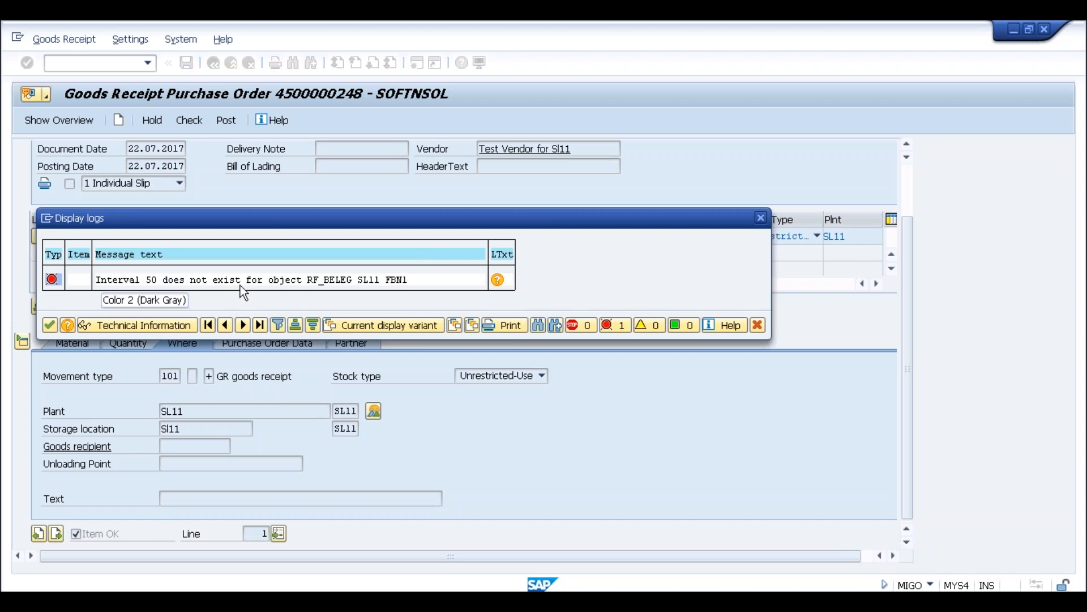
pyautogui.click(50, 324)
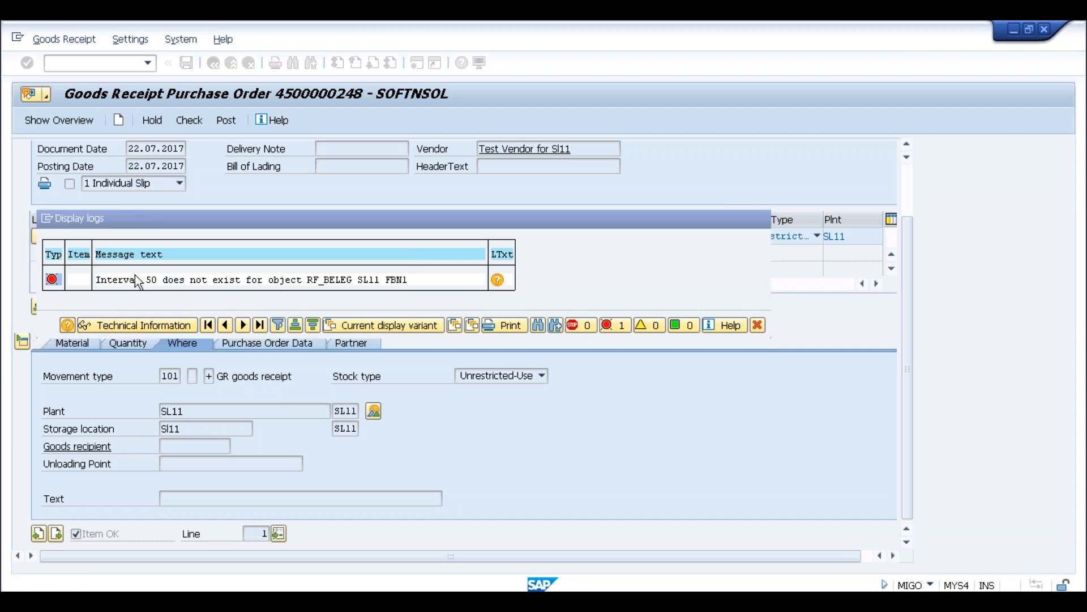
# Open transaction FBN1 in a new session and copy the accounting document number ranges from company code 0001 to SL11
pyautogui.click(414, 63)
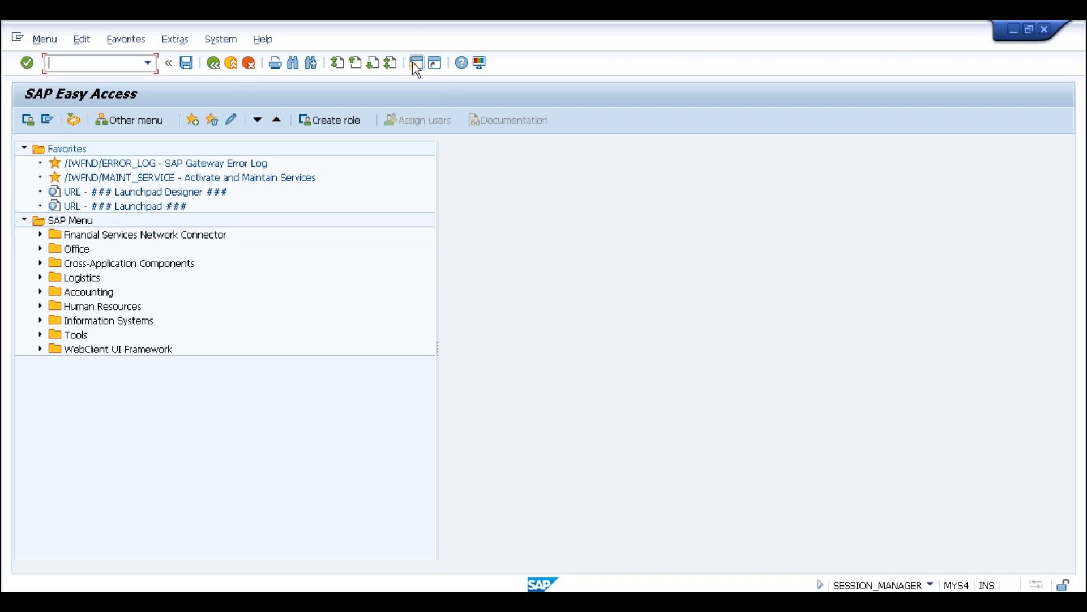
pyautogui.write('fbn1')
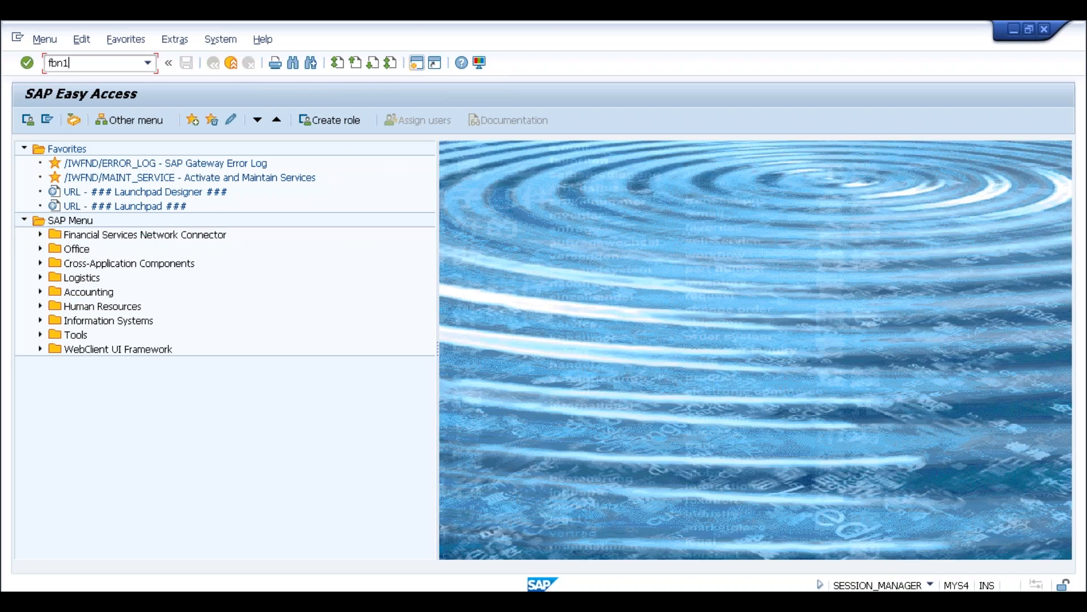
pyautogui.press('Return')
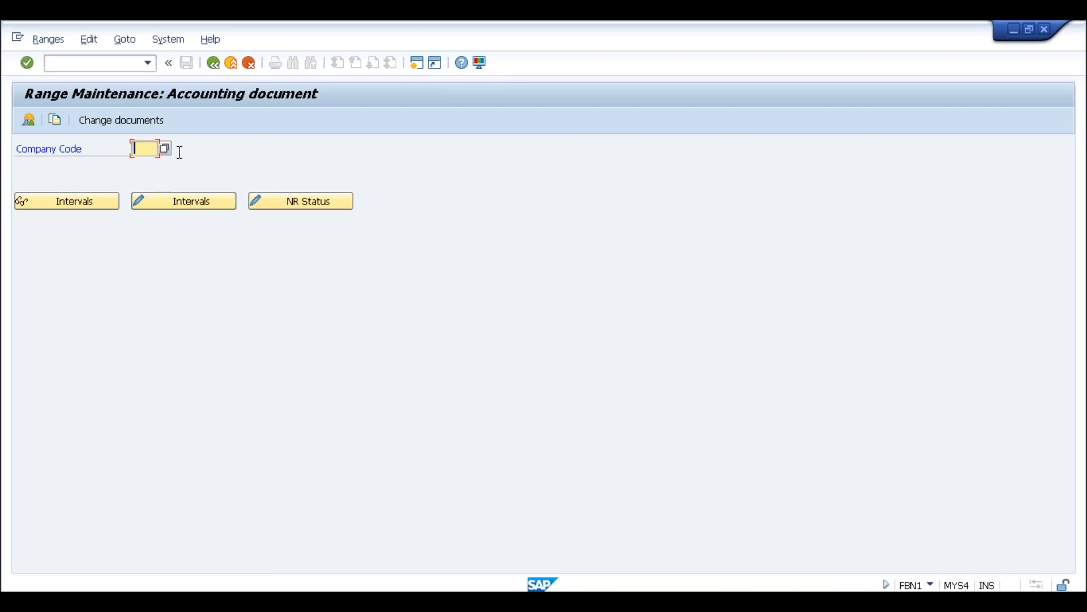
pyautogui.click(56, 121)
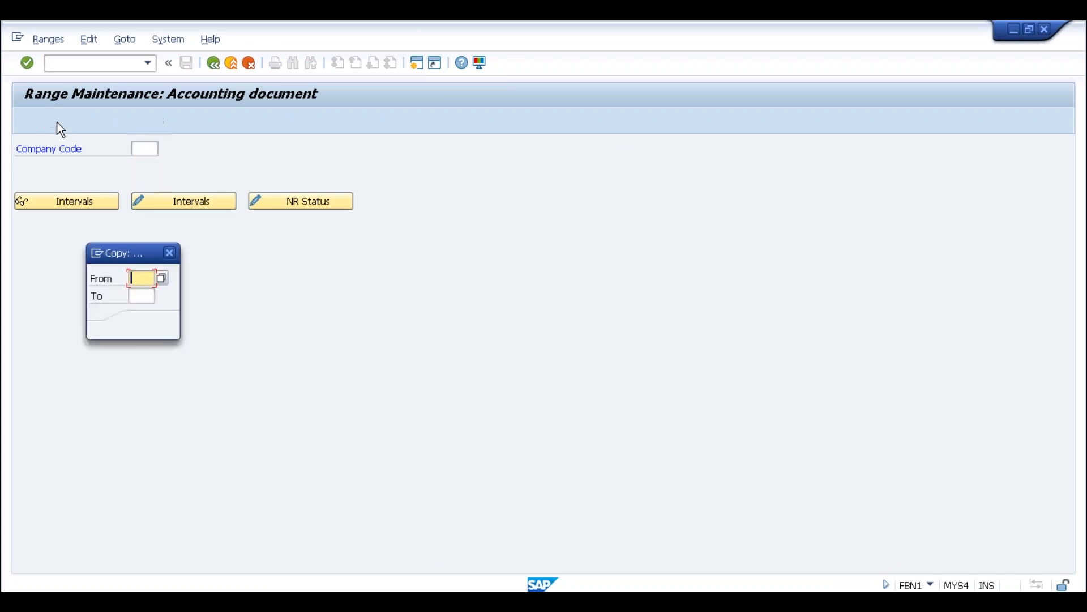
pyautogui.write('0001')
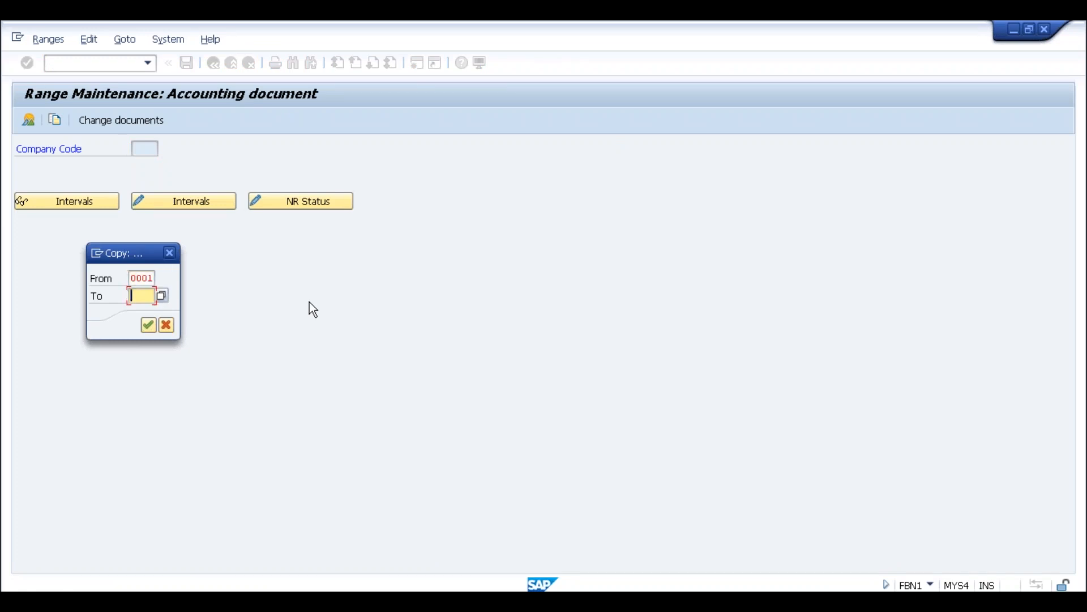
pyautogui.write('s111')
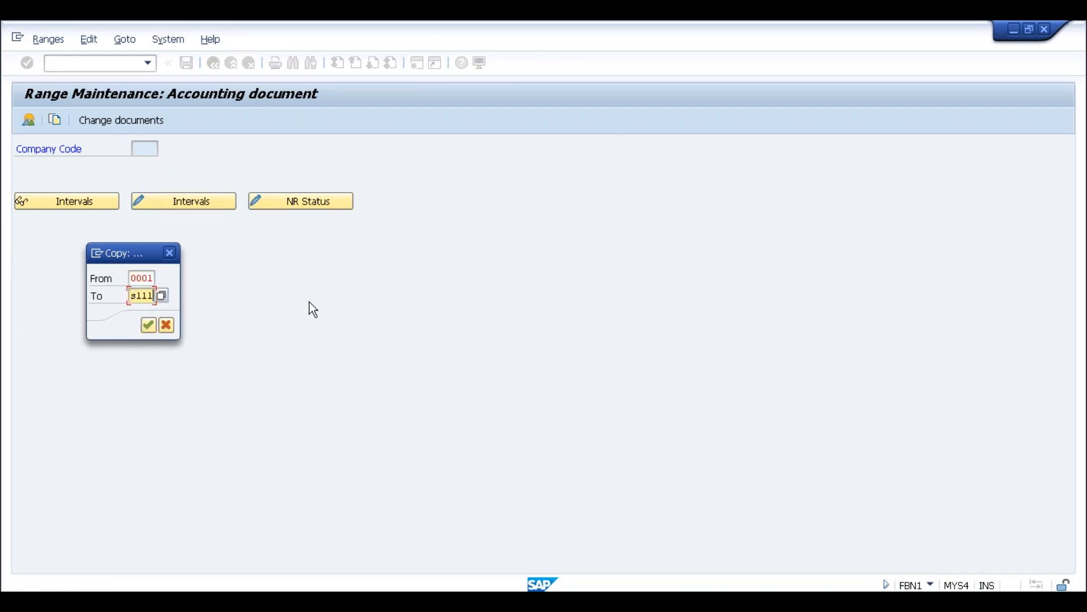
pyautogui.press('Return')
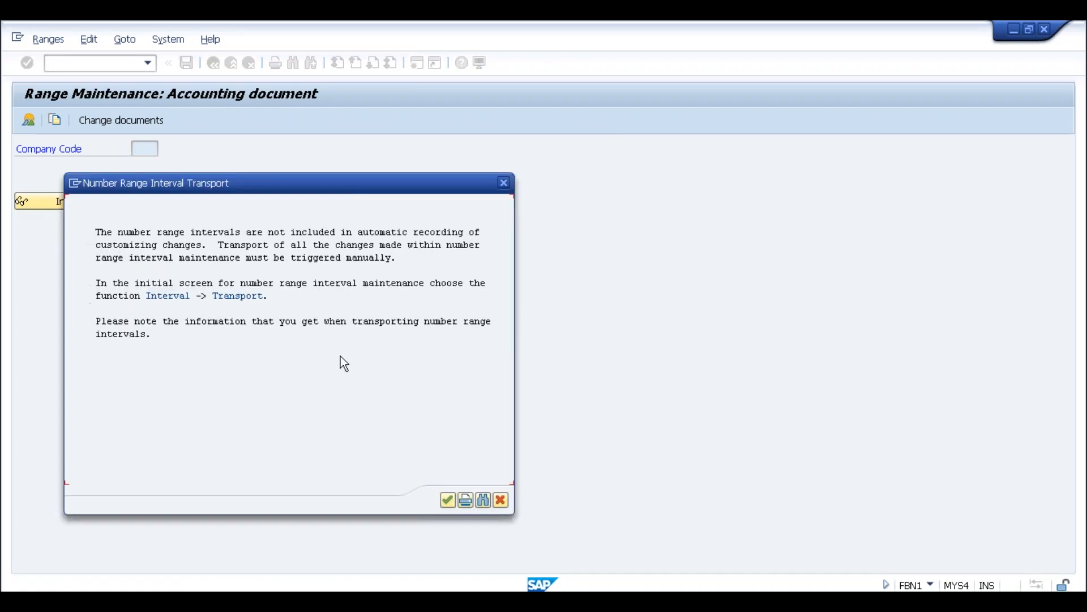
pyautogui.click(450, 504)
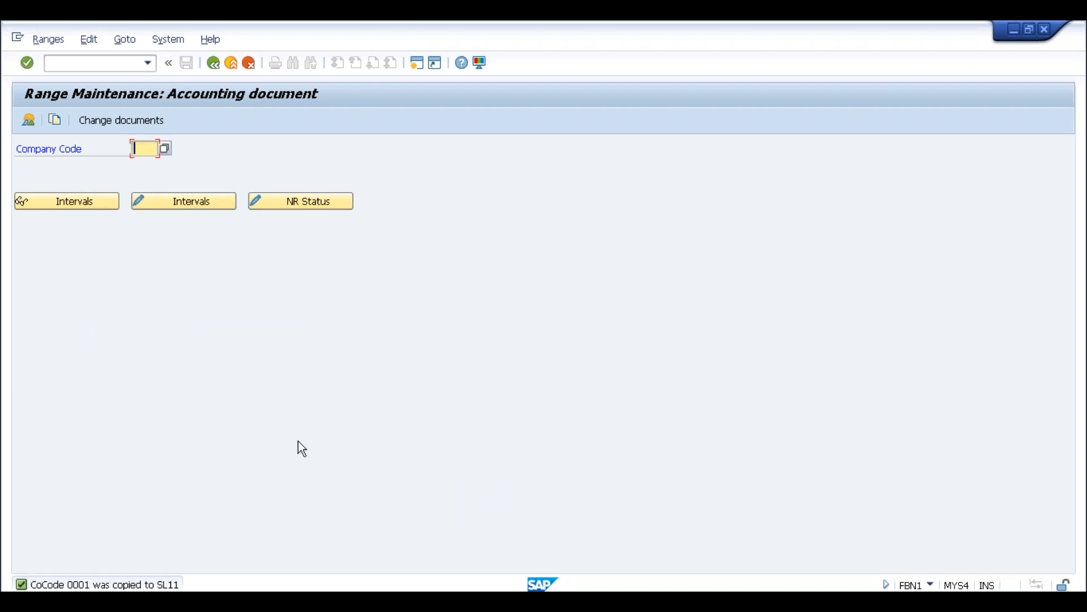
# Return to the goods receipt session and post the receipt for the SL11 purchase order
pyautogui.hotkey('alt', 'Tab')
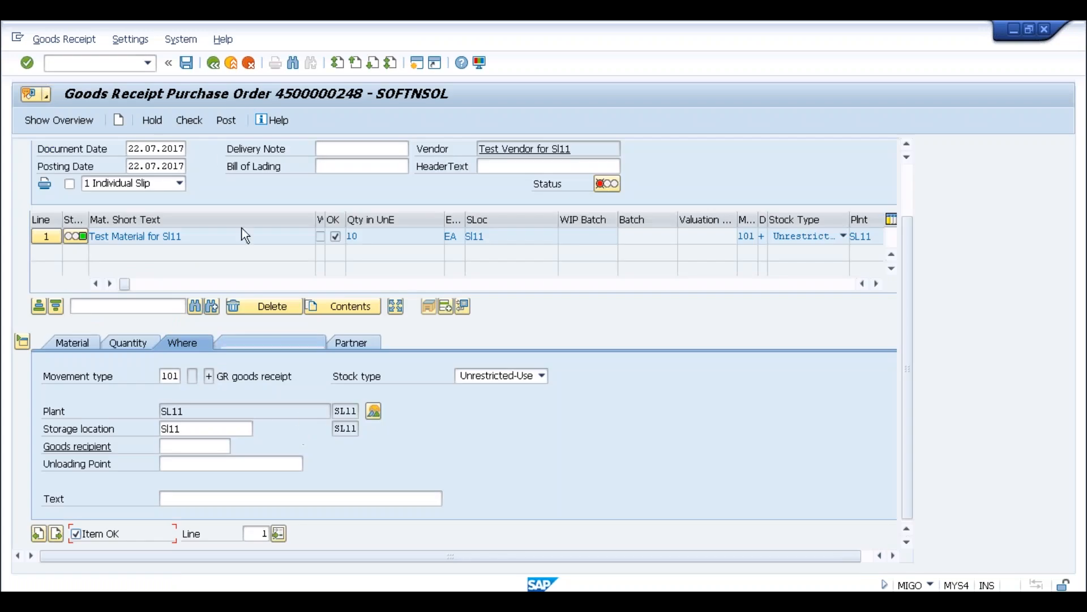
pyautogui.click(227, 120)
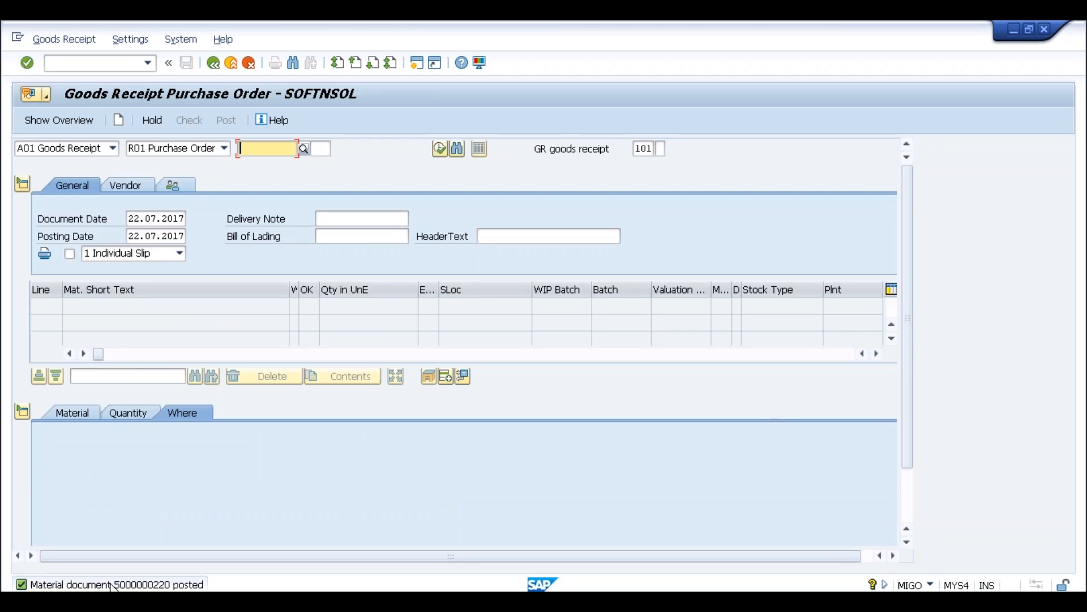
# Display the posted material document and examine its document information and general header data
pyautogui.click(113, 148)
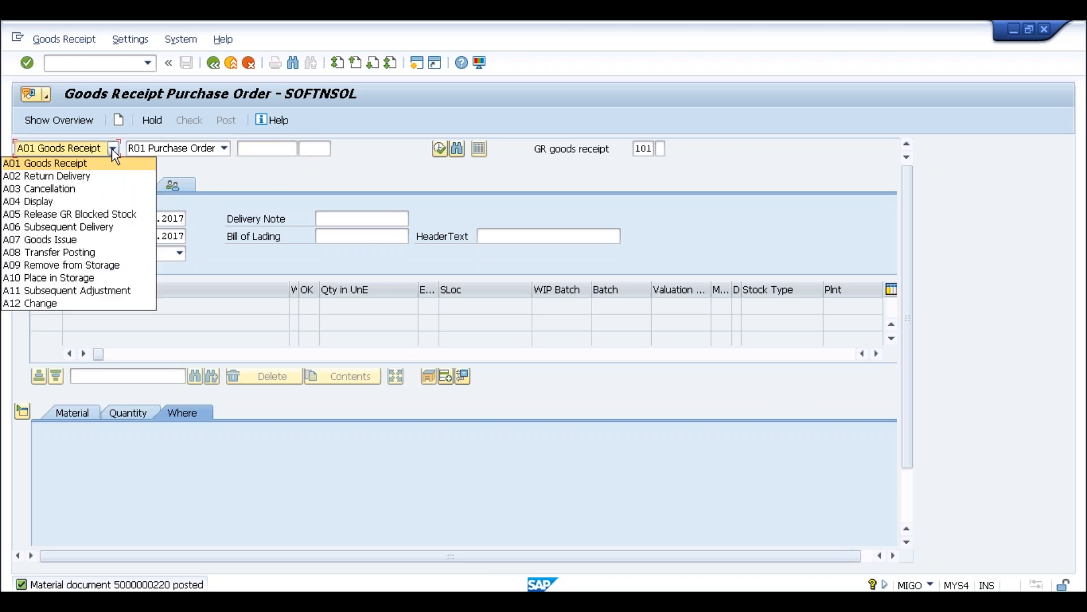
pyautogui.click(71, 202)
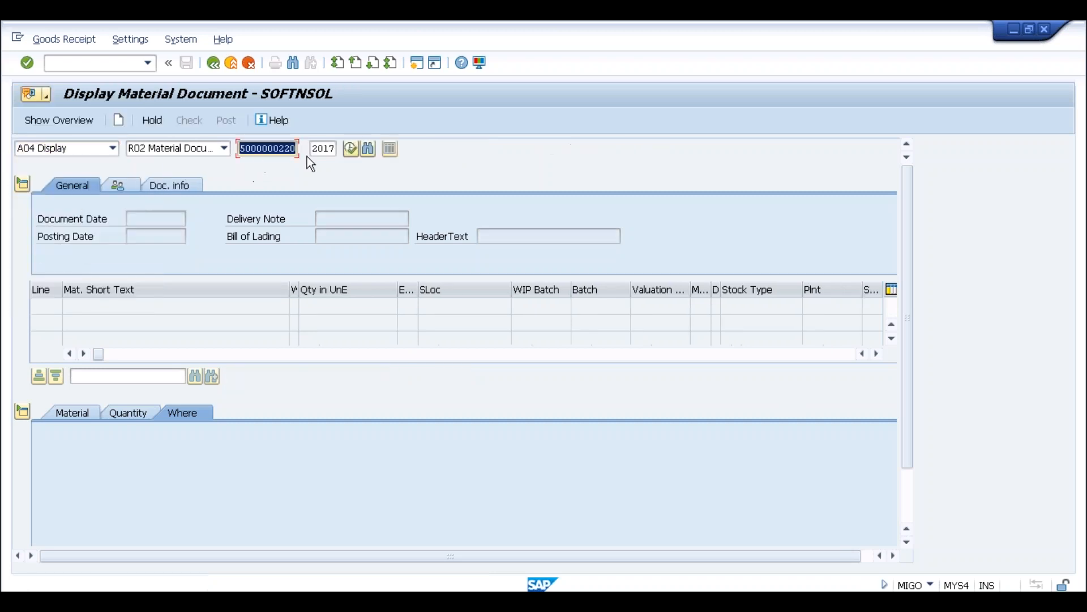
pyautogui.click(351, 148)
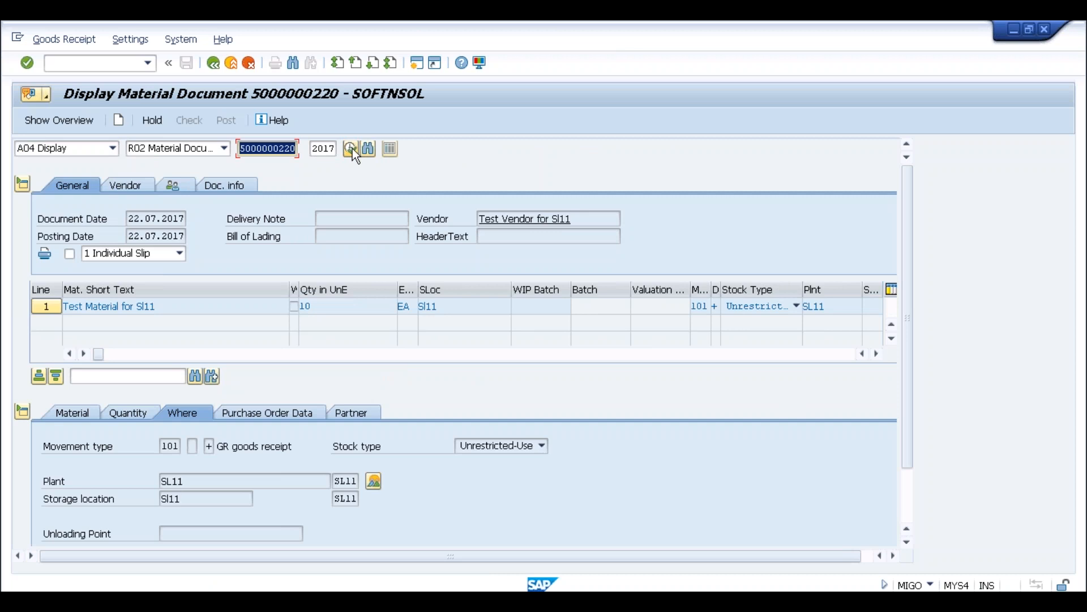
pyautogui.click(237, 183)
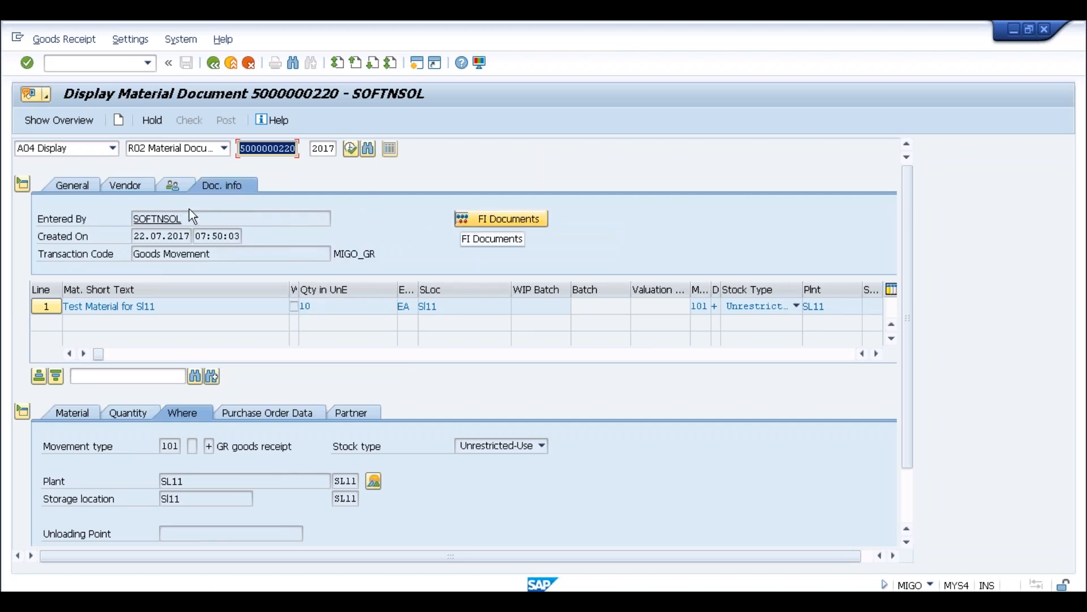
pyautogui.click(68, 186)
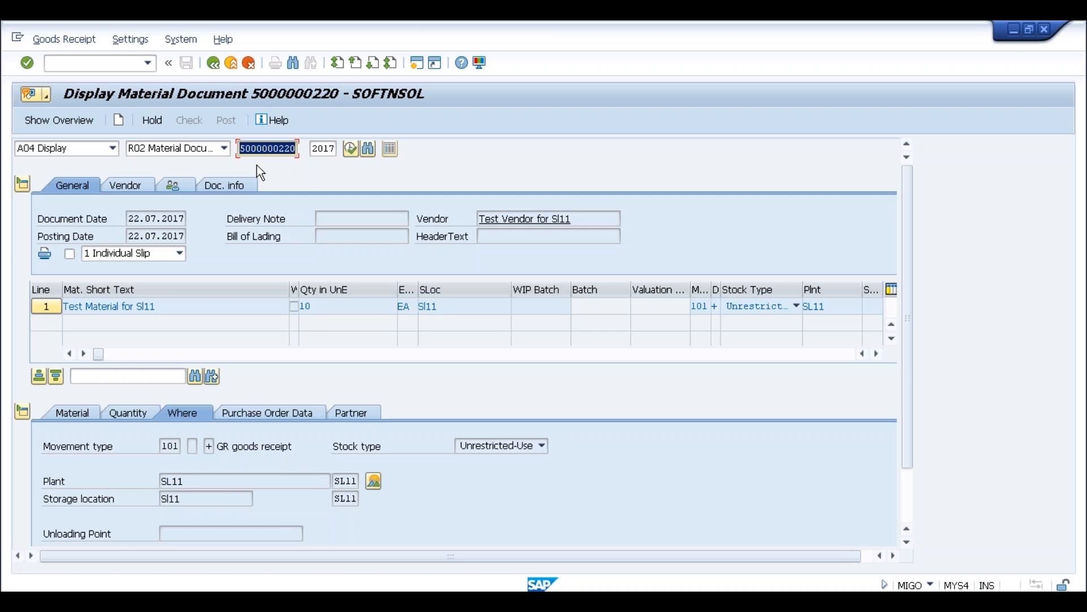
# Open transaction SE16N in a new session and load the MATDOC table for display
pyautogui.press('Right')
pyautogui.click(418, 64)
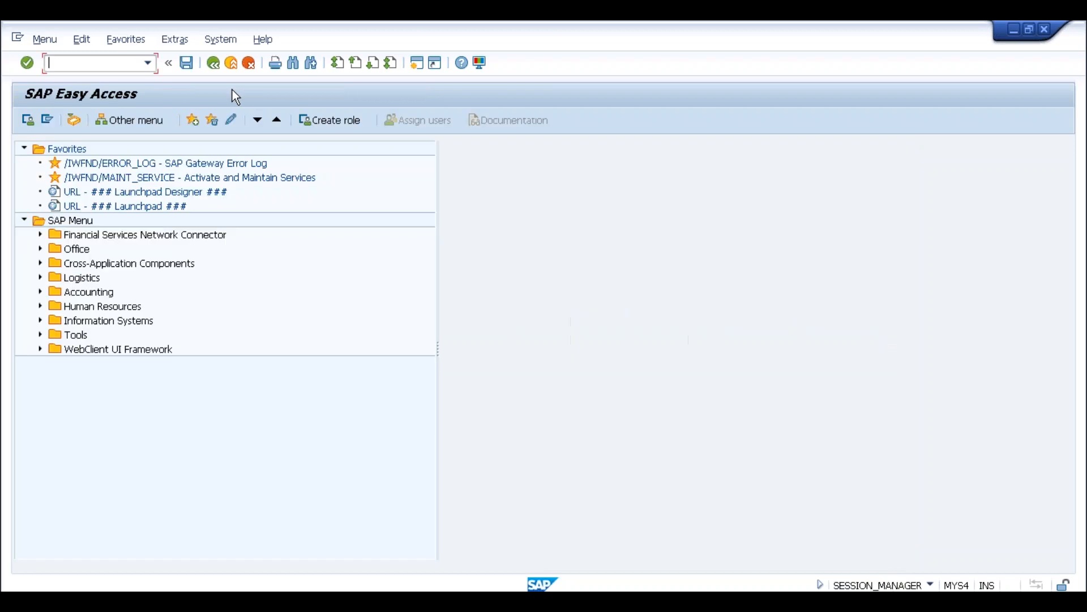
pyautogui.write('se16n')
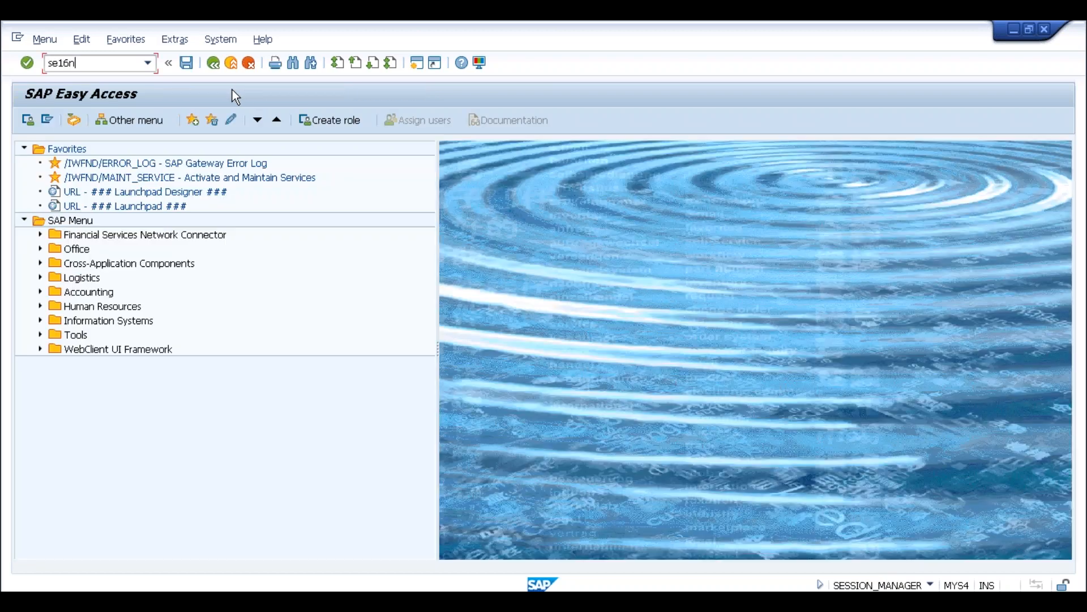
pyautogui.press('Return')
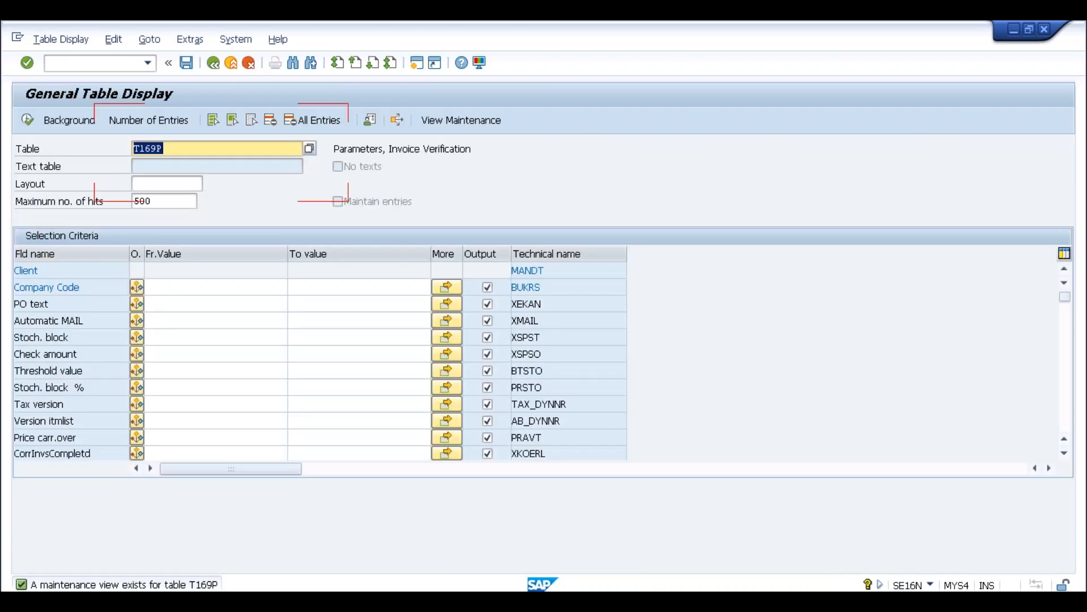
pyautogui.write('matdoc')
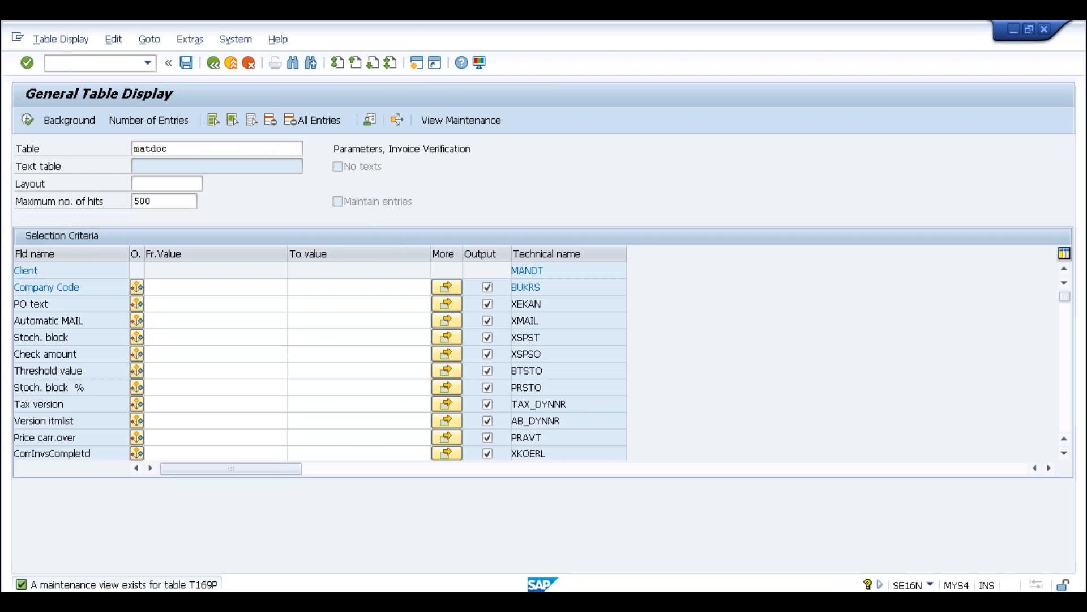
pyautogui.press('Return')
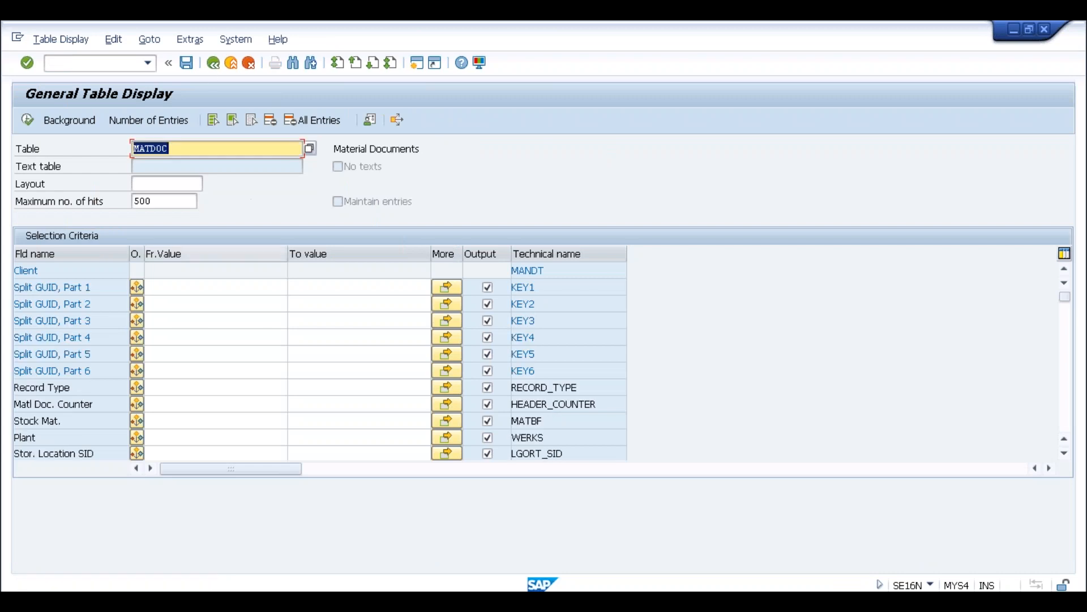
# Display the MATDOC entries for plant SL11 and examine their stock, amount and quantity columns
pyautogui.click(180, 435)
pyautogui.write('SI11')
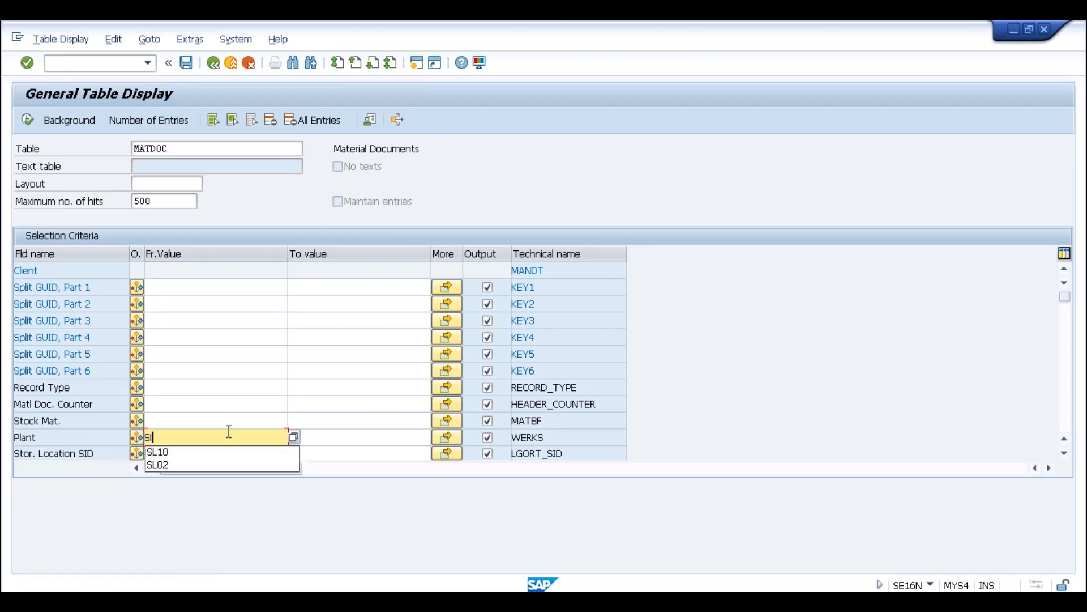
pyautogui.click(27, 119)
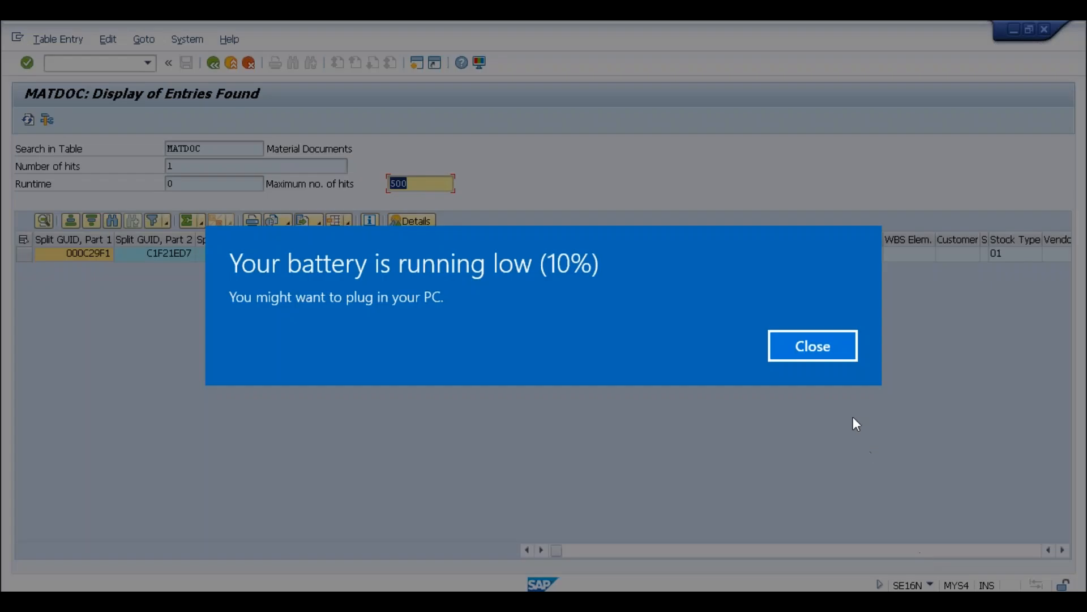
pyautogui.click(818, 351)
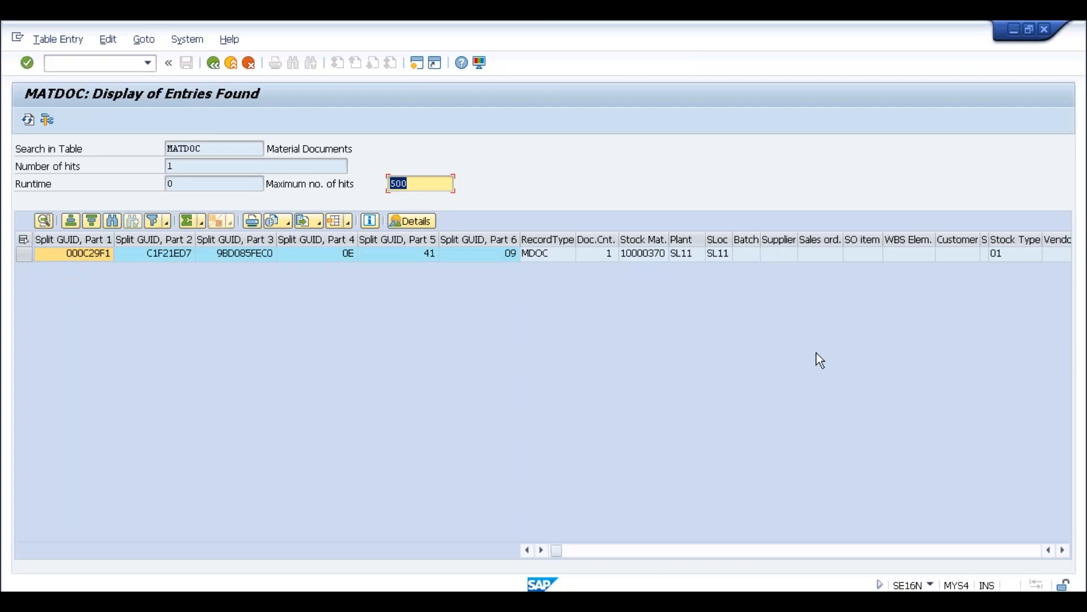
pyautogui.click(937, 555)
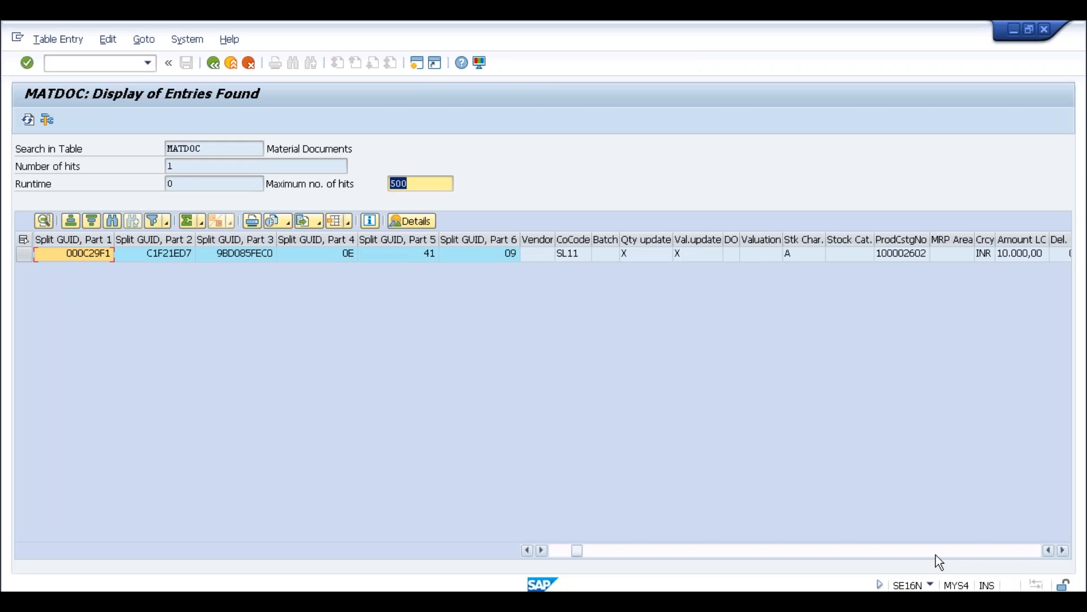
pyautogui.click(936, 552)
pyautogui.click(940, 557)
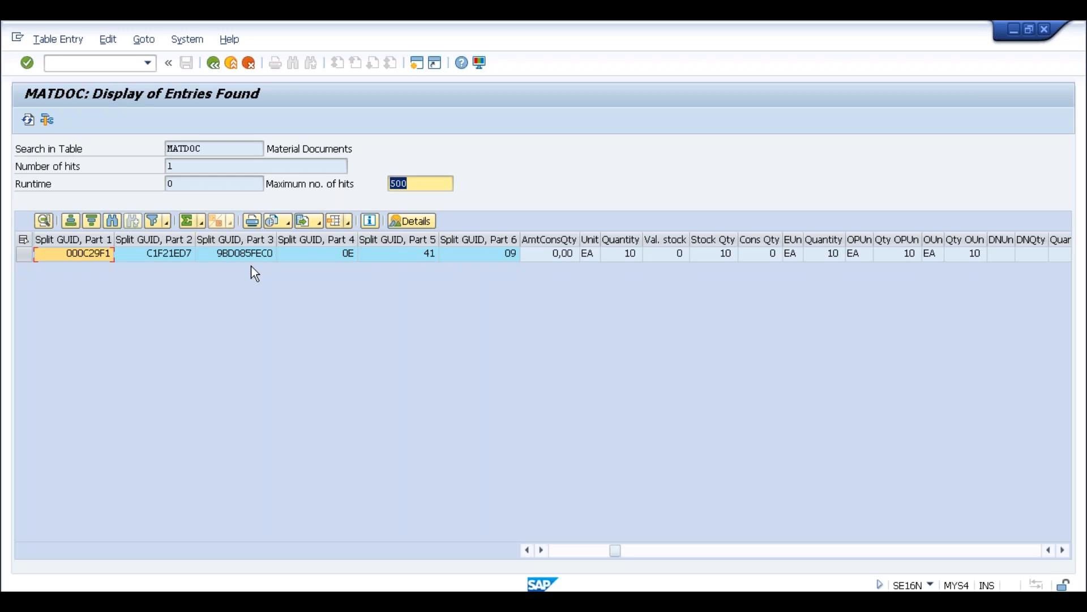
# Return to the table selection and display the ACDOCA universal journal entries for company code SL11
pyautogui.click(210, 63)
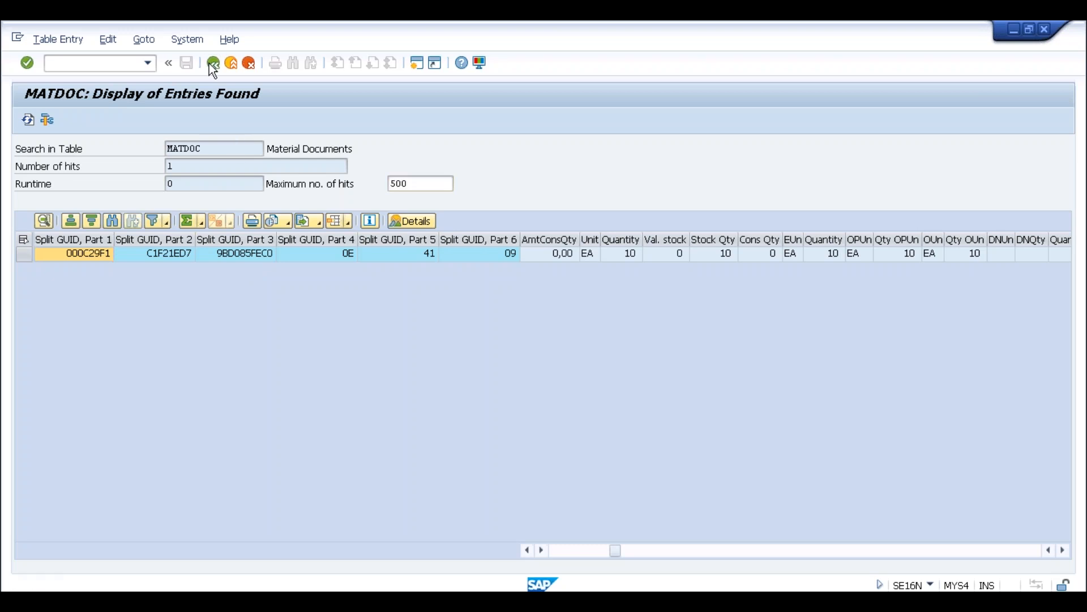
pyautogui.write('acdoca')
pyautogui.press('Return')
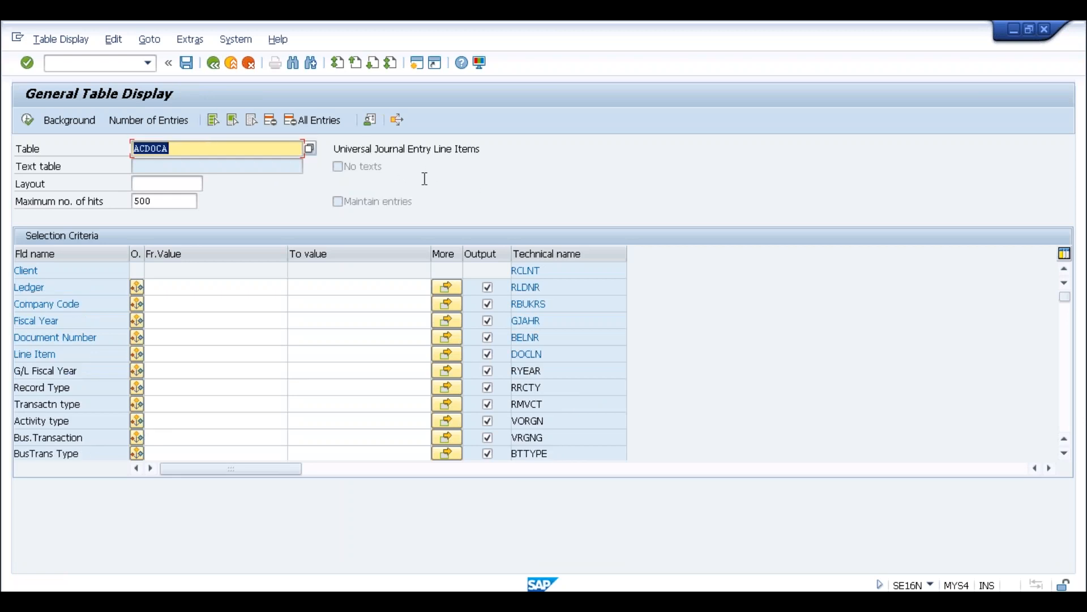
pyautogui.click(167, 304)
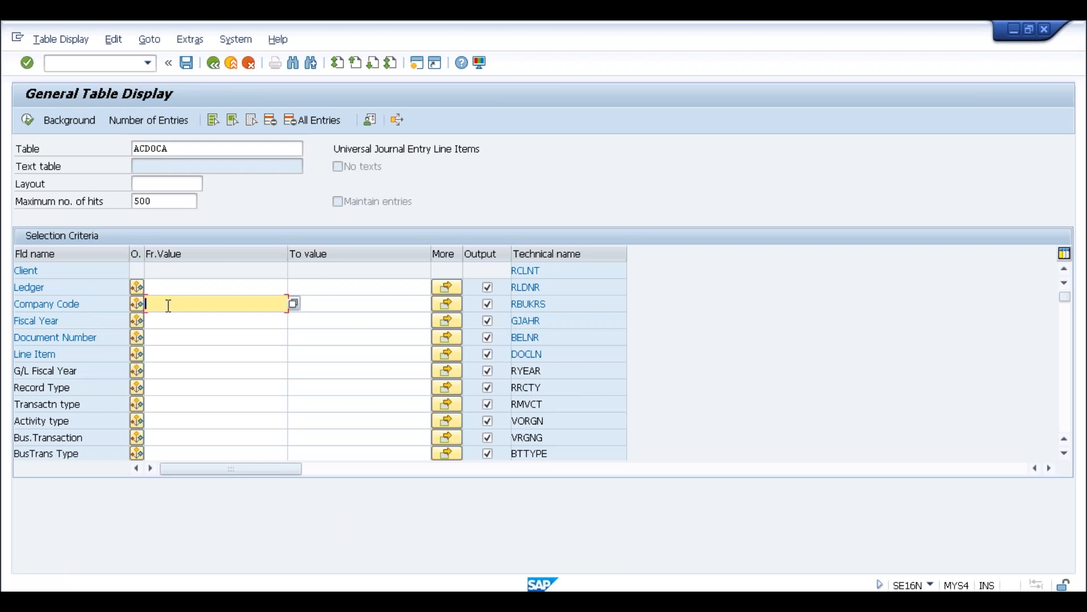
pyautogui.write('sl11')
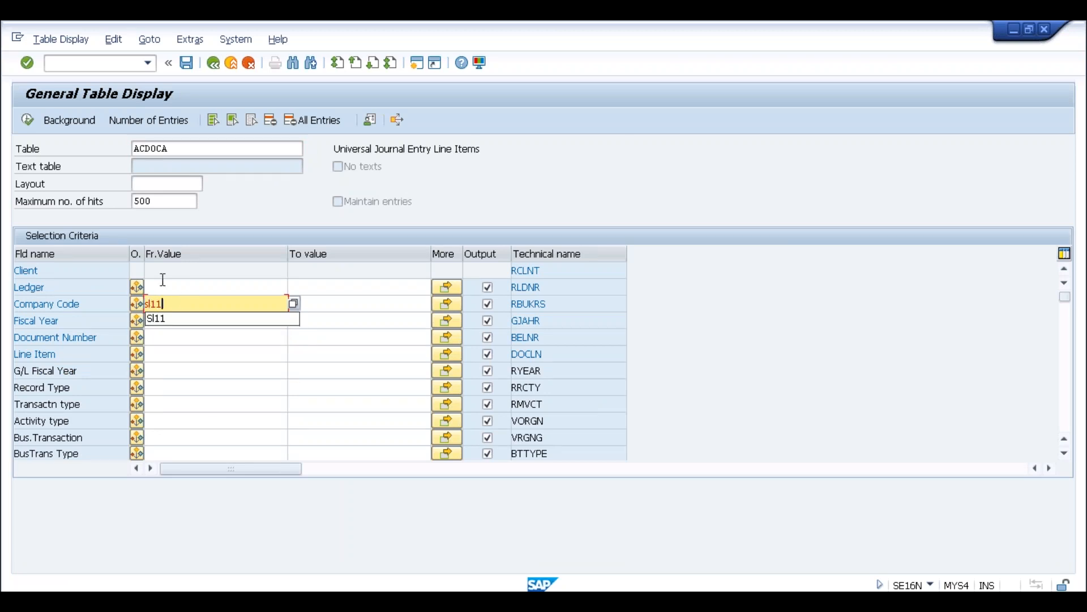
pyautogui.click(26, 120)
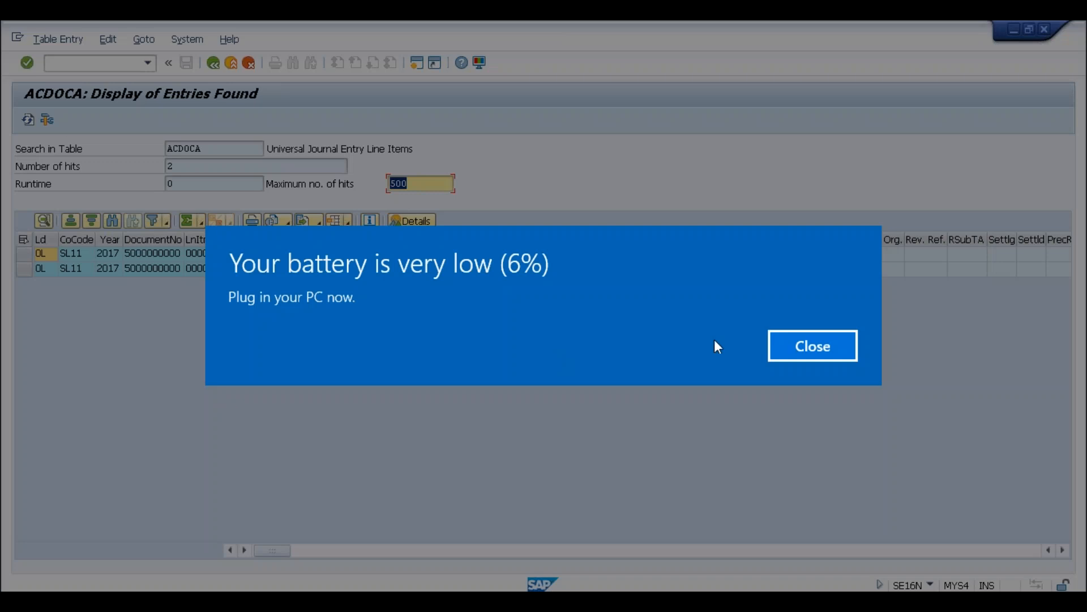
pyautogui.click(793, 345)
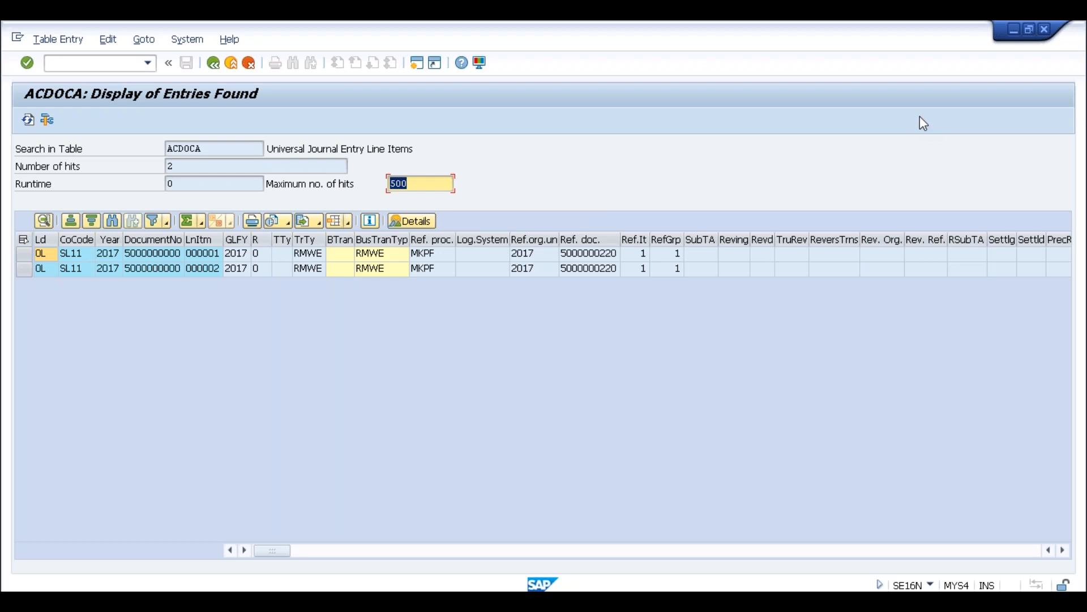
pyautogui.click(452, 341)
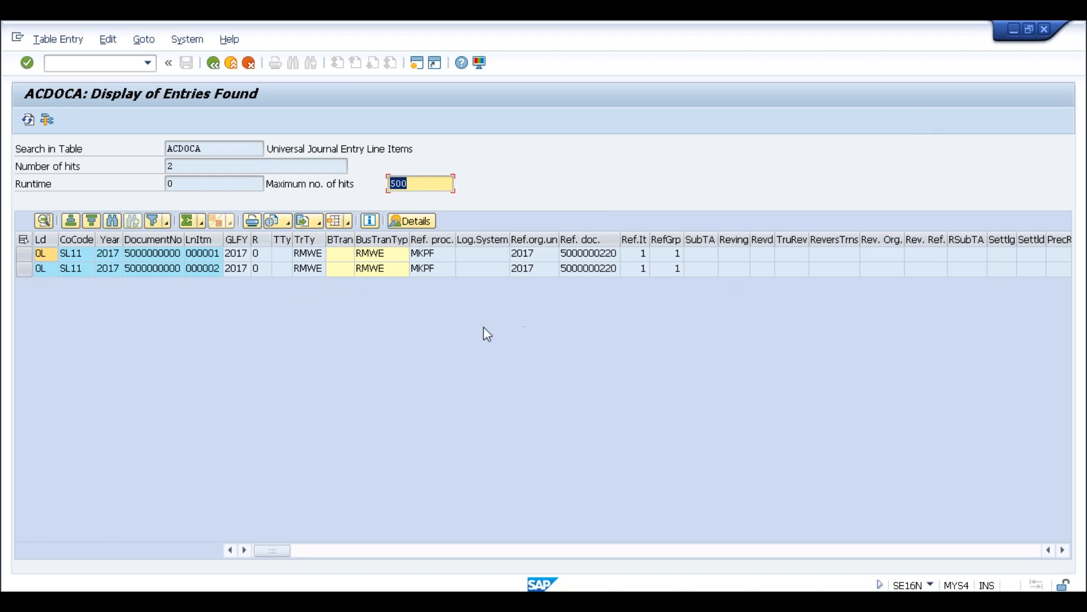